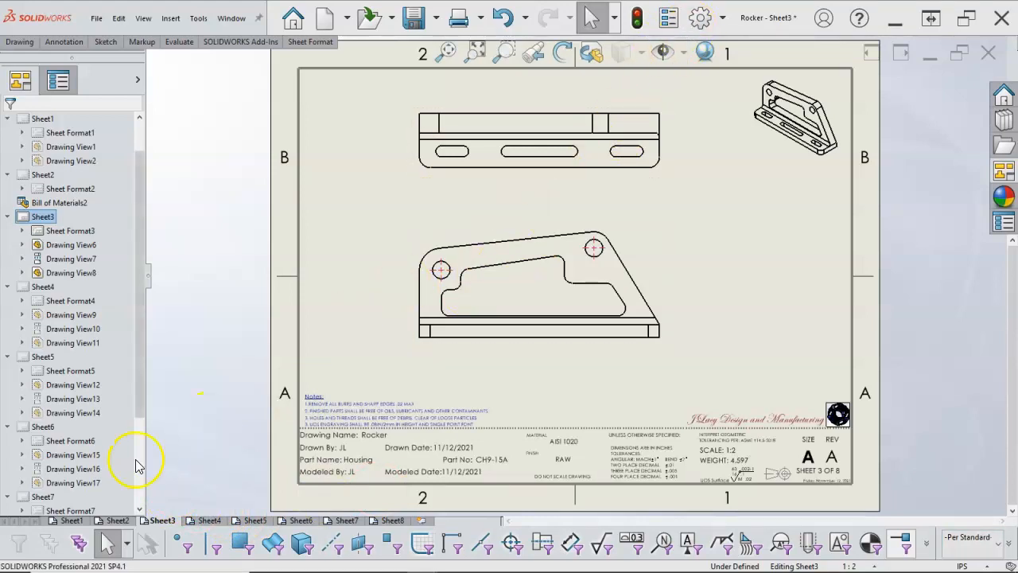
Cut the assembled isometric view of the rocker from Sheet1, leaving only the exploded view
{"action": "left_click", "coordinate": [72, 520]}
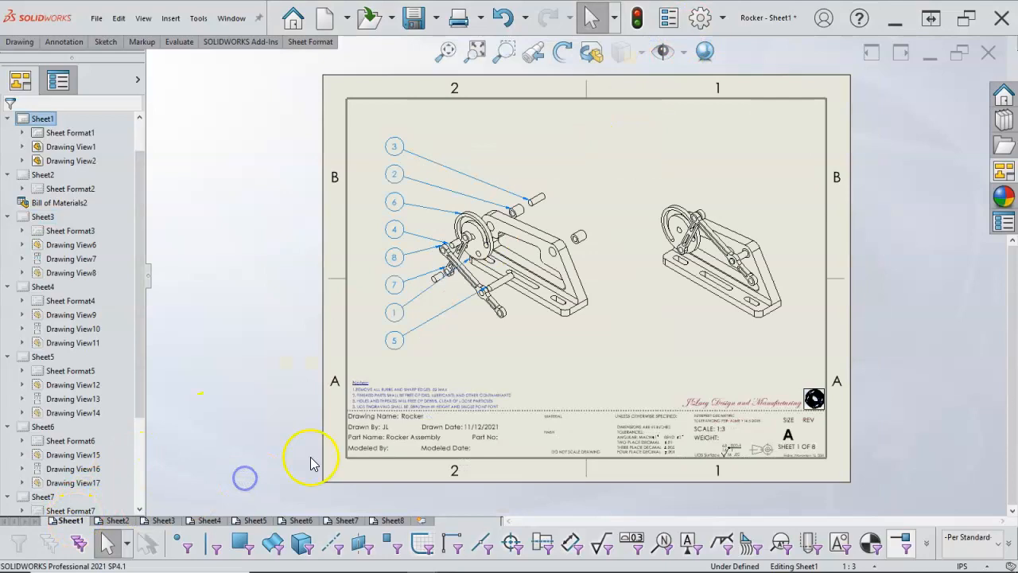
{"action": "left_click", "coordinate": [674, 324]}
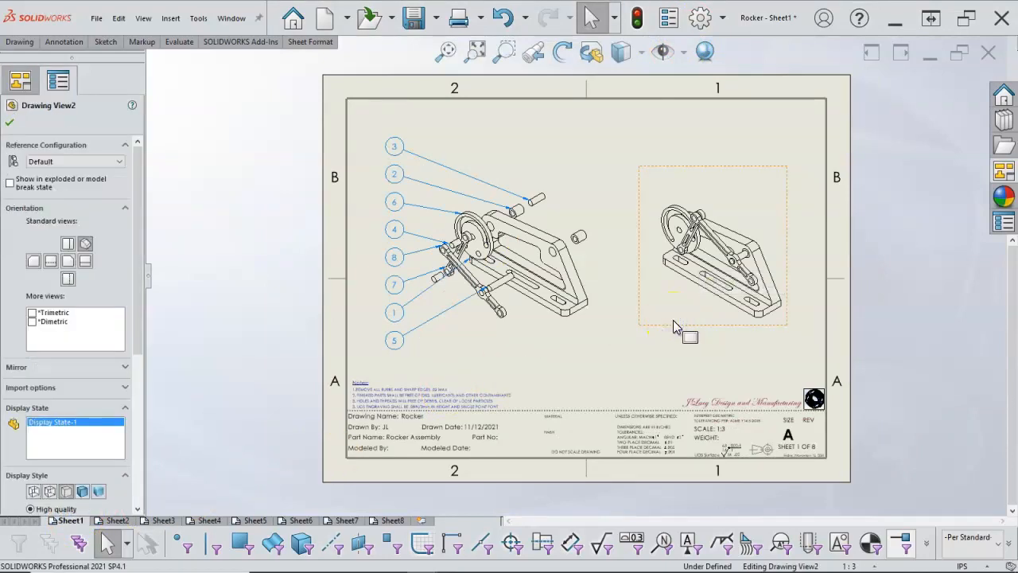
{"action": "key", "text": "Delete"}
{"action": "left_click", "coordinate": [678, 284]}
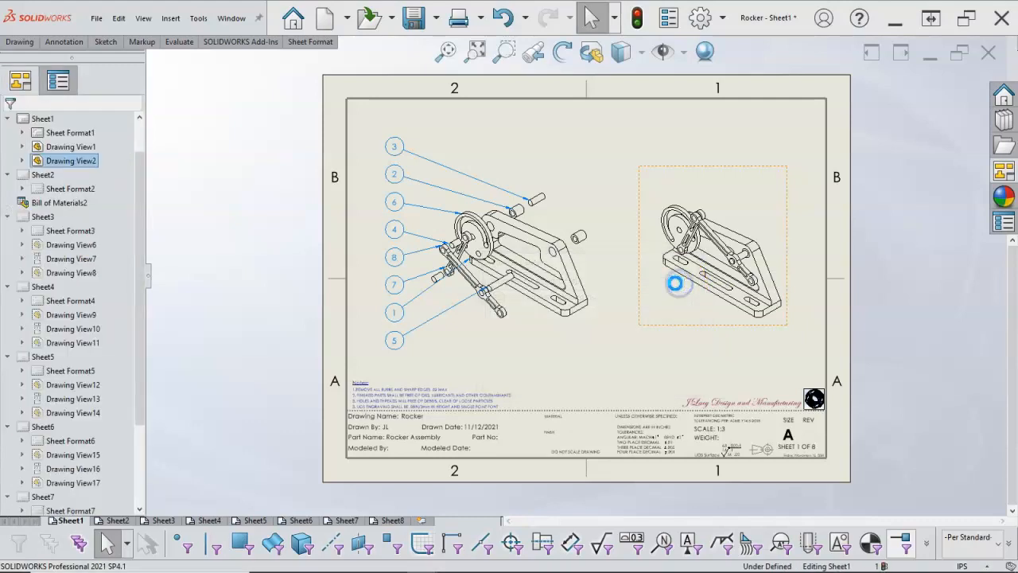
Set Sheet1's scale to 1:2 without scaling the annotations' position or text height
{"action": "left_click", "coordinate": [871, 565]}
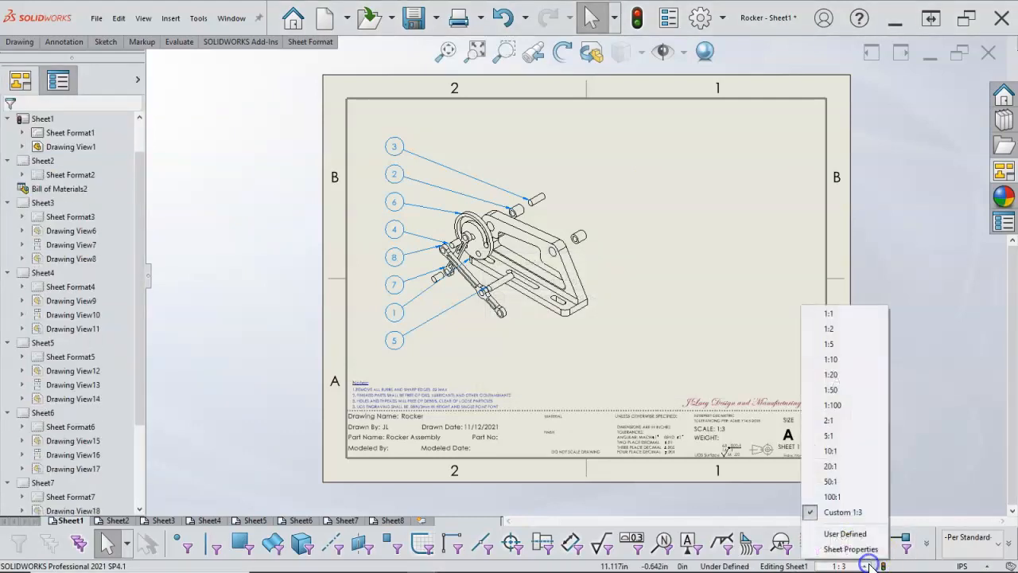
{"action": "left_click", "coordinate": [831, 342]}
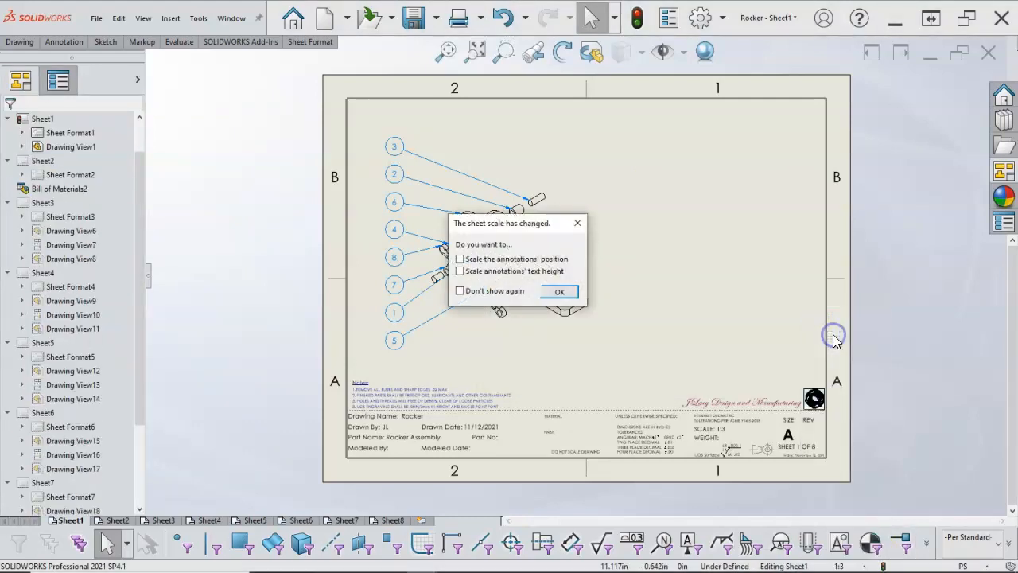
{"action": "left_click", "coordinate": [560, 291]}
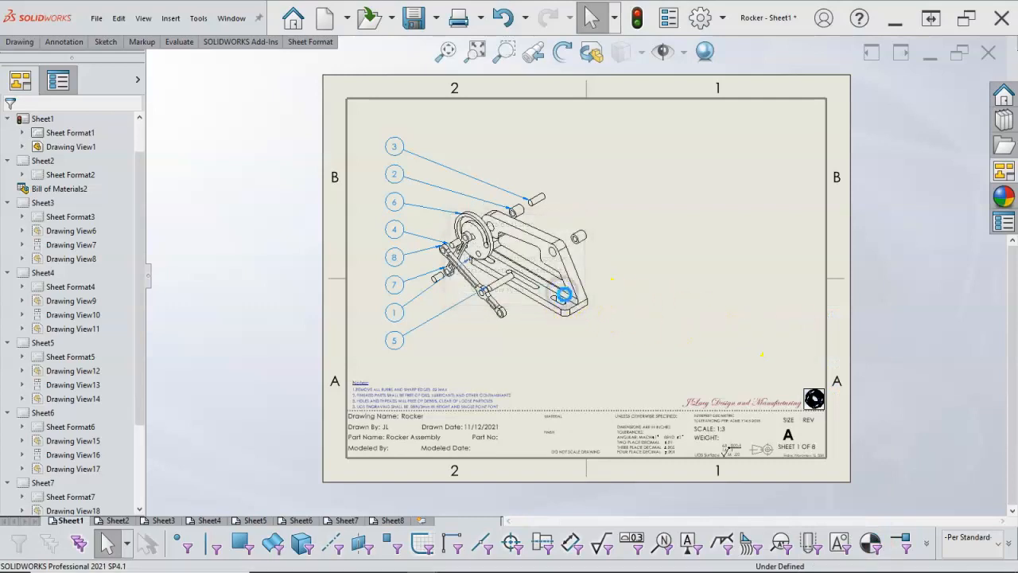
Center the enlarged exploded view on Sheet1 and shift its balloon column left, clear of the parts
{"action": "left_click_drag", "start_coordinate": [695, 288], "coordinate": [753, 283]}
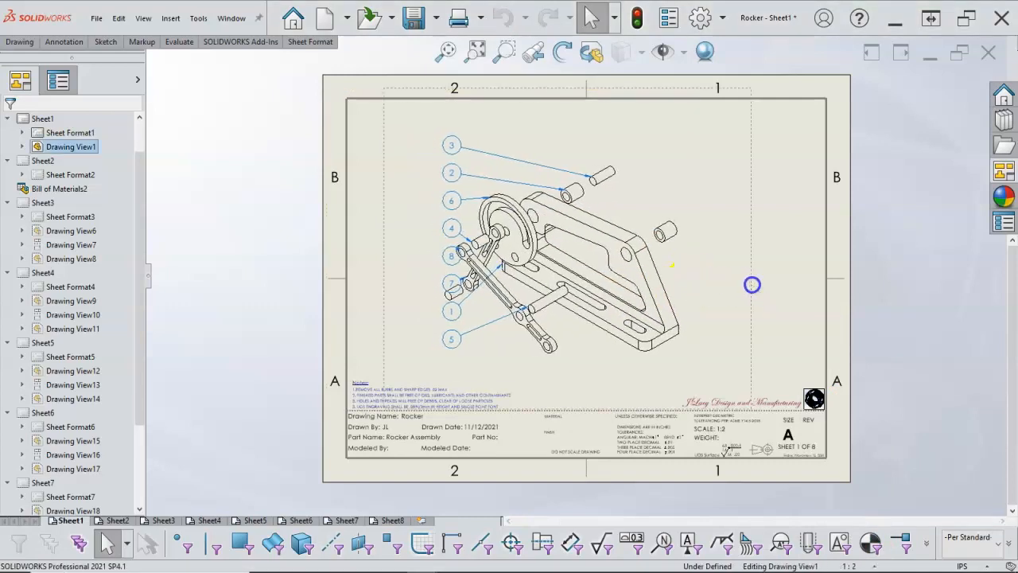
{"action": "left_click", "coordinate": [451, 142]}
{"action": "left_click", "coordinate": [450, 142]}
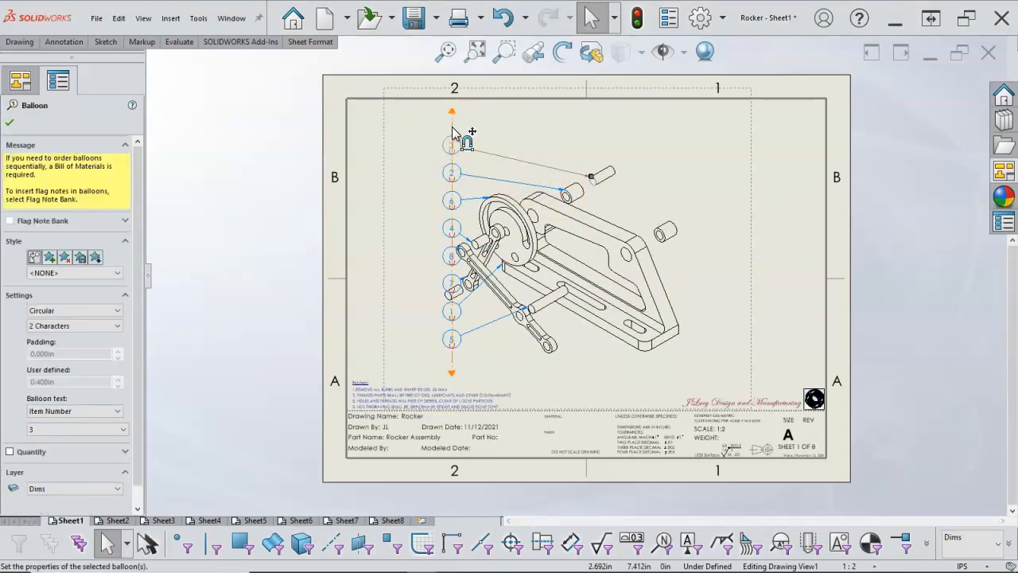
{"action": "left_click_drag", "start_coordinate": [451, 131], "coordinate": [423, 127]}
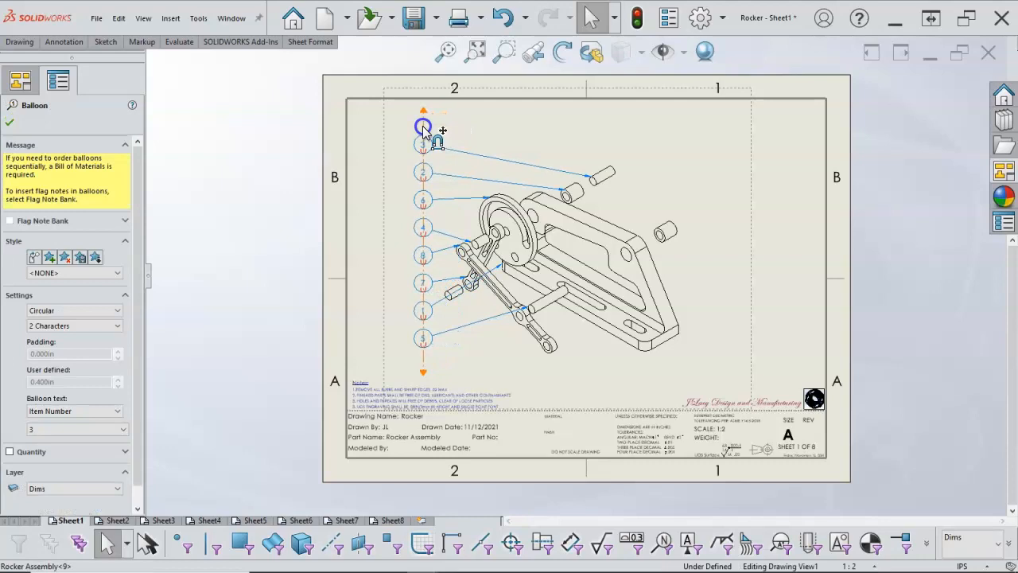
{"action": "left_click", "coordinate": [423, 127]}
{"action": "left_click", "coordinate": [393, 188]}
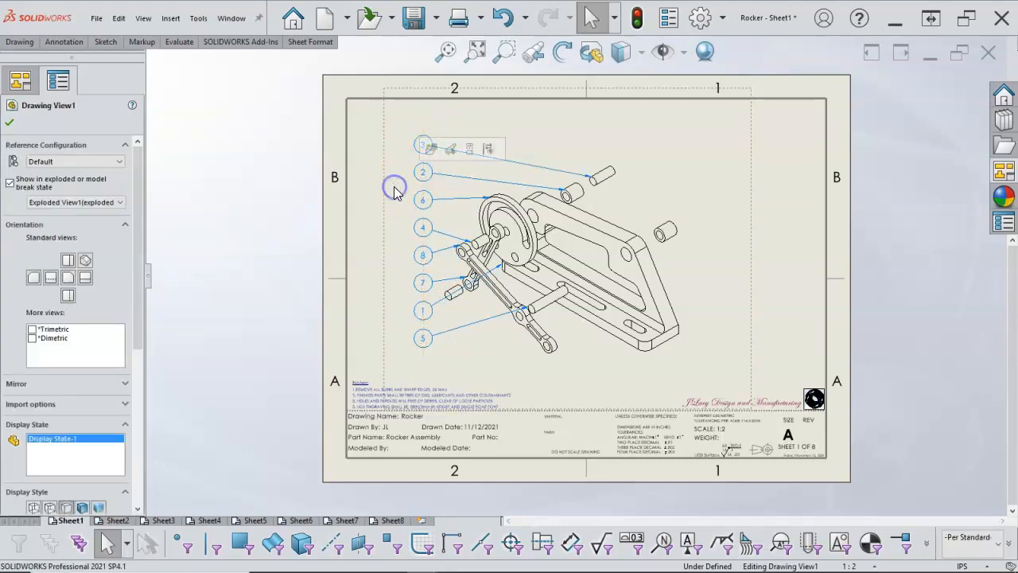
{"action": "left_click_drag", "start_coordinate": [750, 227], "coordinate": [781, 221]}
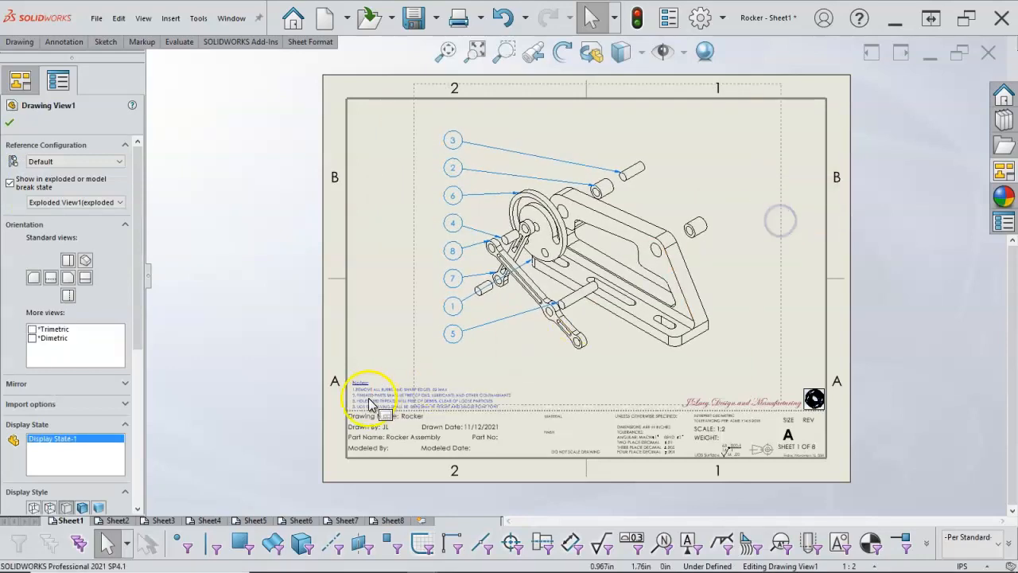
Paste the assembled isometric view onto Sheet2 and move it up, clear of the notes and title block
{"action": "left_click", "coordinate": [127, 521]}
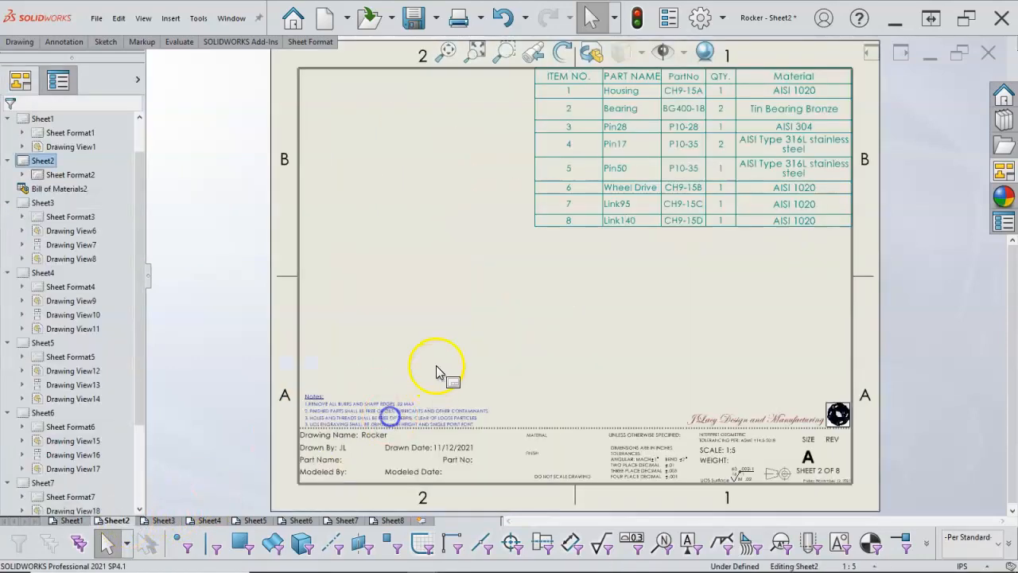
{"action": "left_click", "coordinate": [434, 368]}
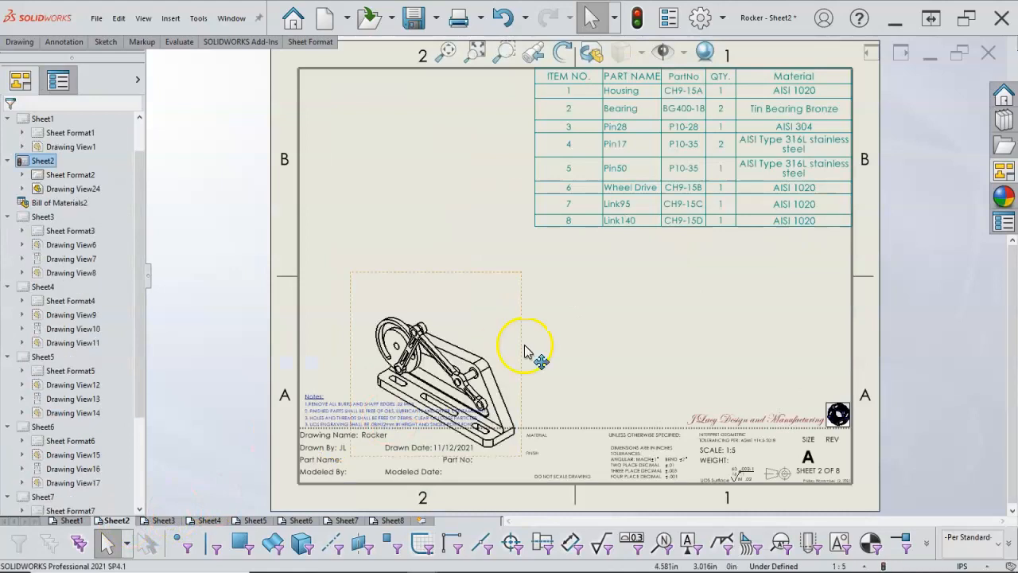
{"action": "left_click_drag", "start_coordinate": [518, 343], "coordinate": [520, 244]}
{"action": "left_click", "coordinate": [584, 296]}
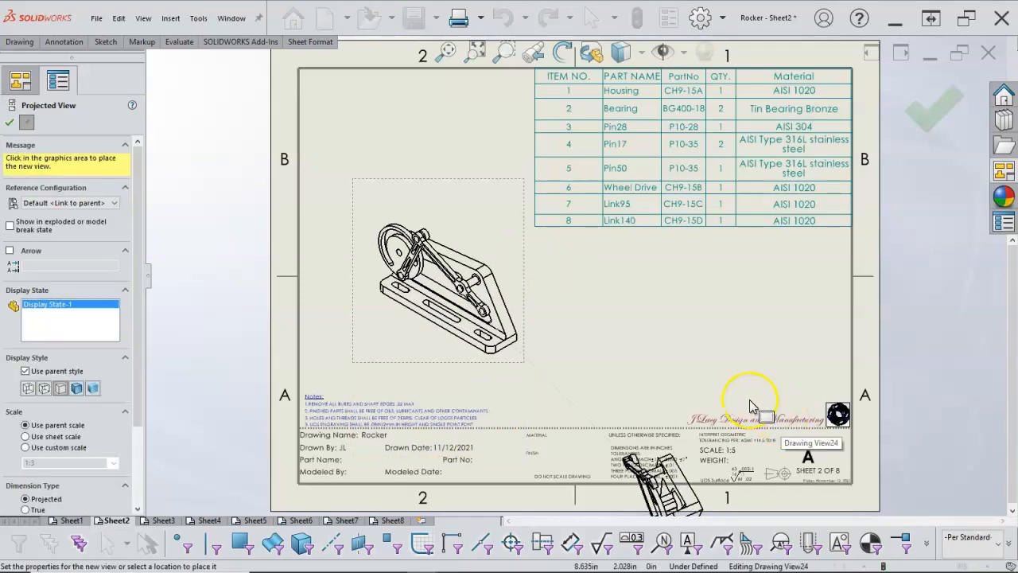
{"action": "key", "text": "Escape"}
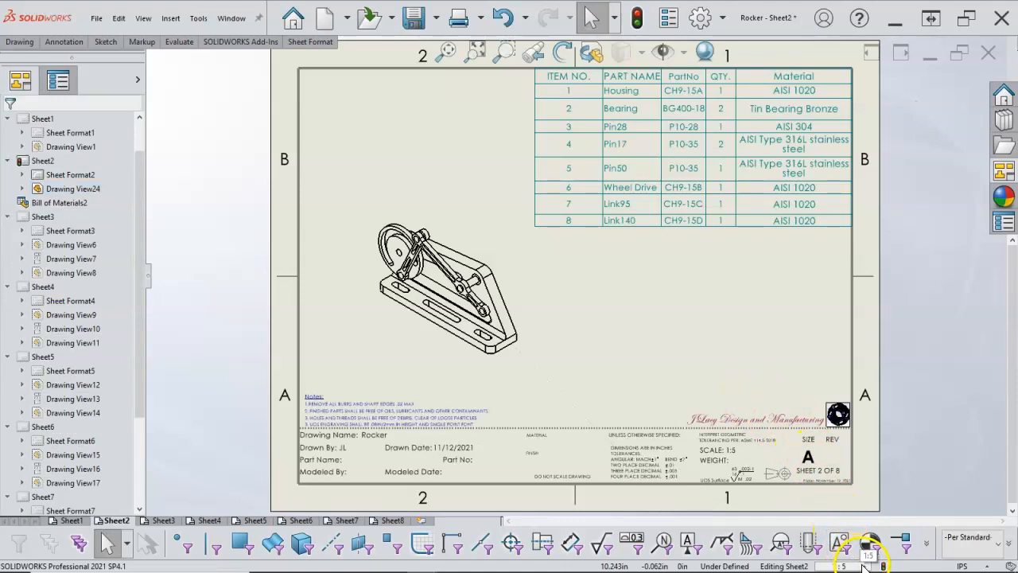
Set Sheet2's scale to 1:3 in its sheet properties
{"action": "right_click", "coordinate": [677, 316]}
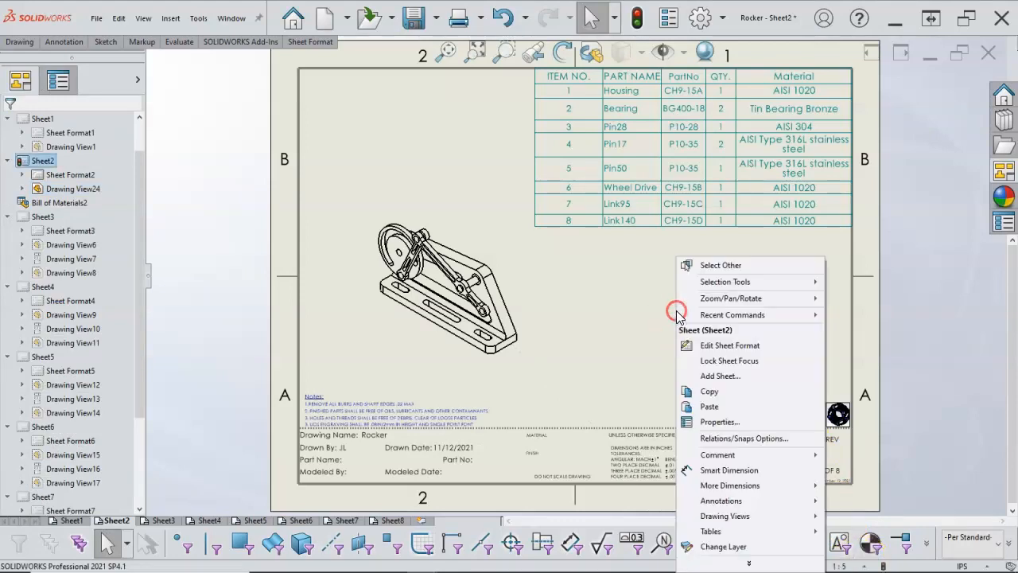
{"action": "left_click", "coordinate": [718, 421]}
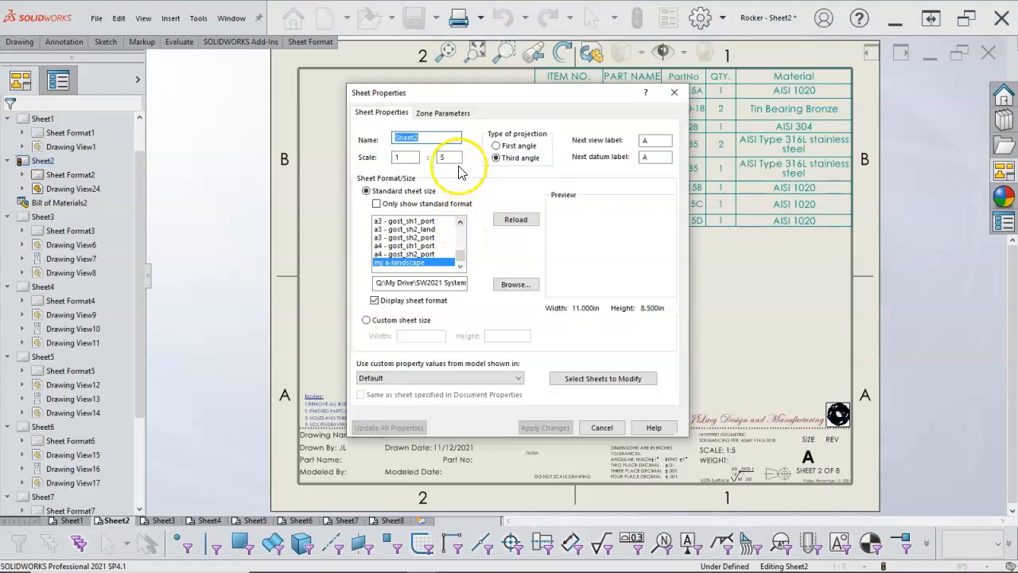
{"action": "type", "text": "3"}
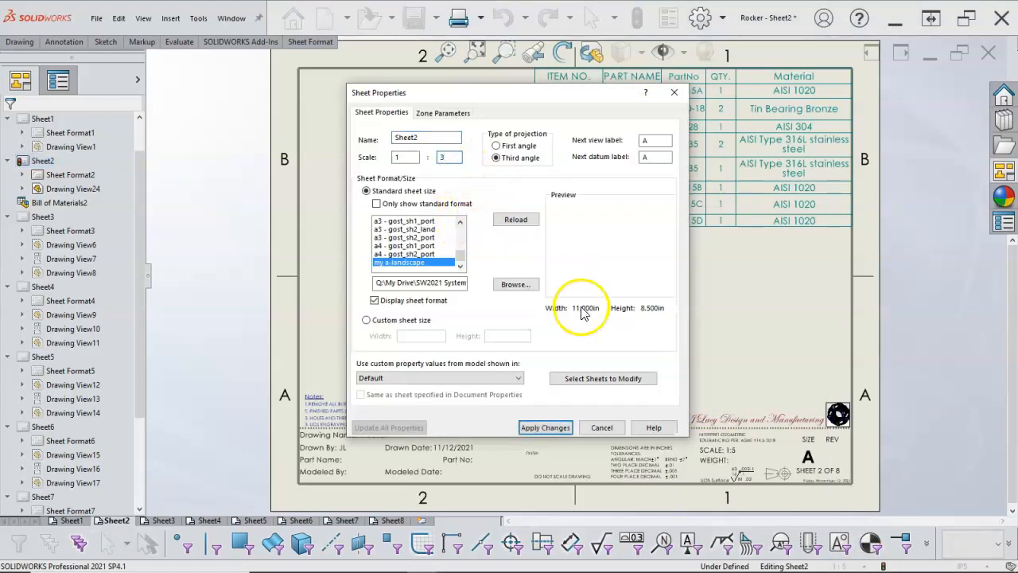
{"action": "left_click", "coordinate": [556, 427]}
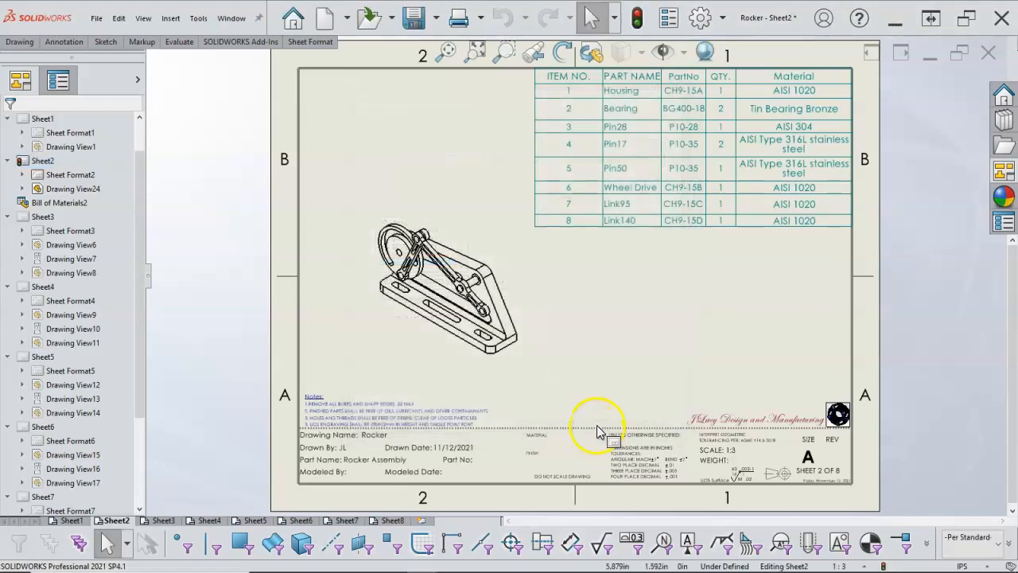
Make the assembled isometric view on Sheet2 use the sheet scale instead of a custom scale
{"action": "left_click", "coordinate": [520, 305]}
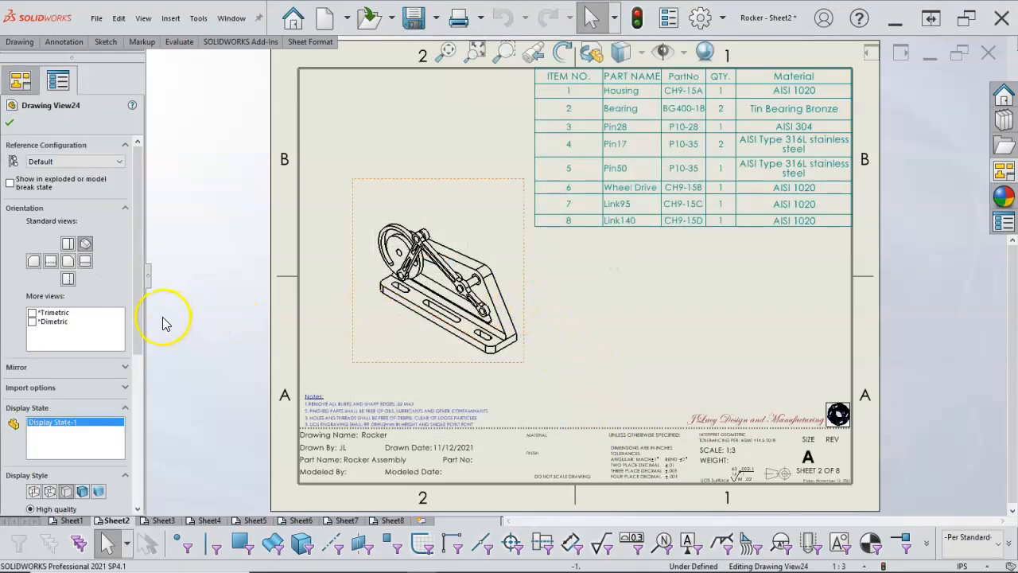
{"action": "left_click_drag", "start_coordinate": [140, 313], "coordinate": [142, 428]}
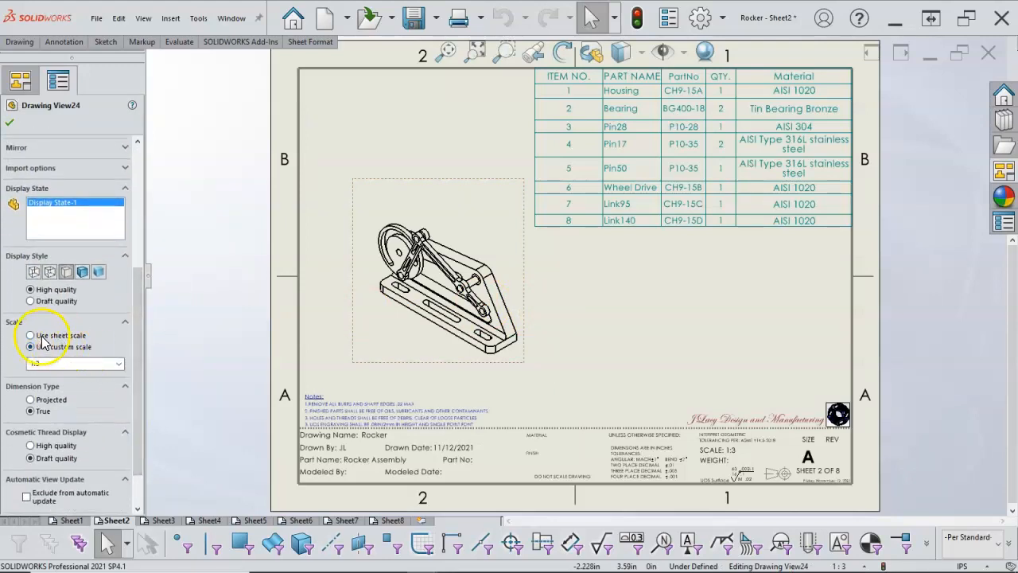
{"action": "left_click", "coordinate": [32, 335]}
{"action": "left_click", "coordinate": [552, 320]}
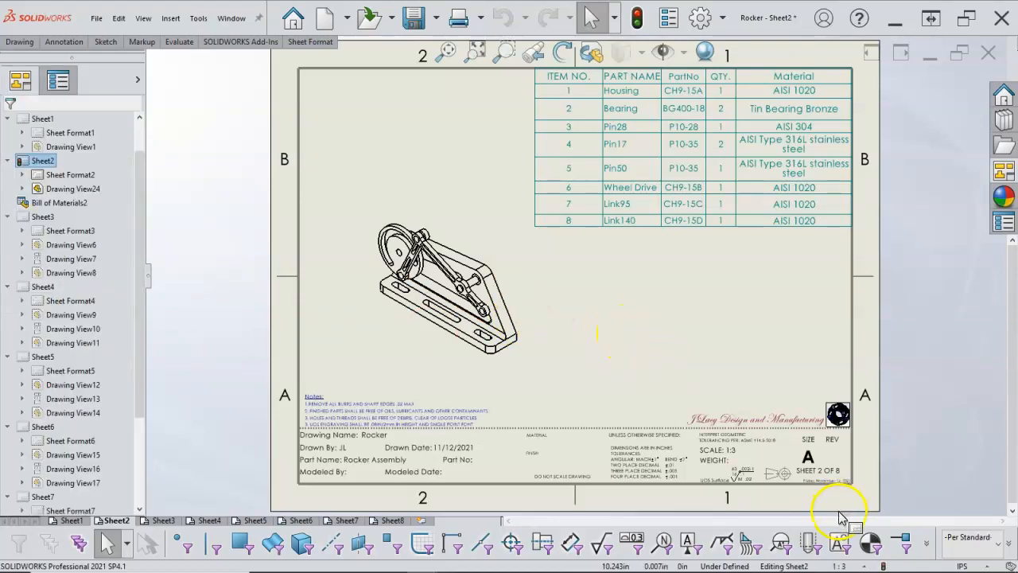
Set Sheet2's scale to 1:2 and reposition the isometric view between the bill of materials and the notes
{"action": "left_click", "coordinate": [839, 565]}
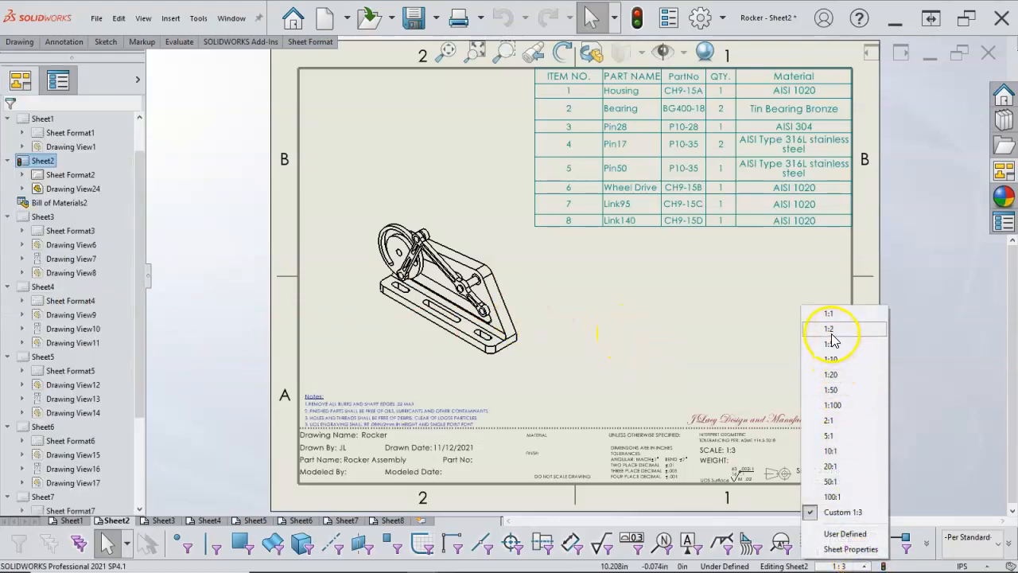
{"action": "left_click", "coordinate": [830, 328]}
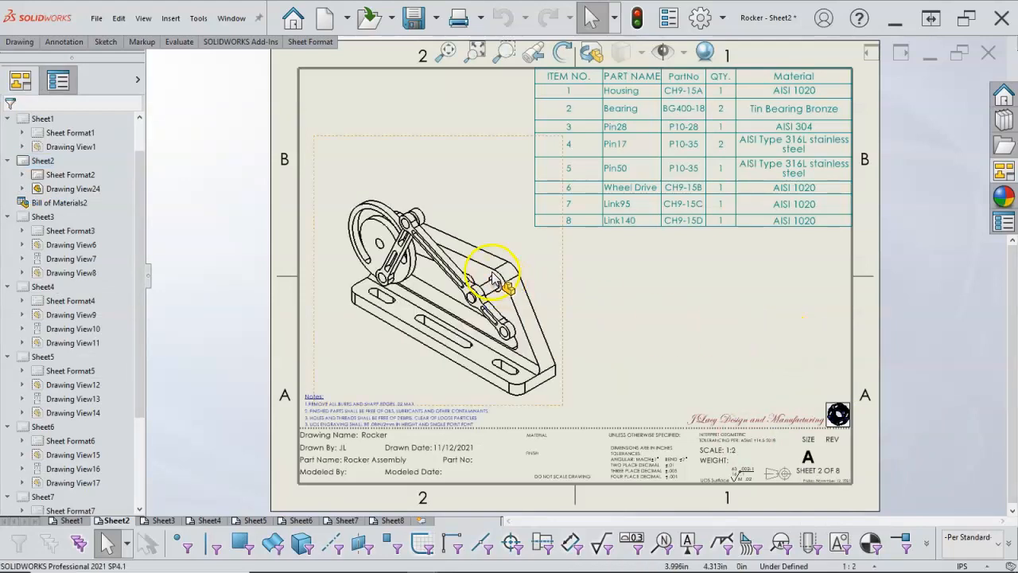
{"action": "left_click_drag", "start_coordinate": [557, 286], "coordinate": [545, 272]}
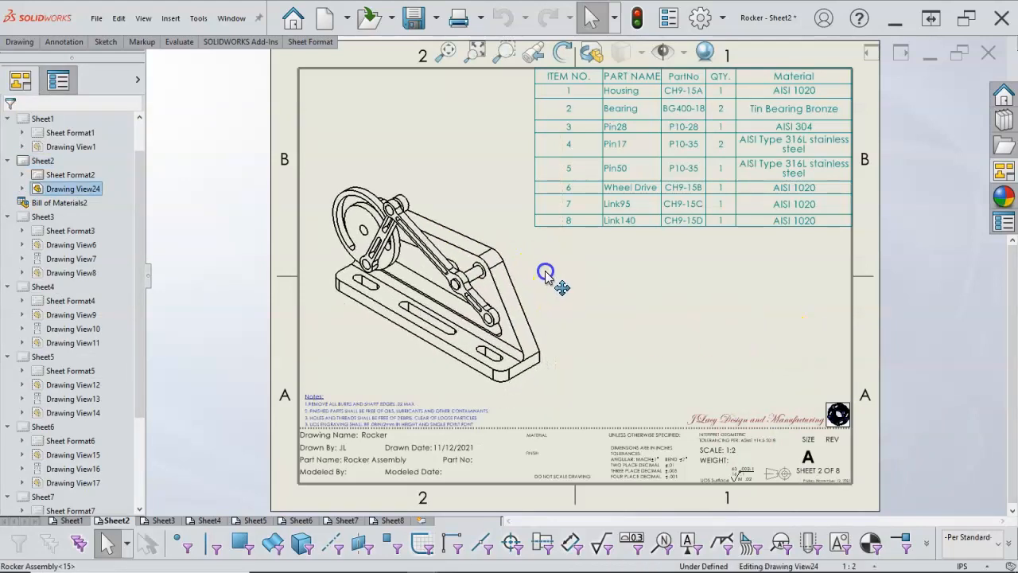
{"action": "left_click", "coordinate": [652, 311]}
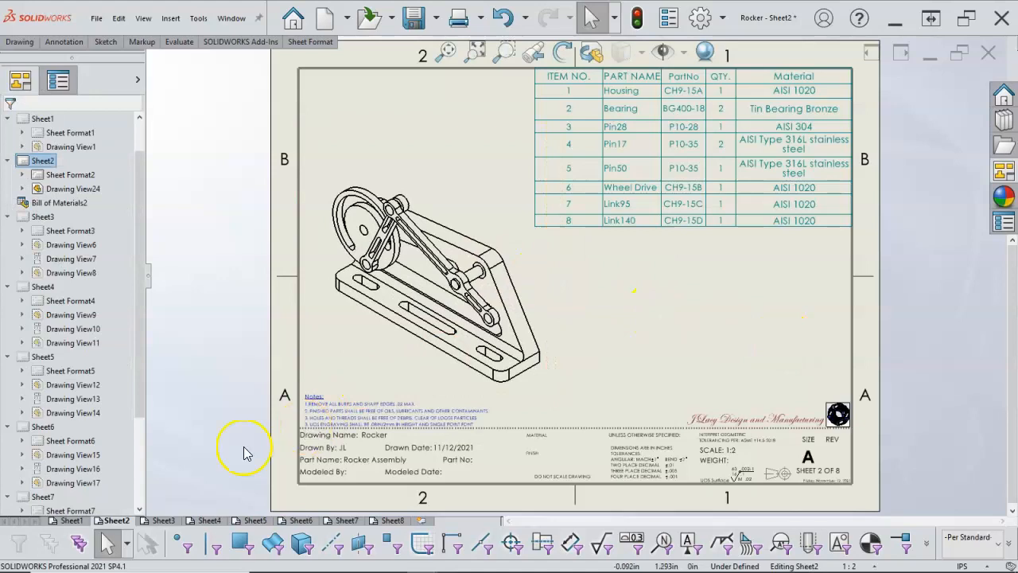
Place a note reading "BILL OF Materials" in the upper-left corner of Sheet1's border
{"action": "left_click", "coordinate": [76, 520]}
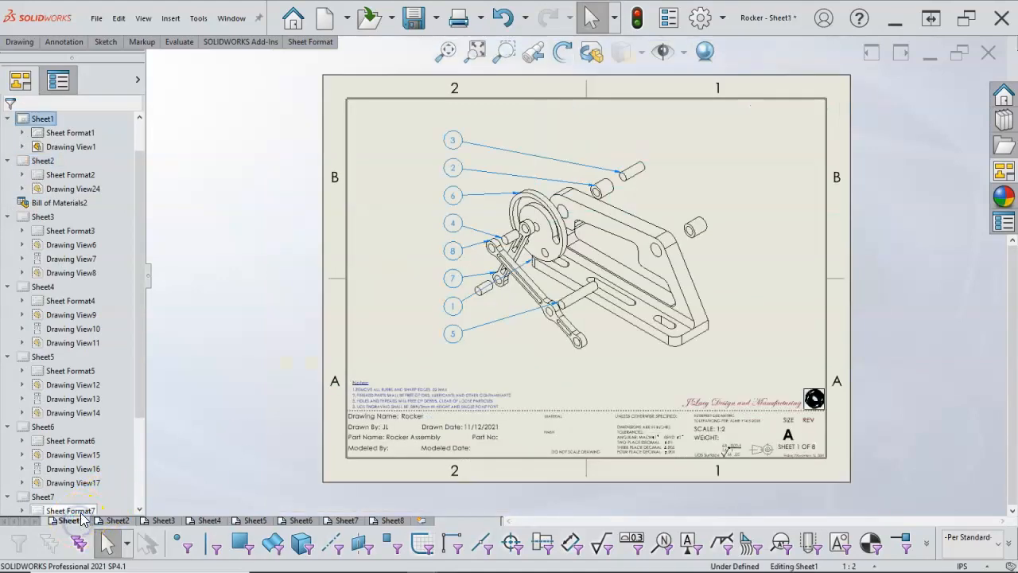
{"action": "left_click", "coordinate": [108, 520]}
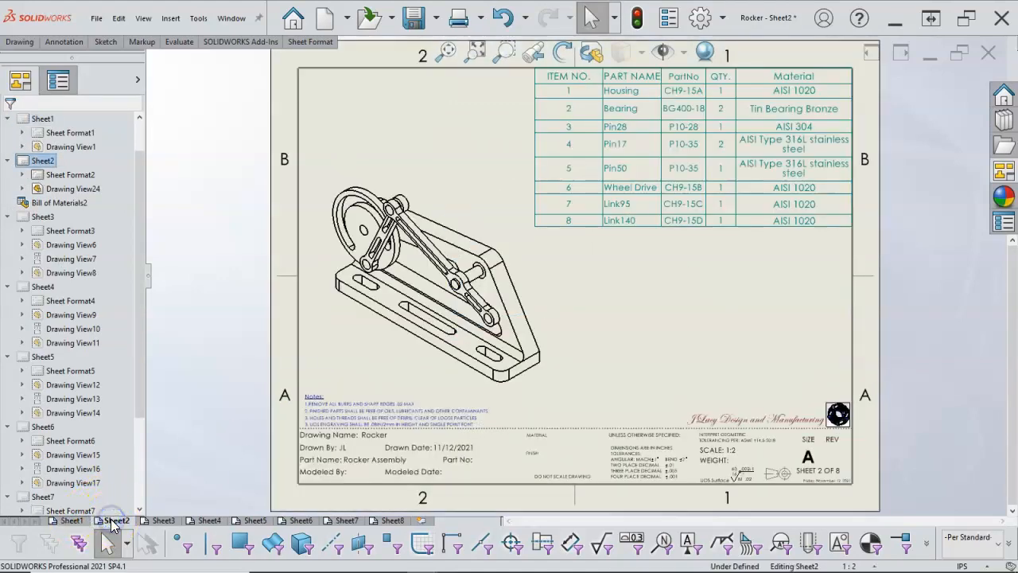
{"action": "left_click", "coordinate": [70, 521]}
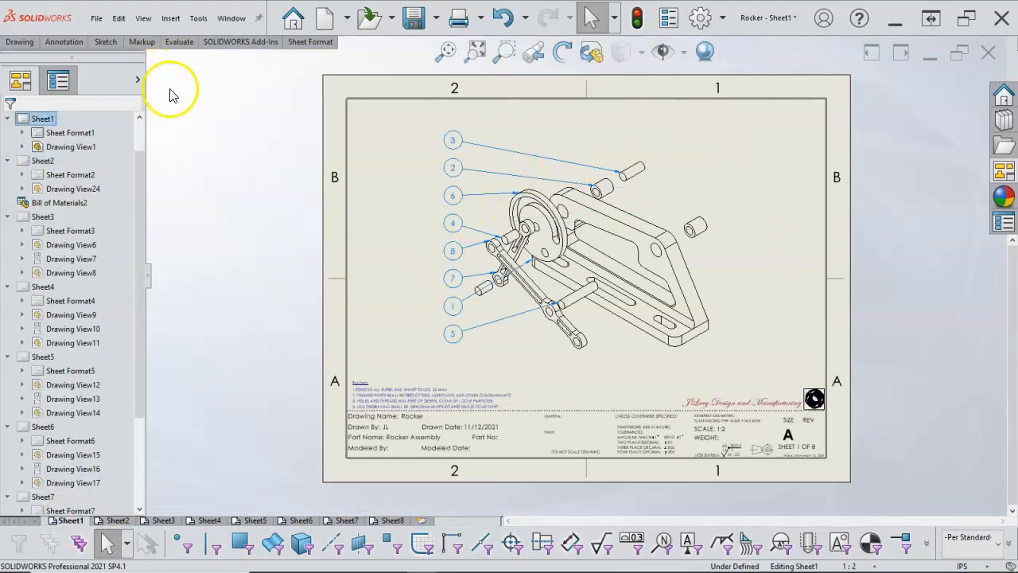
{"action": "right_click", "coordinate": [358, 141]}
{"action": "left_click", "coordinate": [66, 41]}
{"action": "left_click", "coordinate": [159, 70]}
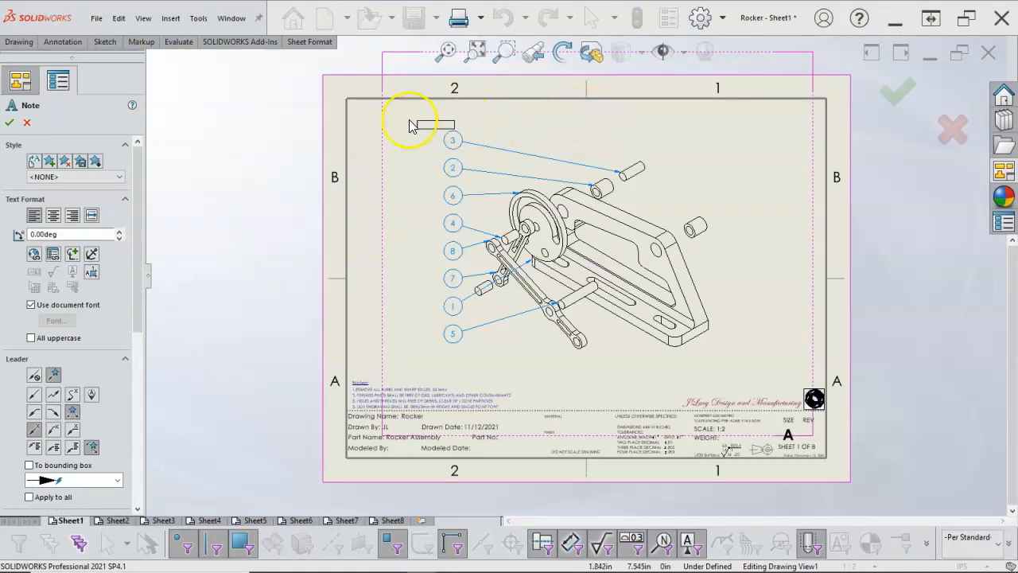
{"action": "left_click", "coordinate": [354, 112]}
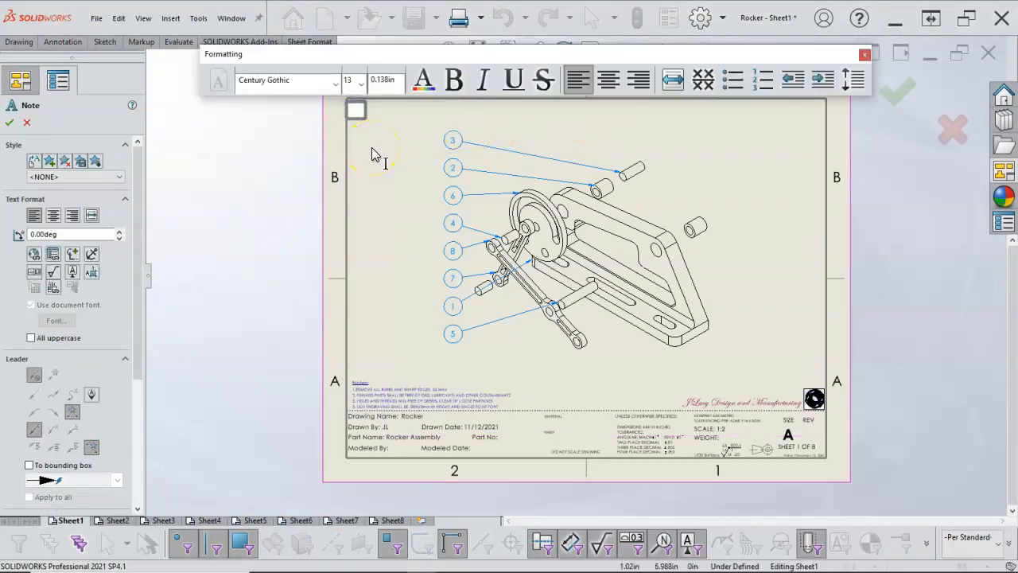
{"action": "type", "text": "BILL OF Materials"}
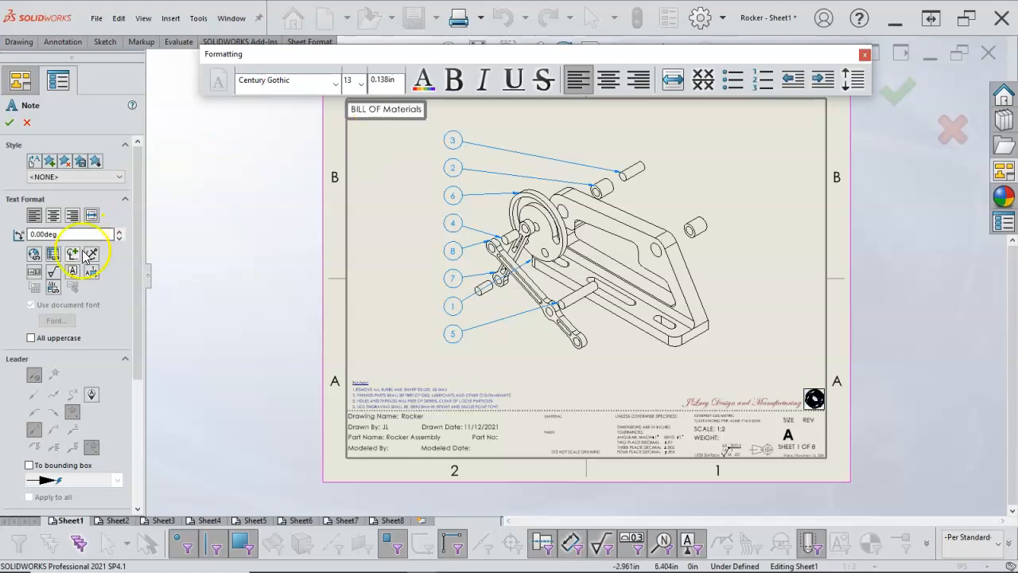
Make the note all uppercase and extend its text to "BILL OF MATERIALS ON PAGE 2"
{"action": "left_click", "coordinate": [30, 338]}
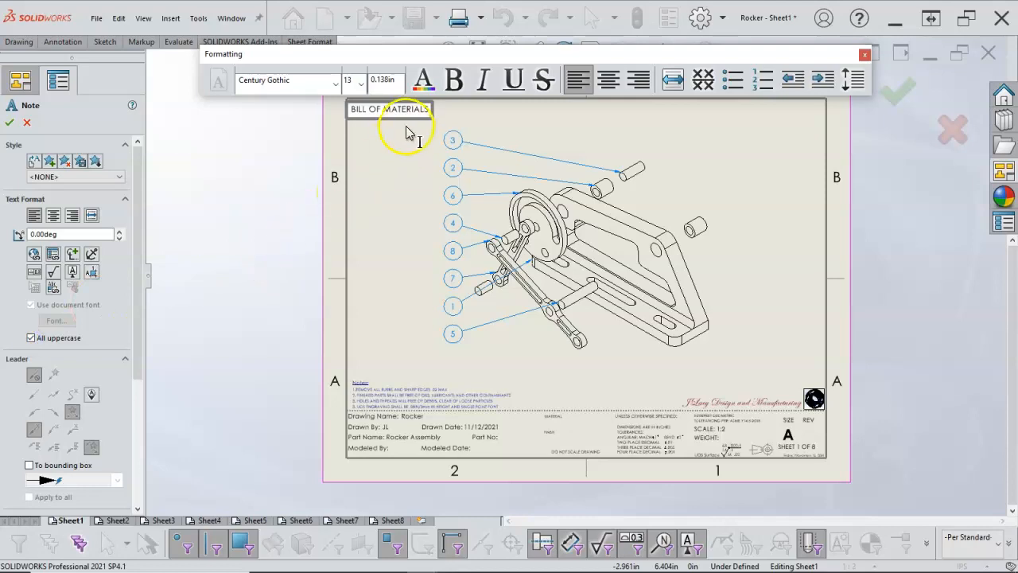
{"action": "left_click", "coordinate": [428, 109]}
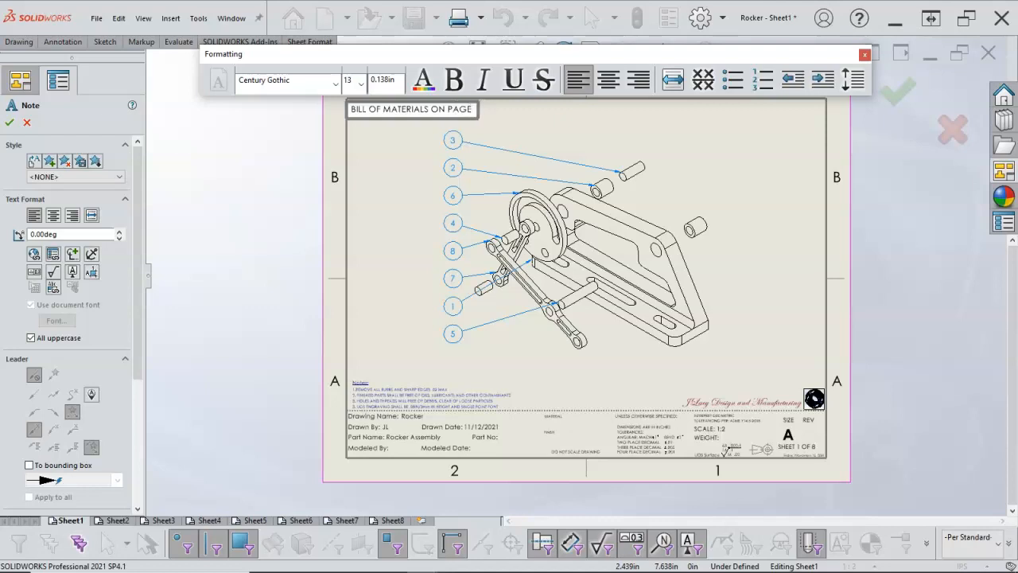
{"action": "left_click", "coordinate": [363, 154]}
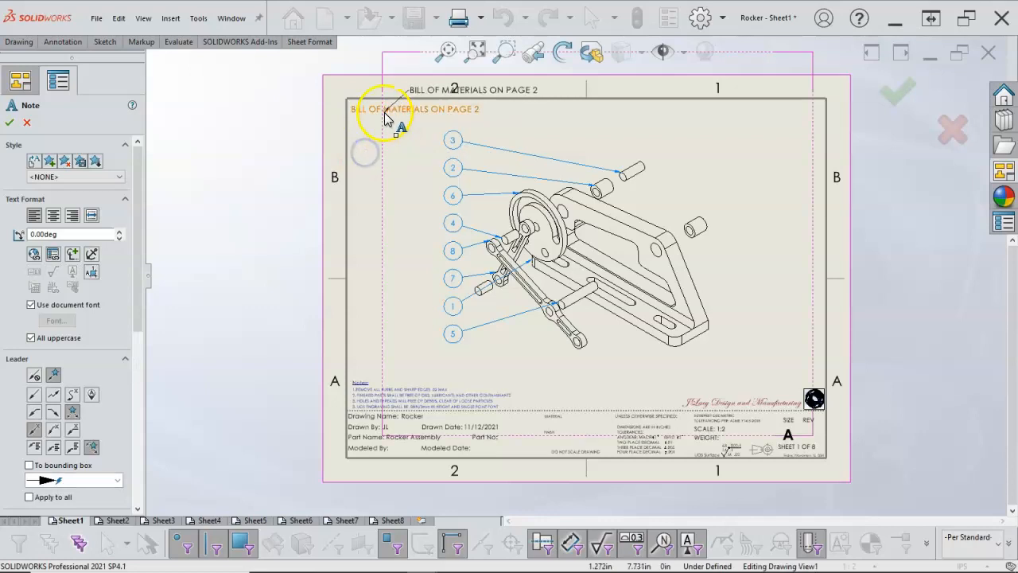
End note placement and move the "BILL OF MATERIALS ON PAGE 2" note into the upper-right corner of Sheet1's border
{"action": "key", "text": "Escape"}
{"action": "left_click", "coordinate": [373, 109]}
{"action": "left_click_drag", "start_coordinate": [375, 110], "coordinate": [718, 111]}
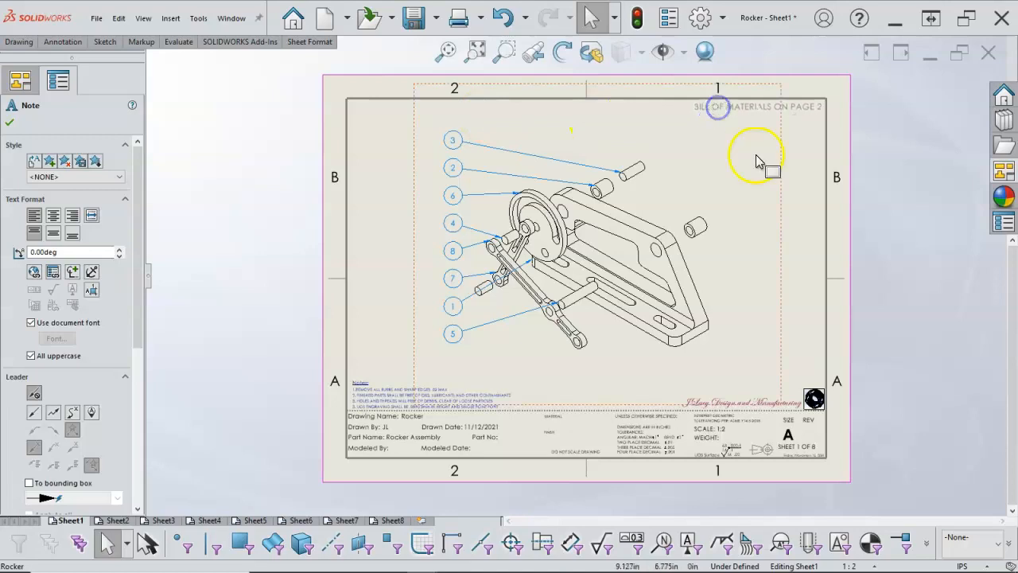
{"action": "left_click", "coordinate": [794, 175]}
Shift the exploded view with its balloons slightly up and to the right on Sheet1
{"action": "mouse_move", "coordinate": [784, 240]}
{"action": "left_mouse_down"}
{"action": "mouse_move", "coordinate": [807, 268]}
{"action": "mouse_move", "coordinate": [797, 234]}
{"action": "left_mouse_up"}
{"action": "left_click", "coordinate": [809, 240]}
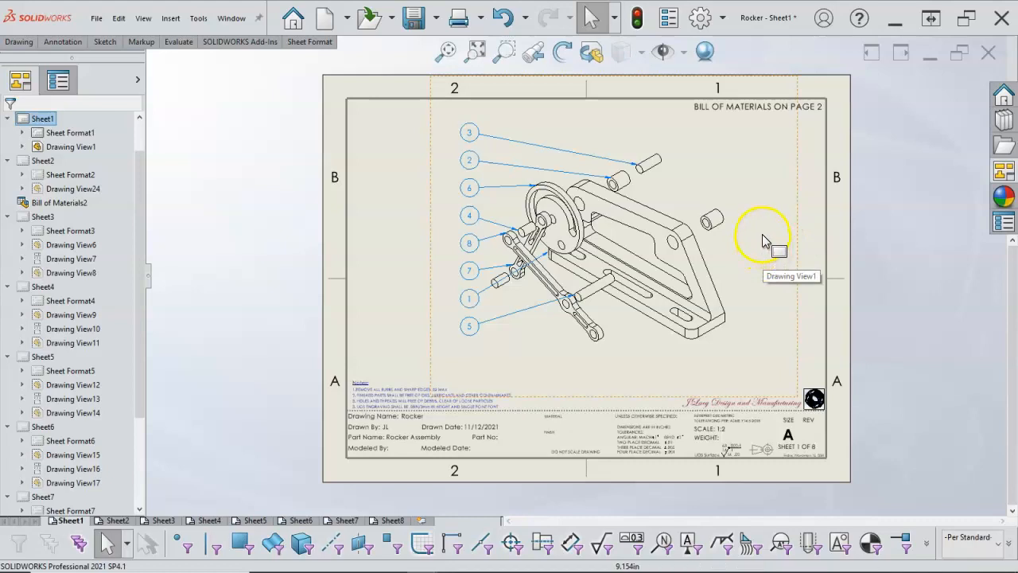
{"action": "left_click", "coordinate": [406, 297]}
On Sheet3, add center marks to all slots in the housing's top view, using the slot-ends style
{"action": "left_click", "coordinate": [117, 520]}
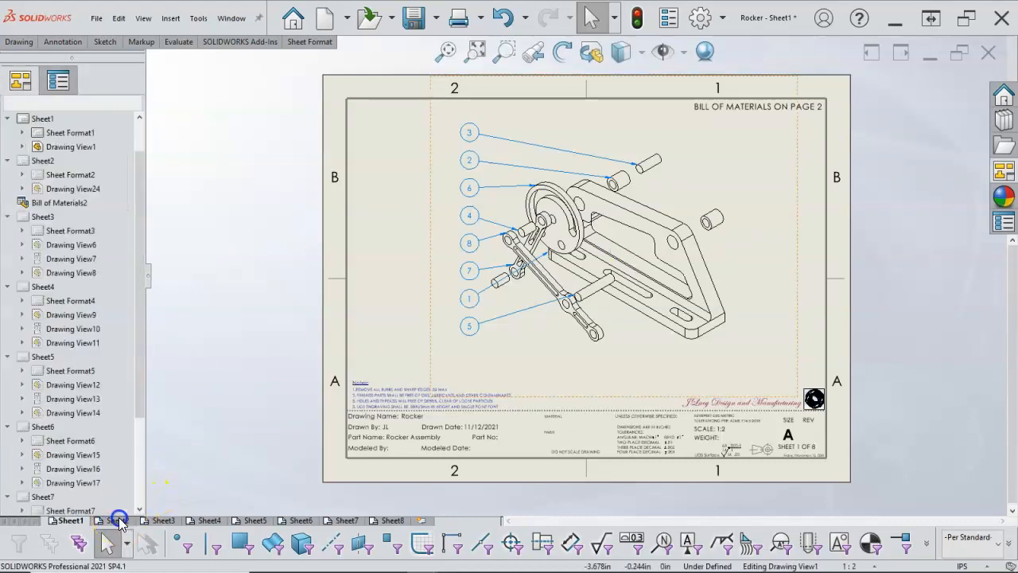
{"action": "left_click", "coordinate": [151, 520]}
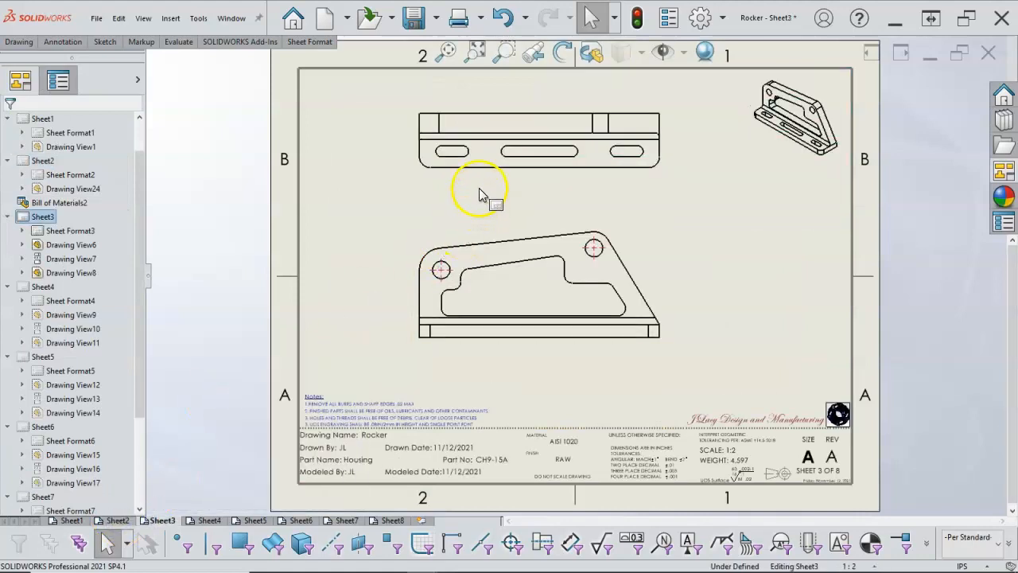
{"action": "left_click", "coordinate": [478, 176]}
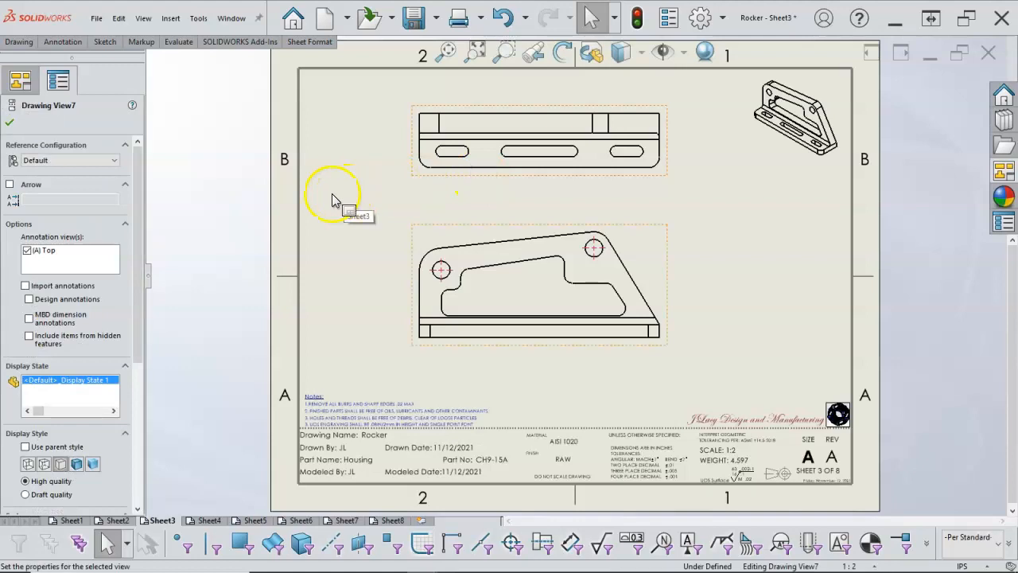
{"action": "left_click", "coordinate": [70, 42]}
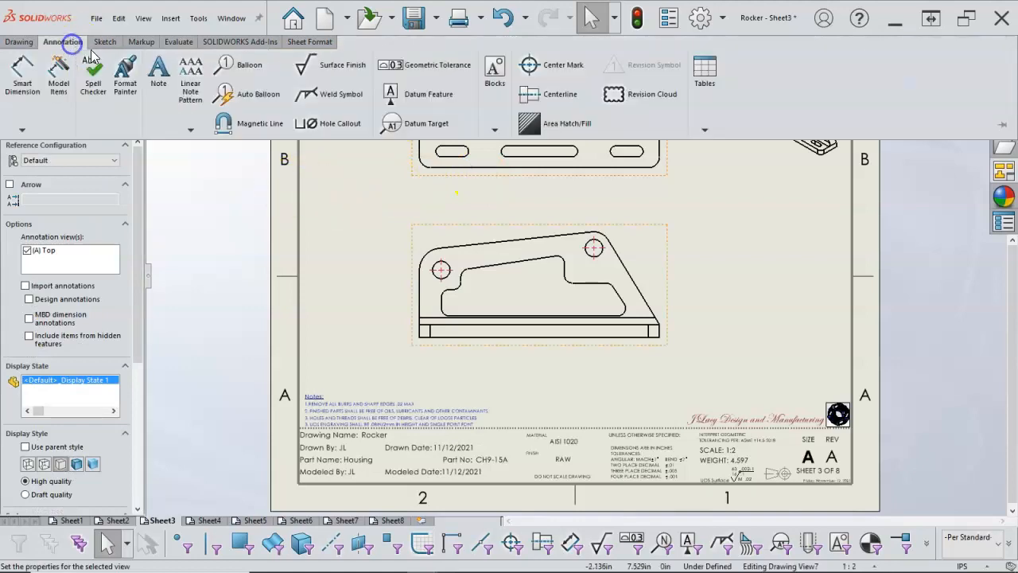
{"action": "left_click", "coordinate": [548, 68]}
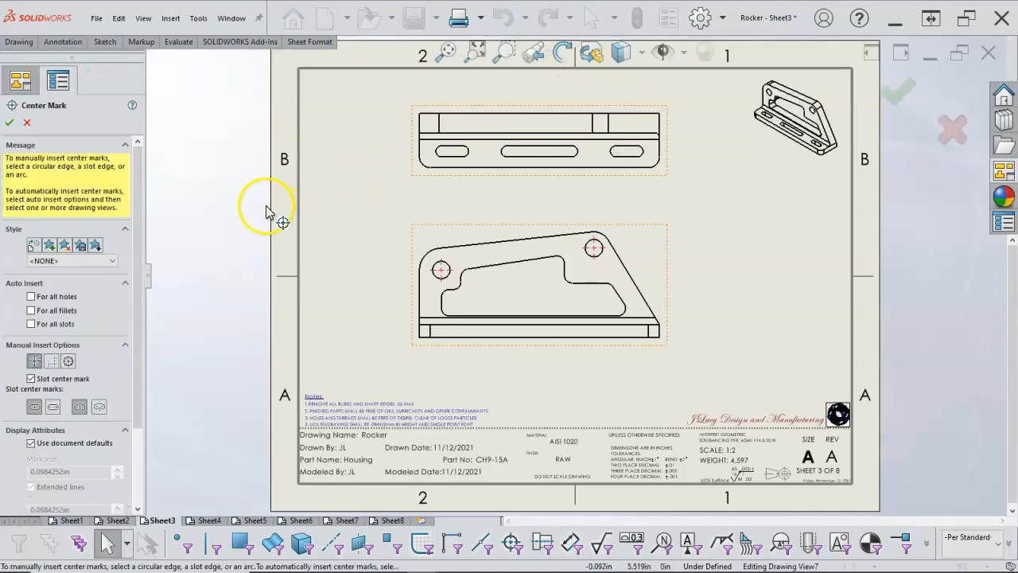
{"action": "left_click", "coordinate": [45, 324]}
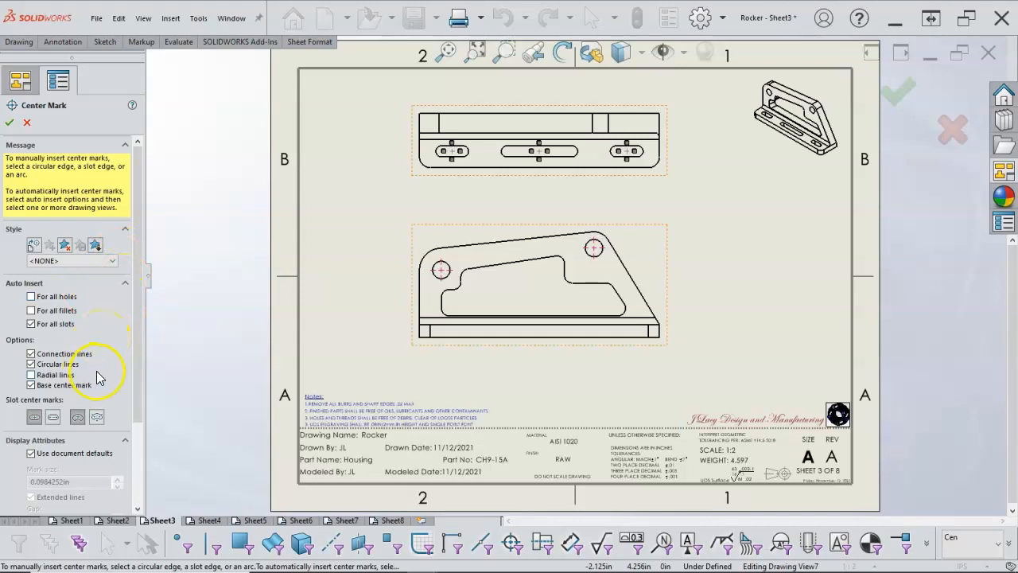
{"action": "left_click", "coordinate": [53, 417]}
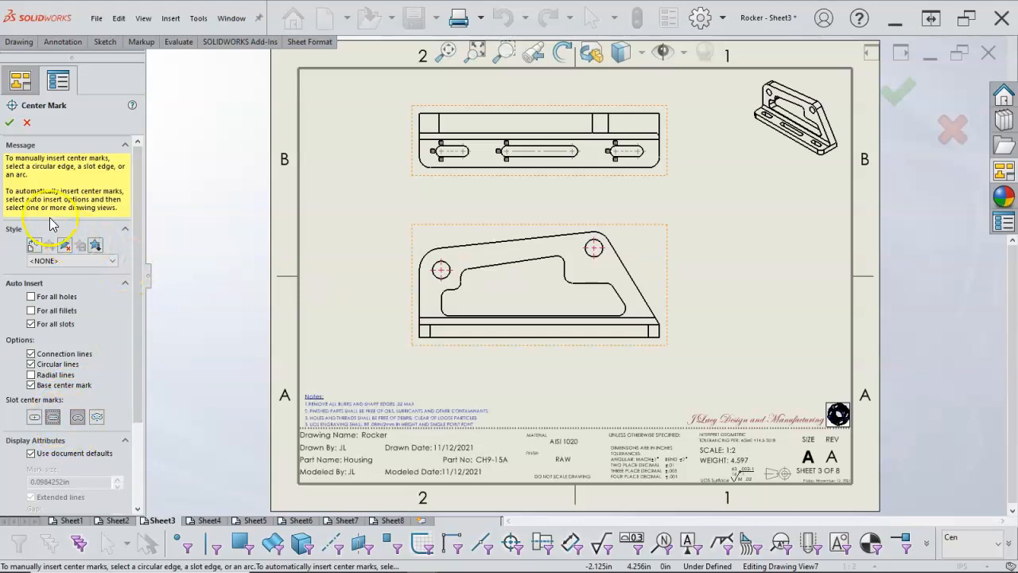
{"action": "left_click", "coordinate": [9, 123]}
{"action": "left_click", "coordinate": [345, 230]}
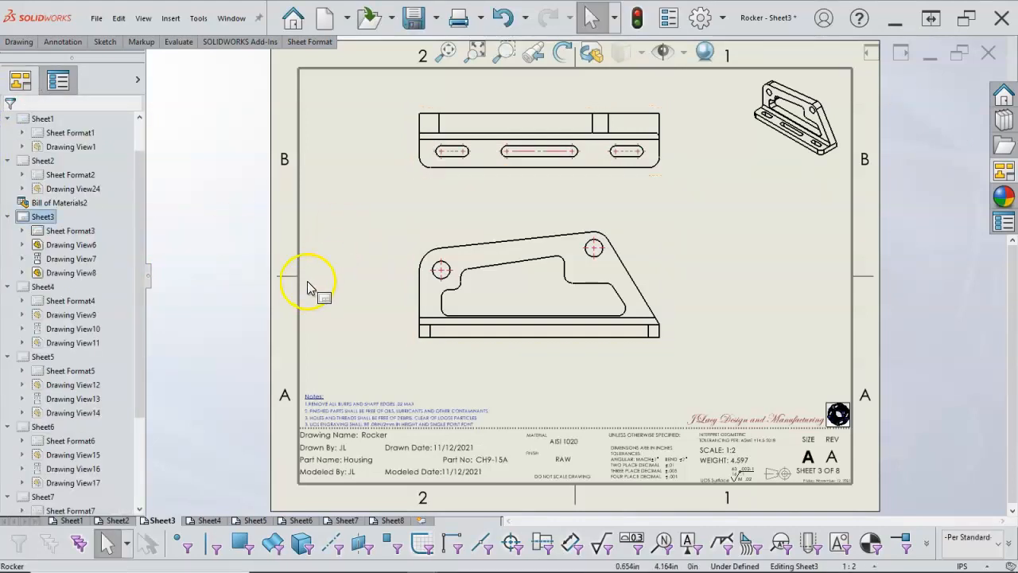
Set the scale of Sheet4, the Wheel Drive sheet, to 1:1
{"action": "left_click", "coordinate": [209, 520]}
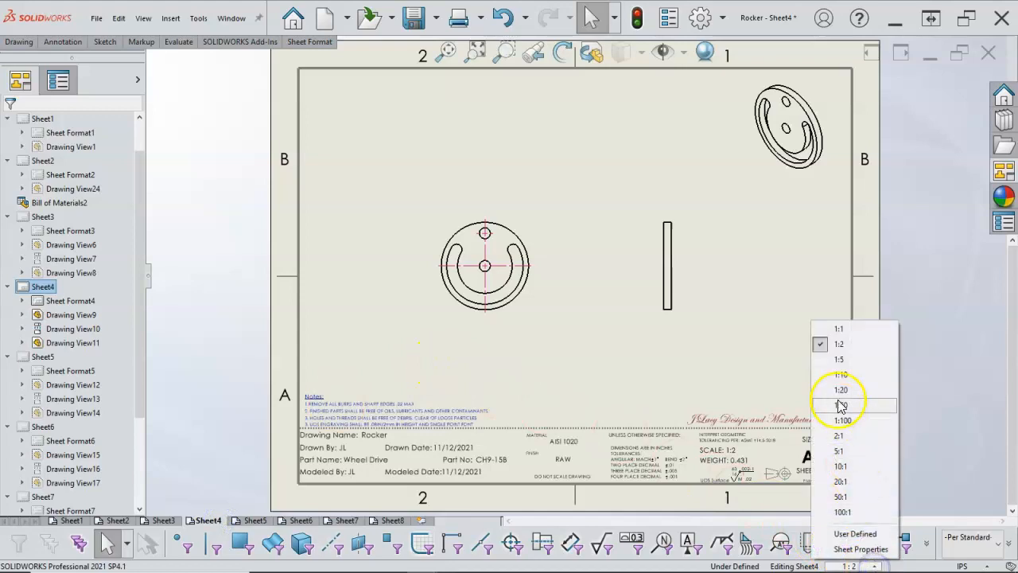
{"action": "left_click", "coordinate": [837, 330]}
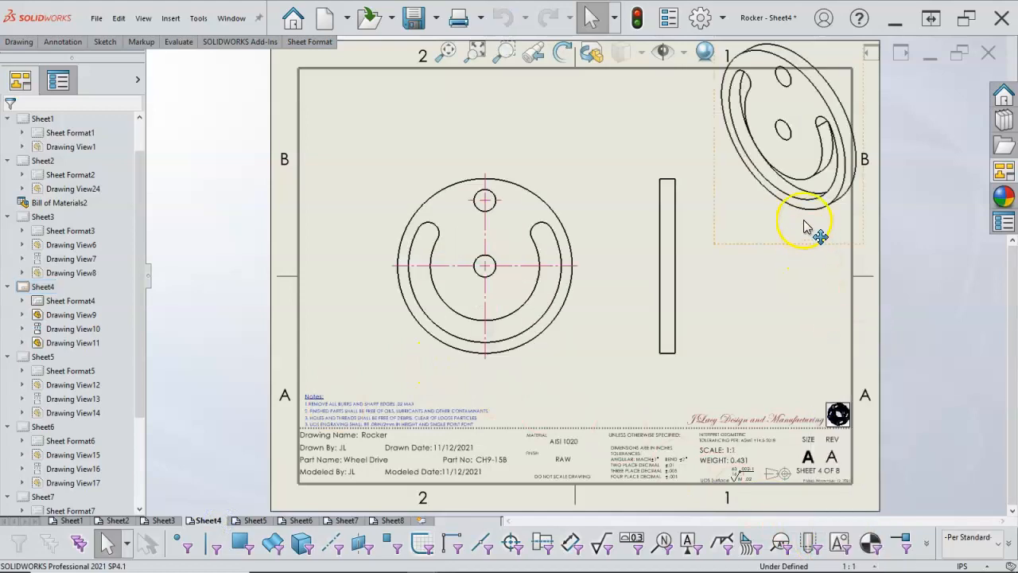
Give the Wheel Drive's isometric view a custom scale of 1:2 and nudge it toward the sheet's right border
{"action": "left_click", "coordinate": [673, 234]}
{"action": "left_click_drag", "start_coordinate": [137, 342], "coordinate": [131, 457]}
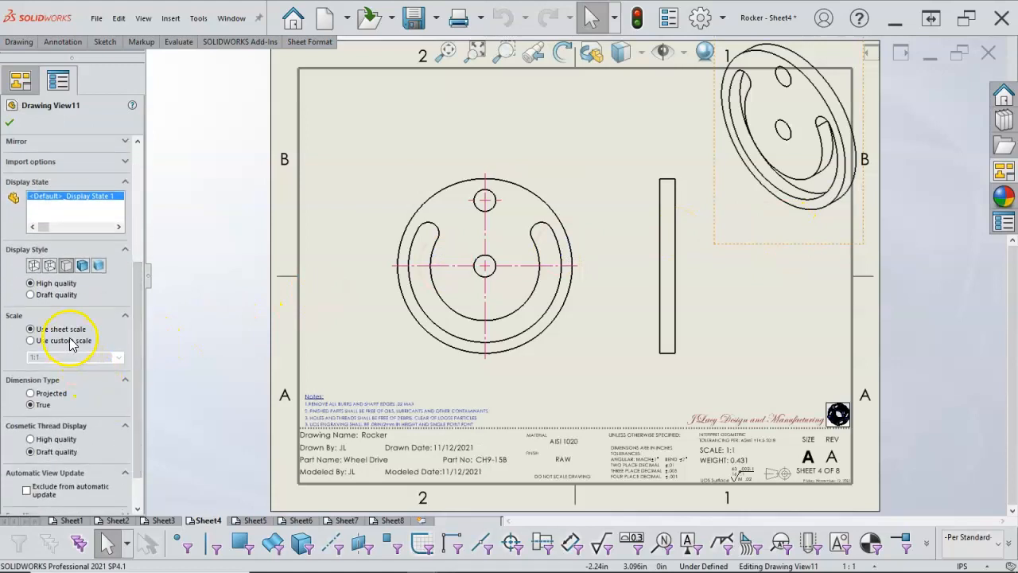
{"action": "left_click", "coordinate": [64, 340]}
{"action": "left_click", "coordinate": [119, 358]}
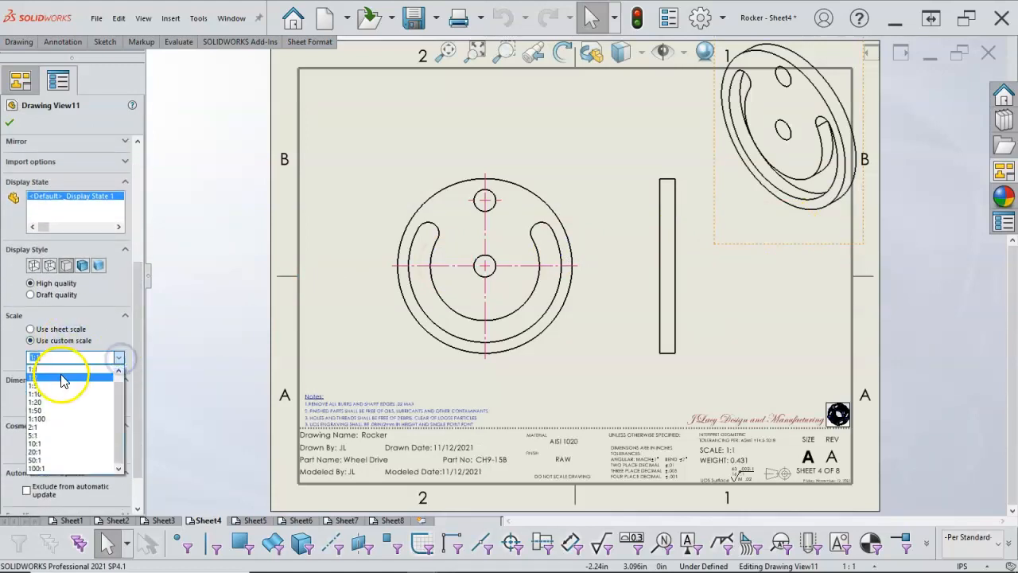
{"action": "left_click", "coordinate": [60, 376]}
{"action": "left_click", "coordinate": [8, 123]}
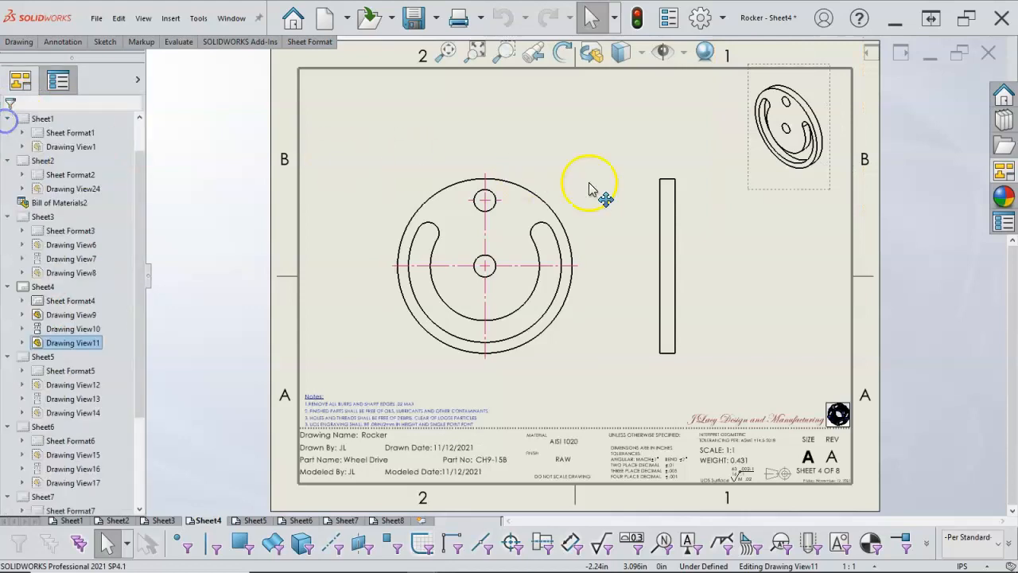
{"action": "left_click_drag", "start_coordinate": [786, 199], "coordinate": [796, 202]}
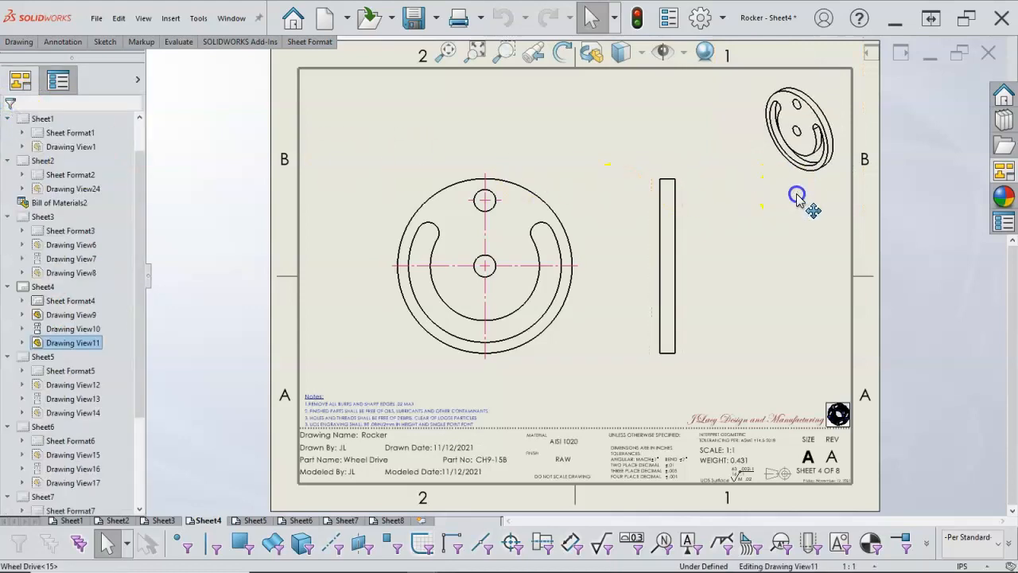
{"action": "left_click", "coordinate": [757, 249]}
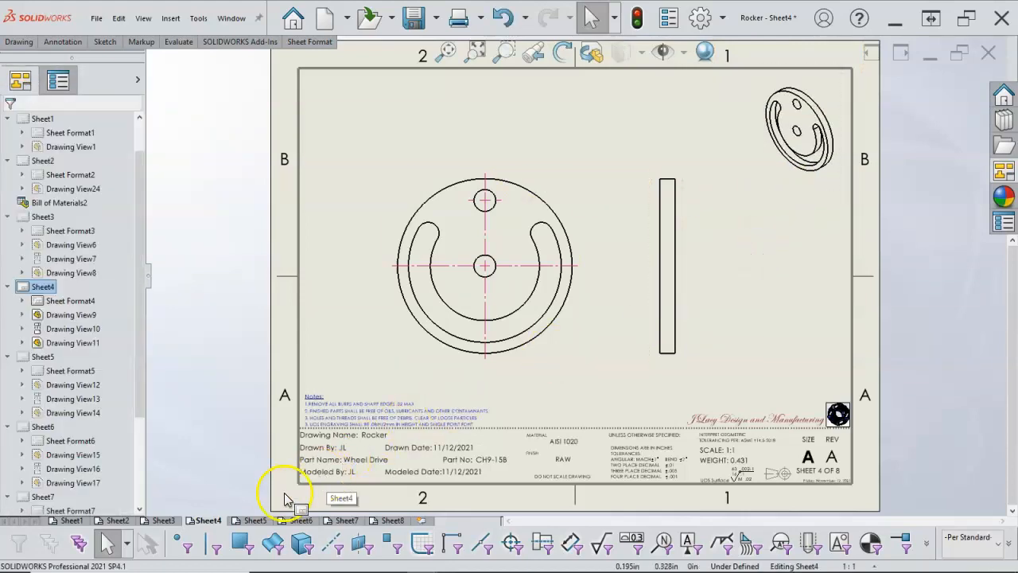
Set the scale of Sheet5, the Link95 sheet, to 1:1
{"action": "left_click", "coordinate": [255, 520]}
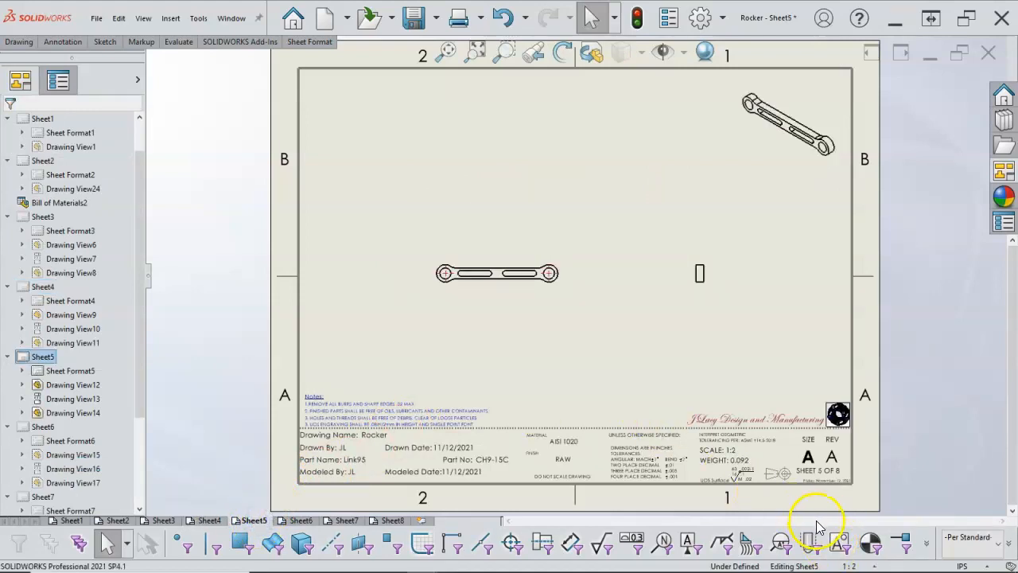
{"action": "left_click", "coordinate": [869, 564]}
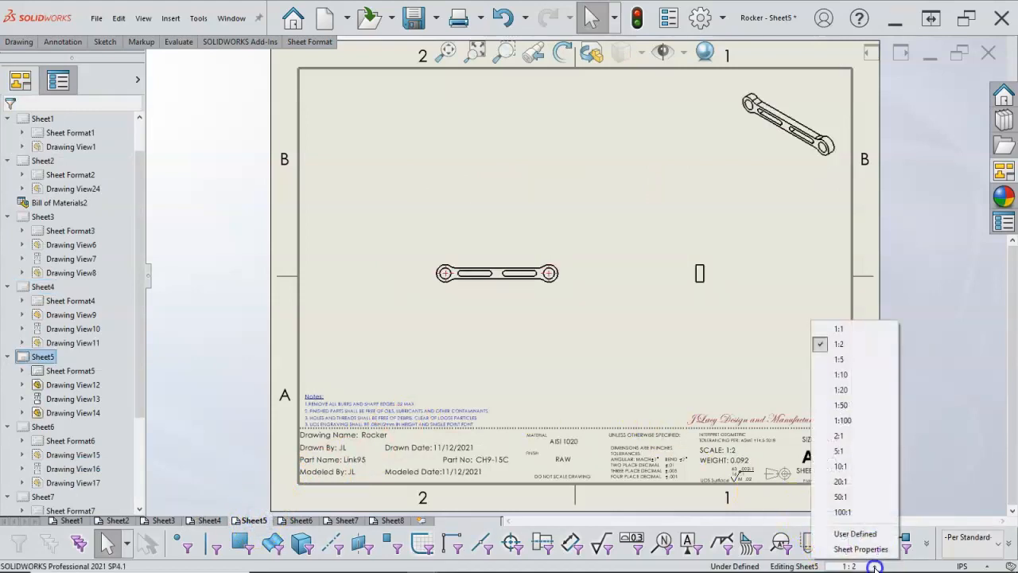
{"action": "left_click", "coordinate": [841, 332]}
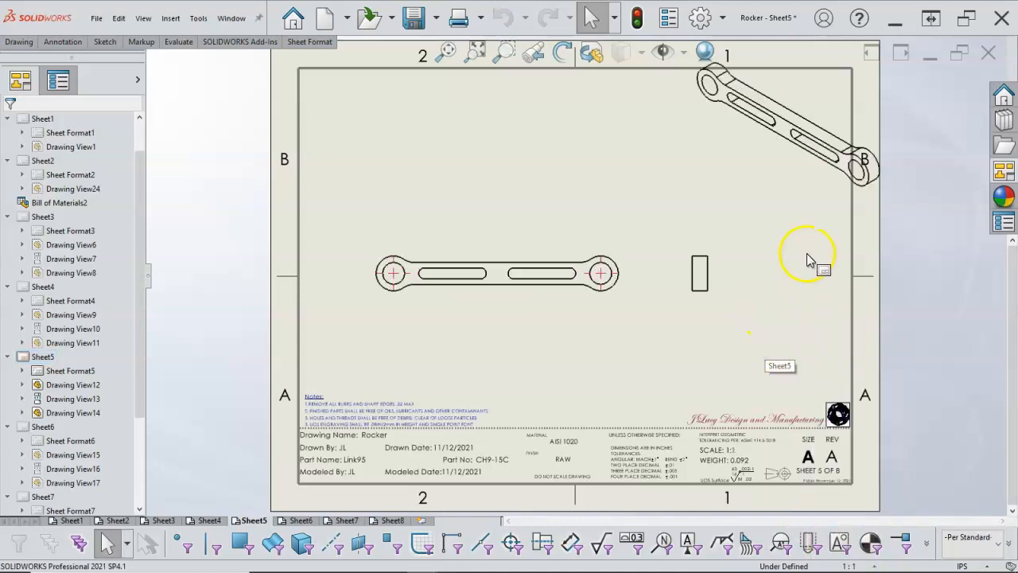
Give Link95's isometric view a custom scale of 1:2 and move it slightly down and left within the border
{"action": "left_click", "coordinate": [777, 186]}
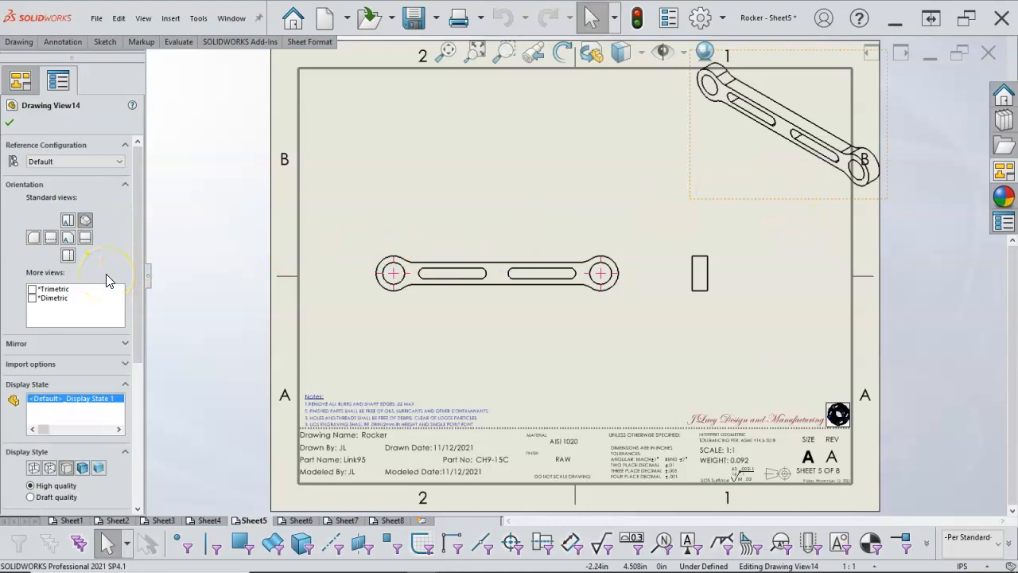
{"action": "left_click_drag", "start_coordinate": [136, 342], "coordinate": [136, 416]}
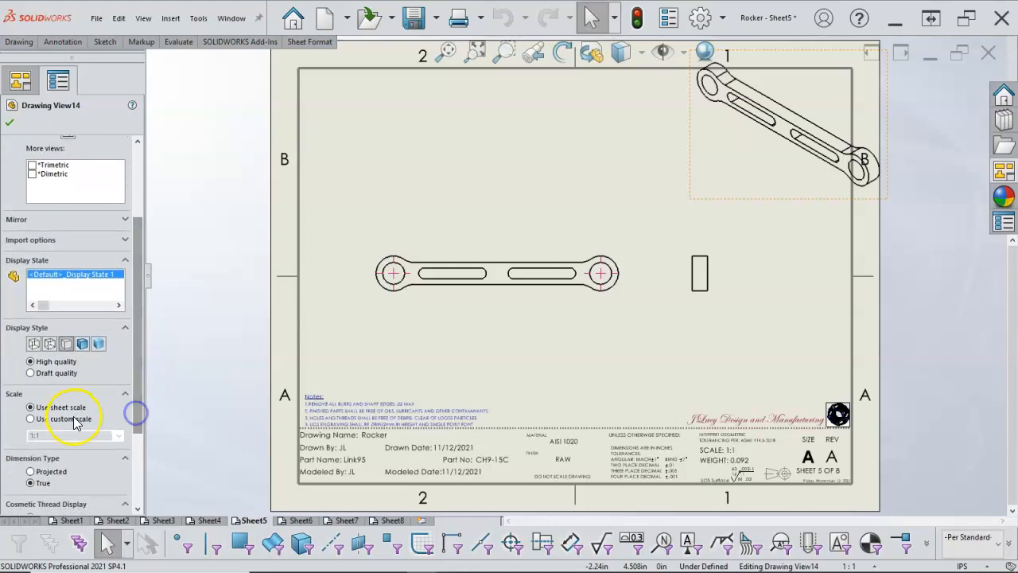
{"action": "left_click", "coordinate": [74, 421]}
{"action": "left_click", "coordinate": [118, 435]}
{"action": "left_click", "coordinate": [56, 455]}
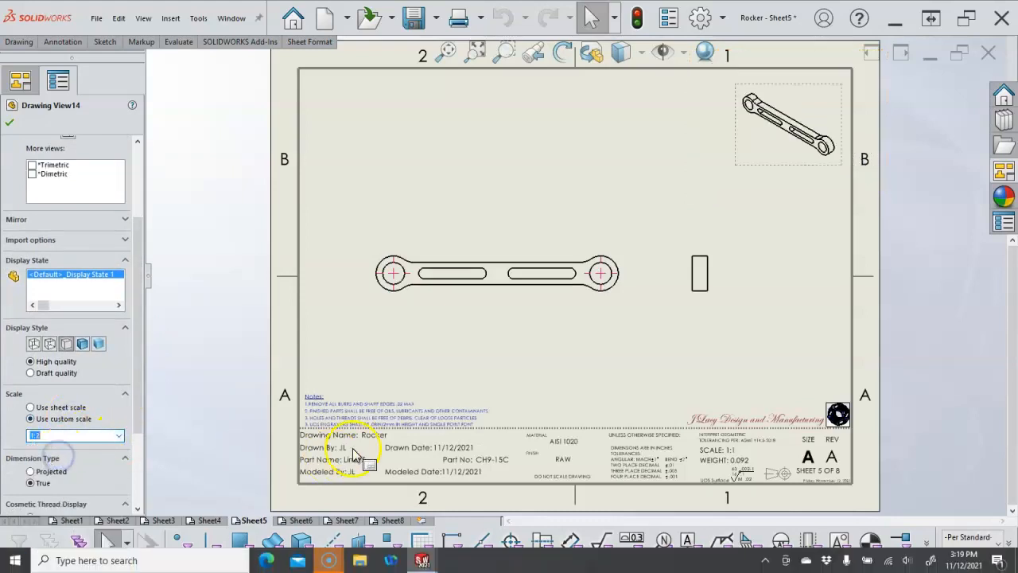
{"action": "left_click", "coordinate": [506, 354]}
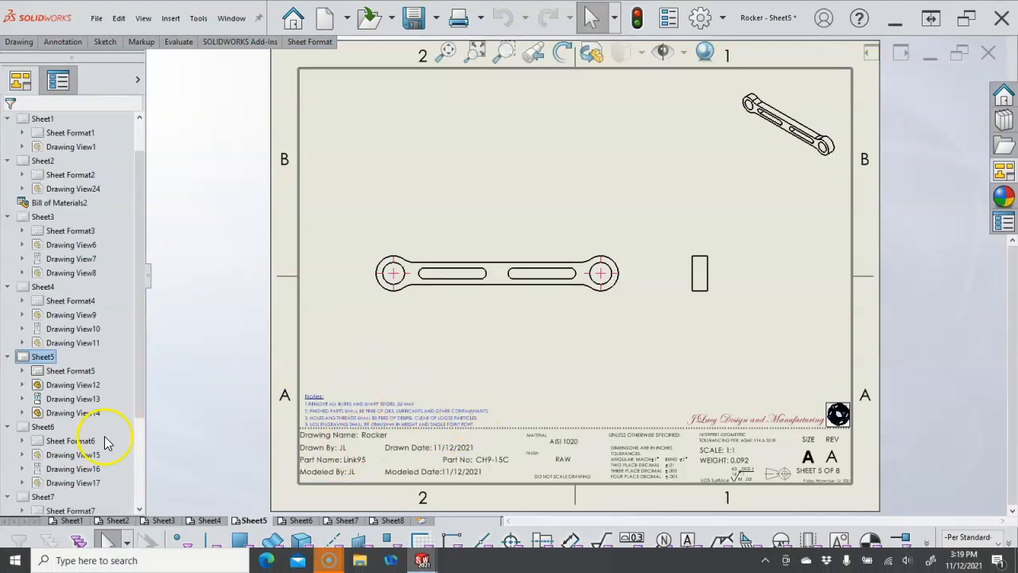
{"action": "left_click_drag", "start_coordinate": [766, 170], "coordinate": [745, 180]}
{"action": "left_click", "coordinate": [734, 241]}
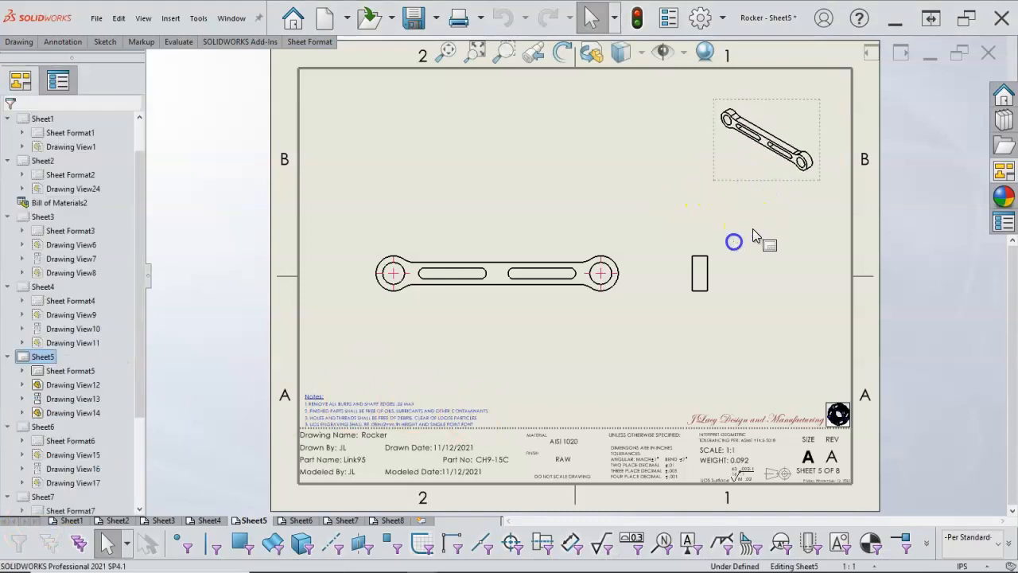
Add center marks to all slots in Link95's front view, using the slot-ends style
{"action": "left_click", "coordinate": [469, 295]}
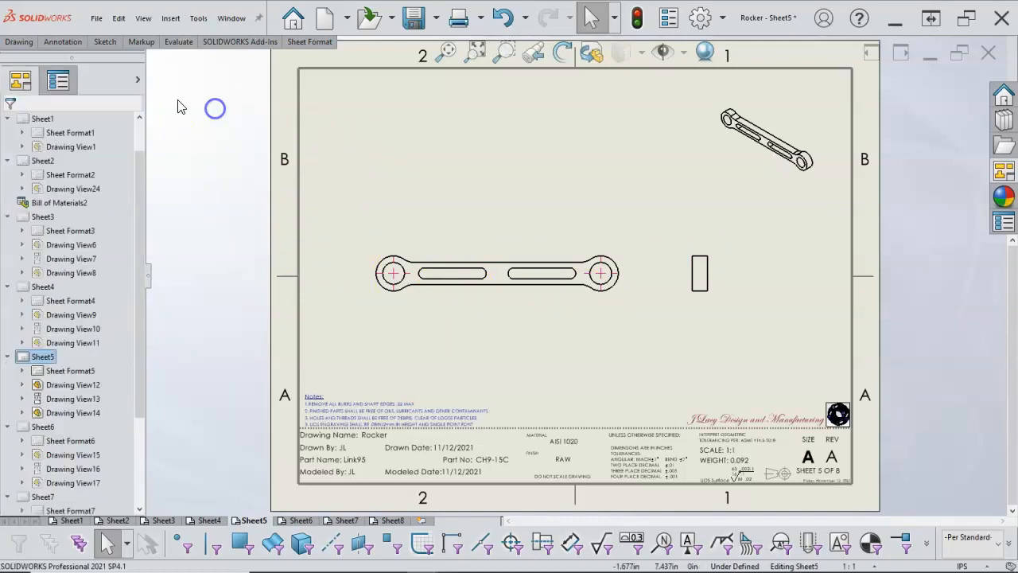
{"action": "left_click", "coordinate": [62, 42]}
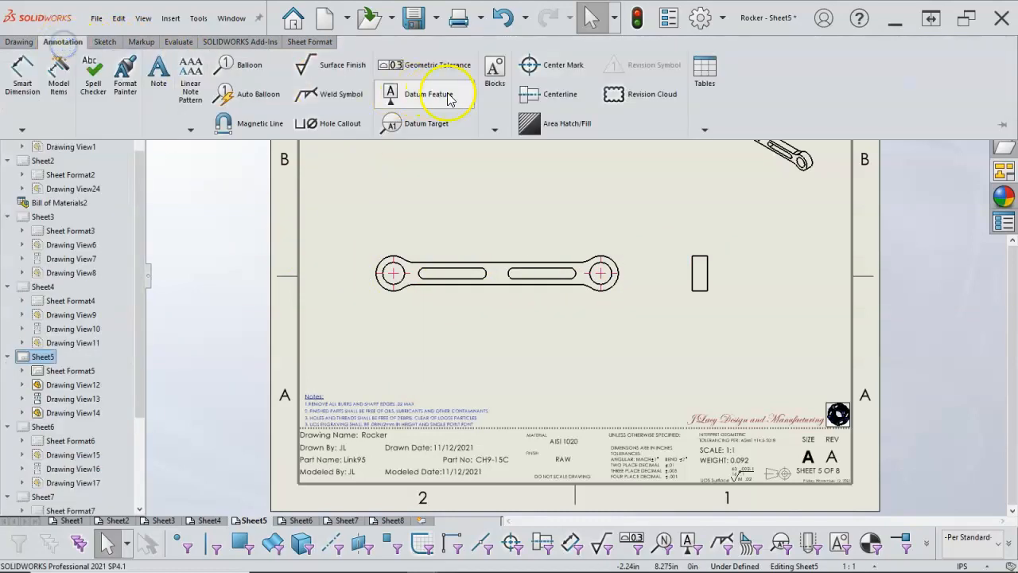
{"action": "left_click", "coordinate": [530, 65]}
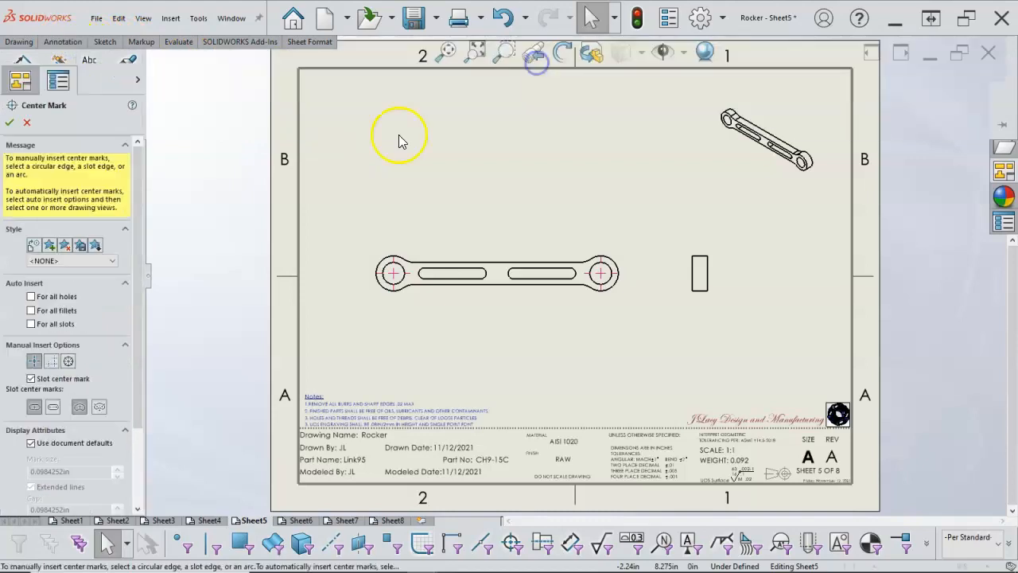
{"action": "left_click", "coordinate": [61, 324]}
{"action": "left_click", "coordinate": [445, 291]}
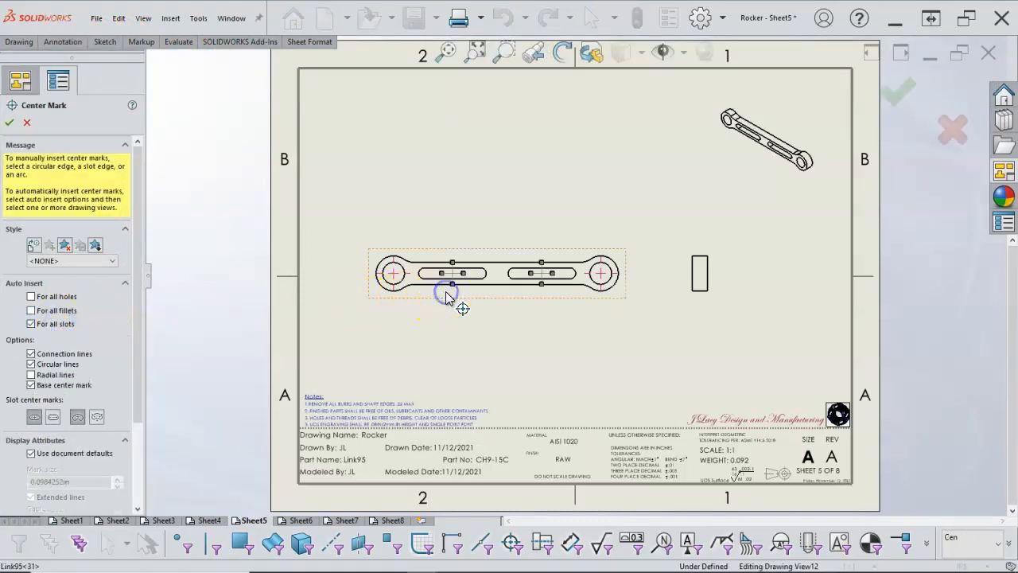
{"action": "left_click", "coordinate": [53, 417]}
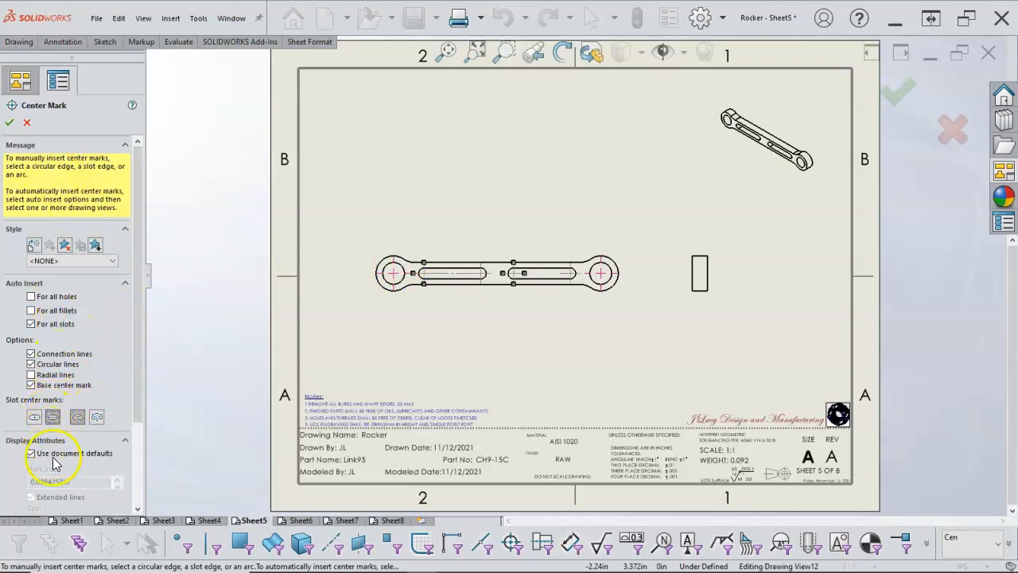
{"action": "left_click", "coordinate": [8, 124]}
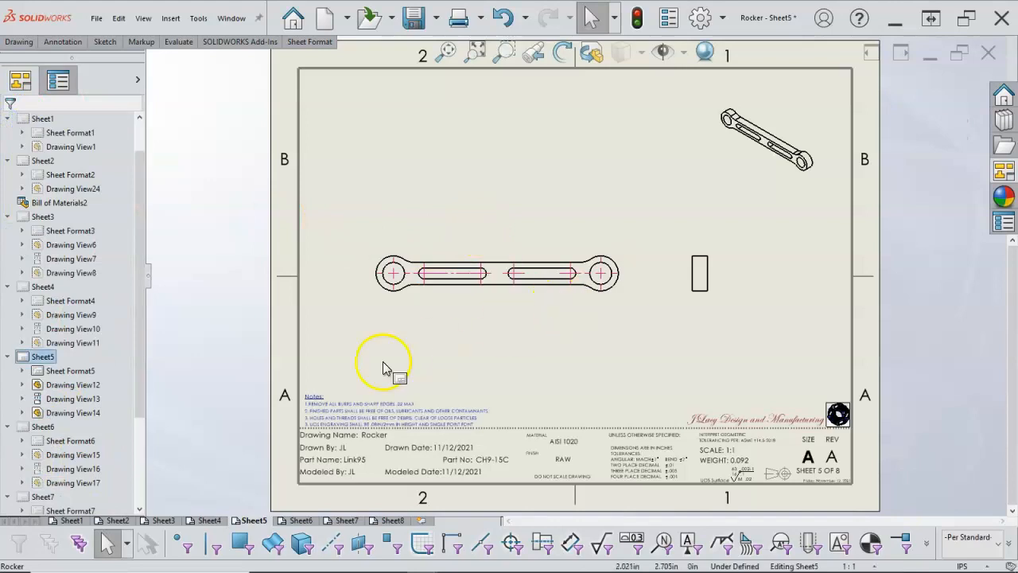
Set Sheet6's scale to 1:1 and move Link140's side view farther right of the front view
{"action": "left_click", "coordinate": [302, 521]}
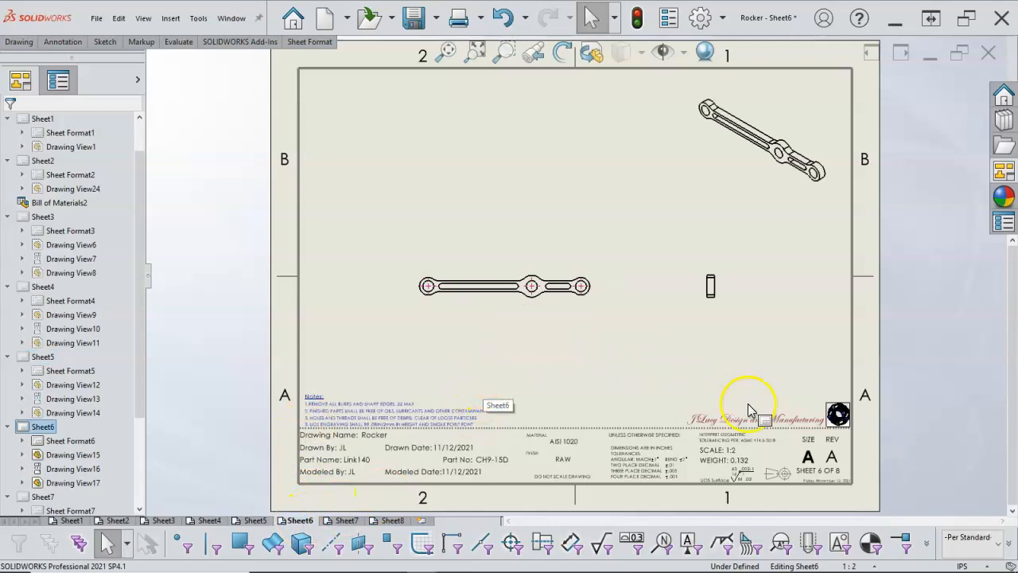
{"action": "left_click", "coordinate": [850, 565]}
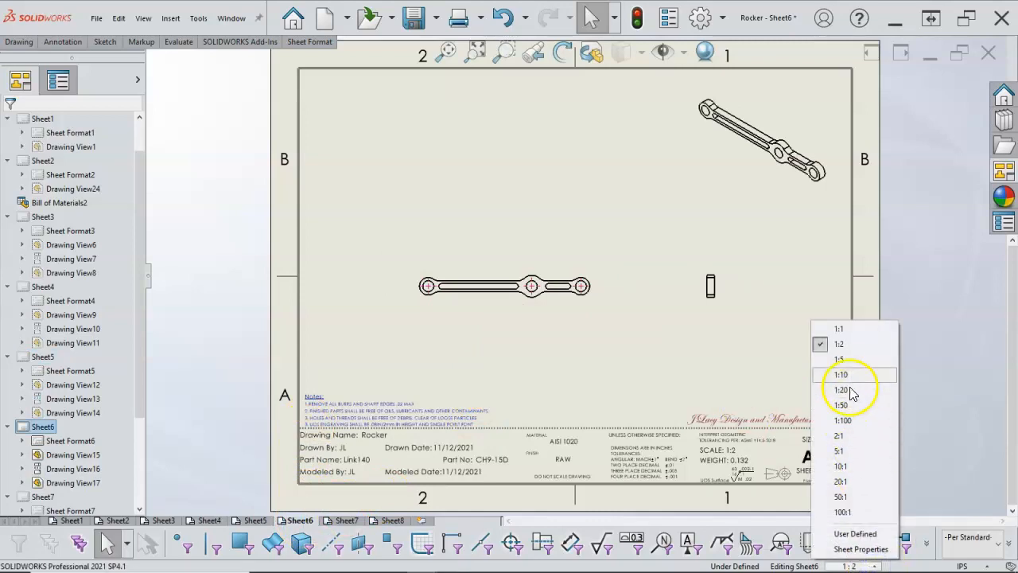
{"action": "left_click", "coordinate": [847, 329]}
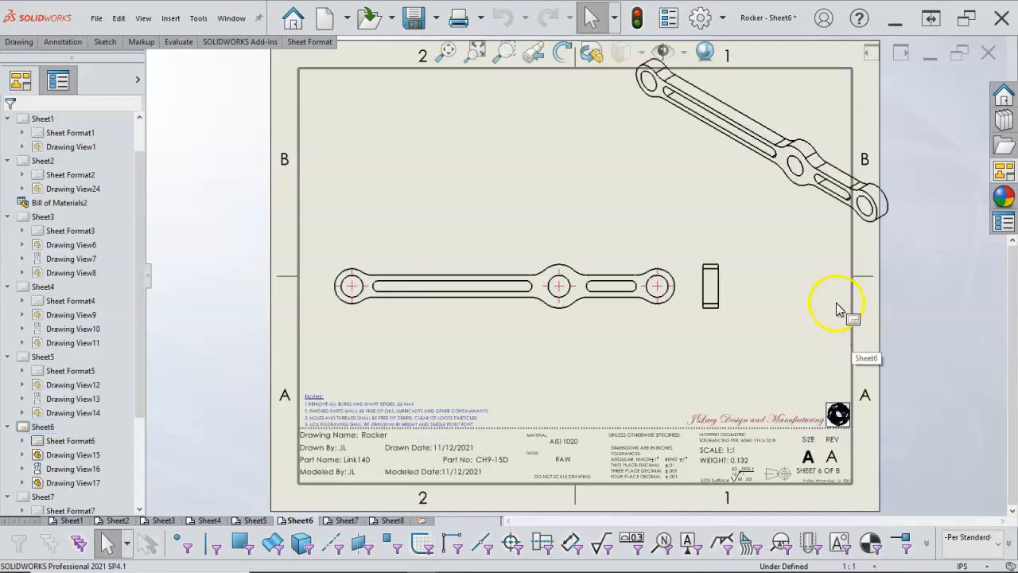
{"action": "left_click_drag", "start_coordinate": [718, 291], "coordinate": [777, 296]}
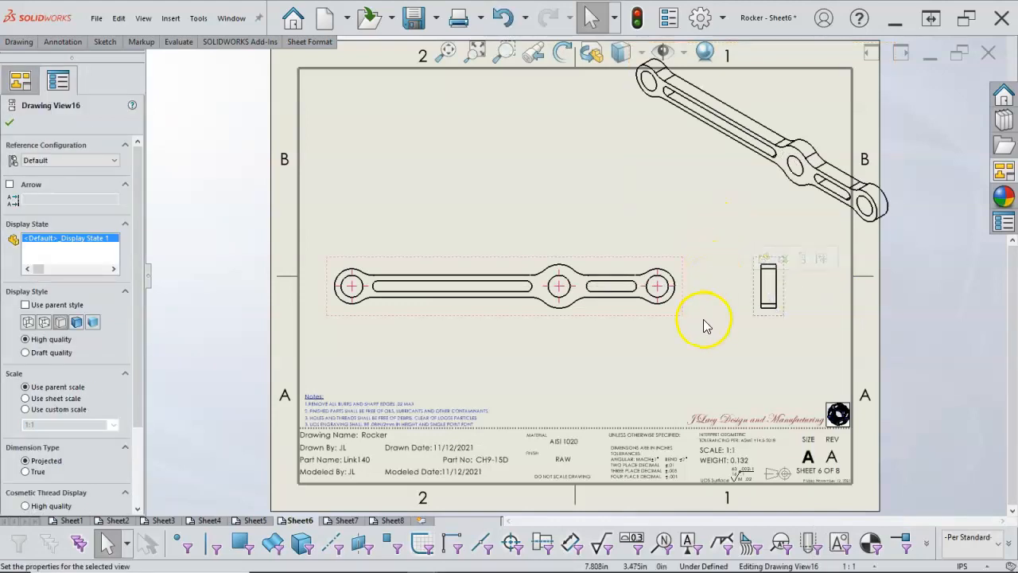
Give Link140's isometric view a custom scale of 1:2 and move it slightly up and right within the border
{"action": "left_click", "coordinate": [715, 208]}
{"action": "left_click", "coordinate": [638, 185]}
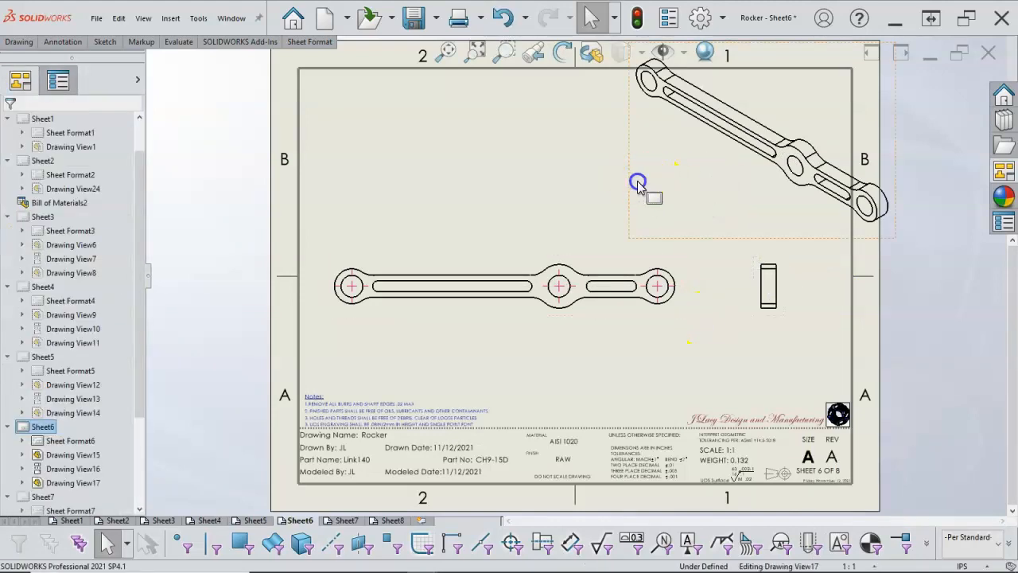
{"action": "left_click_drag", "start_coordinate": [140, 318], "coordinate": [136, 402]}
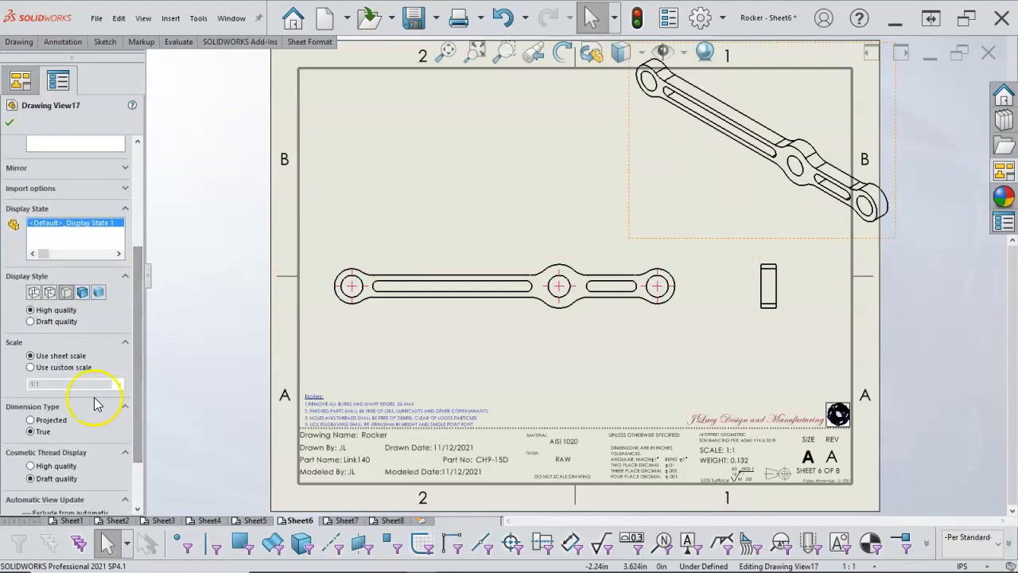
{"action": "left_click", "coordinate": [30, 367]}
{"action": "left_click", "coordinate": [119, 384]}
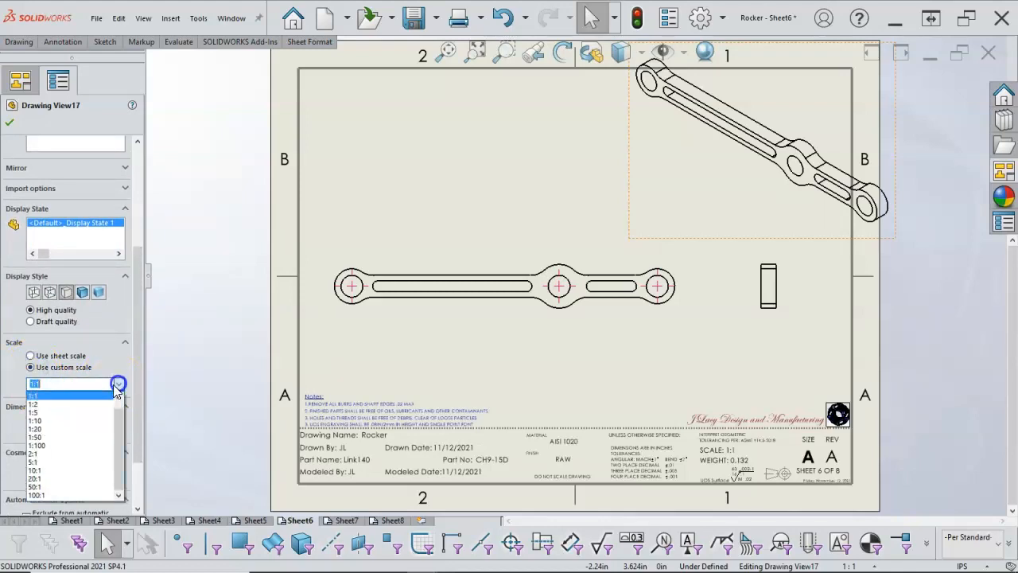
{"action": "left_click", "coordinate": [49, 403]}
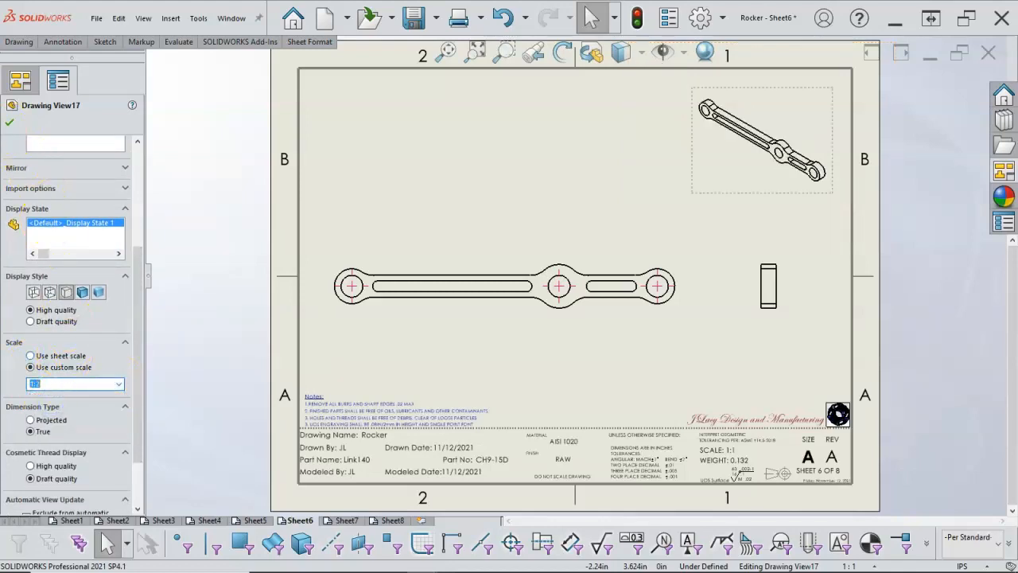
{"action": "left_click", "coordinate": [7, 122]}
{"action": "left_click_drag", "start_coordinate": [783, 201], "coordinate": [789, 184]}
Move Link140's front view slightly up and right and add center marks to all its slots, using the slot-ends style
{"action": "left_click_drag", "start_coordinate": [634, 252], "coordinate": [656, 230]}
{"action": "left_click", "coordinate": [518, 246]}
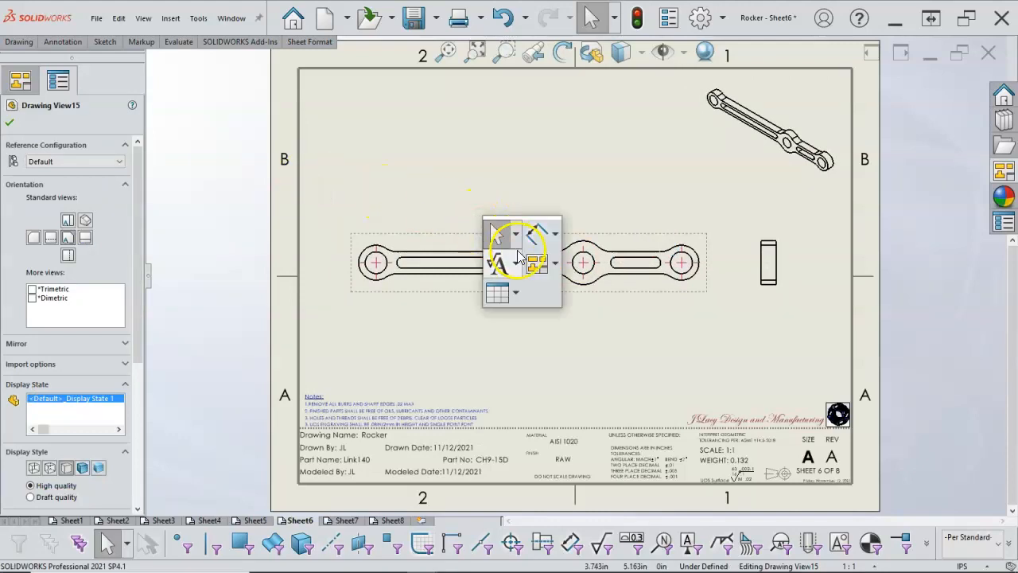
{"action": "right_click", "coordinate": [483, 223]}
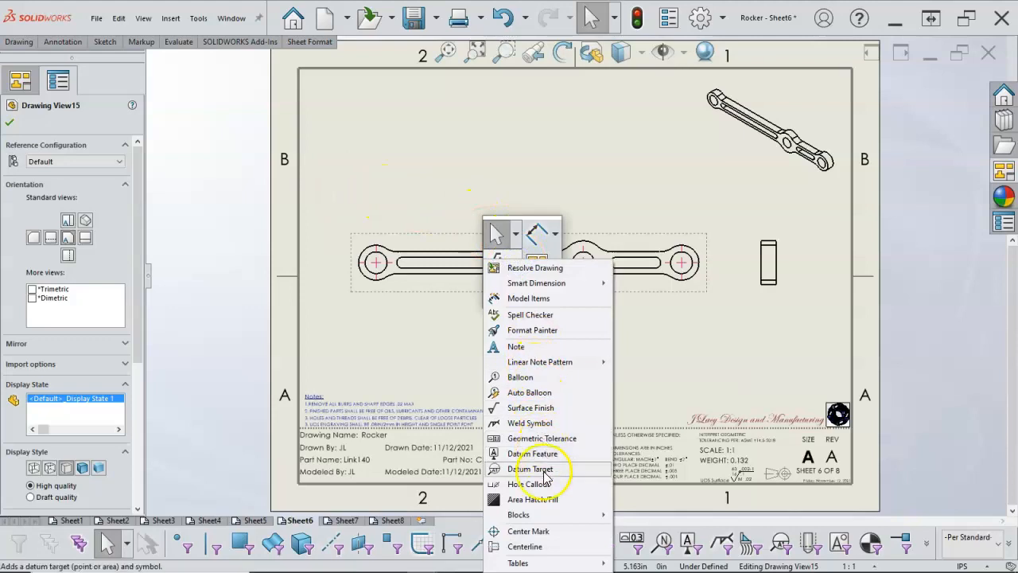
{"action": "left_click", "coordinate": [530, 531]}
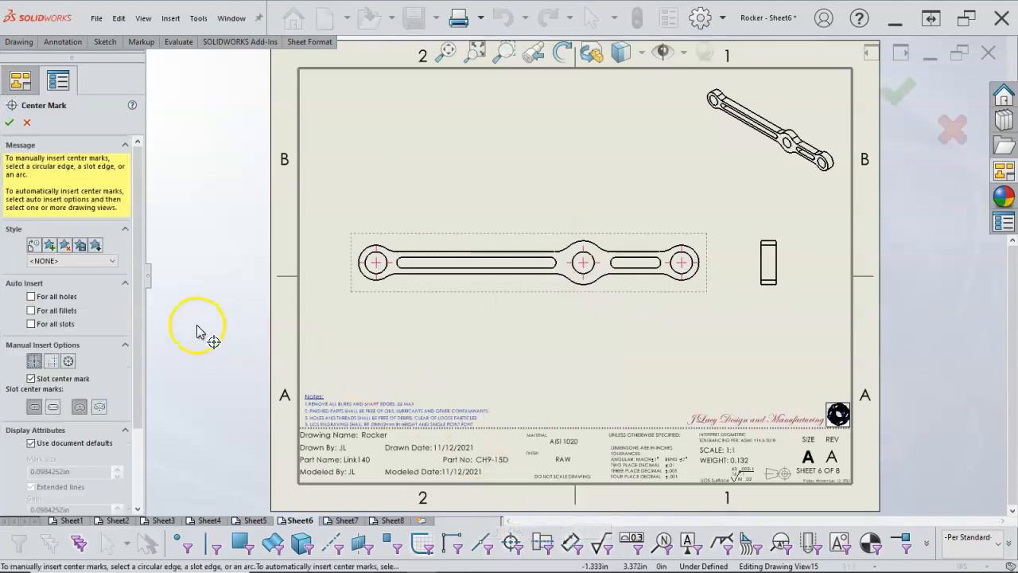
{"action": "left_click", "coordinate": [31, 323]}
{"action": "left_click", "coordinate": [52, 417]}
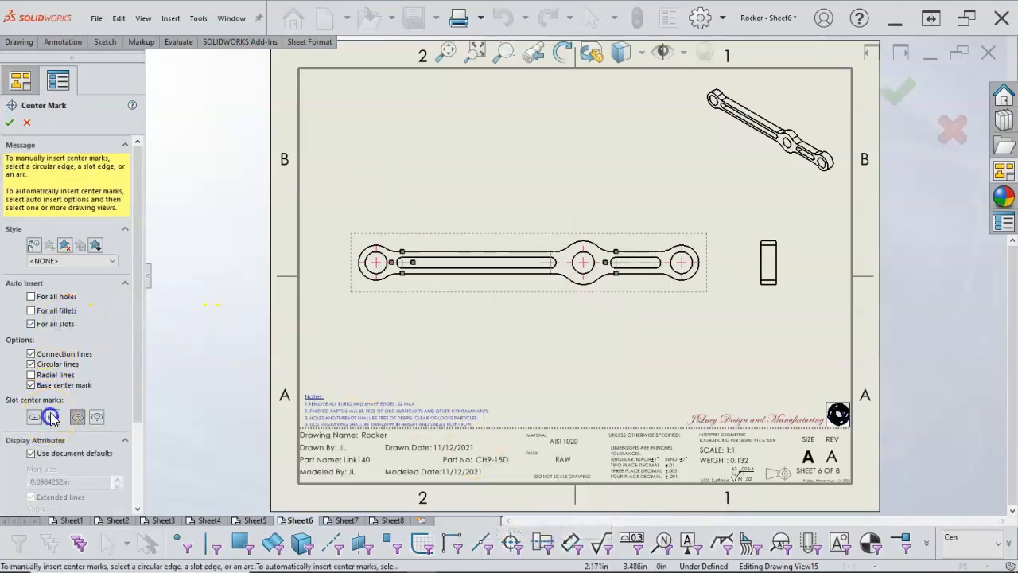
{"action": "left_click", "coordinate": [9, 122]}
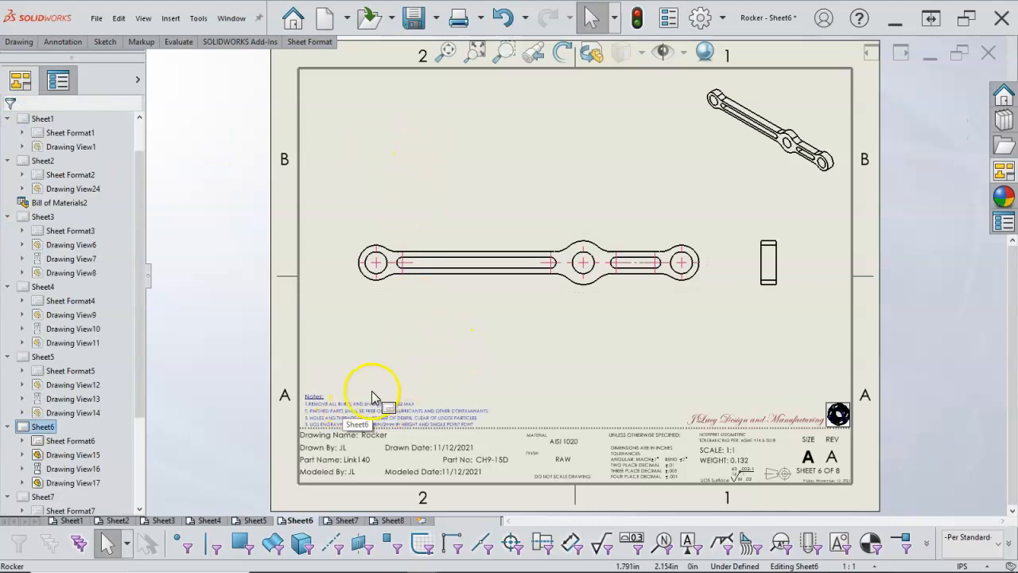
Add center marks to all slots in the Wheel Drive front view on Sheet4, using the arc slot-ends style
{"action": "left_click", "coordinate": [207, 520]}
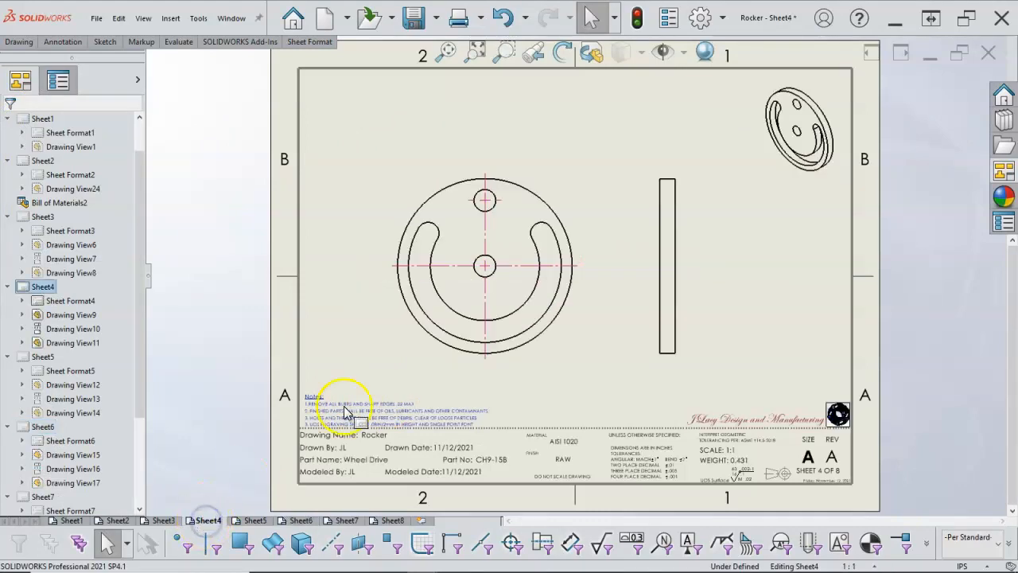
{"action": "left_click", "coordinate": [412, 338]}
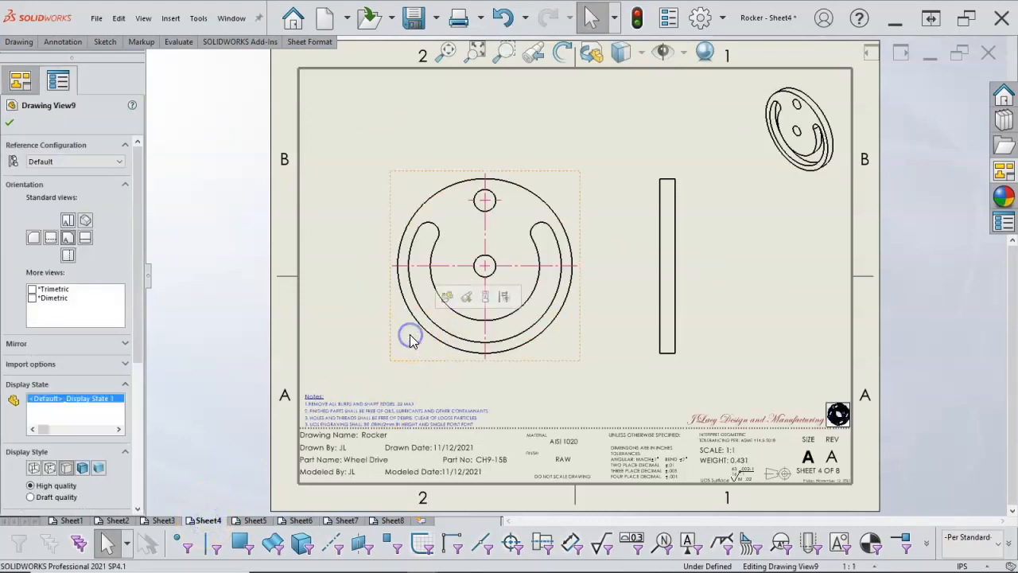
{"action": "right_click", "coordinate": [411, 338]}
{"action": "left_click", "coordinate": [445, 385]}
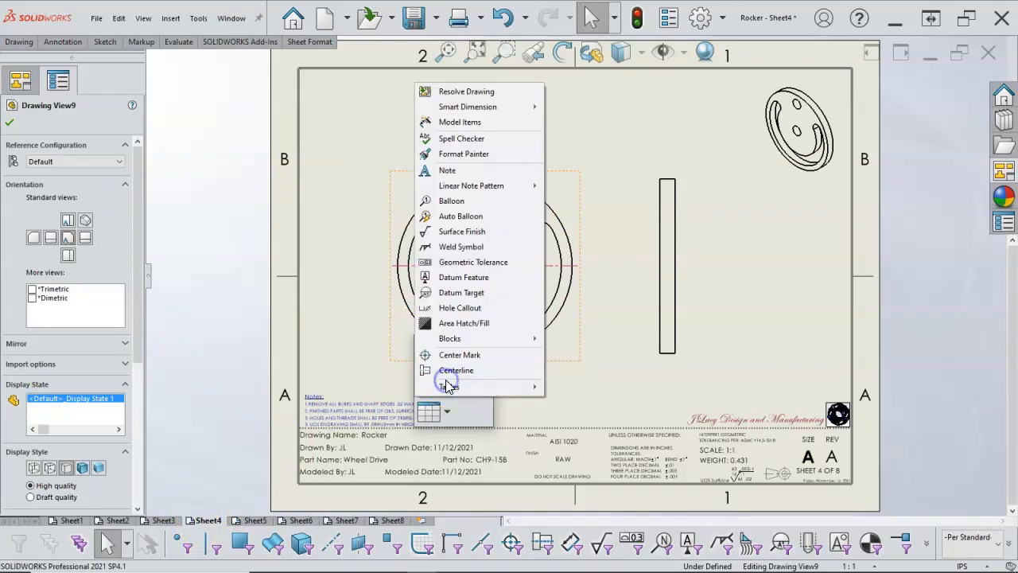
{"action": "left_click", "coordinate": [456, 355]}
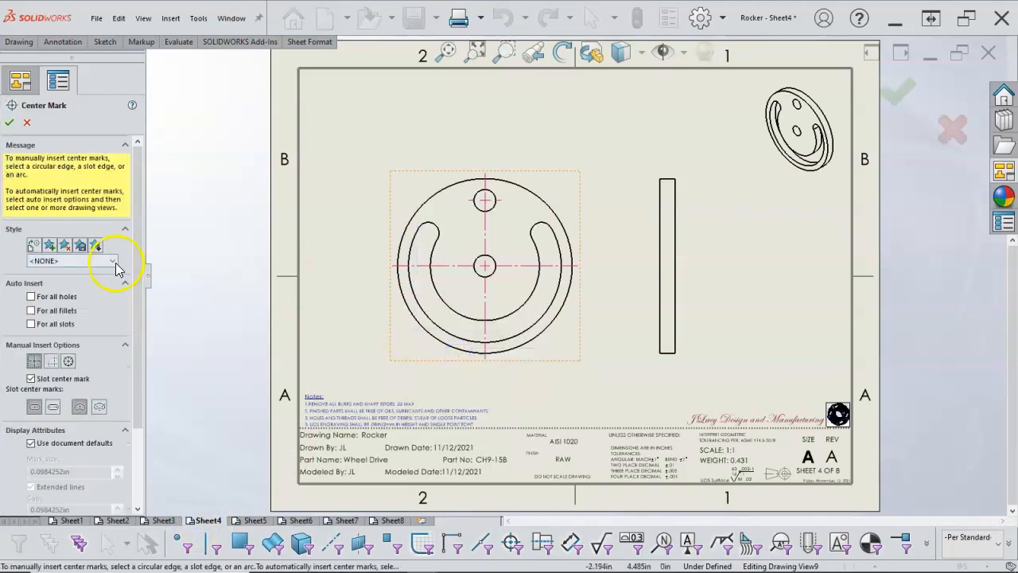
{"action": "left_click", "coordinate": [58, 323]}
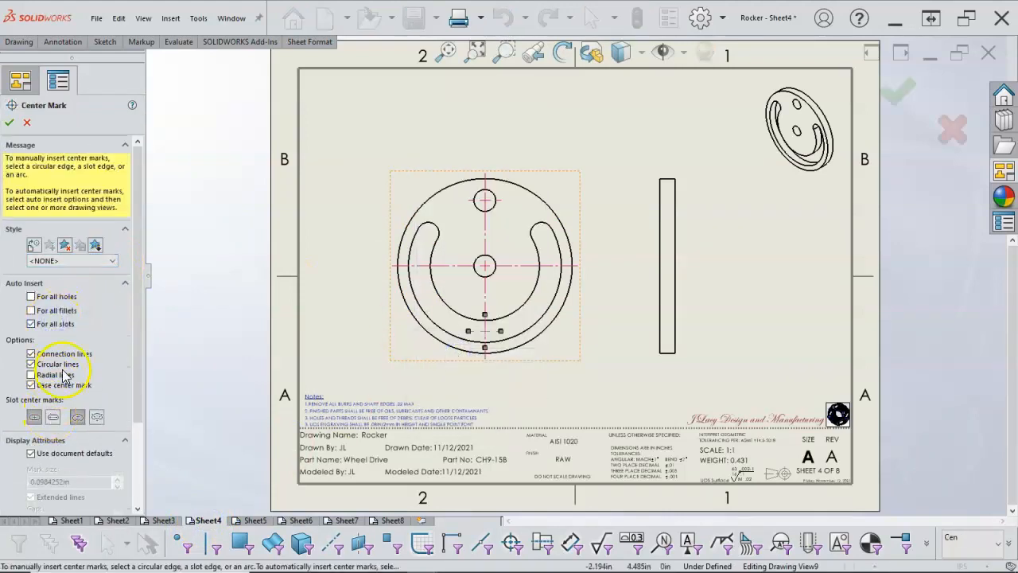
{"action": "left_click", "coordinate": [96, 417]}
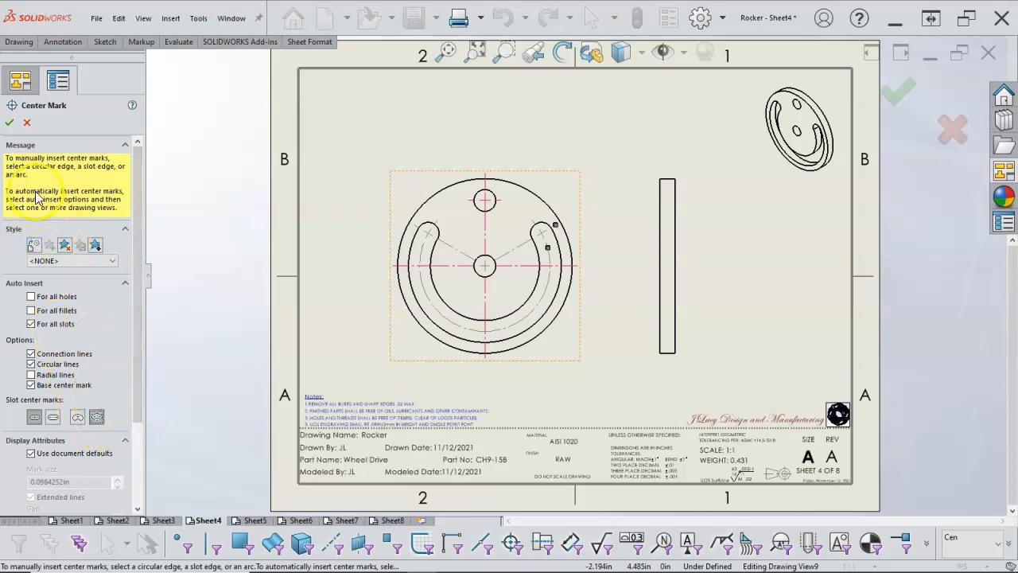
{"action": "left_click", "coordinate": [9, 123]}
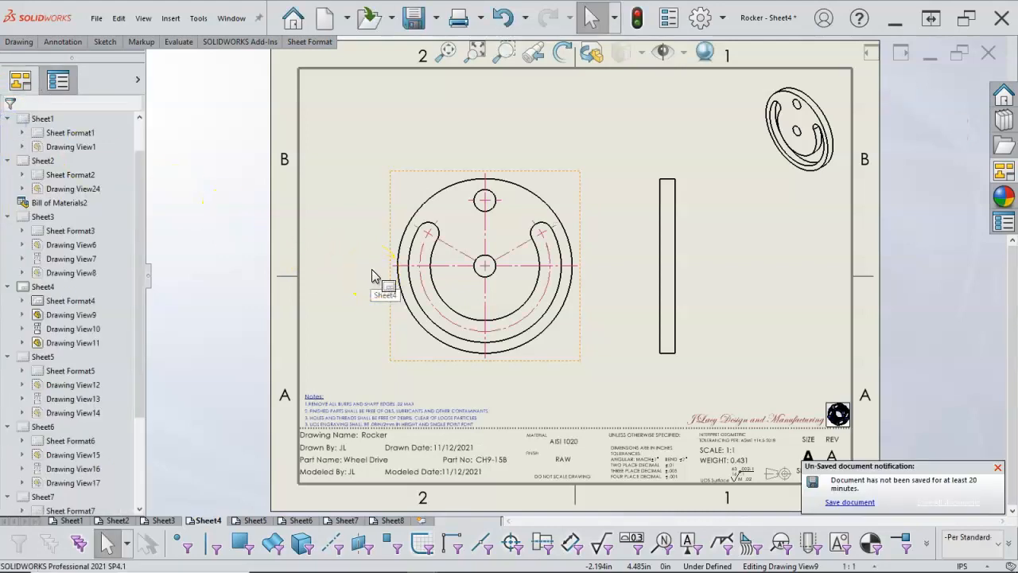
Examine the document's drafting standard settings for annotations, dimensions and centerlines/center marks, including the default slot center mark styles
{"action": "left_click", "coordinate": [365, 208]}
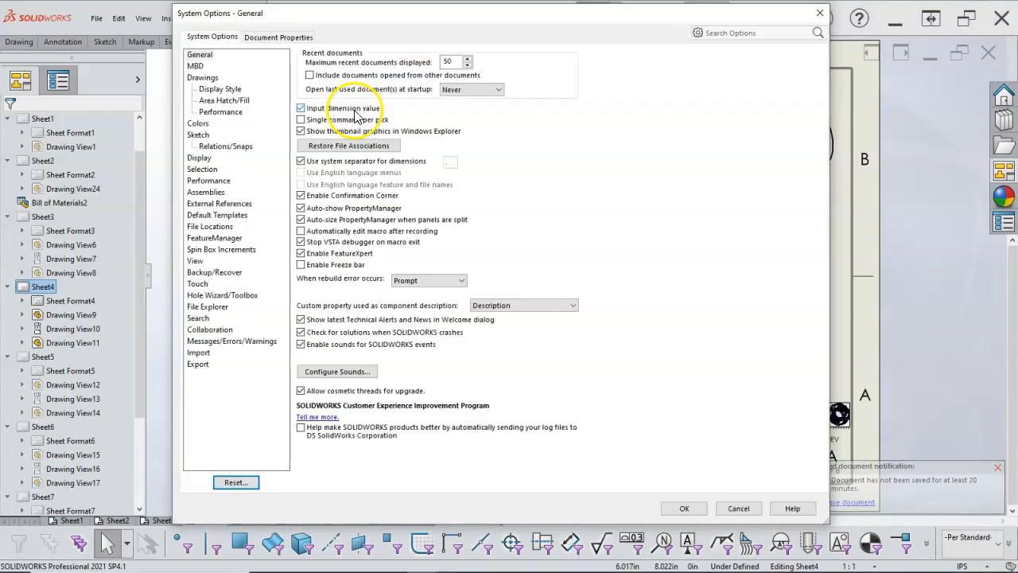
{"action": "left_click", "coordinate": [277, 37]}
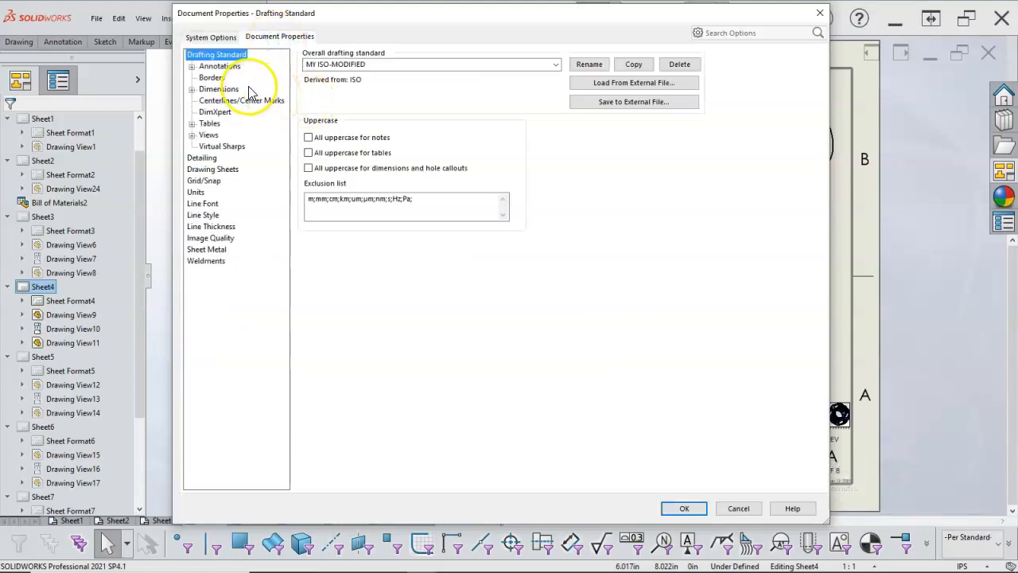
{"action": "left_click", "coordinate": [220, 67]}
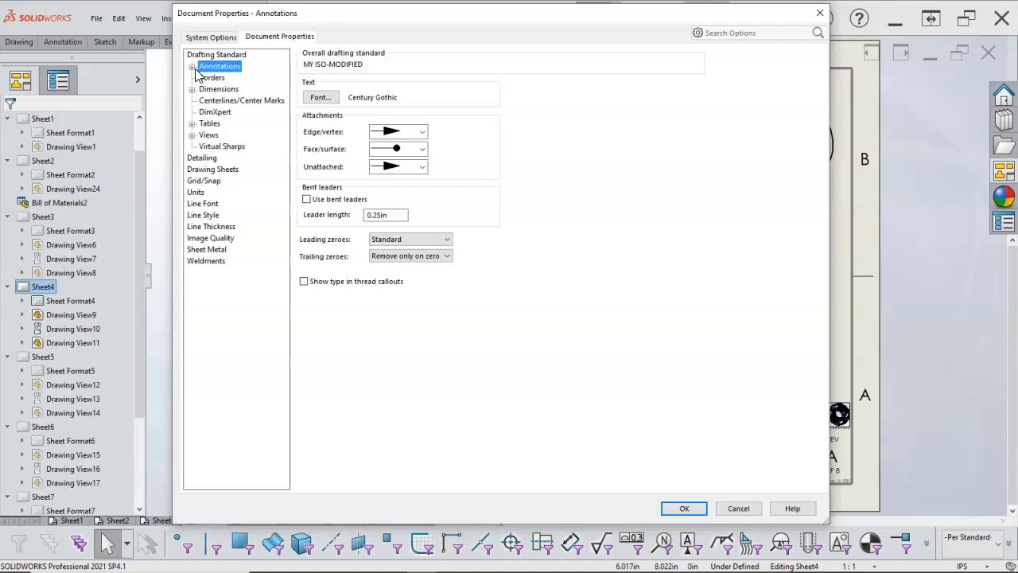
{"action": "left_click", "coordinate": [192, 67]}
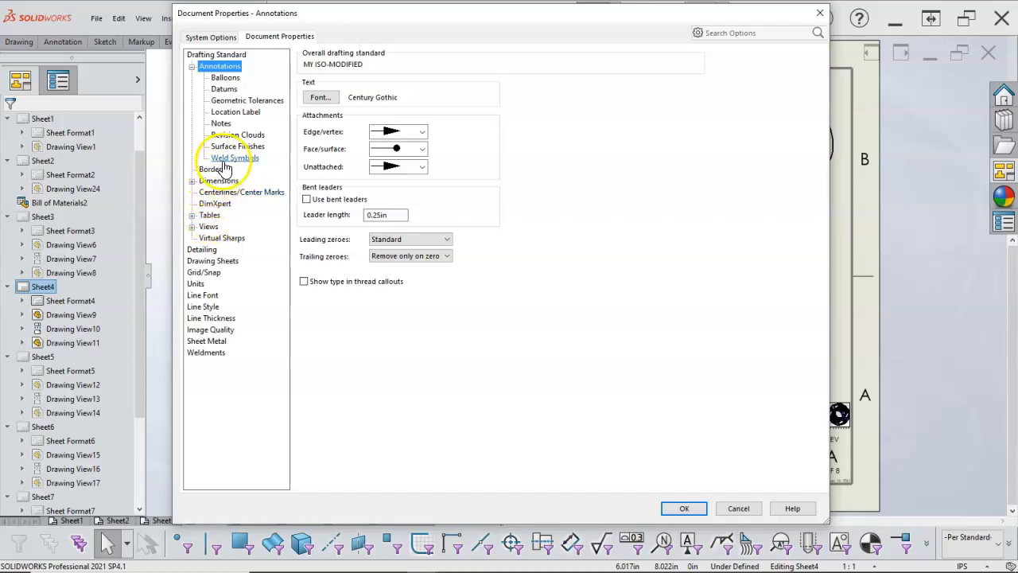
{"action": "left_click", "coordinate": [216, 192]}
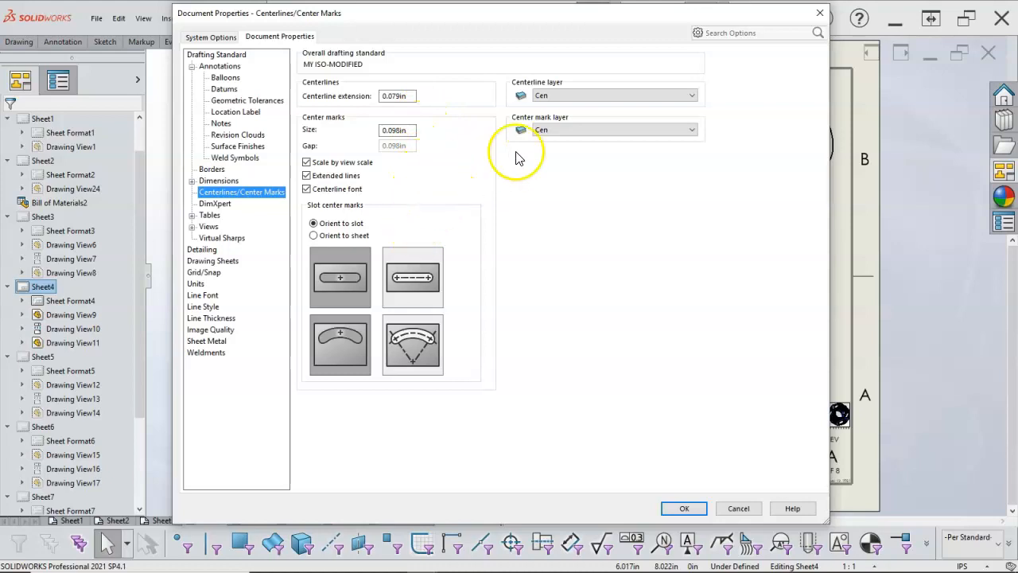
{"action": "left_click", "coordinate": [227, 68]}
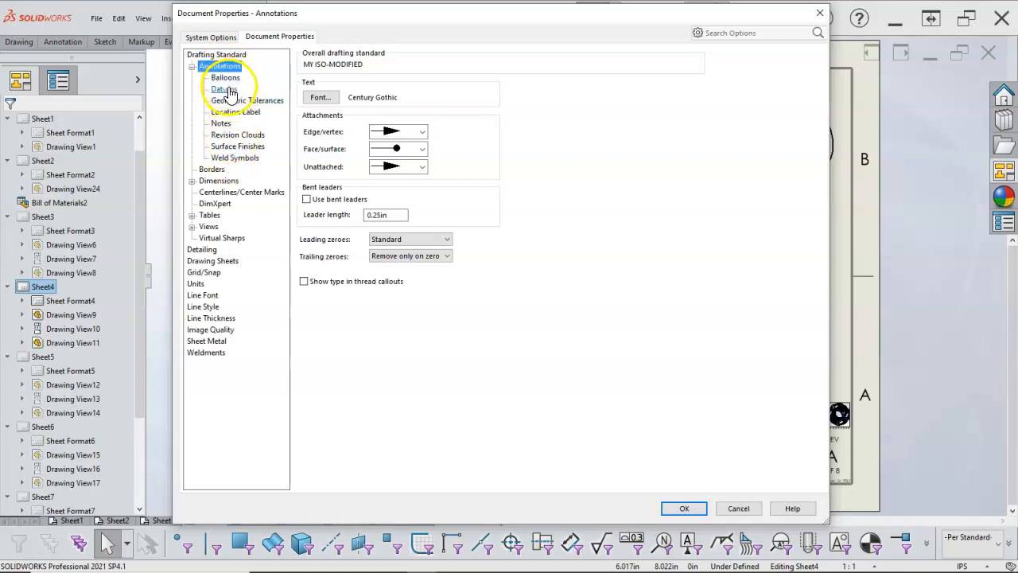
{"action": "left_click", "coordinate": [220, 181]}
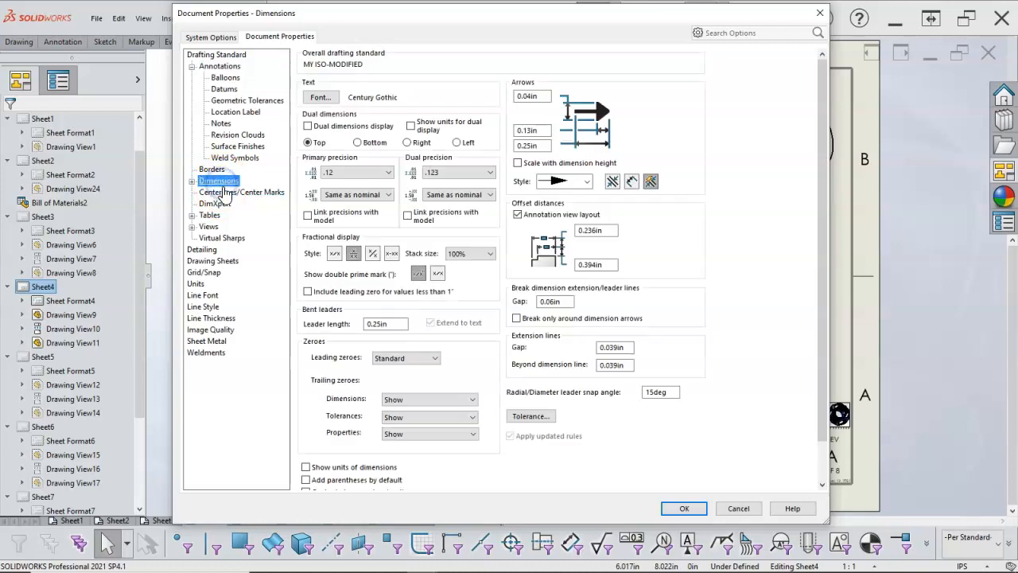
{"action": "left_click", "coordinate": [227, 193]}
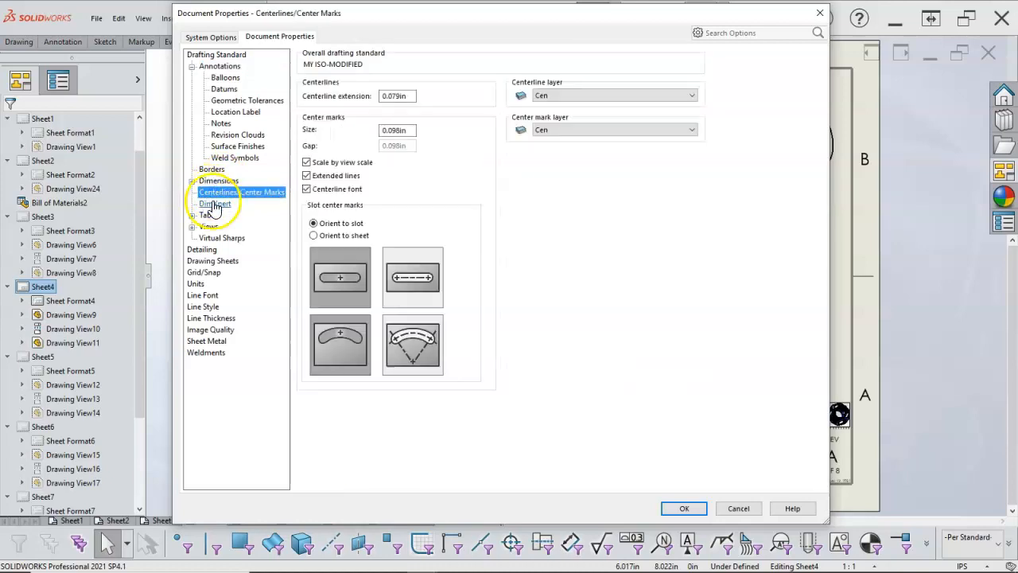
Look through the remaining drafting standard categories and examine the Detailing options for automatically inserting center marks on view creation
{"action": "left_click", "coordinate": [215, 204]}
{"action": "left_click", "coordinate": [211, 216]}
{"action": "left_click", "coordinate": [210, 228]}
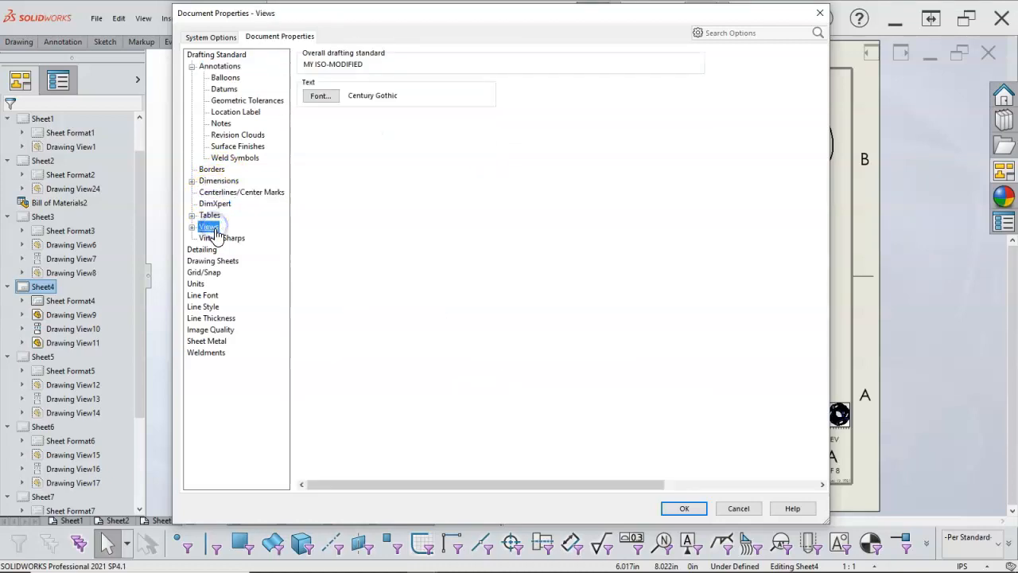
{"action": "left_click", "coordinate": [220, 239]}
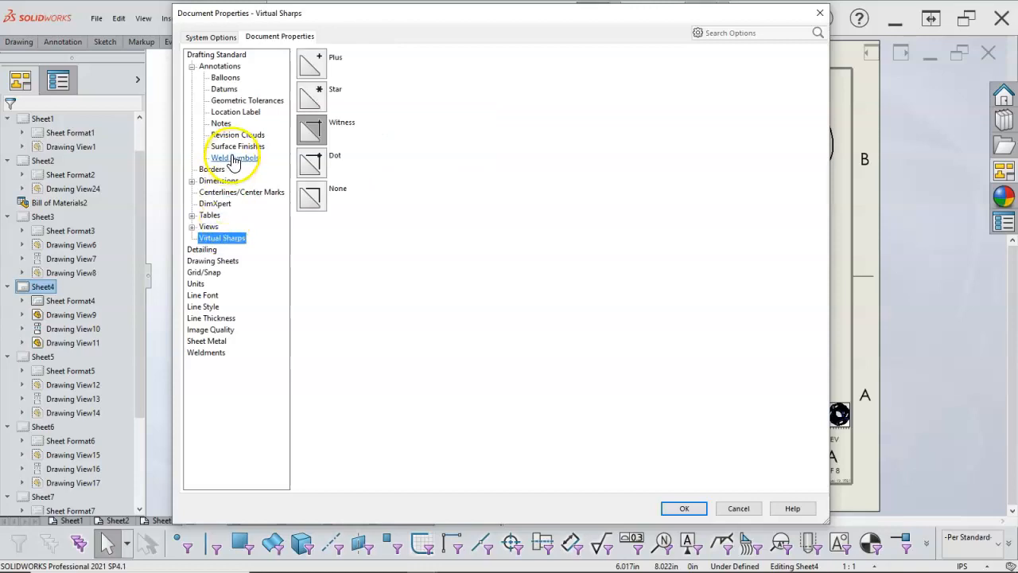
{"action": "left_click", "coordinate": [225, 69]}
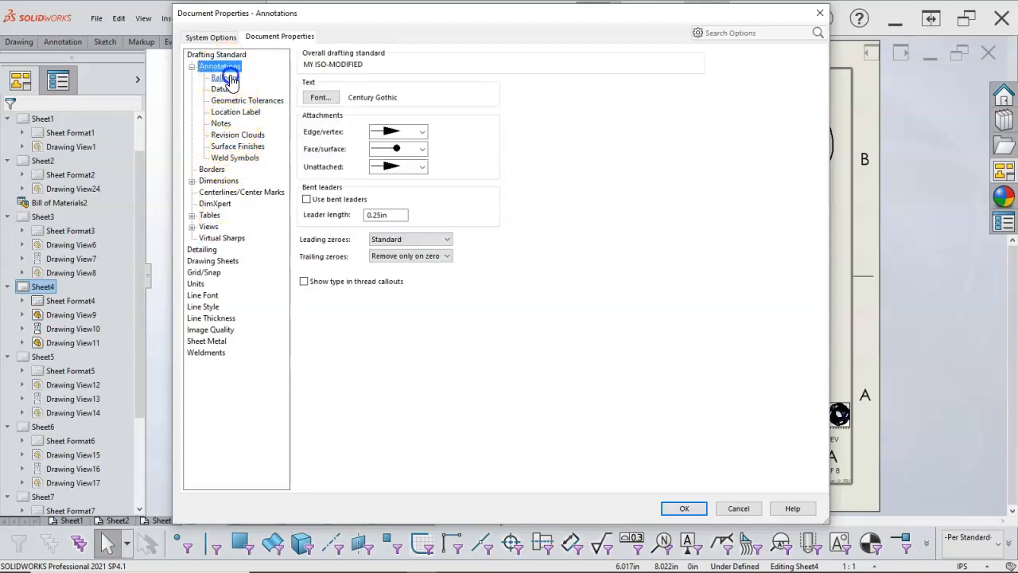
{"action": "left_click", "coordinate": [224, 78]}
{"action": "left_click", "coordinate": [224, 89]}
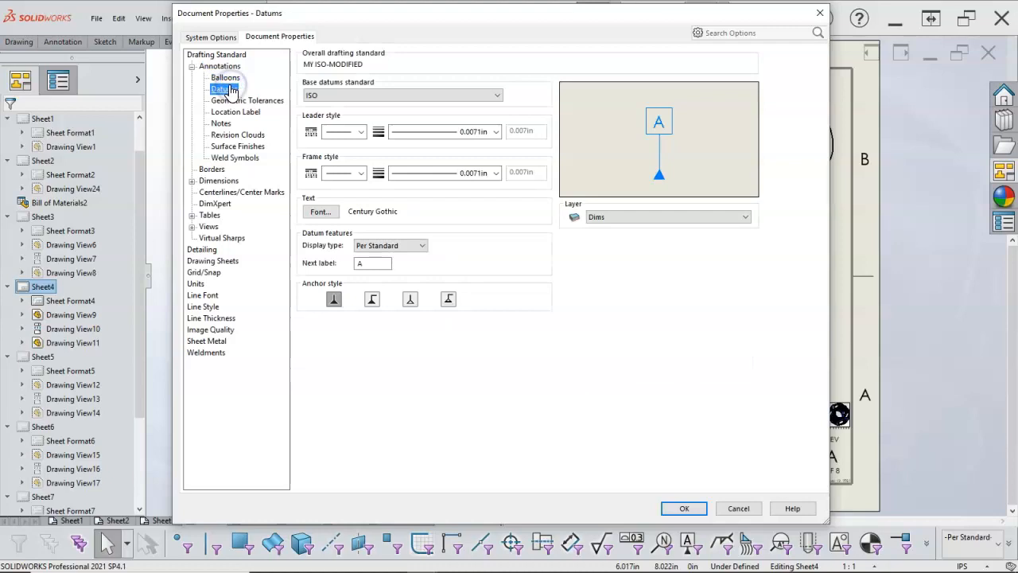
{"action": "left_click", "coordinate": [231, 56]}
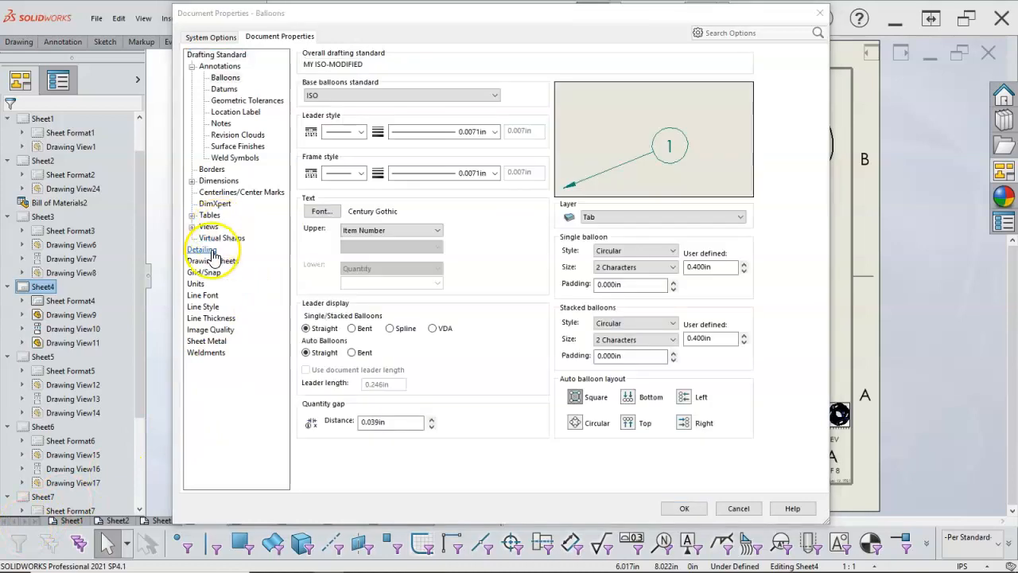
{"action": "left_click", "coordinate": [212, 250]}
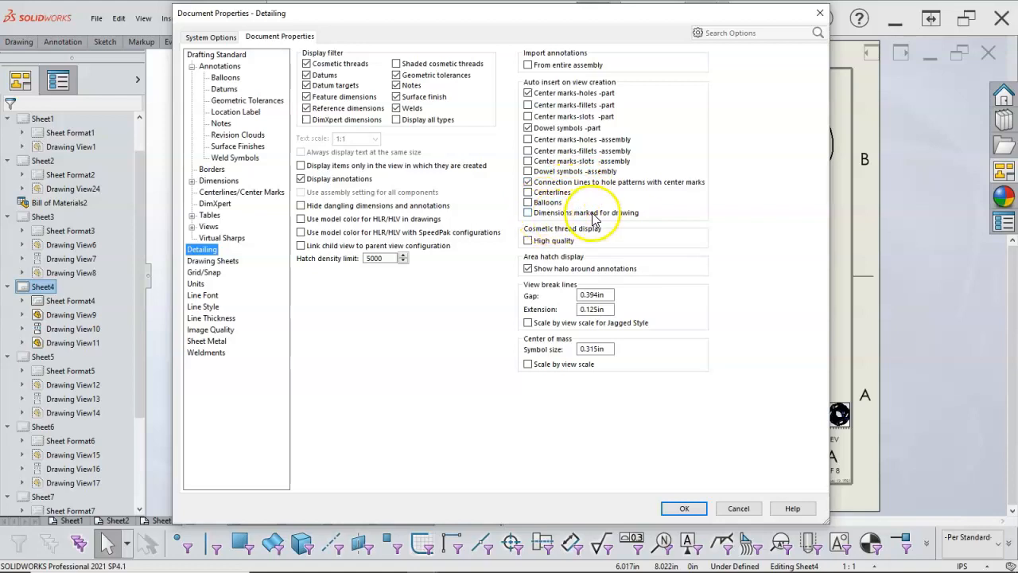
{"action": "left_click", "coordinate": [685, 509]}
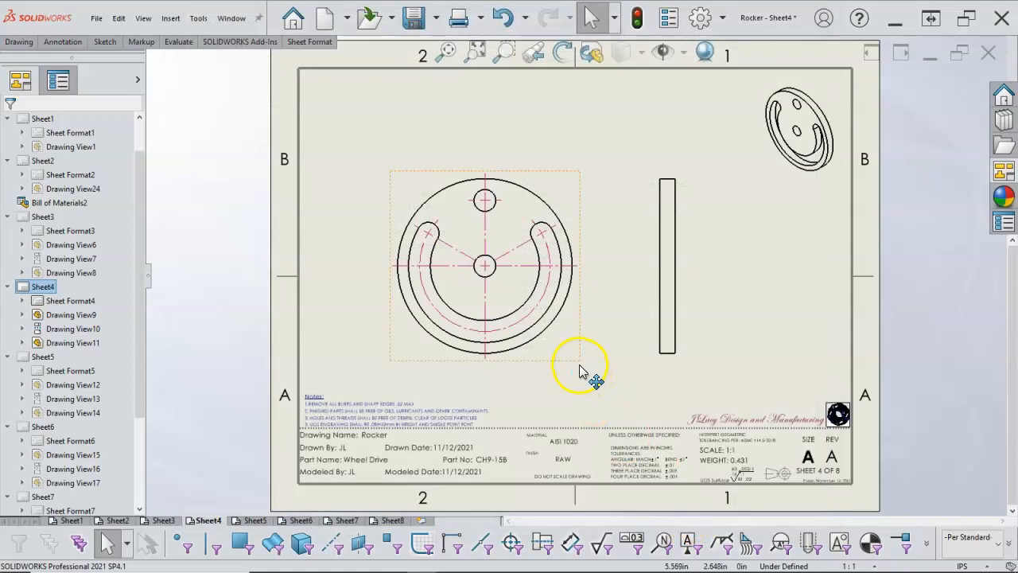
Move the Wheel Drive front view up and slightly left on Sheet4
{"action": "left_click_drag", "start_coordinate": [585, 358], "coordinate": [577, 328]}
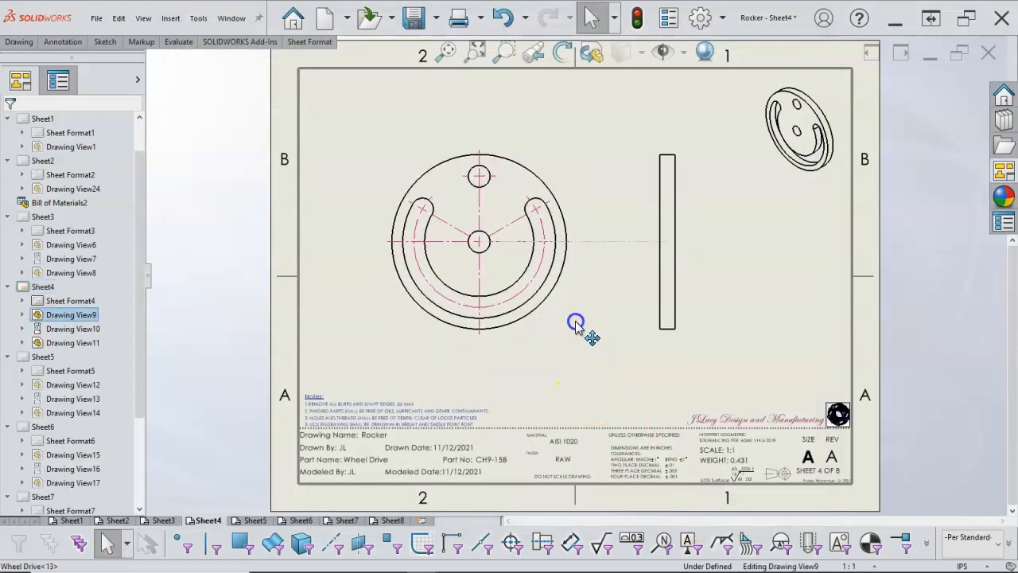
{"action": "left_click", "coordinate": [610, 350]}
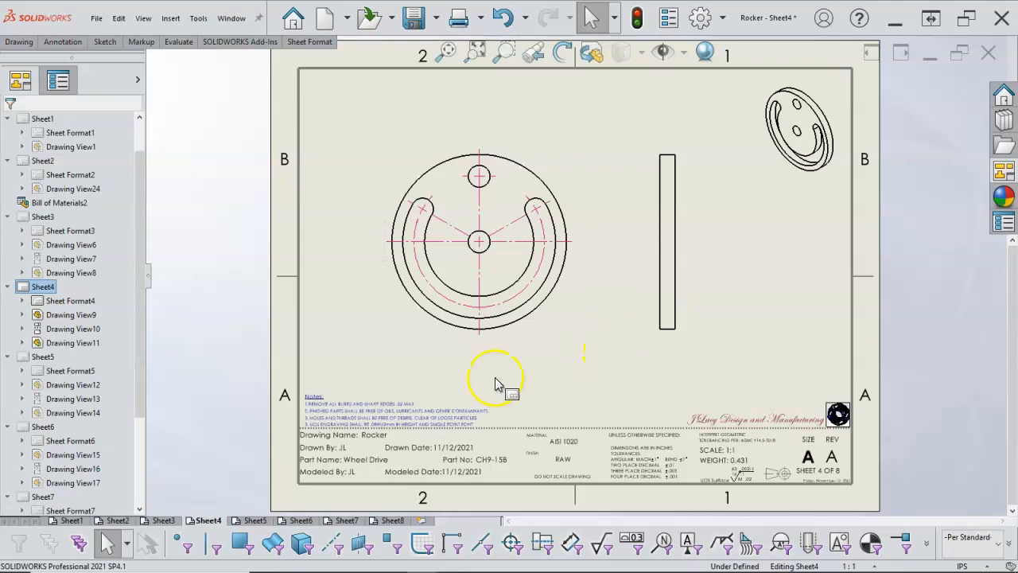
On Sheet7, move the Pin's front view down and slightly left, and its isometric view up and slightly right
{"action": "left_click", "coordinate": [256, 520]}
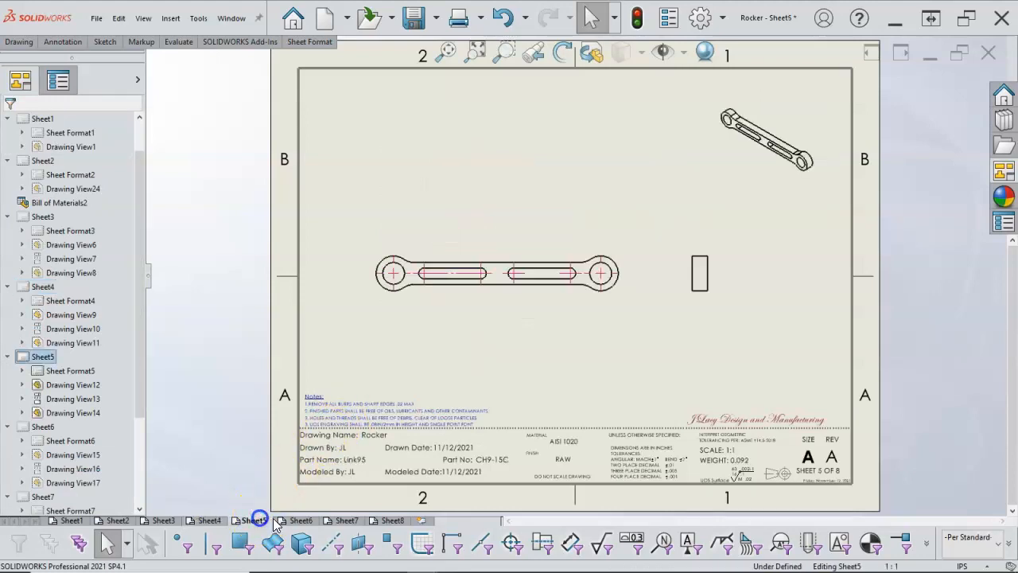
{"action": "left_click", "coordinate": [294, 521]}
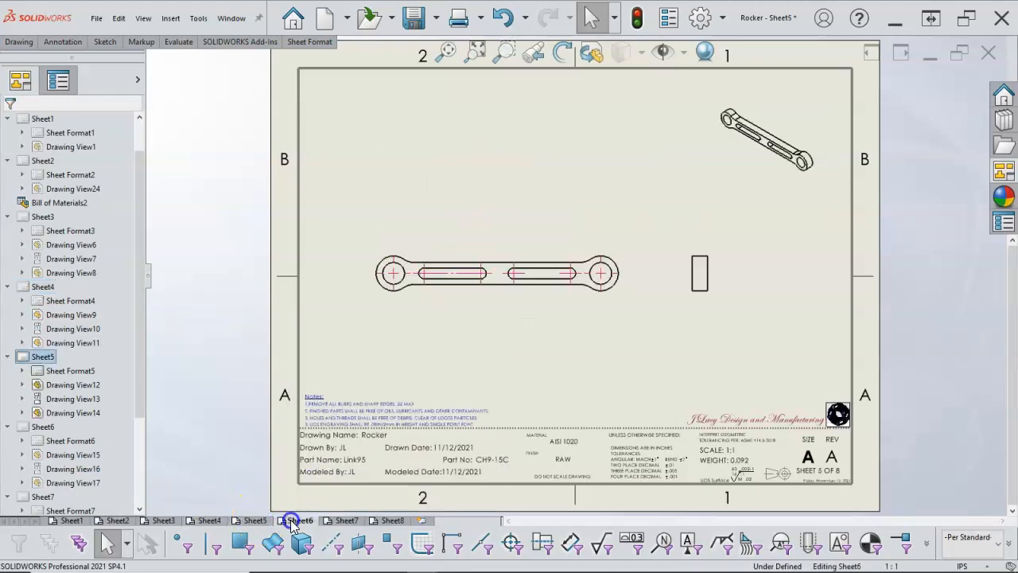
{"action": "left_click", "coordinate": [339, 522]}
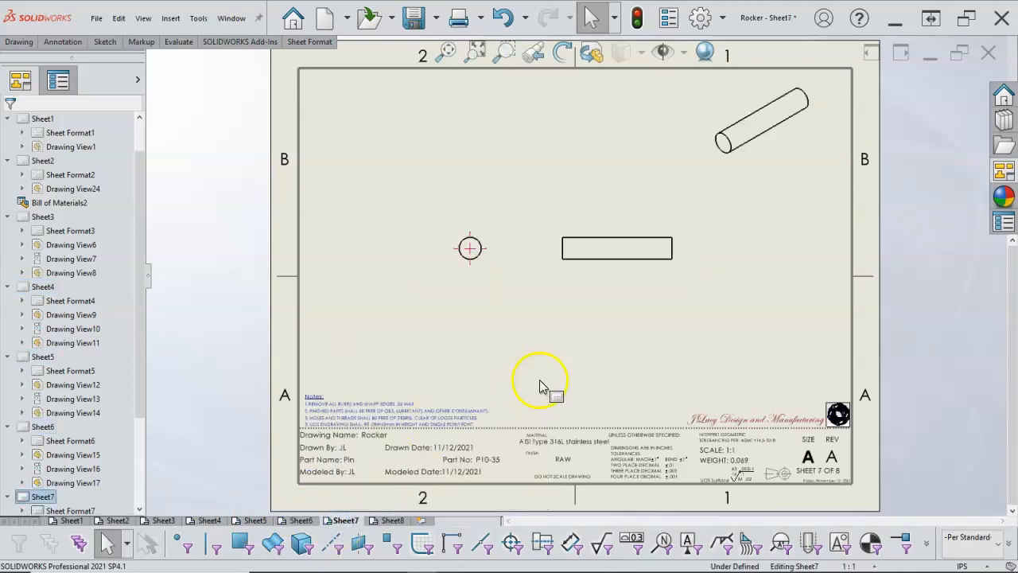
{"action": "left_click_drag", "start_coordinate": [485, 271], "coordinate": [472, 286]}
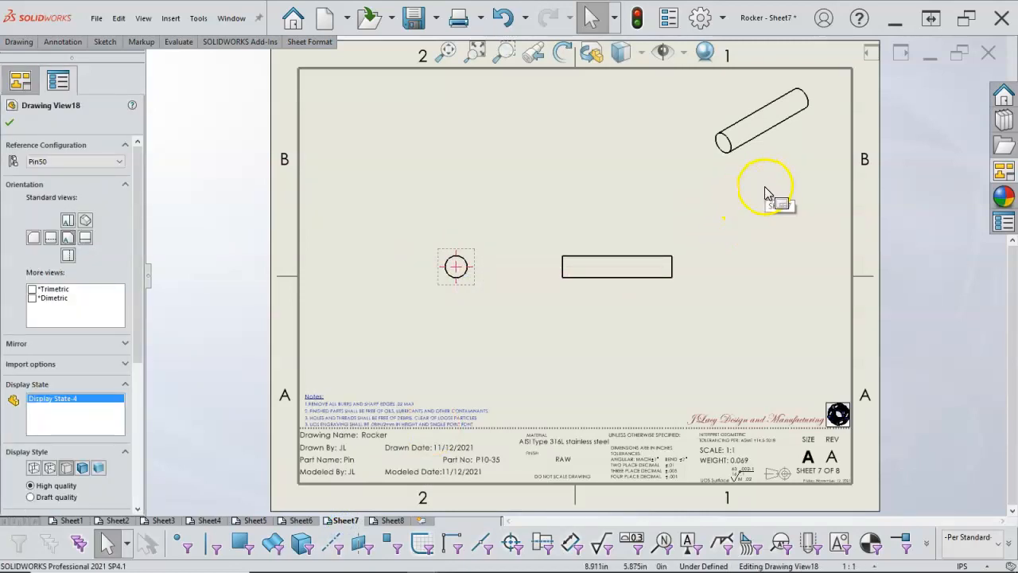
{"action": "left_click_drag", "start_coordinate": [791, 175], "coordinate": [802, 164]}
{"action": "left_click", "coordinate": [784, 222]}
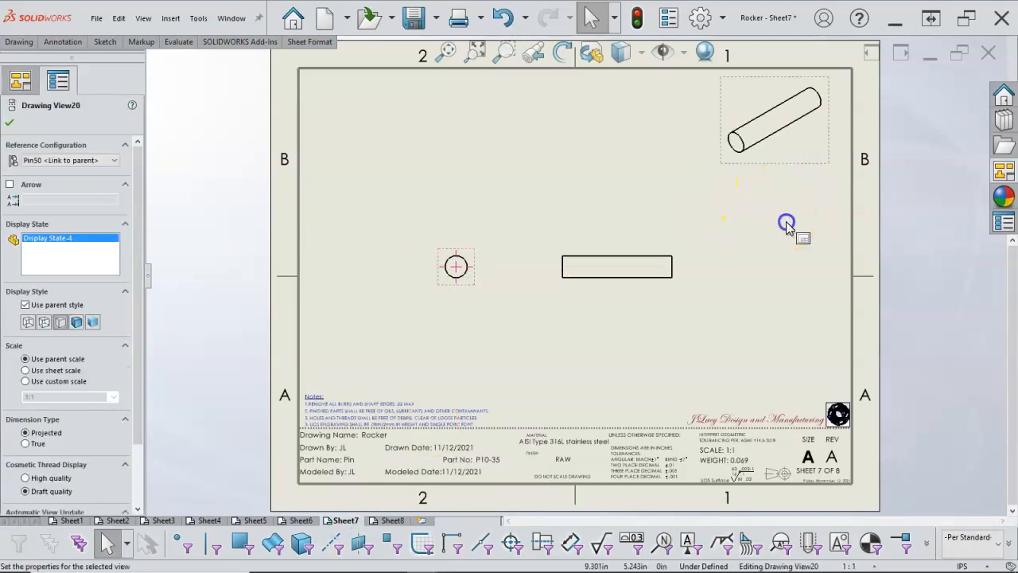
On Sheet8, move the Bearing's front view slightly left, away from the side view
{"action": "left_click", "coordinate": [392, 519]}
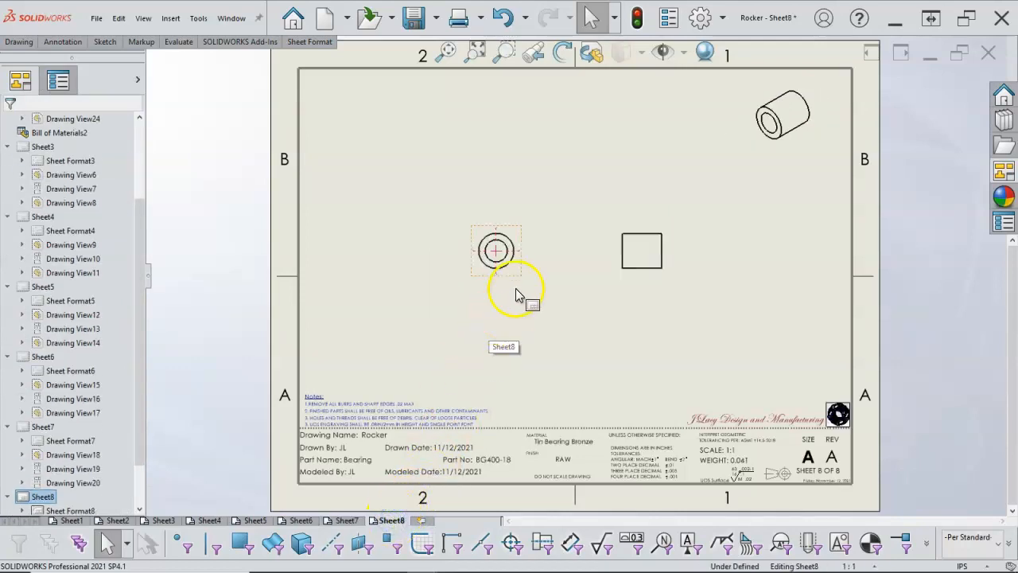
{"action": "left_click_drag", "start_coordinate": [517, 282], "coordinate": [492, 284]}
{"action": "left_click", "coordinate": [586, 302]}
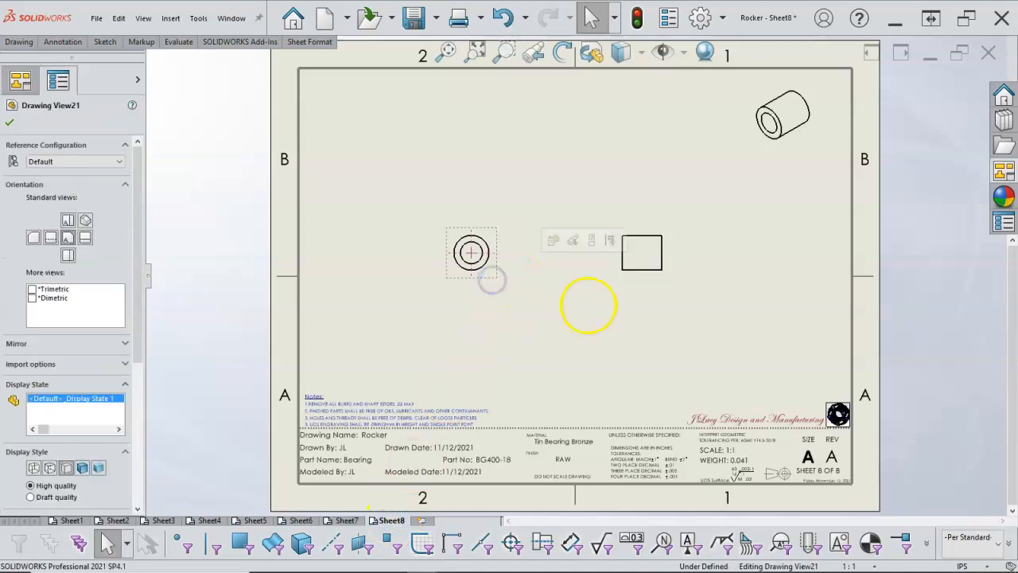
Add a centerline to the Bearing's side view on Sheet8 using automatic insertion for the whole view
{"action": "left_click", "coordinate": [648, 276]}
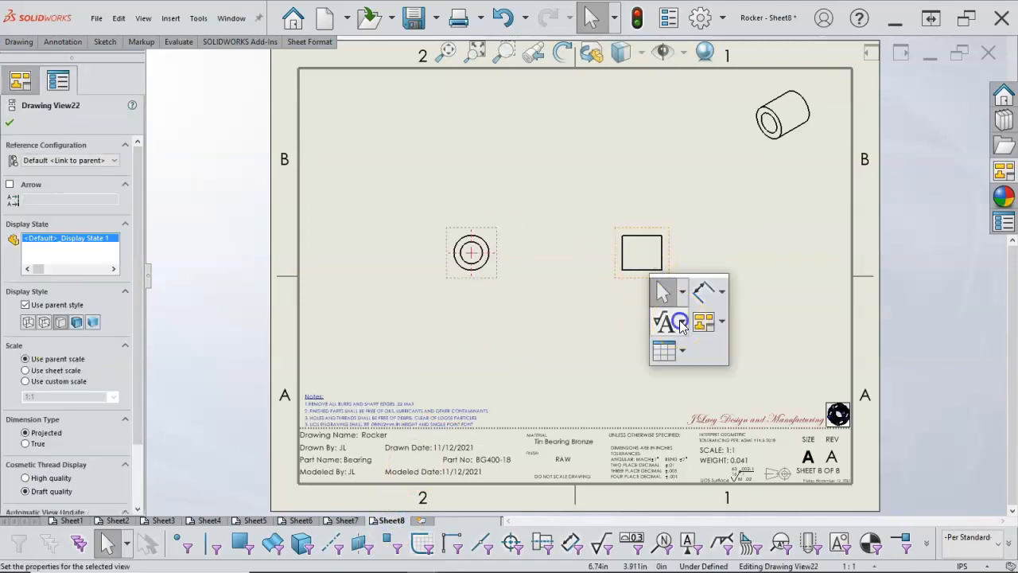
{"action": "left_click", "coordinate": [674, 321]}
{"action": "left_click", "coordinate": [688, 309]}
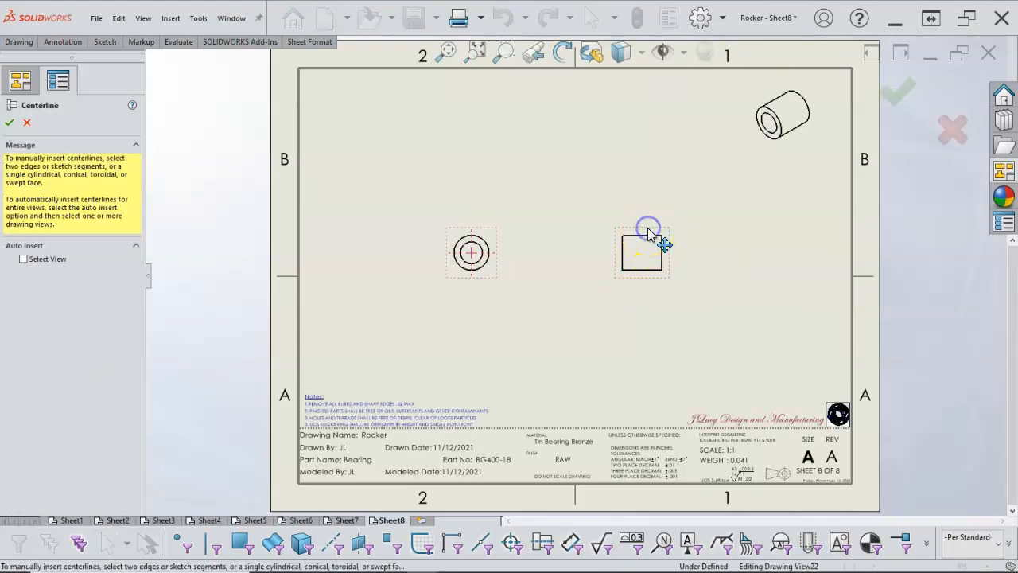
{"action": "left_click", "coordinate": [46, 259]}
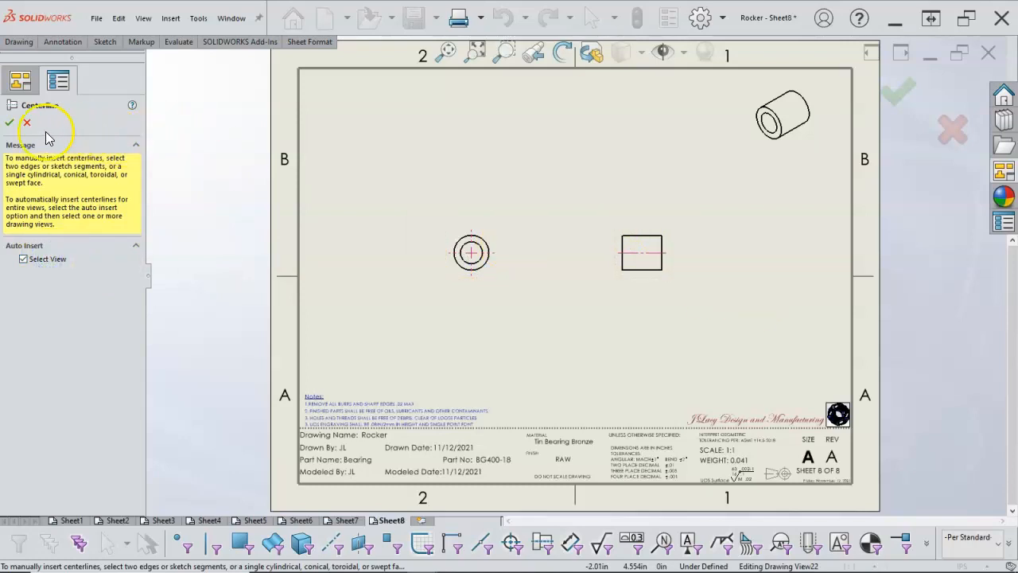
{"action": "left_click", "coordinate": [10, 124]}
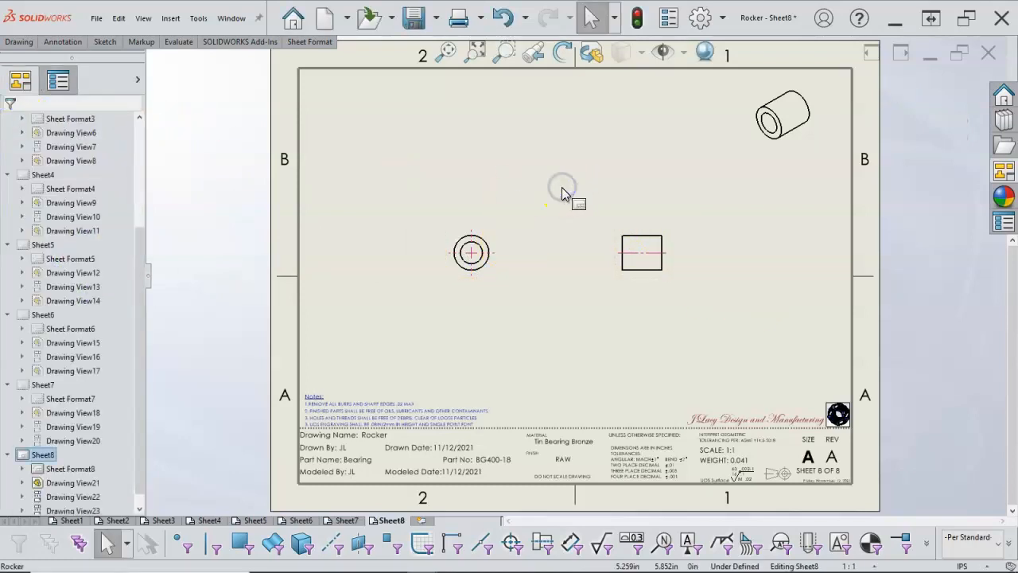
Set Sheet8's scale to 2:1 and reposition the Bearing's front, side and isometric views so they are spaced out inside the border
{"action": "left_click", "coordinate": [845, 566]}
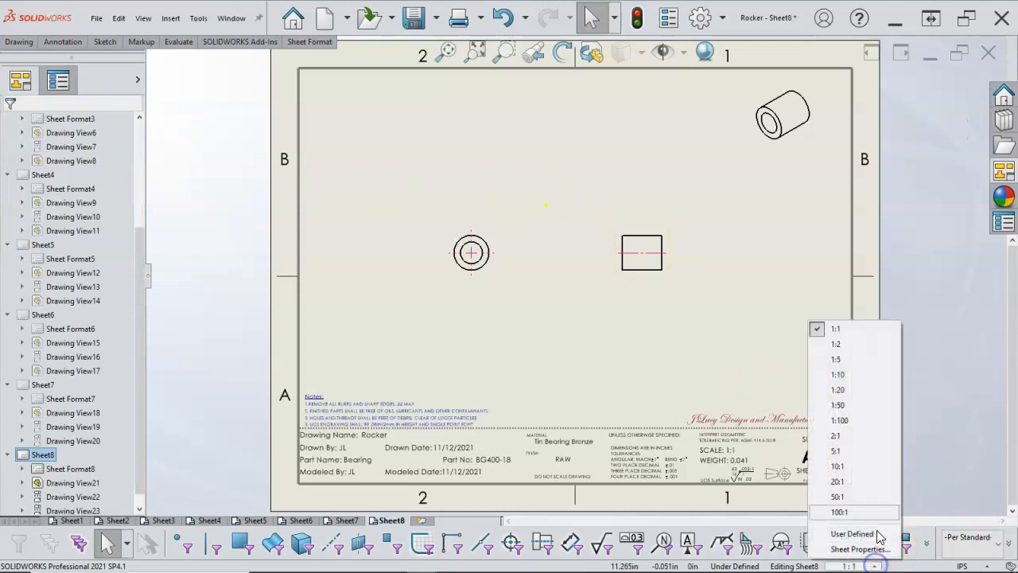
{"action": "left_click", "coordinate": [837, 435]}
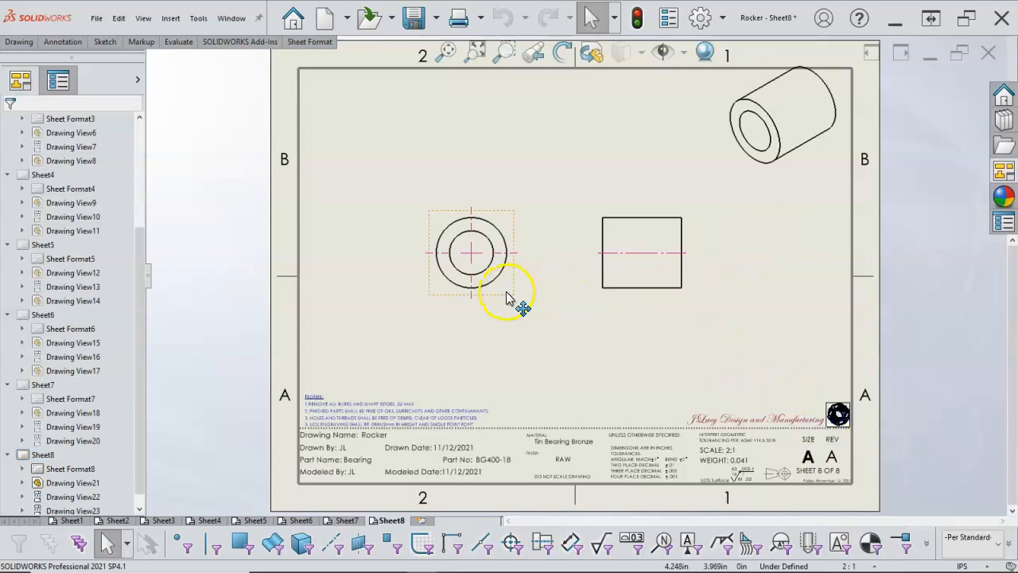
{"action": "left_click_drag", "start_coordinate": [508, 295], "coordinate": [496, 319]}
{"action": "left_click", "coordinate": [611, 329]}
{"action": "left_click_drag", "start_coordinate": [616, 329], "coordinate": [673, 319]}
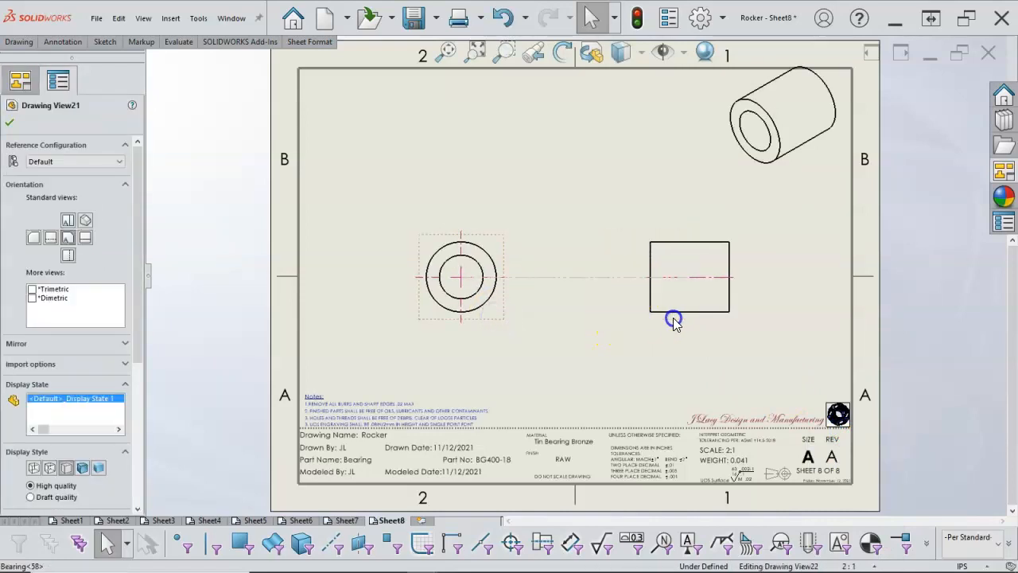
{"action": "left_click_drag", "start_coordinate": [810, 182], "coordinate": [810, 203]}
{"action": "left_click", "coordinate": [811, 254]}
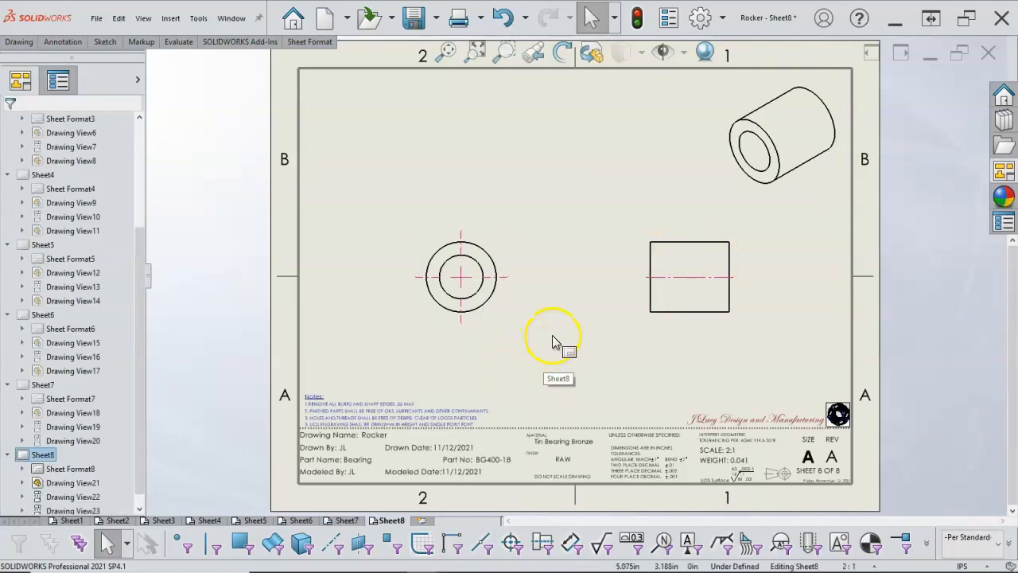
{"action": "right_click", "coordinate": [549, 240]}
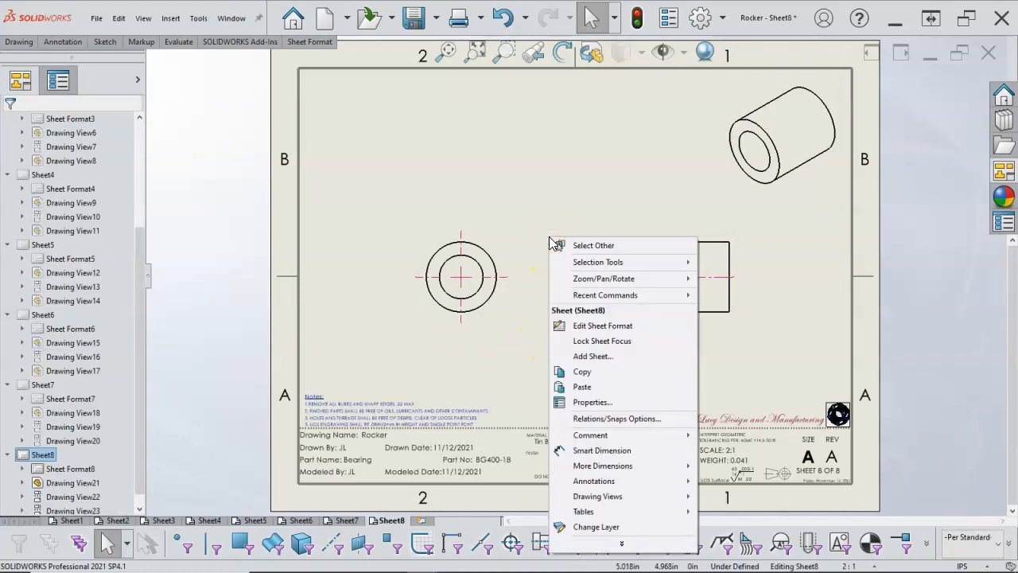
{"action": "left_click", "coordinate": [602, 450]}
{"action": "left_click", "coordinate": [461, 277]}
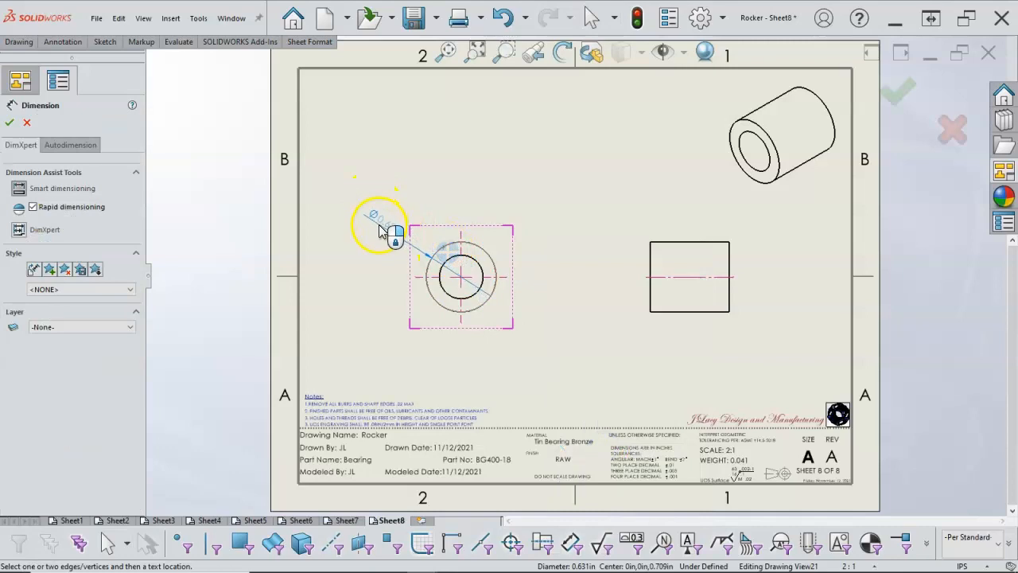
{"action": "key", "text": "Escape"}
{"action": "key", "text": "Escape"}
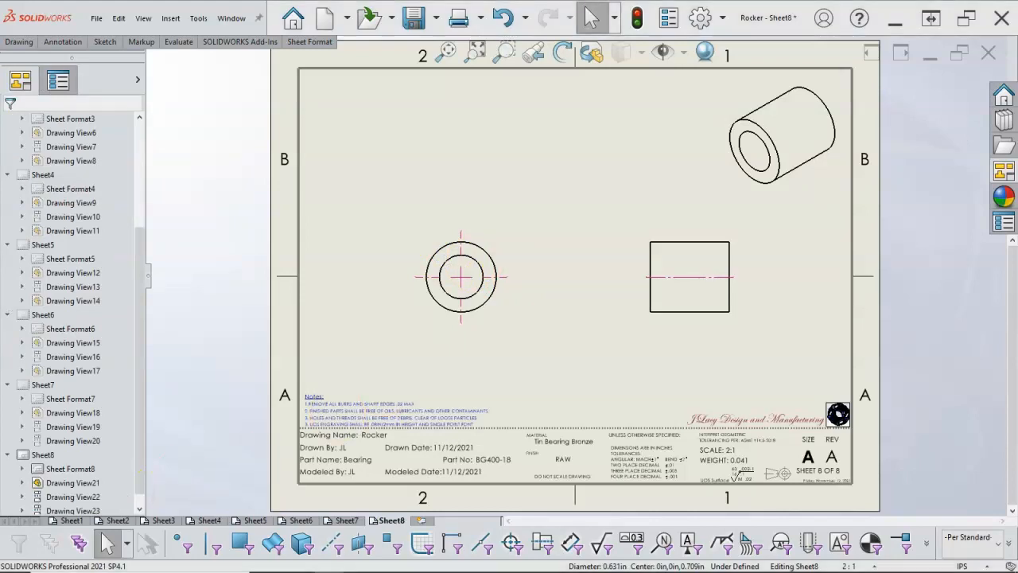
Change the document's unit system to MMGS (millimeter, gram, second), keeping millimeters as the dual dimension length unit
{"action": "left_click", "coordinate": [986, 565]}
{"action": "left_click", "coordinate": [915, 547]}
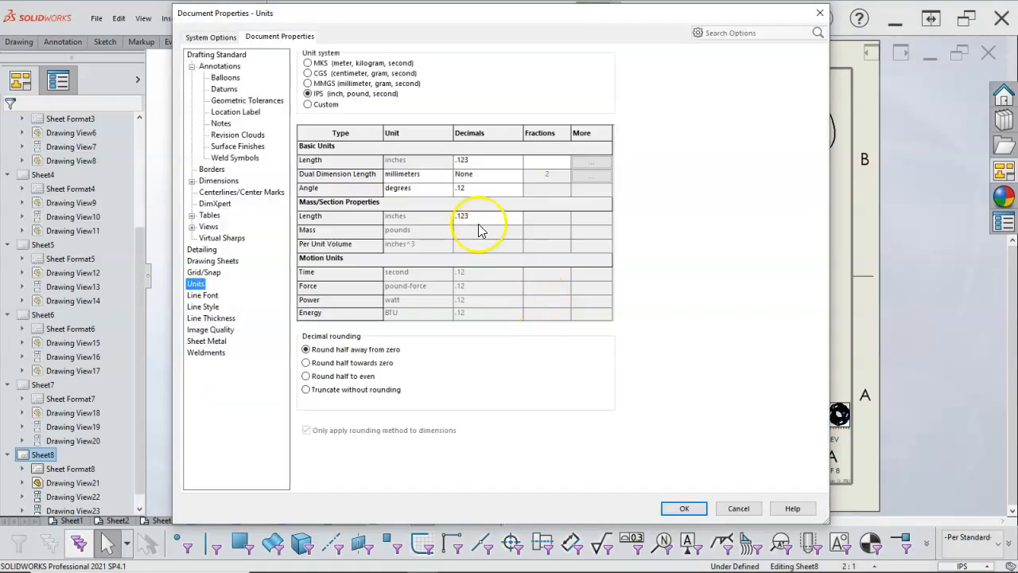
{"action": "left_click", "coordinate": [356, 84]}
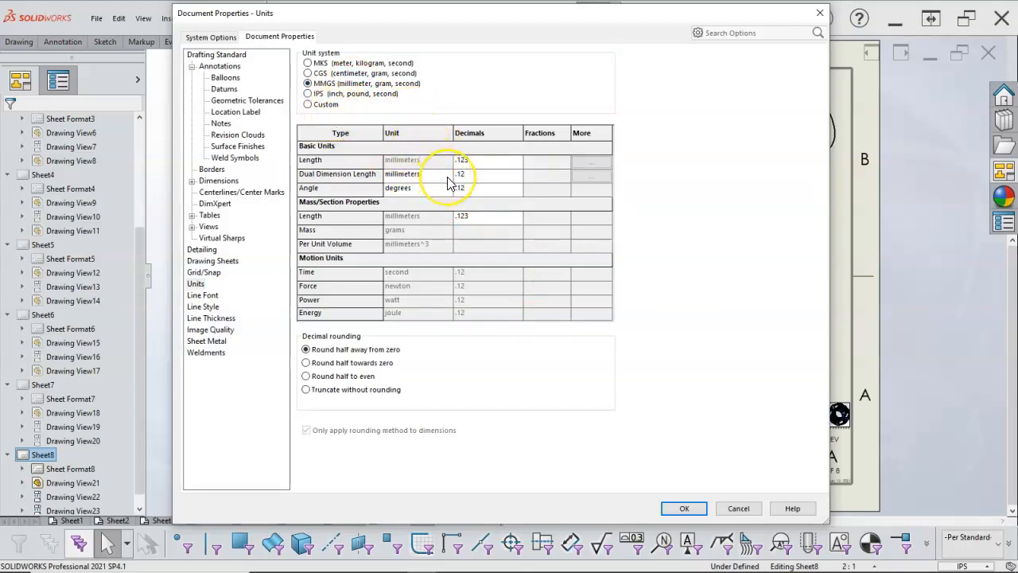
{"action": "left_click", "coordinate": [429, 173]}
{"action": "left_click", "coordinate": [447, 174]}
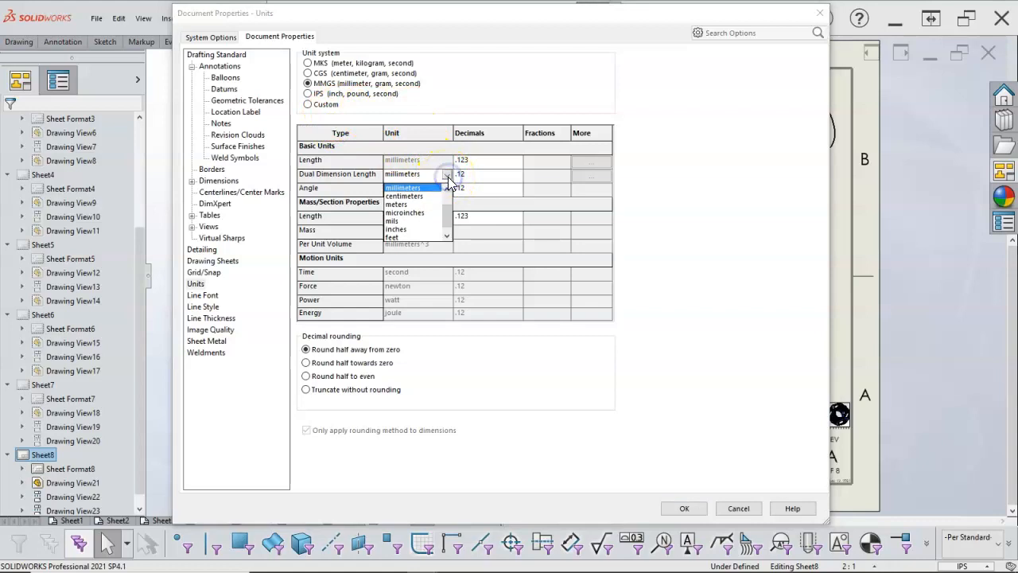
{"action": "left_click", "coordinate": [449, 178]}
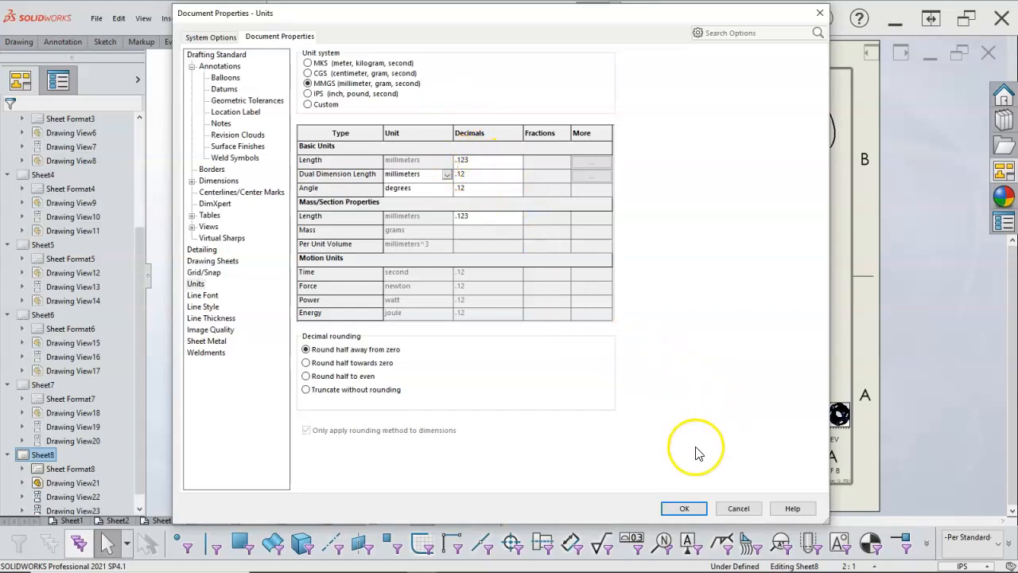
{"action": "left_click", "coordinate": [683, 508]}
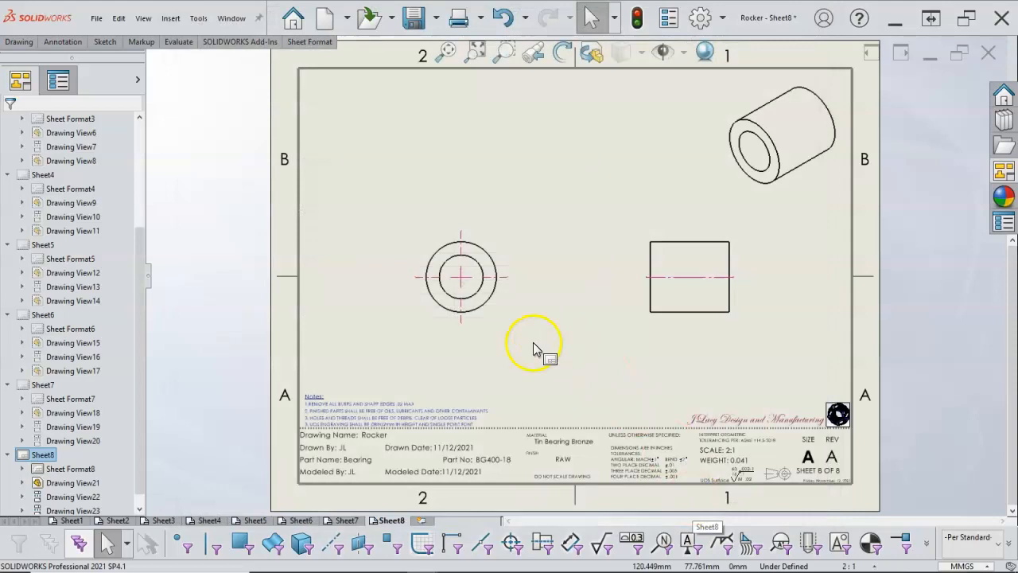
Dimension the Bearing's outer diameter in the front view on Sheet8, placing the text up and left of the circle
{"action": "right_click", "coordinate": [538, 286]}
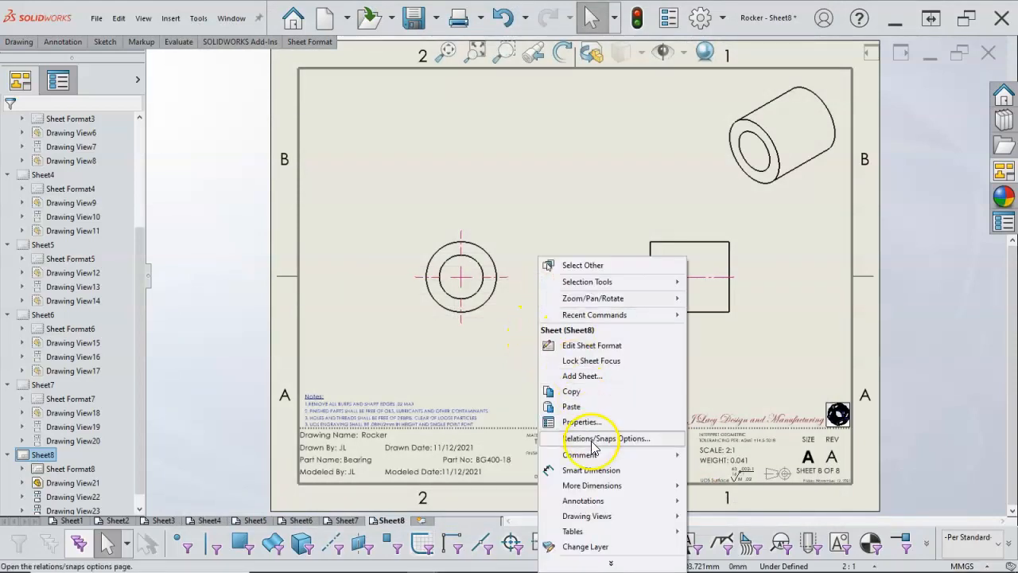
{"action": "left_click", "coordinate": [603, 470]}
{"action": "left_click", "coordinate": [440, 255]}
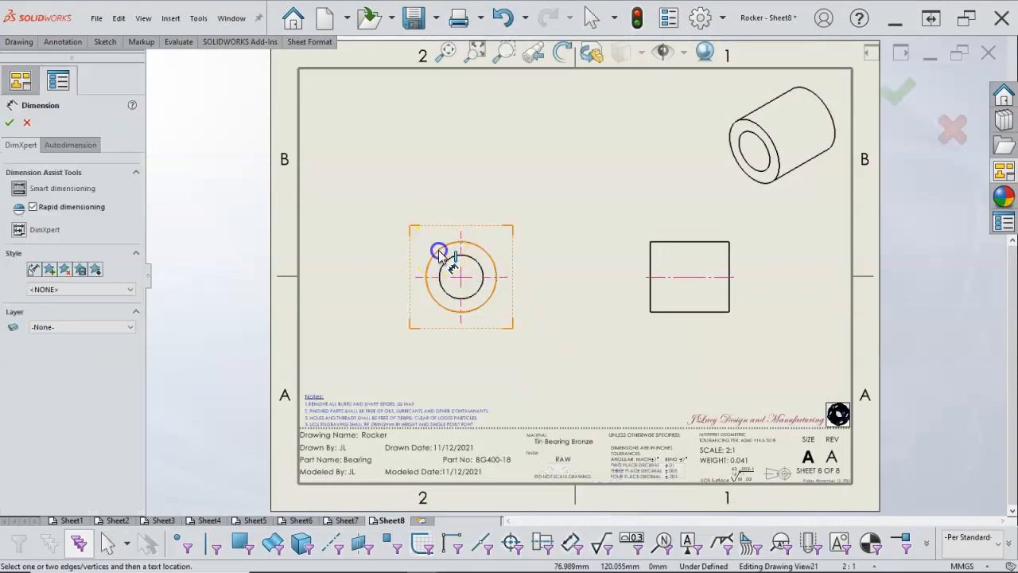
{"action": "left_click", "coordinate": [380, 230]}
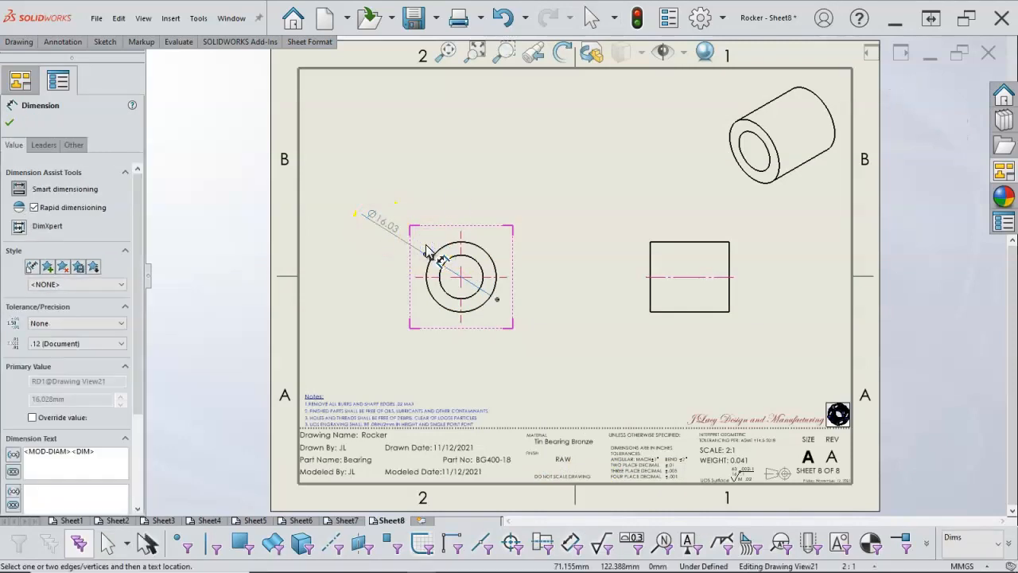
{"action": "left_click", "coordinate": [337, 235]}
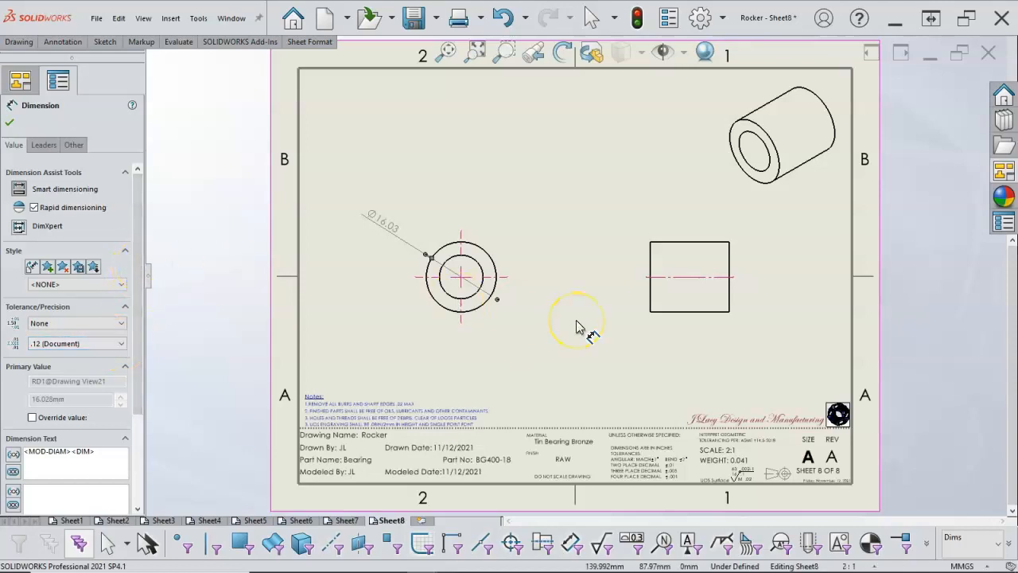
Switch the document units to IPS (inch, pound, second) and set them back to MMGS (millimeter, gram, second)
{"action": "left_click", "coordinate": [984, 565]}
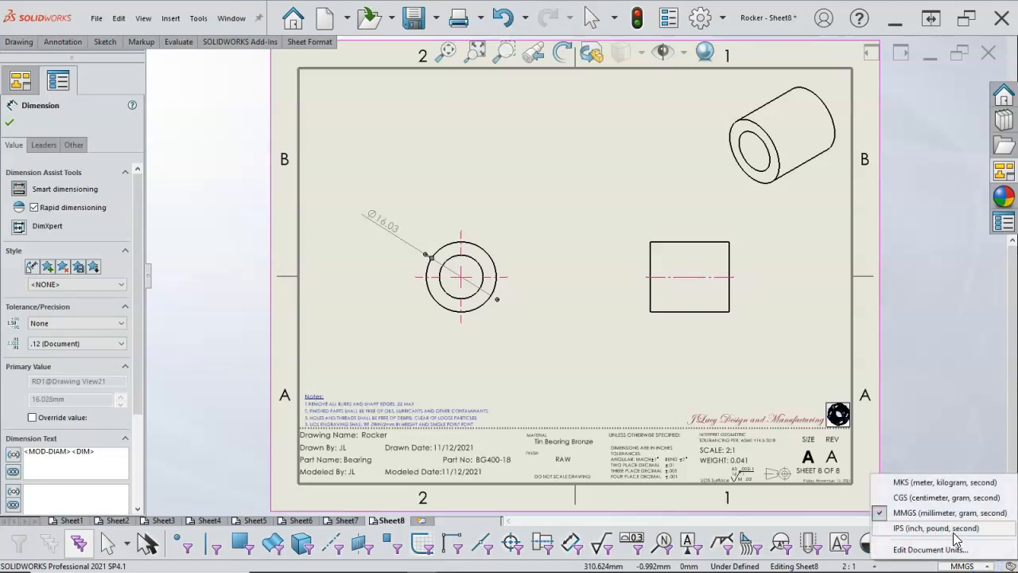
{"action": "left_click", "coordinate": [946, 528]}
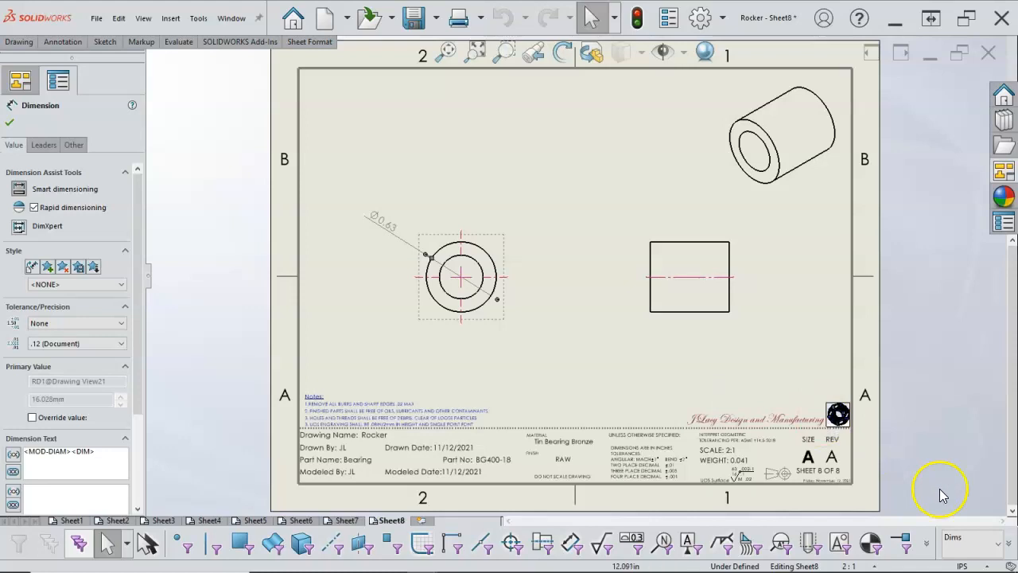
{"action": "left_click", "coordinate": [991, 565]}
{"action": "left_click", "coordinate": [926, 549]}
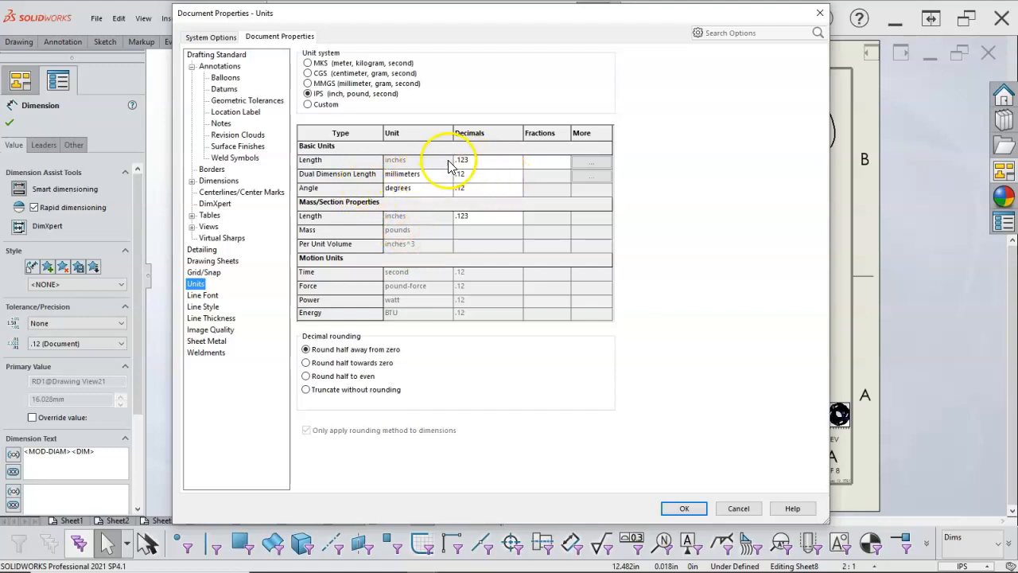
{"action": "left_click", "coordinate": [344, 83]}
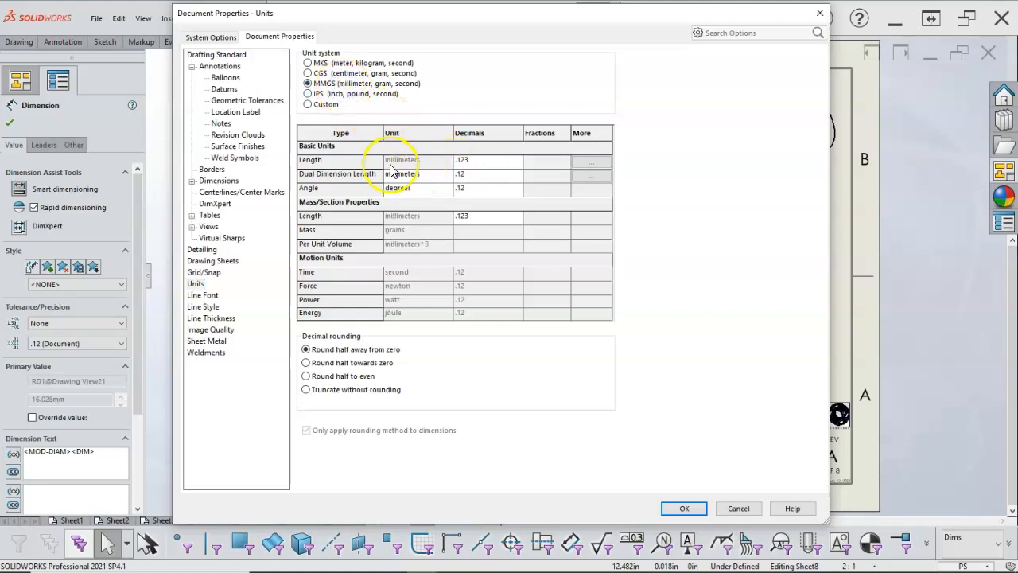
{"action": "left_click", "coordinate": [682, 507]}
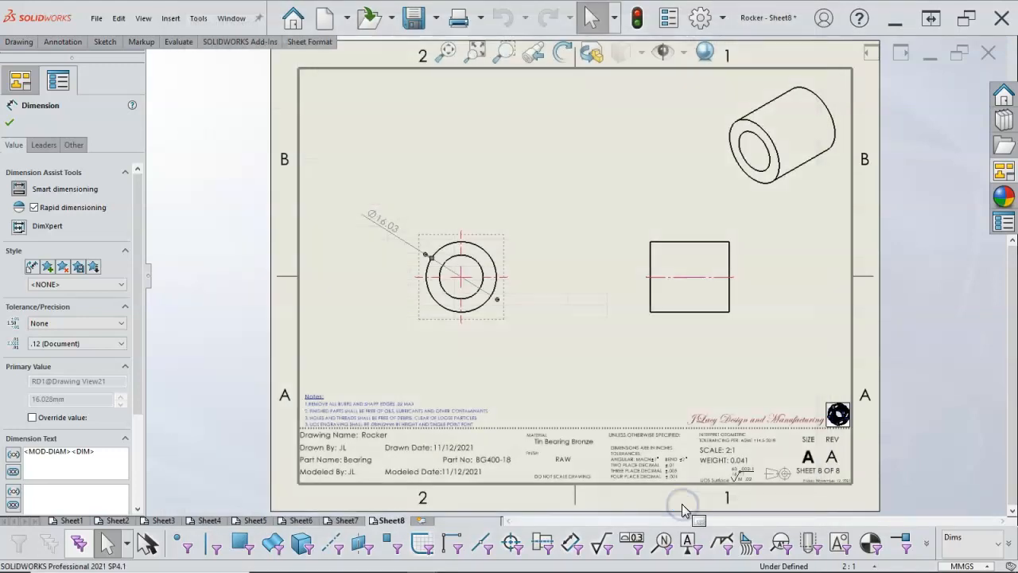
Set the document's length units to three decimal places (.123), keeping the dual dimension length at .12
{"action": "left_click", "coordinate": [563, 325]}
{"action": "left_click", "coordinate": [388, 226]}
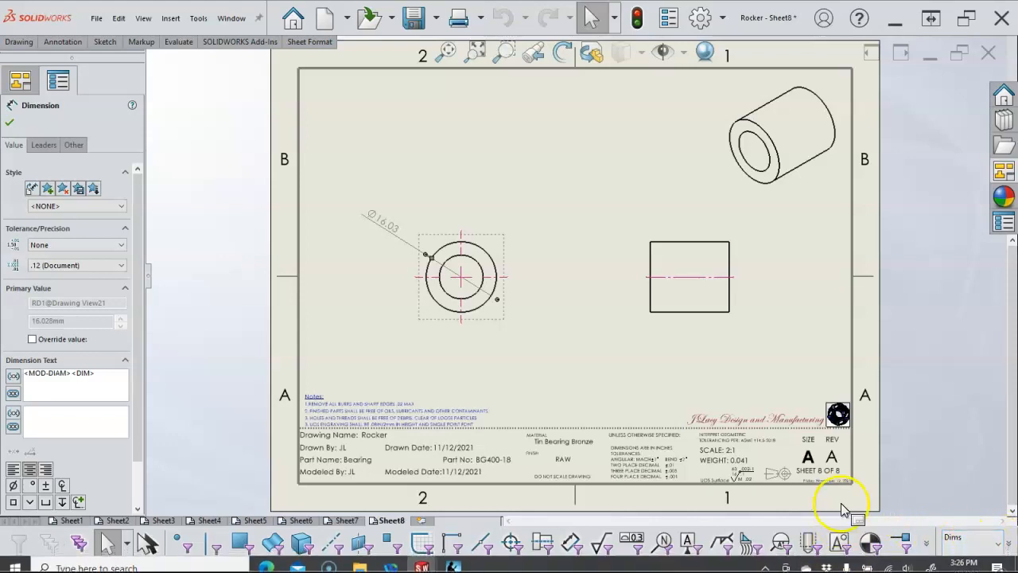
{"action": "left_click", "coordinate": [982, 565]}
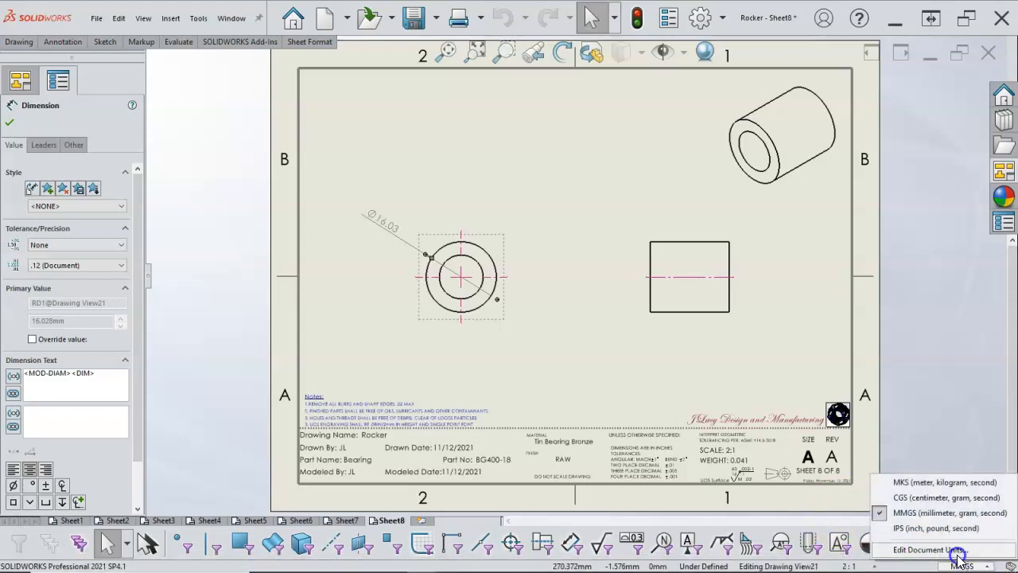
{"action": "left_click", "coordinate": [946, 548]}
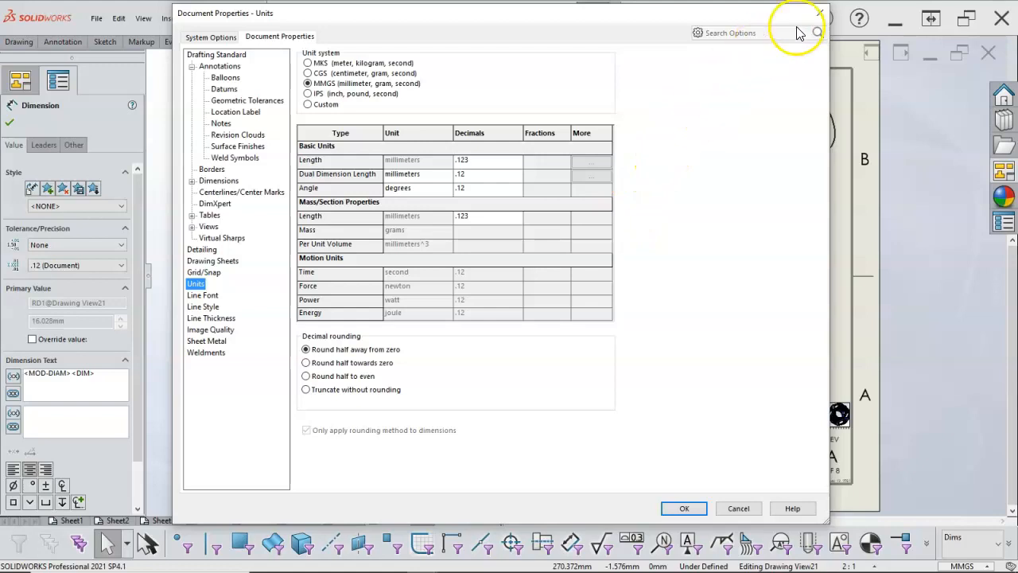
{"action": "left_click", "coordinate": [515, 178]}
{"action": "left_click", "coordinate": [516, 178]}
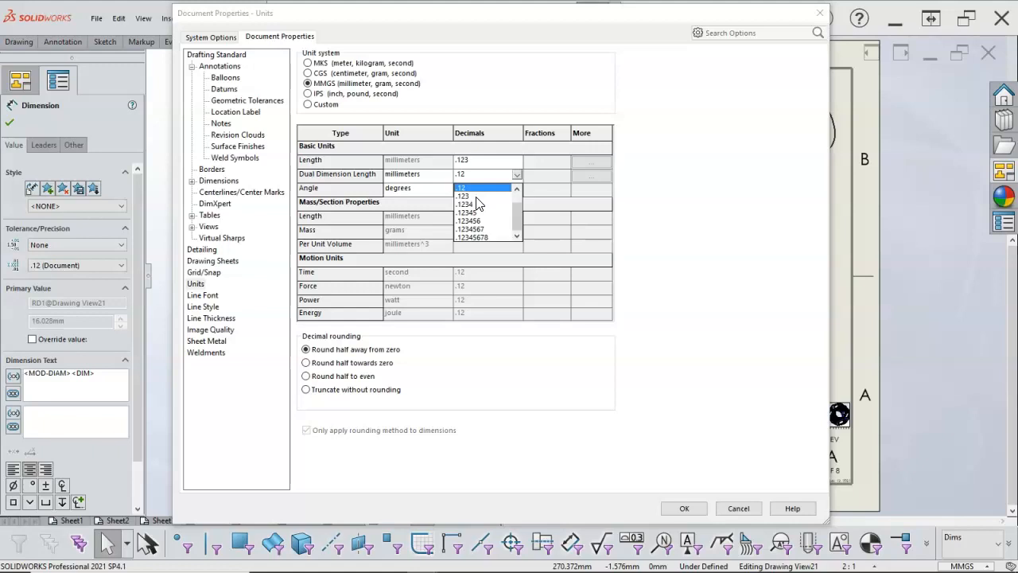
{"action": "scroll", "coordinate": [478, 196], "scroll_direction": "up", "scroll_amount": 1}
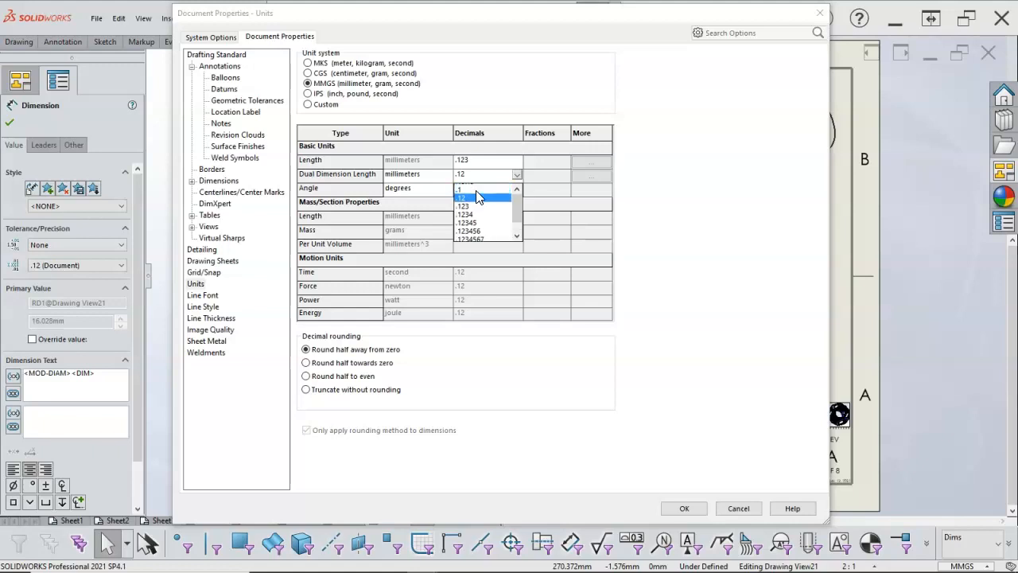
{"action": "left_click", "coordinate": [469, 196]}
{"action": "left_click", "coordinate": [689, 511]}
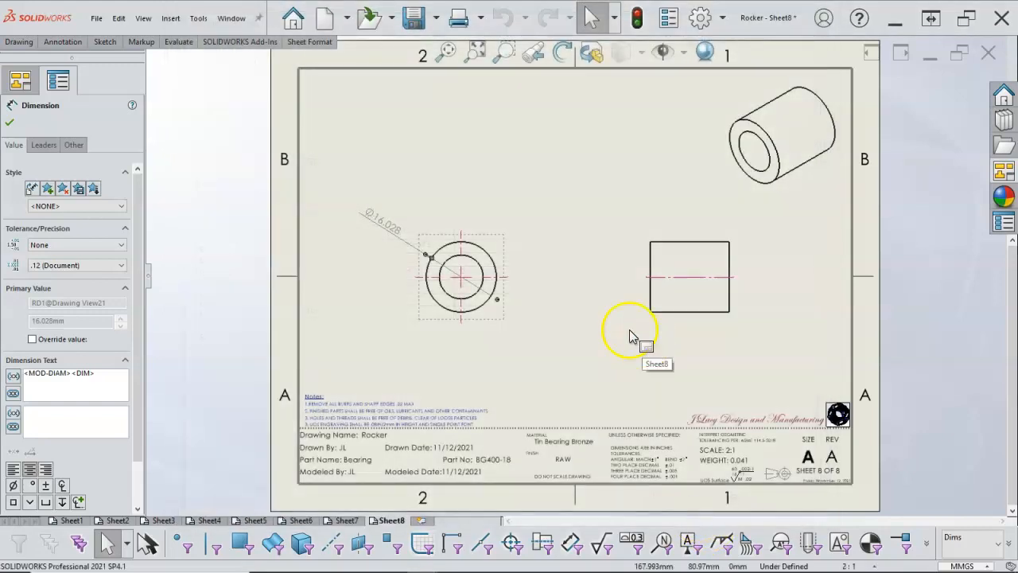
{"action": "left_click", "coordinate": [391, 223]}
{"action": "left_click", "coordinate": [524, 211]}
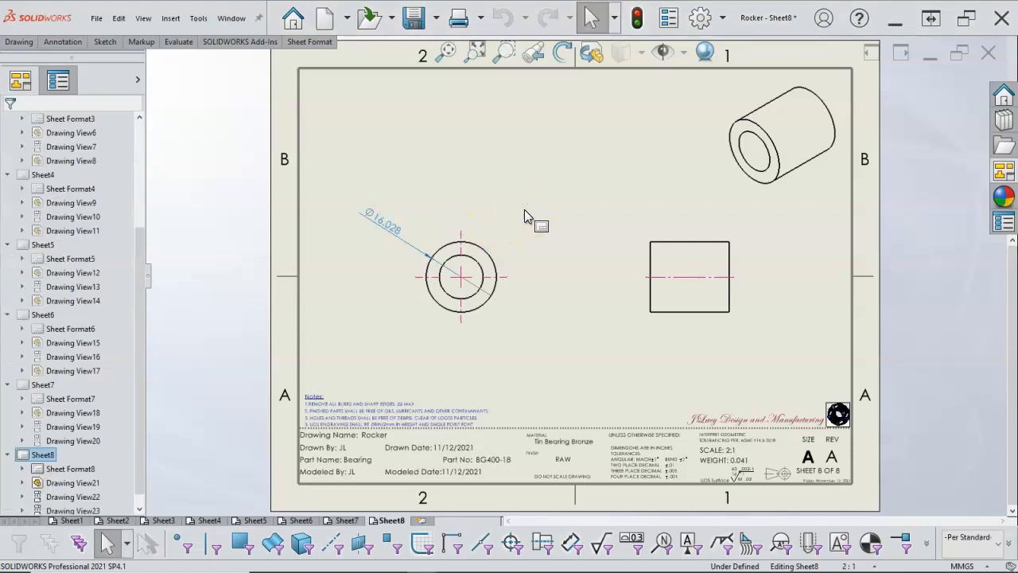
Give the Bearing's outer diameter dimension a Limit tolerance with a plus value of 0.011 mm and a minus value of 0.000 mm
{"action": "left_click", "coordinate": [387, 225]}
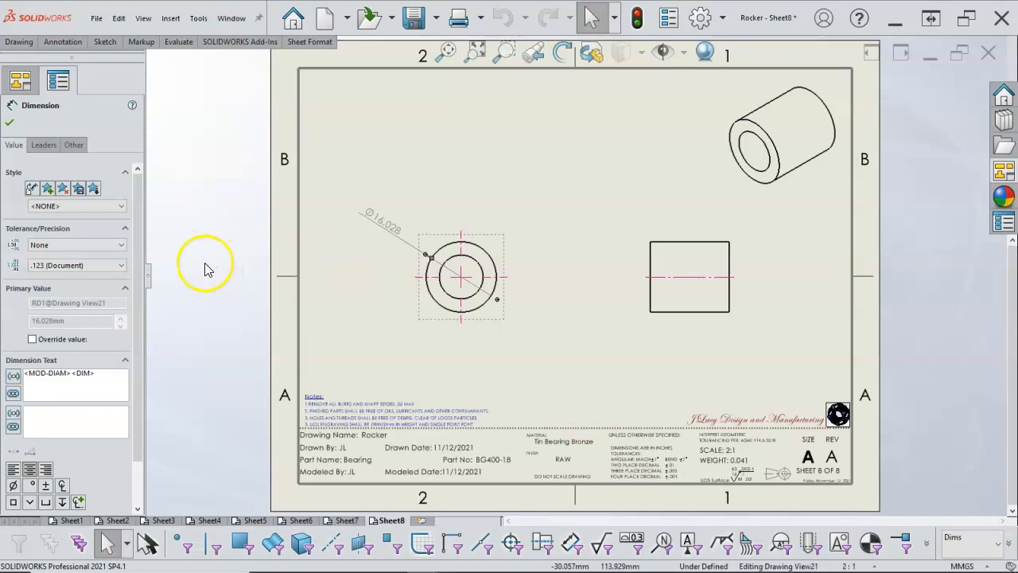
{"action": "left_click", "coordinate": [119, 245]}
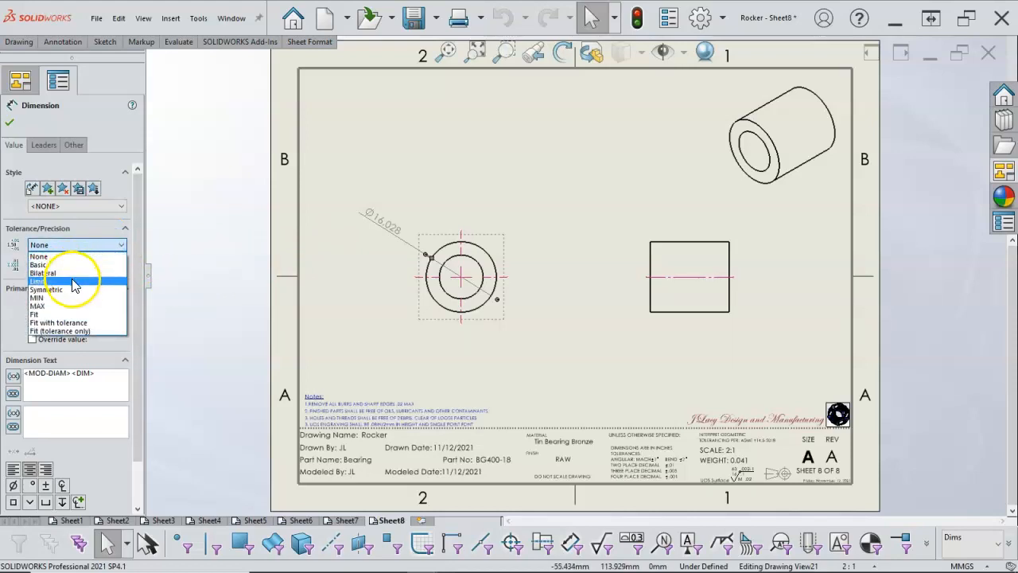
{"action": "left_click", "coordinate": [74, 282]}
{"action": "mouse_move", "coordinate": [372, 241]}
{"action": "left_mouse_down"}
{"action": "mouse_move", "coordinate": [376, 220]}
{"action": "mouse_move", "coordinate": [381, 242]}
{"action": "left_mouse_up"}
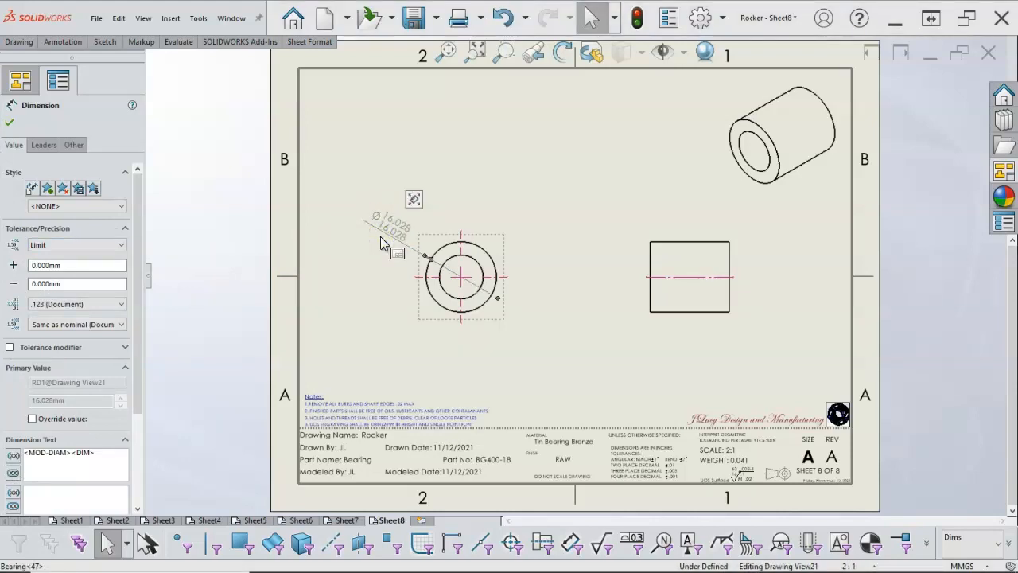
{"action": "double_click", "coordinate": [84, 266]}
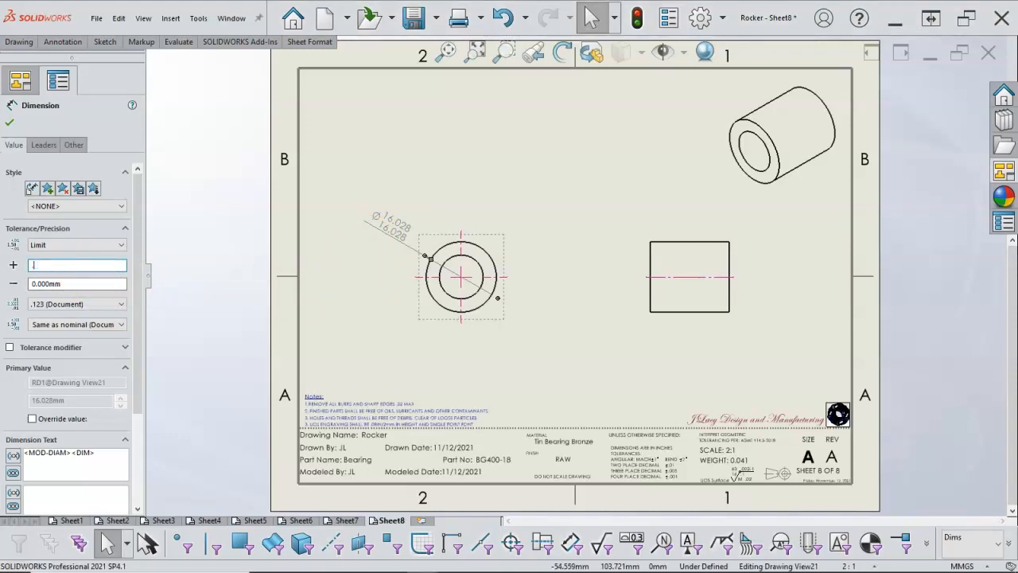
{"action": "key", "text": "Tab"}
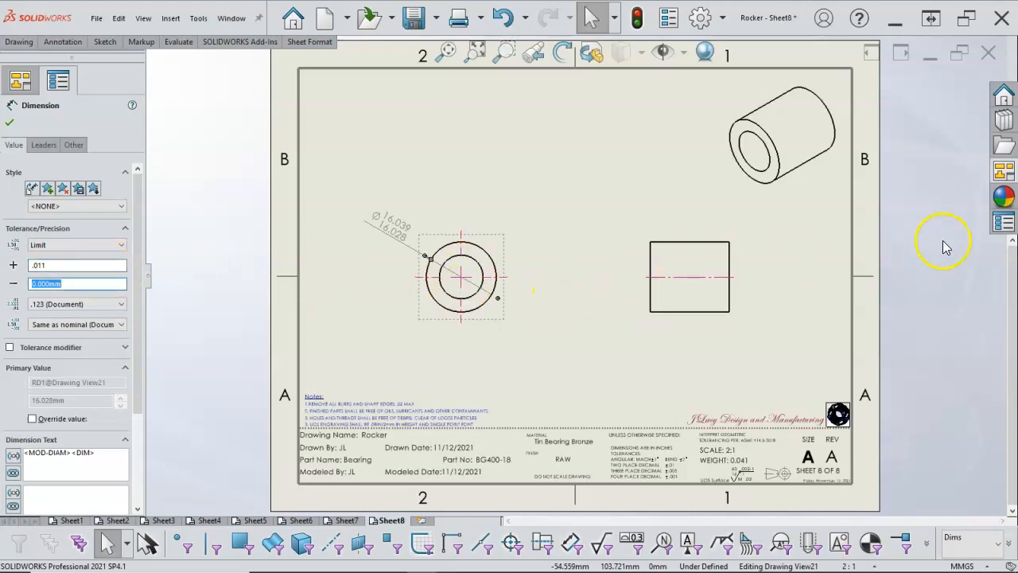
{"action": "mouse_move", "coordinate": [1017, 104]}
{"action": "left_mouse_down"}
{"action": "mouse_move", "coordinate": [936, 102]}
{"action": "mouse_move", "coordinate": [711, 39]}
{"action": "mouse_move", "coordinate": [689, 68]}
{"action": "mouse_move", "coordinate": [524, 59]}
{"action": "left_mouse_up"}
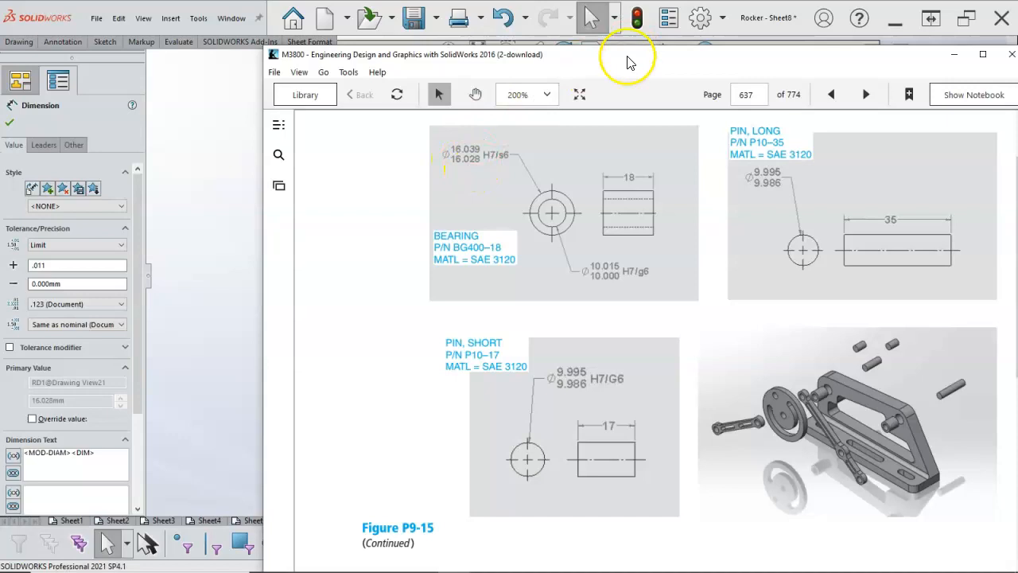
{"action": "left_click_drag", "start_coordinate": [625, 61], "coordinate": [1017, 59]}
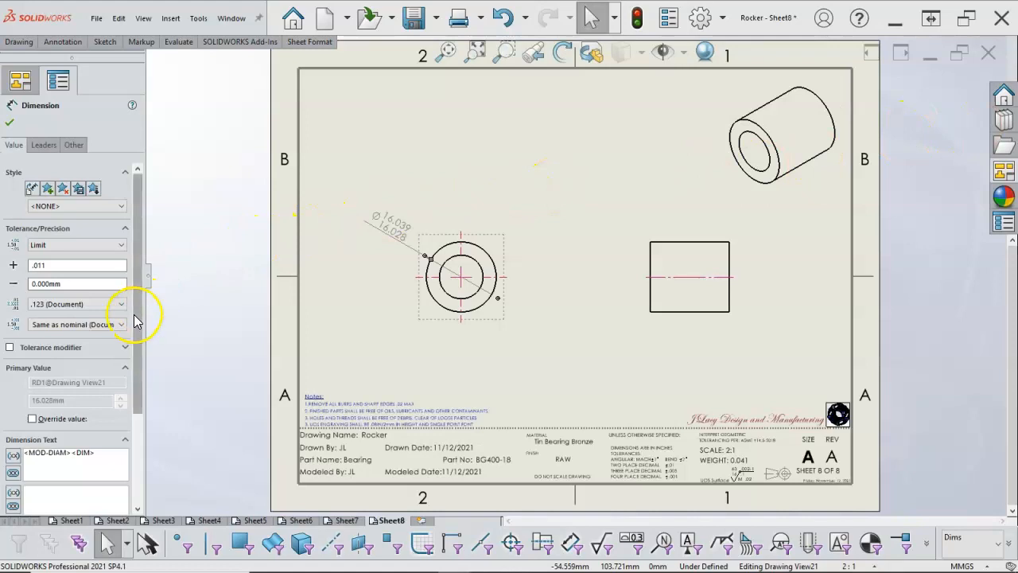
{"action": "left_click_drag", "start_coordinate": [139, 326], "coordinate": [127, 347]}
{"action": "left_click", "coordinate": [11, 308]}
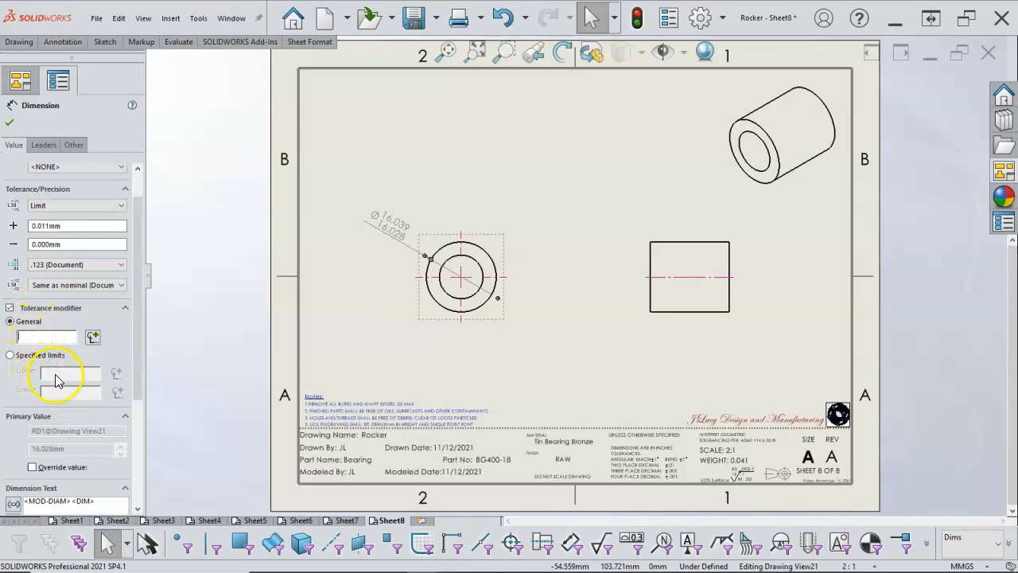
{"action": "left_click", "coordinate": [30, 355]}
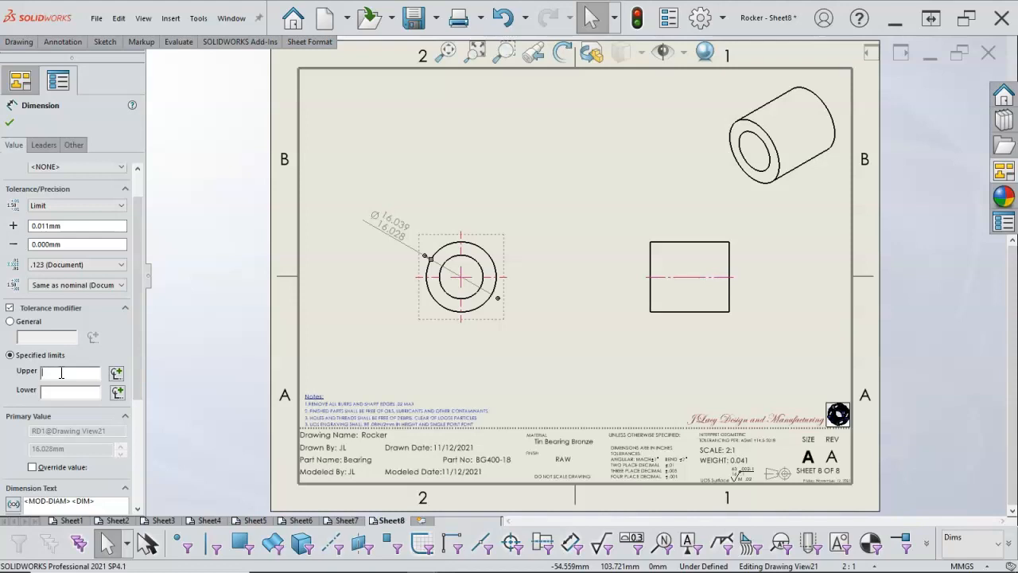
{"action": "left_click", "coordinate": [10, 307]}
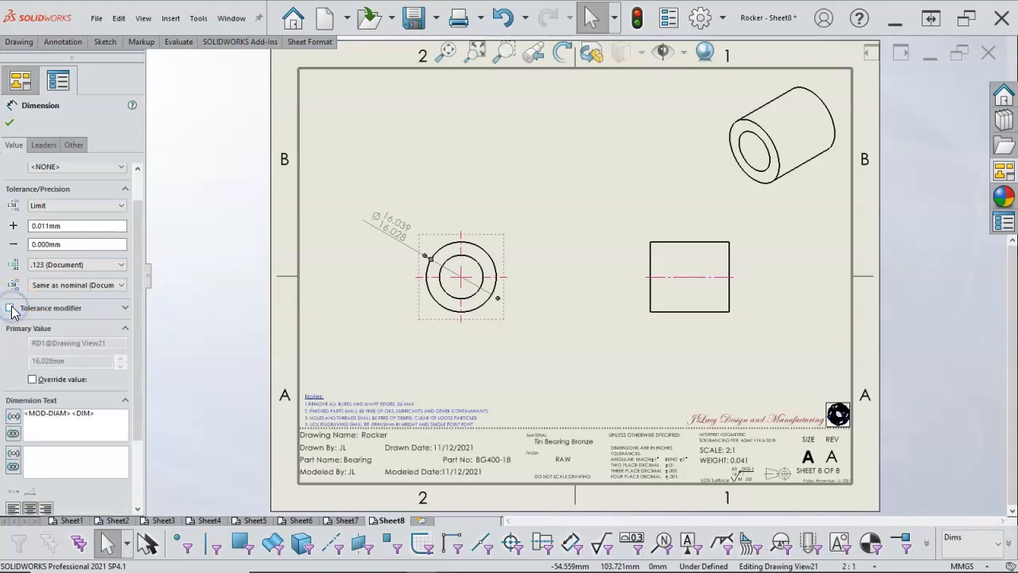
{"action": "scroll", "coordinate": [45, 326], "scroll_direction": "up", "scroll_amount": 2}
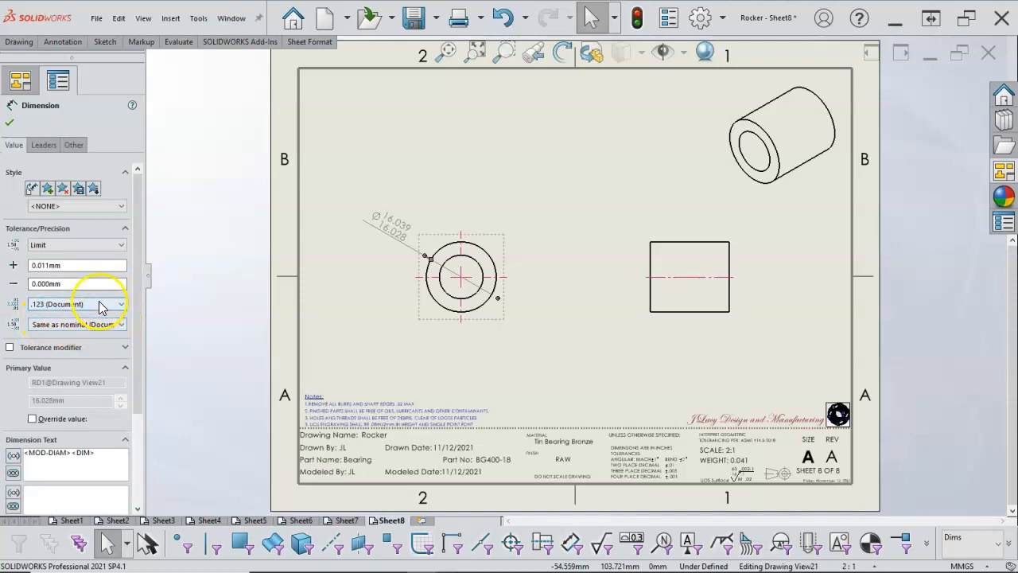
Keep the outer diameter's tolerance type as Limit, collapse the Tolerance/Precision settings and accept the dimension
{"action": "left_click", "coordinate": [78, 245]}
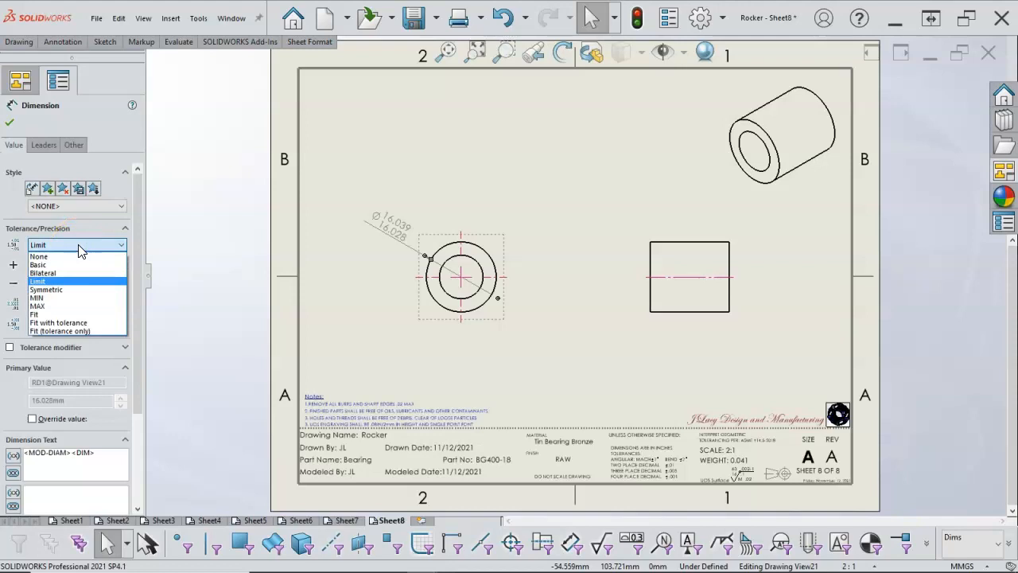
{"action": "left_click", "coordinate": [79, 246]}
{"action": "left_click", "coordinate": [95, 228]}
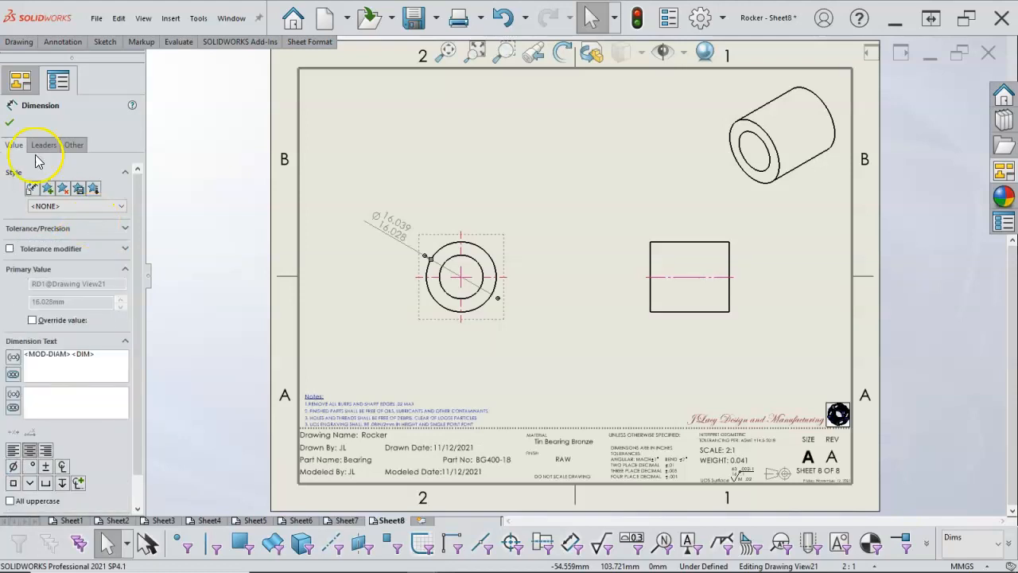
{"action": "left_click", "coordinate": [10, 121]}
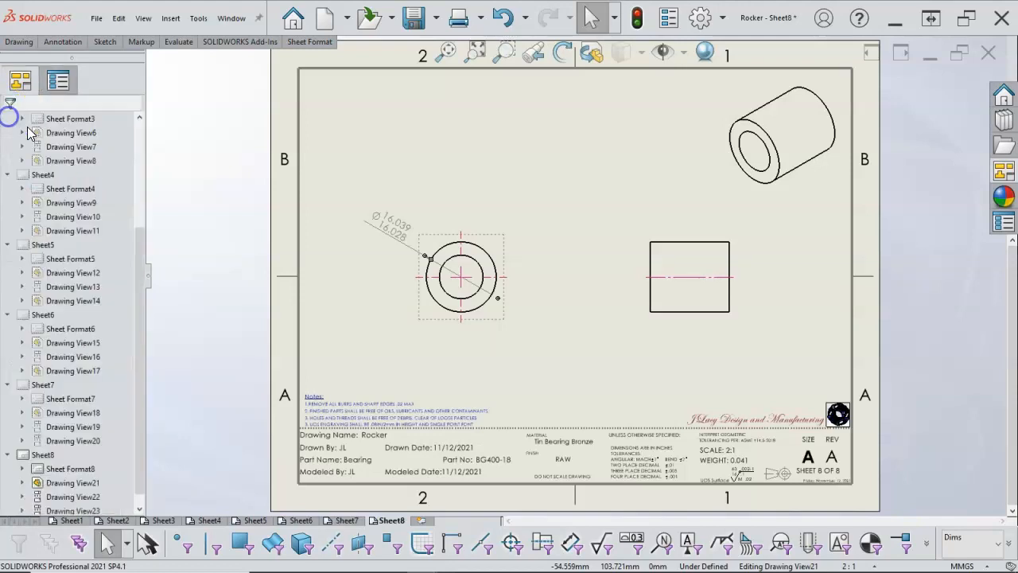
{"action": "left_click", "coordinate": [386, 231]}
{"action": "left_click", "coordinate": [386, 265]}
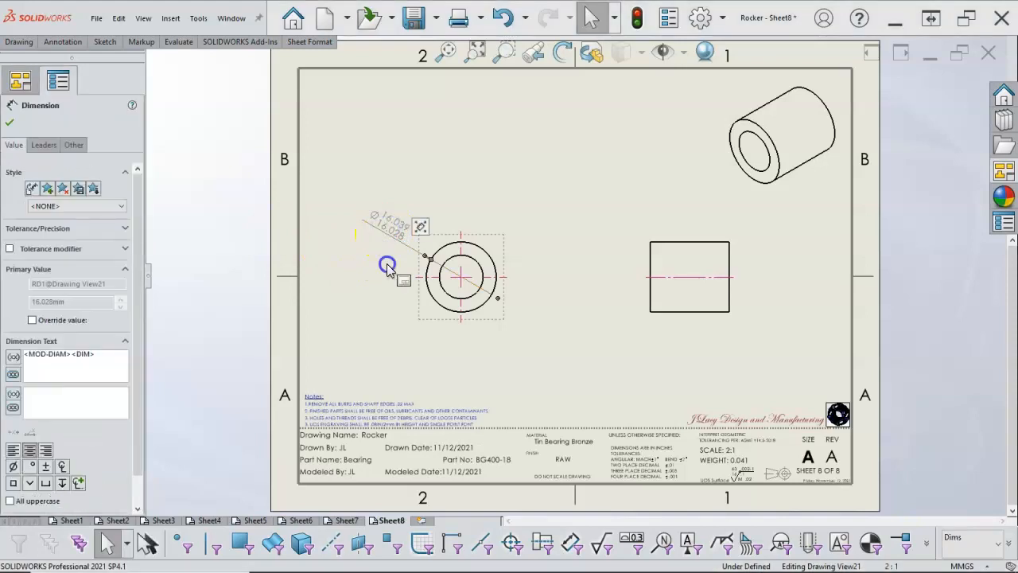
Dimension the Bearing's inner diameter in the front view, placing the text up and right of the circle
{"action": "right_click", "coordinate": [557, 277]}
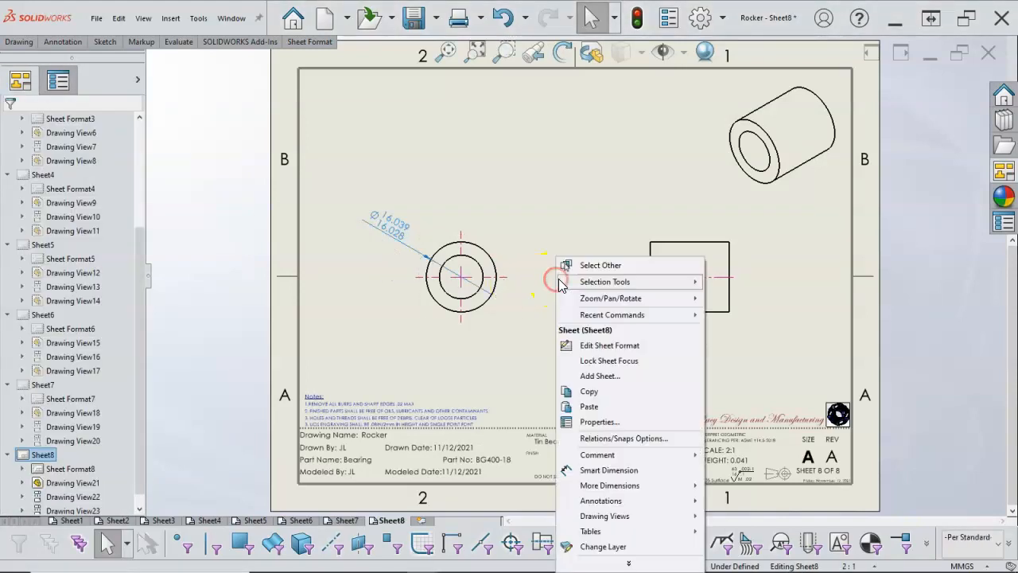
{"action": "left_click", "coordinate": [604, 470]}
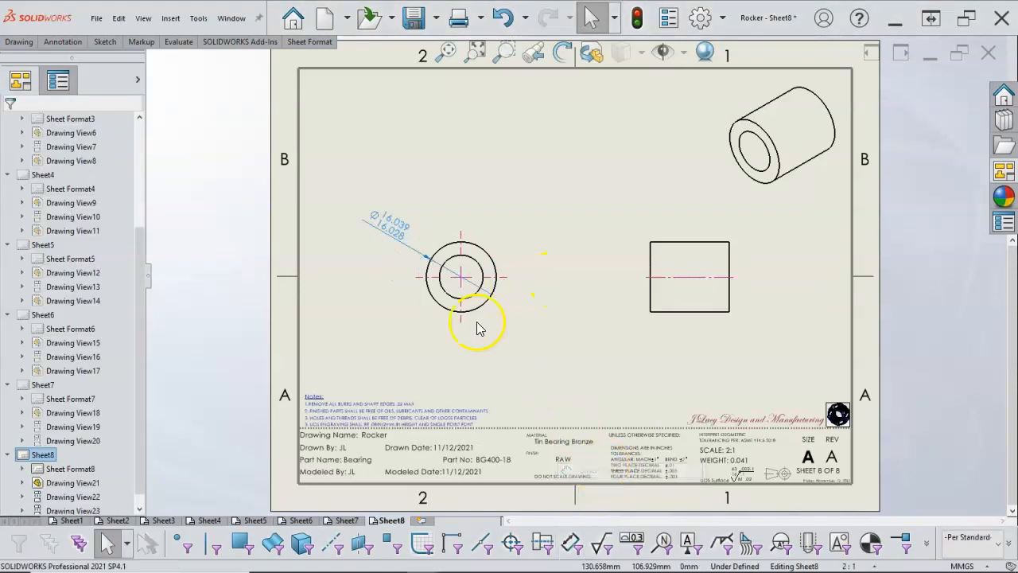
{"action": "left_click", "coordinate": [485, 275]}
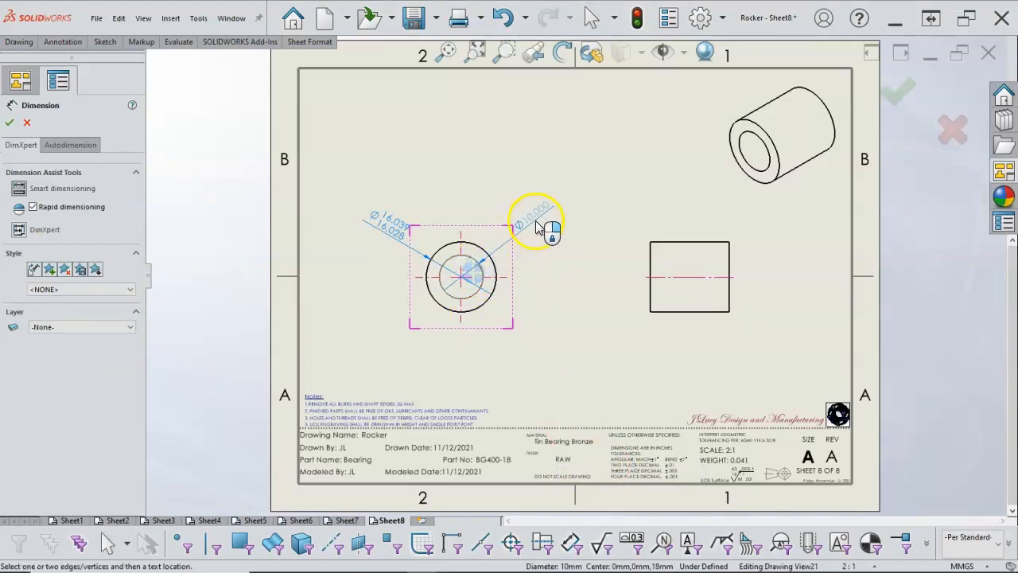
{"action": "left_click", "coordinate": [537, 225]}
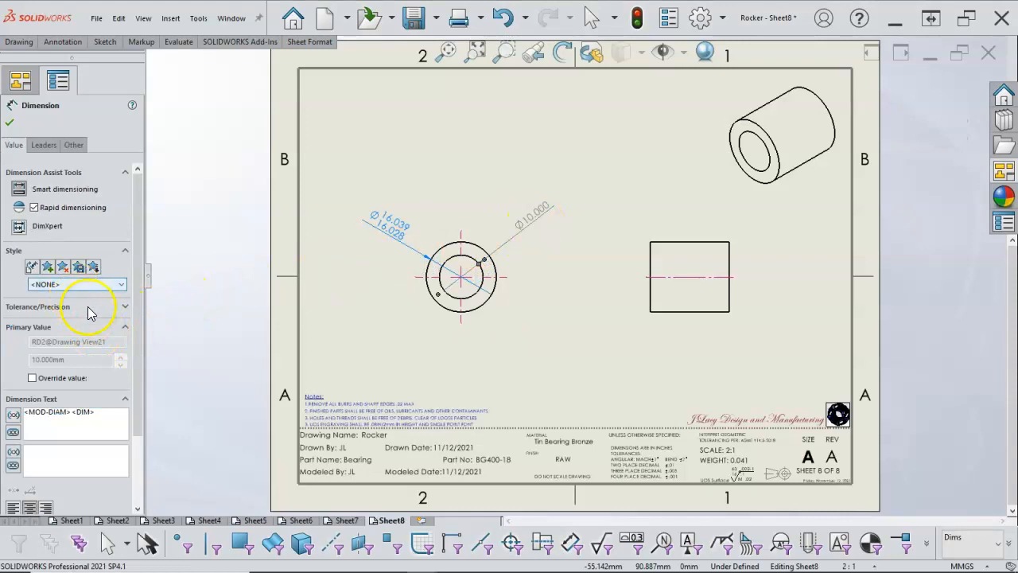
Give the inner diameter a Limit tolerance of plus 0.015 mm and minus 0.000 mm, and move its text below and left of the circle
{"action": "left_click", "coordinate": [121, 307]}
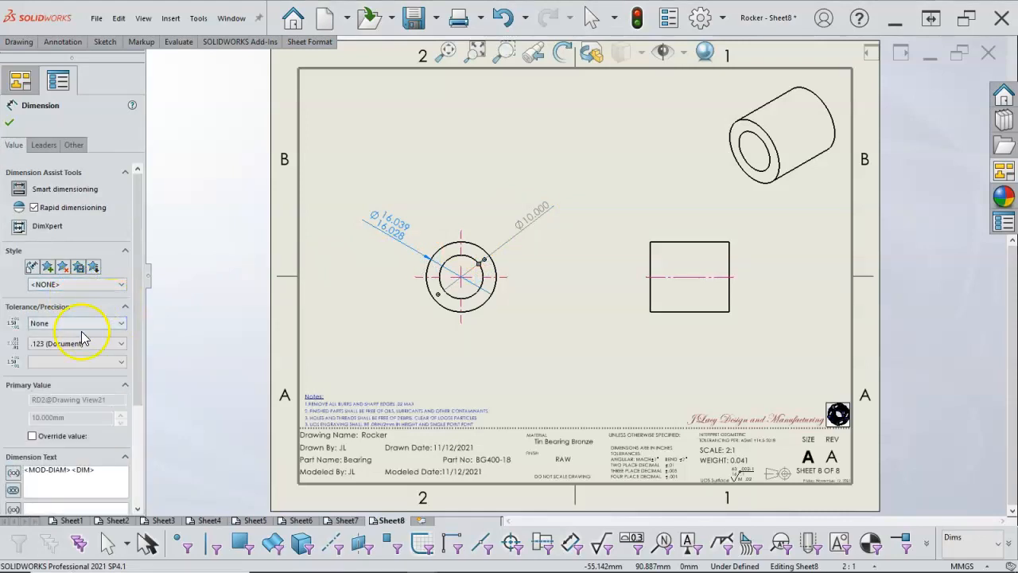
{"action": "left_click", "coordinate": [77, 329]}
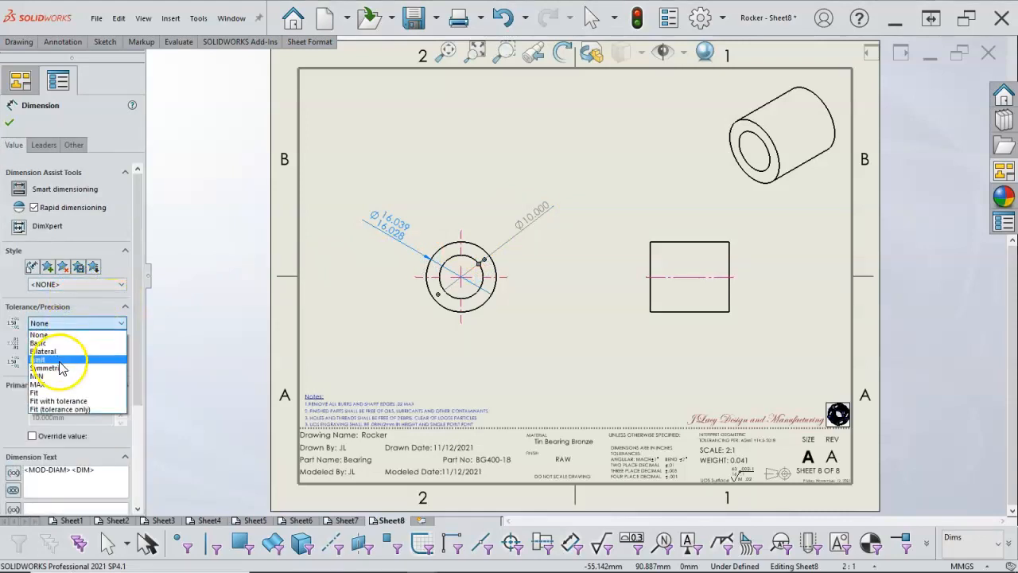
{"action": "left_click", "coordinate": [63, 362]}
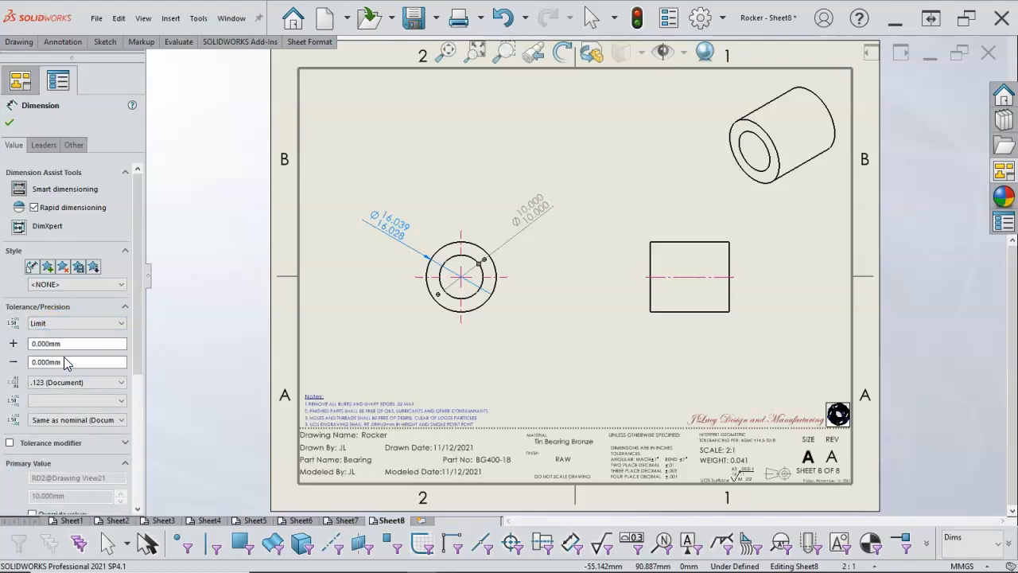
{"action": "left_click", "coordinate": [80, 362]}
{"action": "left_click", "coordinate": [75, 343]}
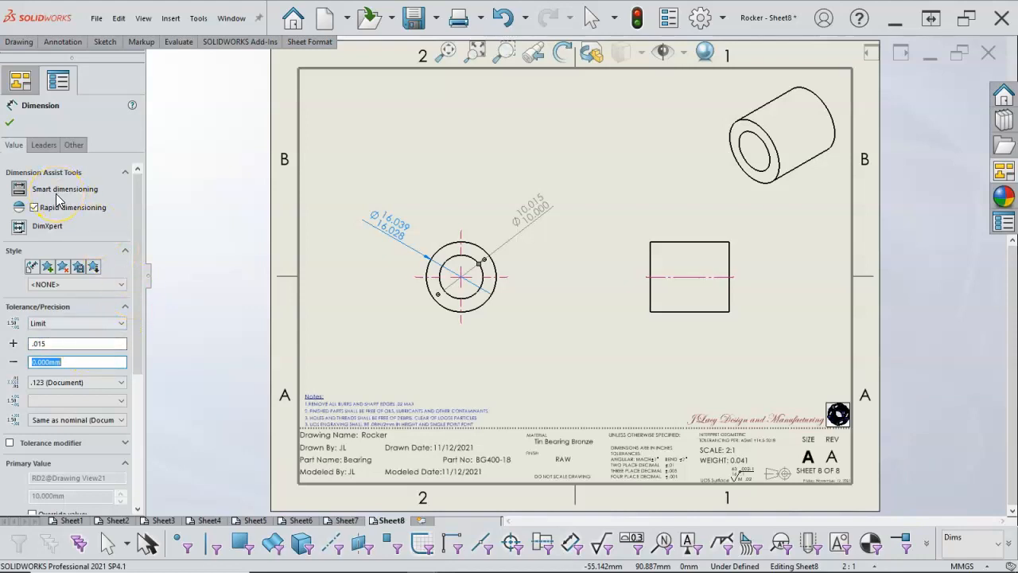
{"action": "left_click", "coordinate": [9, 122]}
{"action": "left_click", "coordinate": [517, 253]}
{"action": "left_click_drag", "start_coordinate": [544, 215], "coordinate": [390, 297]}
{"action": "left_click", "coordinate": [542, 308]}
Dimension the Bearing's length along the lower edge of the side view, placing the text below it, and end dimensioning
{"action": "right_click", "coordinate": [542, 313]}
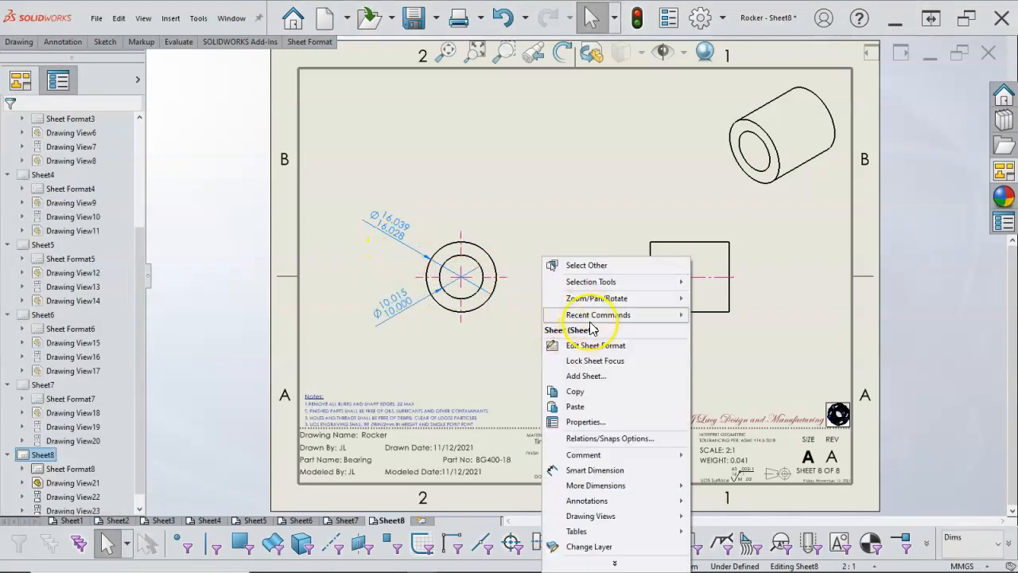
{"action": "left_click", "coordinate": [594, 470]}
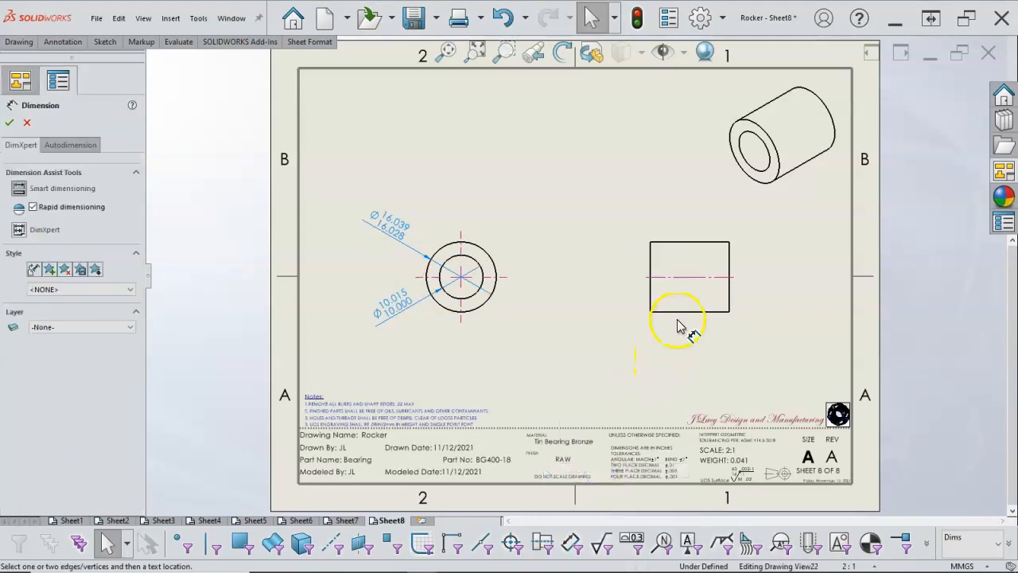
{"action": "left_click", "coordinate": [680, 318]}
{"action": "left_click", "coordinate": [686, 358]}
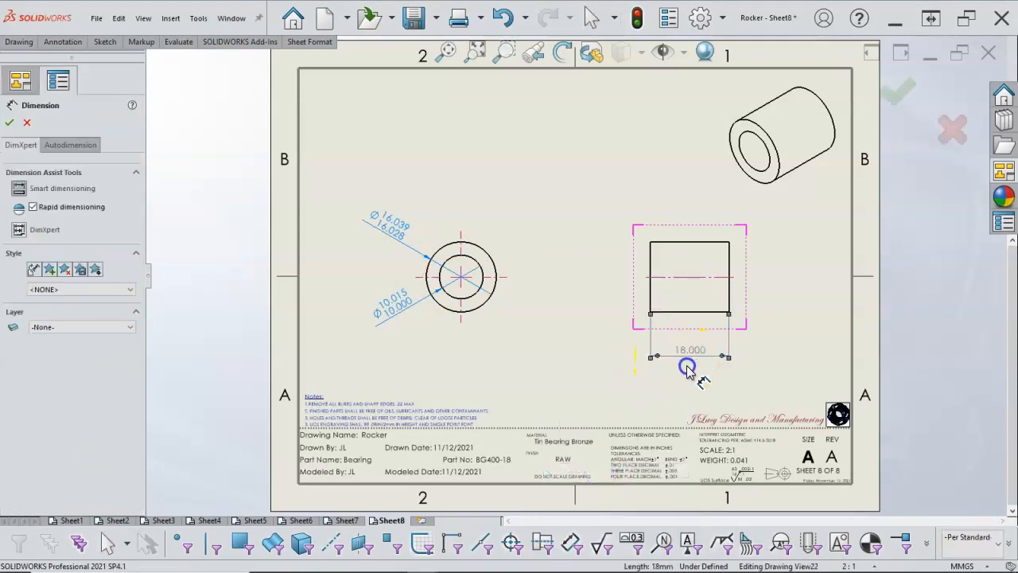
{"action": "right_click", "coordinate": [602, 371]}
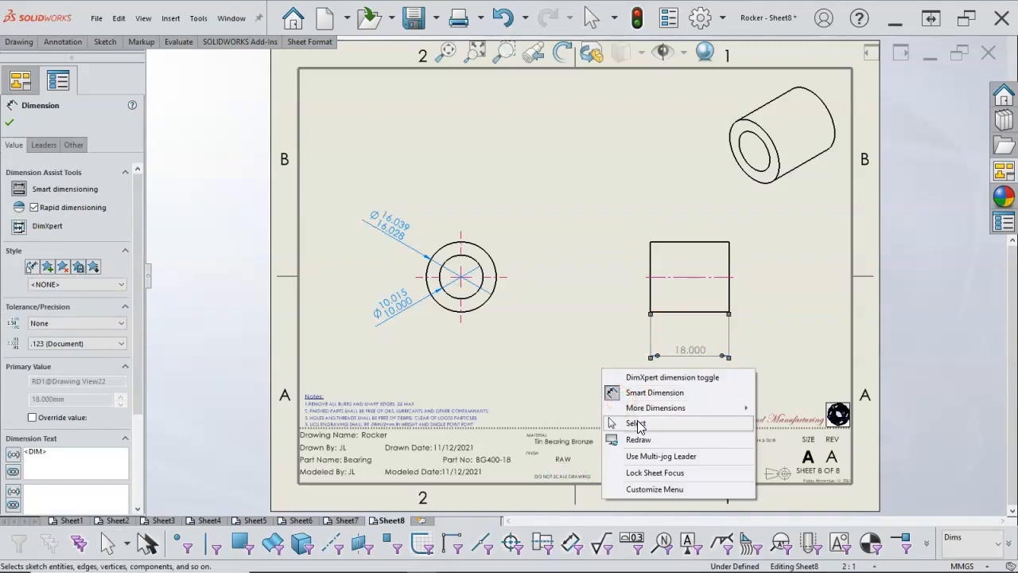
{"action": "left_click", "coordinate": [634, 420]}
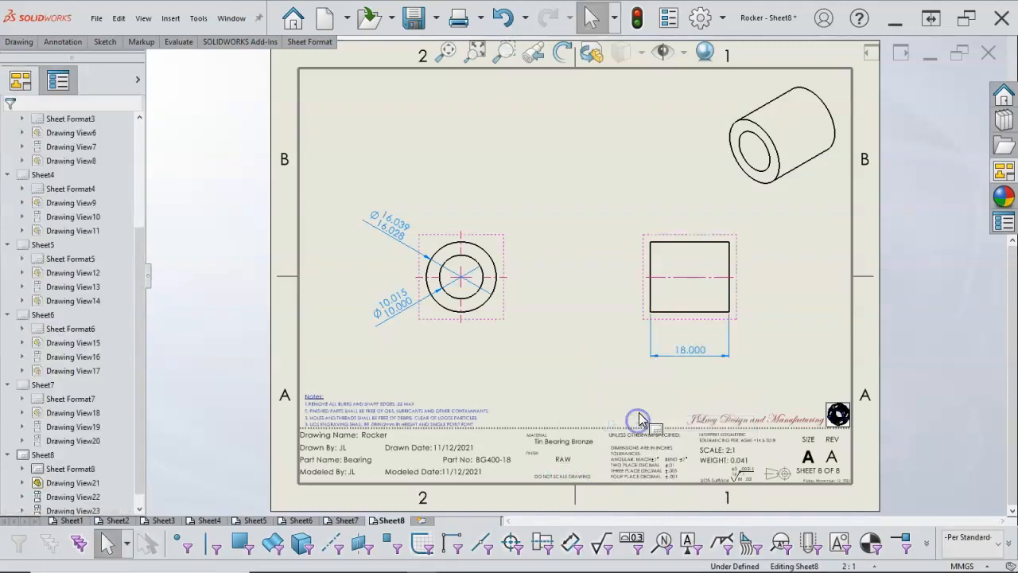
Switch the drawing's document units to IPS (inch, pound, second)
{"action": "left_click", "coordinate": [993, 564]}
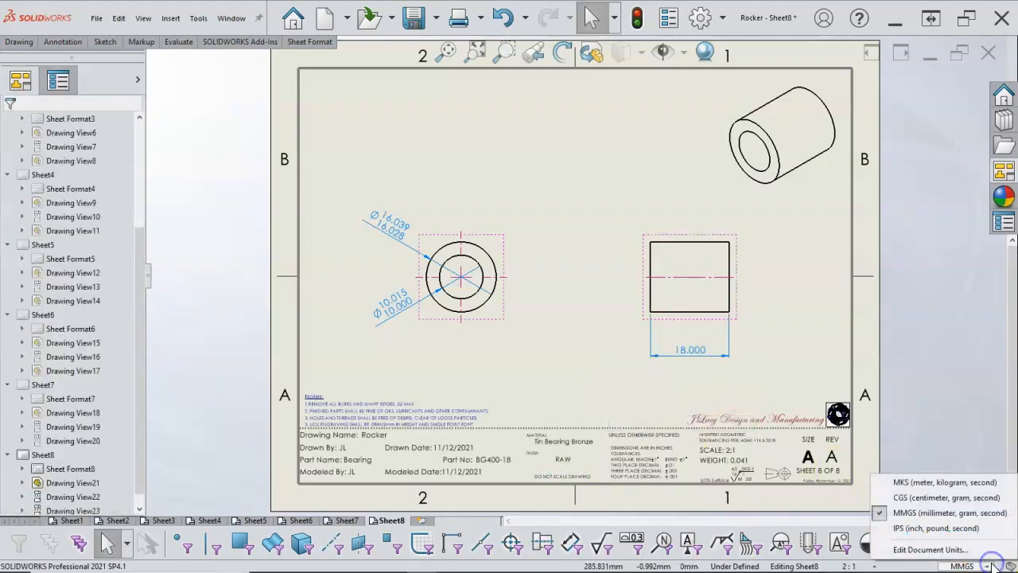
{"action": "left_click", "coordinate": [922, 549]}
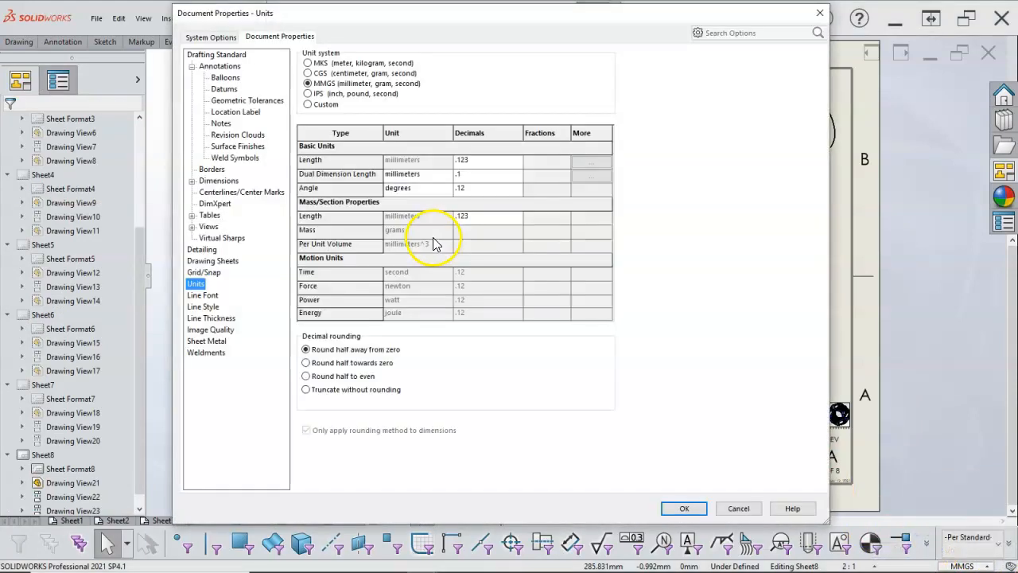
{"action": "left_click", "coordinate": [356, 94]}
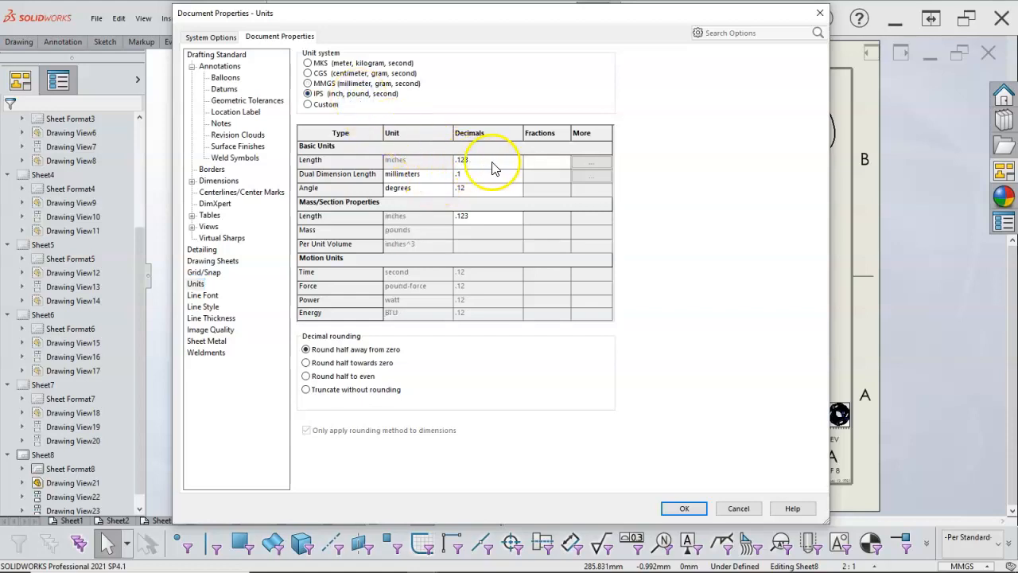
{"action": "left_click", "coordinate": [682, 507]}
Turn on dual dimensions display in the document's dimension settings
{"action": "left_click", "coordinate": [395, 222]}
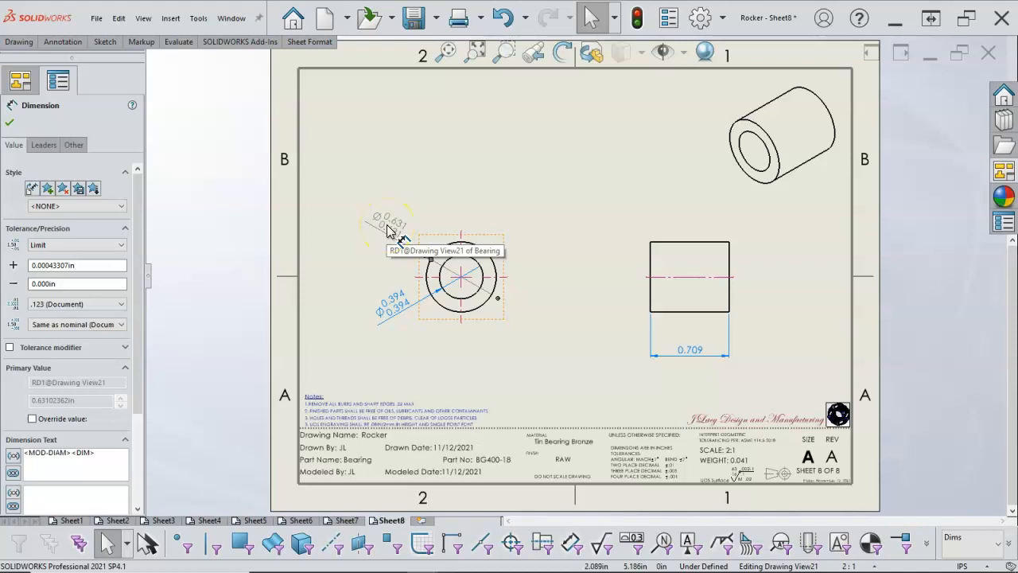
{"action": "left_click", "coordinate": [978, 565]}
{"action": "left_click", "coordinate": [926, 549]}
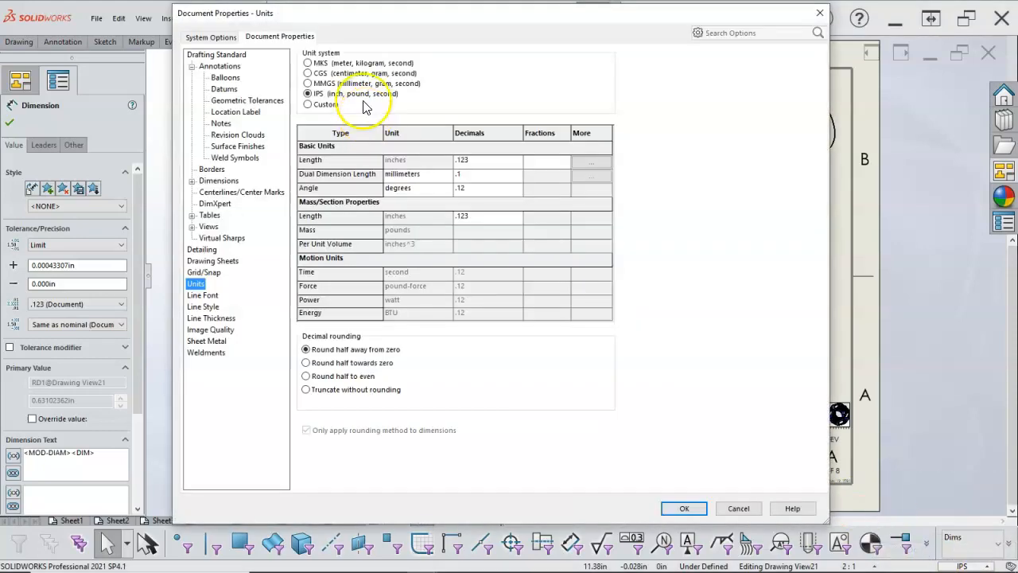
{"action": "left_click", "coordinate": [221, 67]}
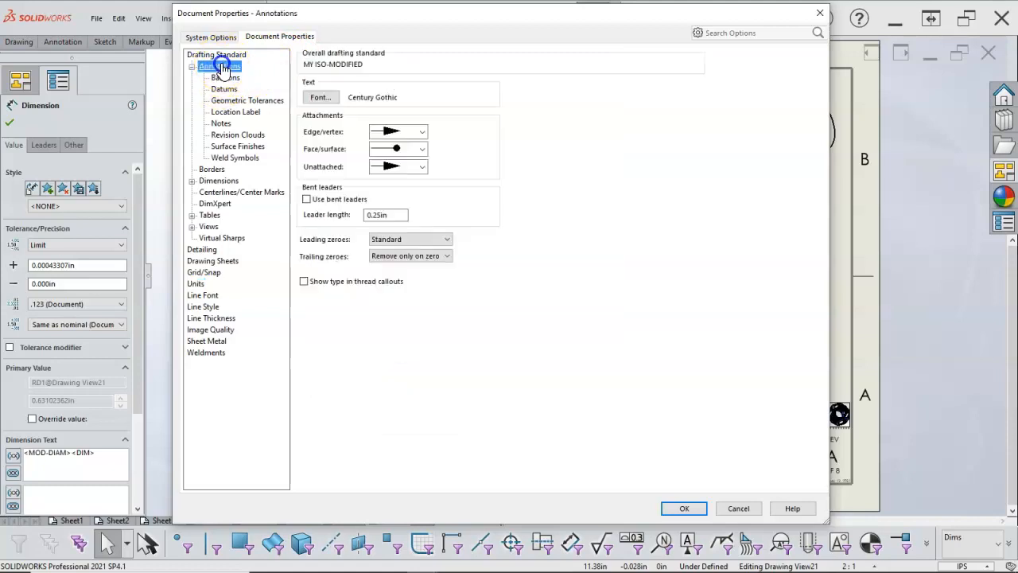
{"action": "left_click", "coordinate": [227, 182]}
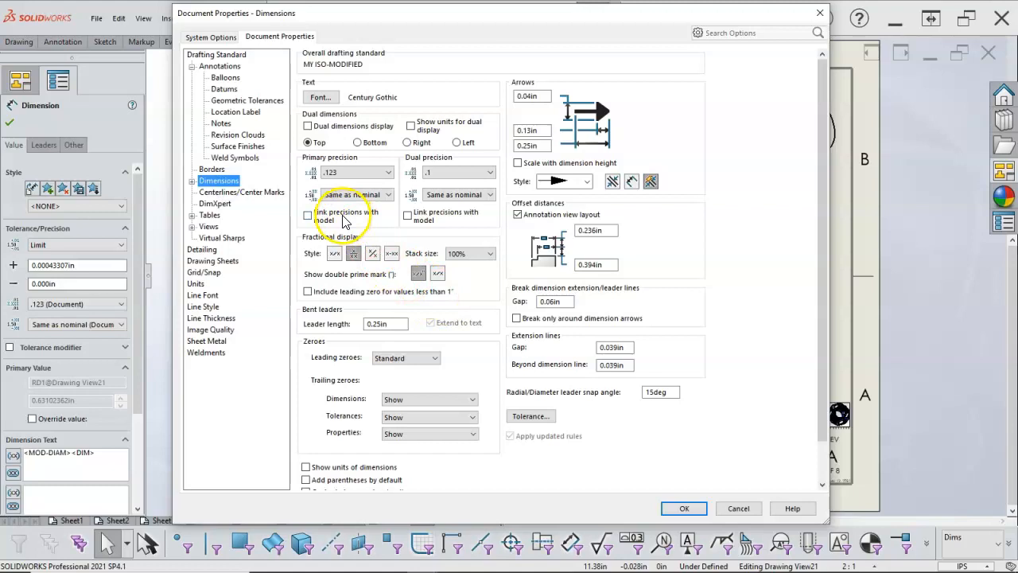
{"action": "left_click", "coordinate": [307, 125]}
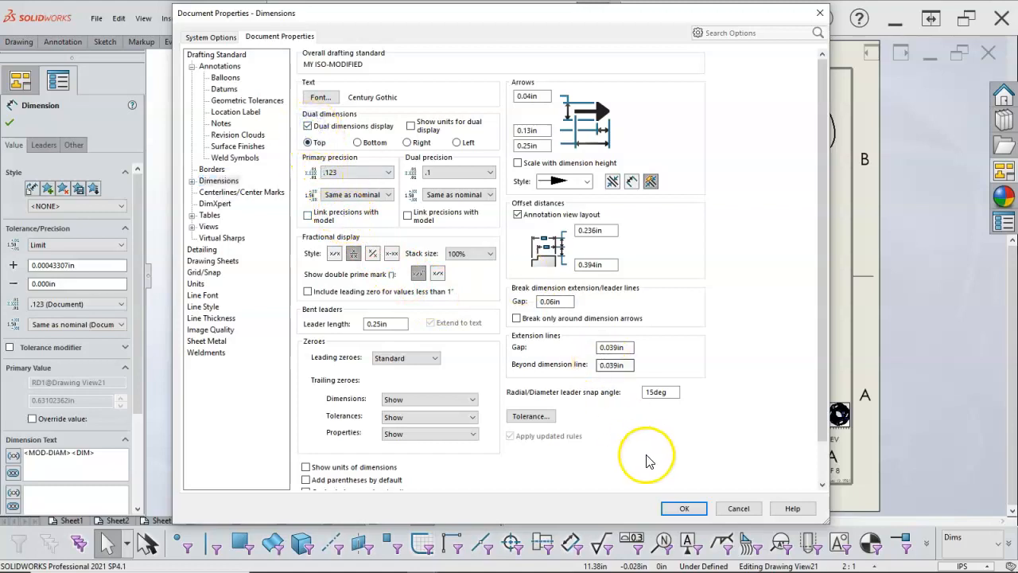
{"action": "left_click", "coordinate": [684, 508]}
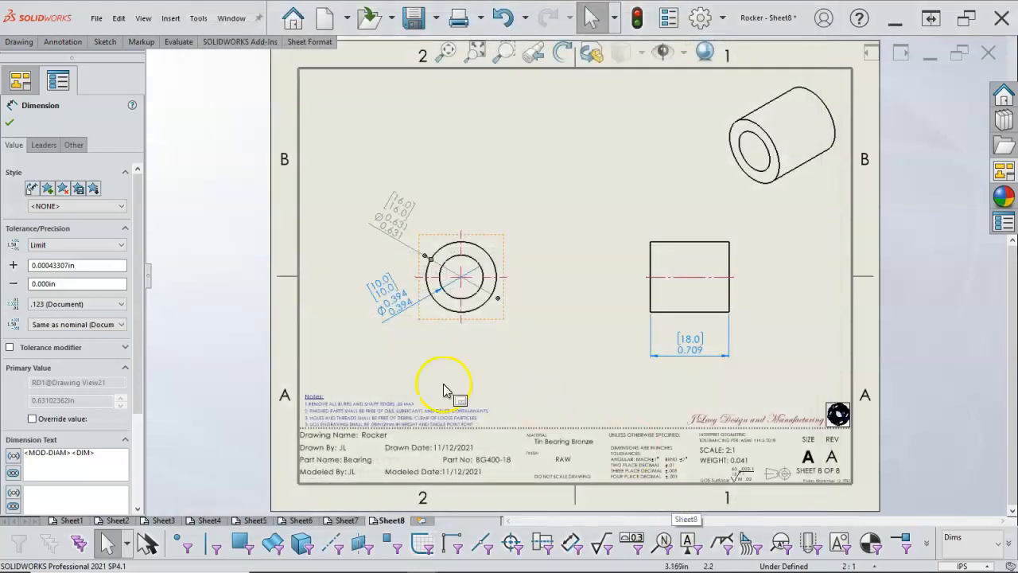
Set the Bearing inner diameter's dual dimension precision to .123 and enable Split for its dual values
{"action": "left_click", "coordinate": [380, 285]}
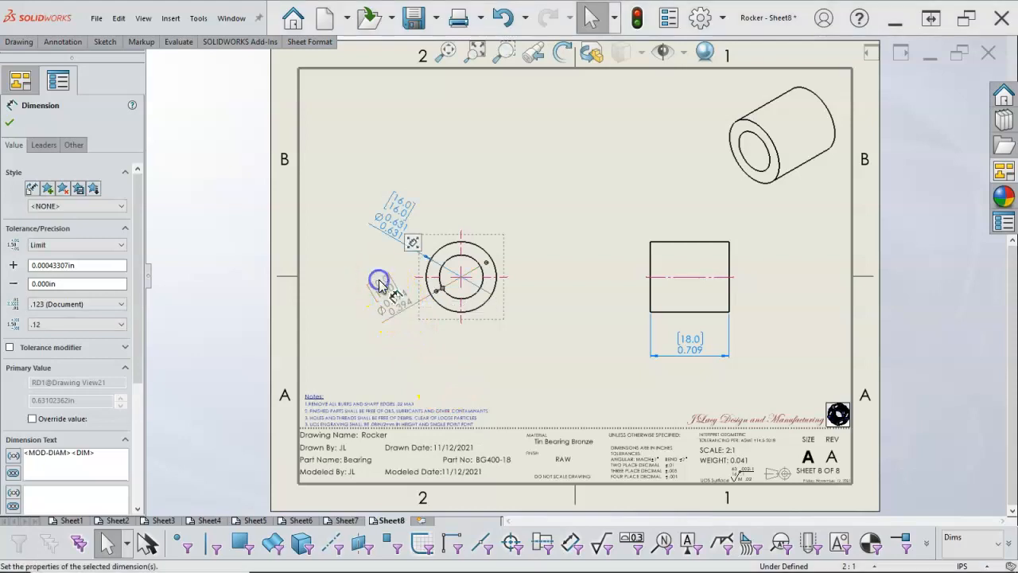
{"action": "left_click_drag", "start_coordinate": [141, 329], "coordinate": [149, 457]}
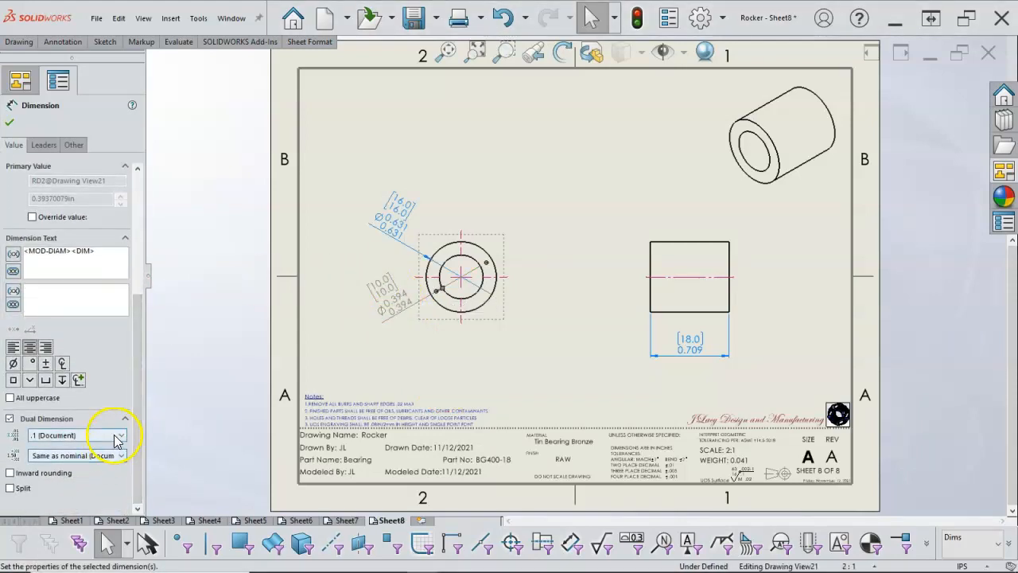
{"action": "left_click", "coordinate": [116, 435]}
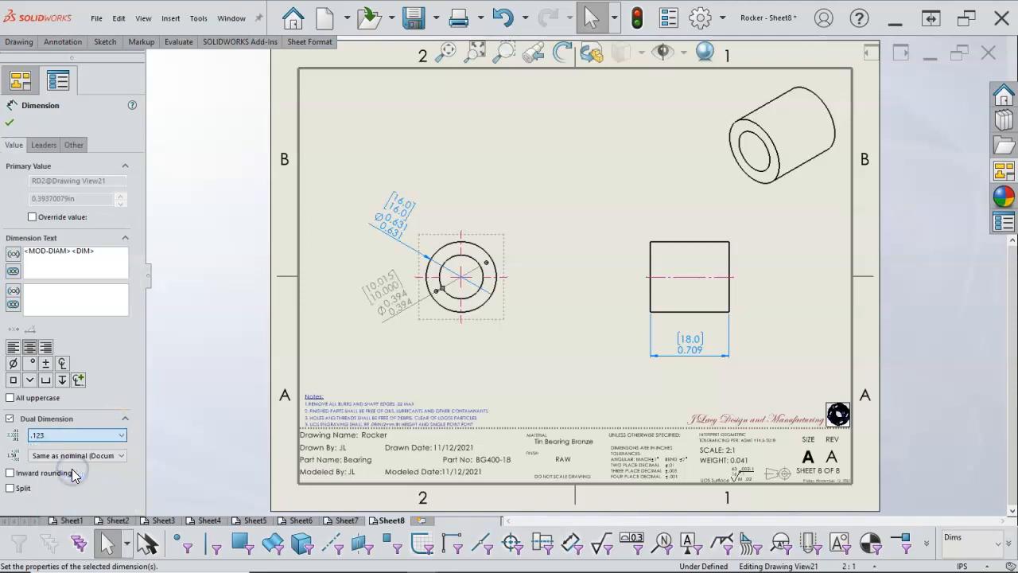
{"action": "left_click", "coordinate": [178, 379]}
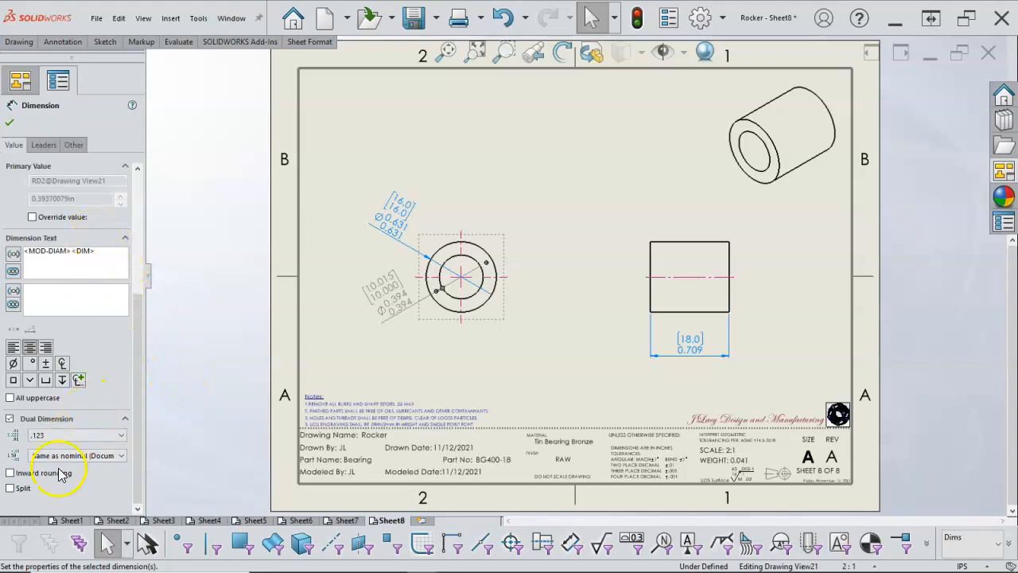
{"action": "left_click", "coordinate": [11, 488]}
{"action": "left_click", "coordinate": [11, 488]}
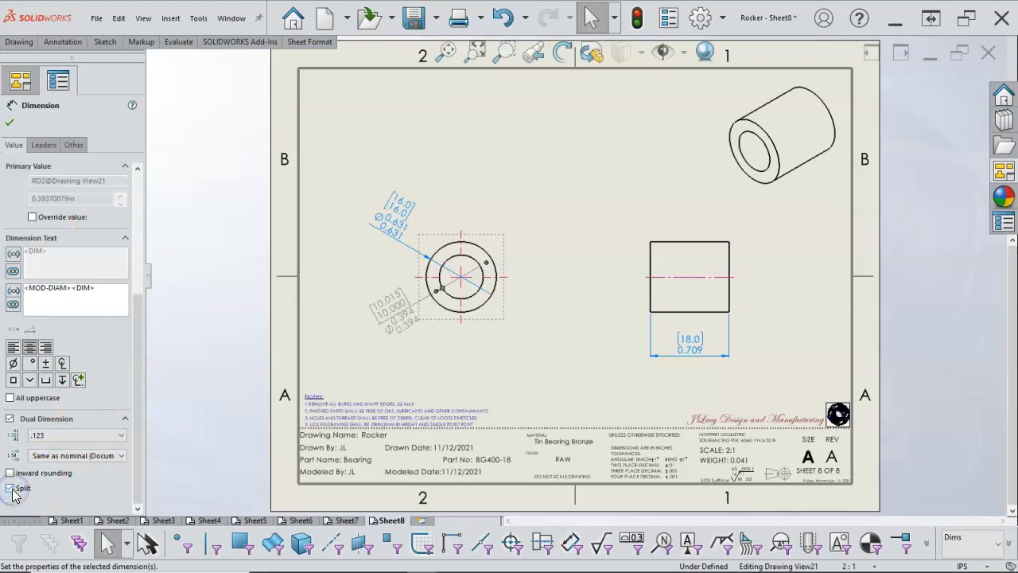
{"action": "left_click", "coordinate": [11, 488]}
Set the document's dual dimensions to display at the bottom, beneath the primary values
{"action": "left_click", "coordinate": [986, 565]}
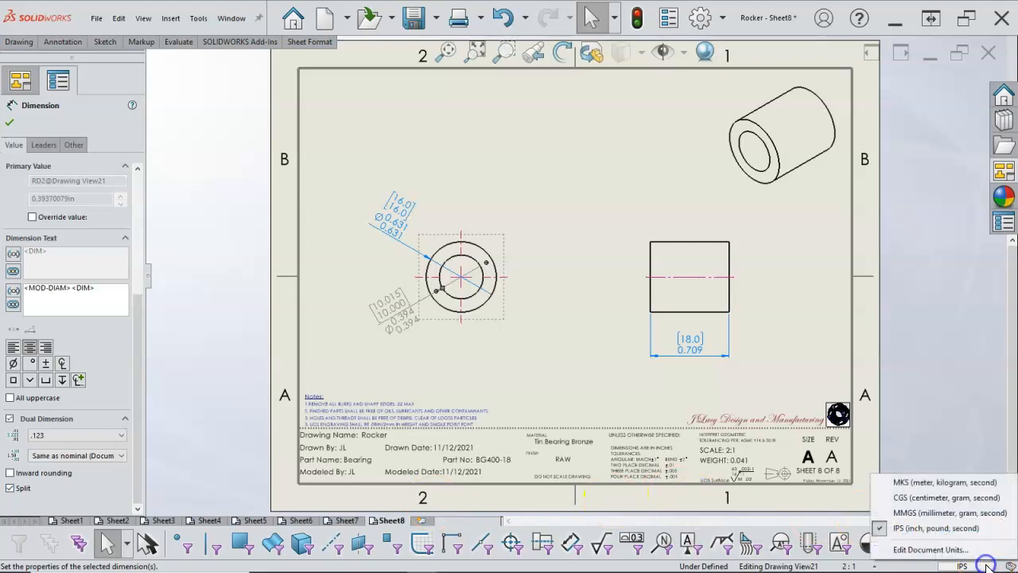
{"action": "left_click", "coordinate": [608, 367]}
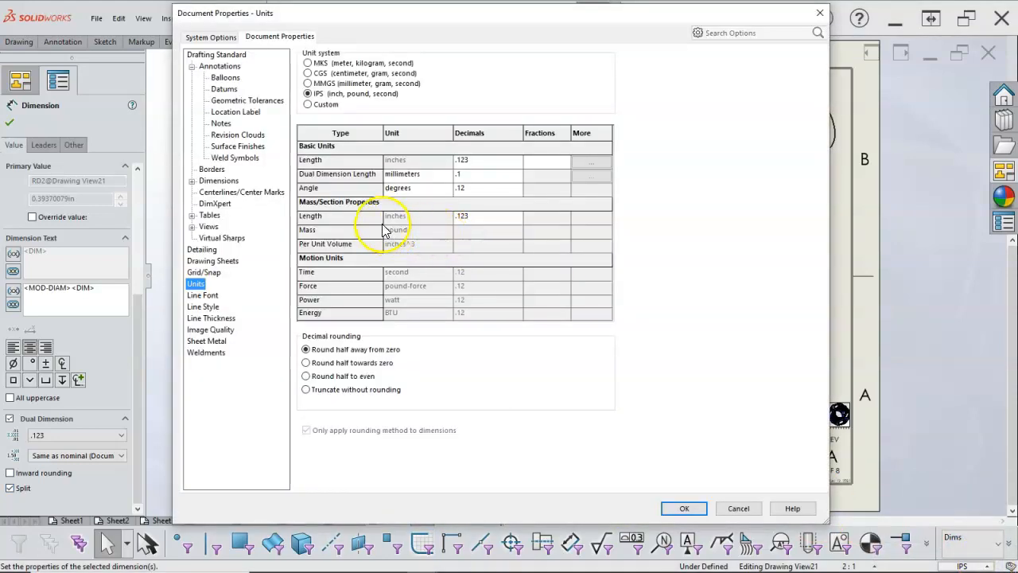
{"action": "left_click", "coordinate": [222, 185]}
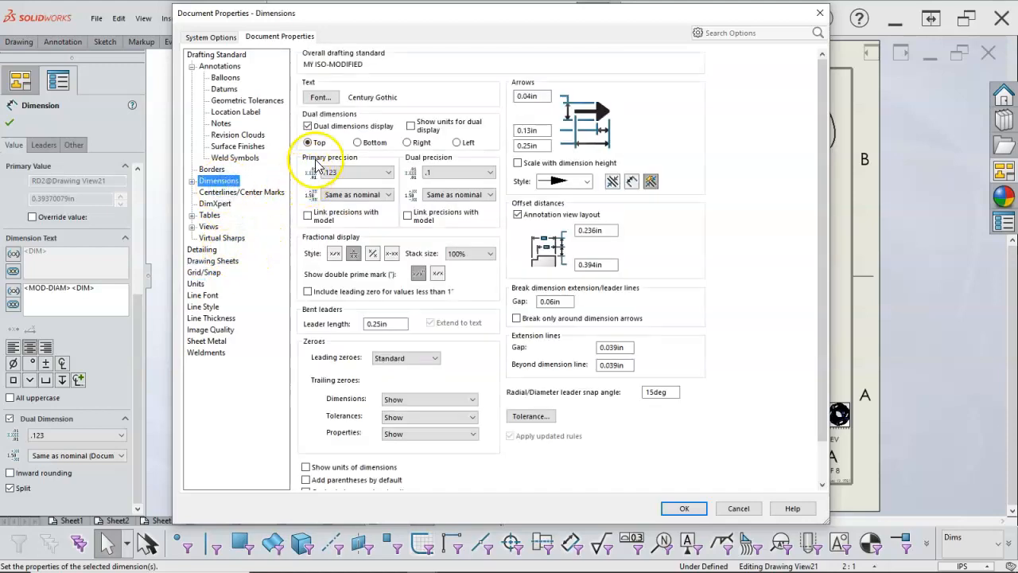
{"action": "left_click", "coordinate": [357, 143]}
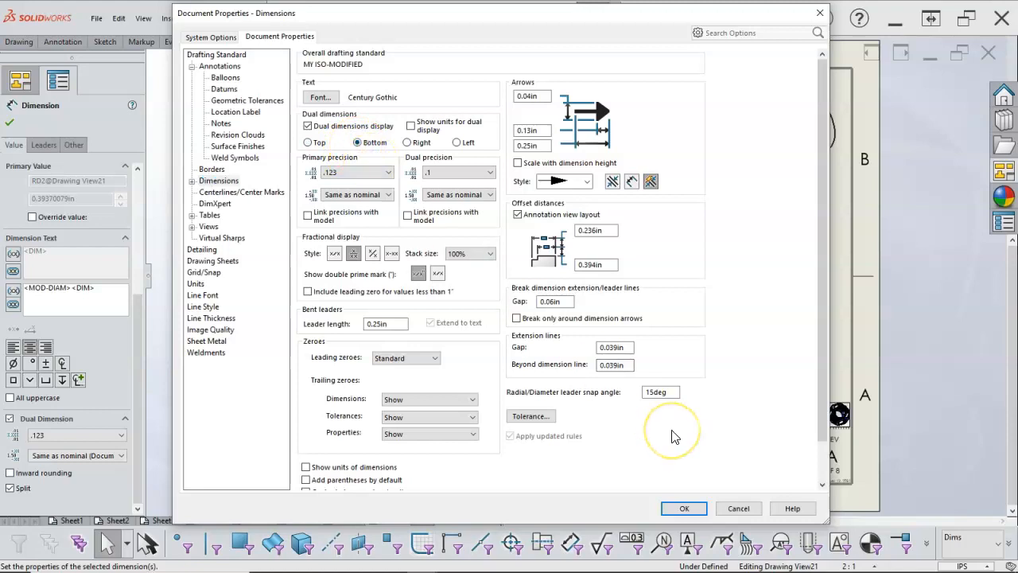
{"action": "left_click", "coordinate": [684, 509]}
{"action": "left_click", "coordinate": [392, 326]}
{"action": "mouse_move", "coordinate": [391, 322]}
{"action": "left_mouse_down"}
{"action": "mouse_move", "coordinate": [394, 304]}
{"action": "mouse_move", "coordinate": [388, 310]}
{"action": "left_mouse_up"}
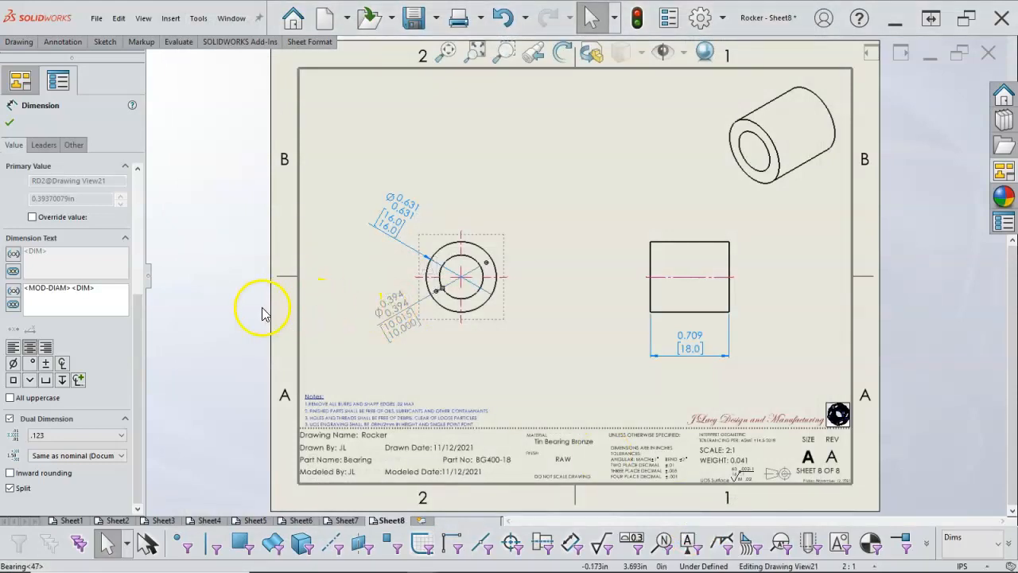
Set the Bearing inner diameter's primary unit precision to .1234 and deselect the dimension
{"action": "left_click_drag", "start_coordinate": [140, 304], "coordinate": [137, 209]}
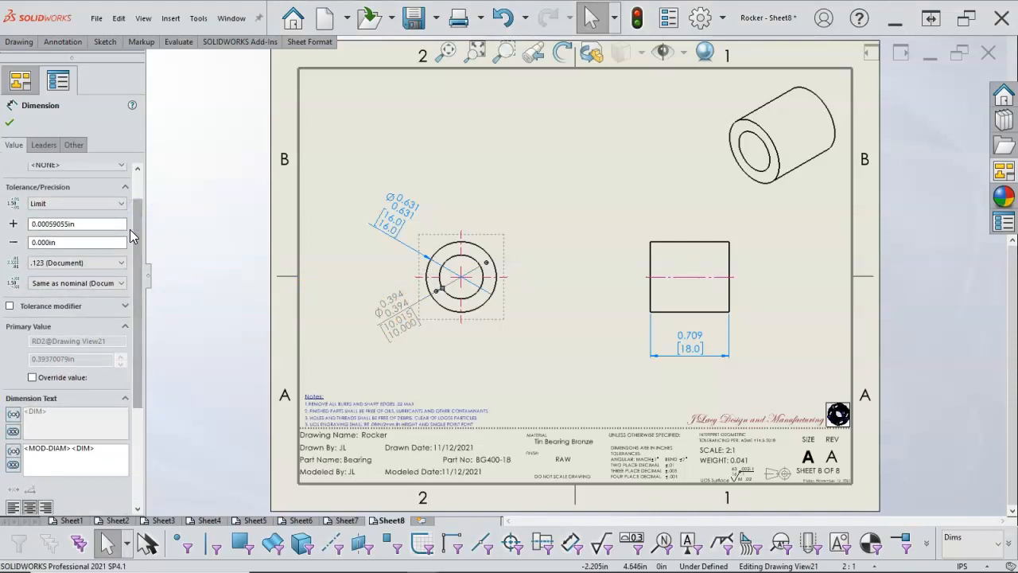
{"action": "left_click", "coordinate": [124, 224]}
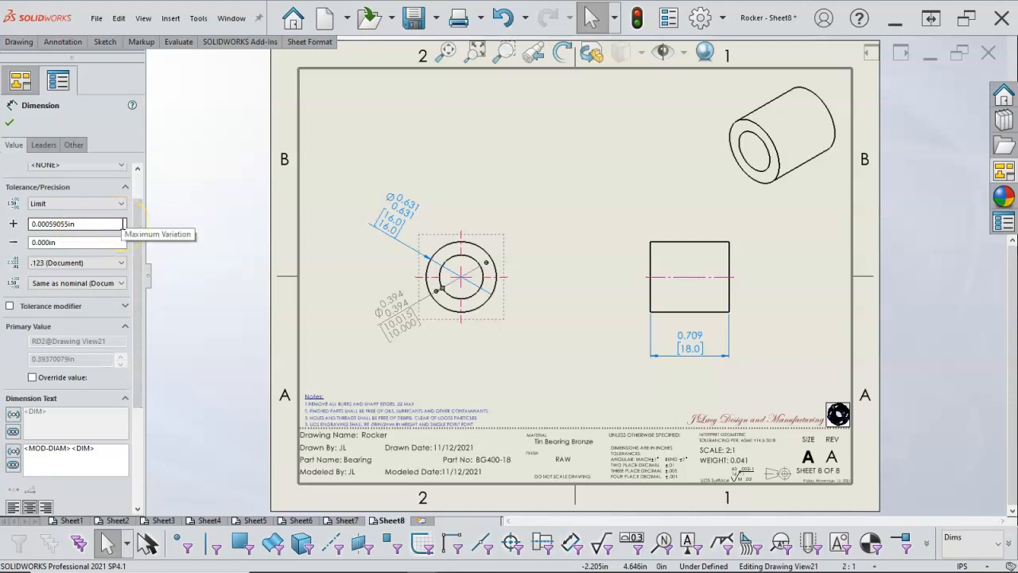
{"action": "left_click", "coordinate": [121, 263]}
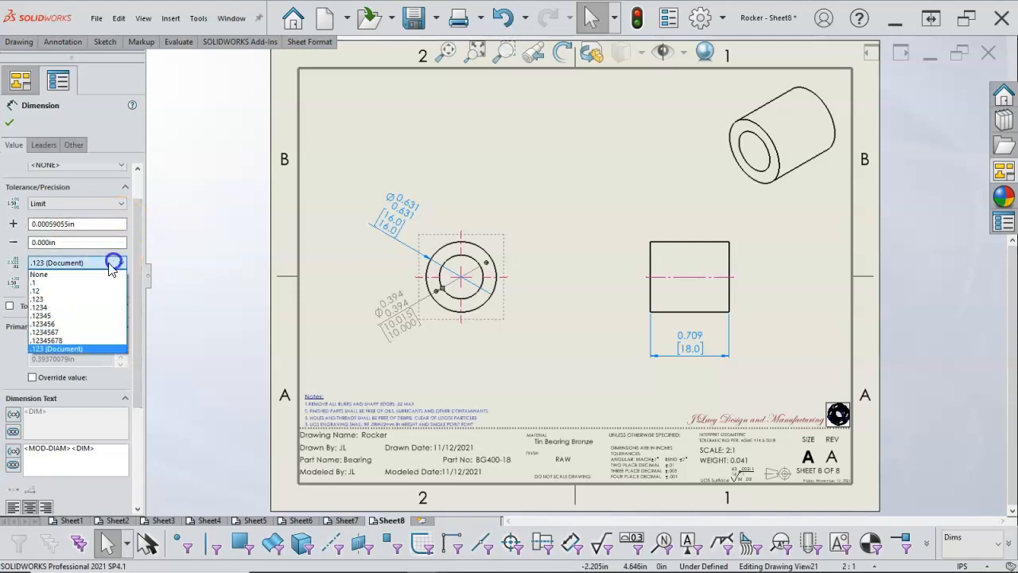
{"action": "left_click", "coordinate": [70, 307]}
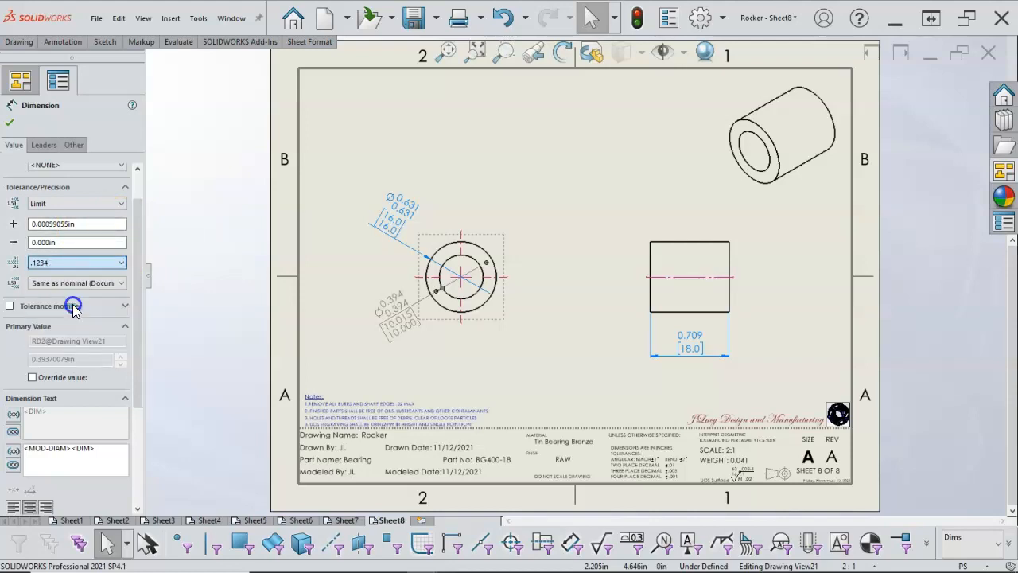
{"action": "left_click", "coordinate": [322, 255]}
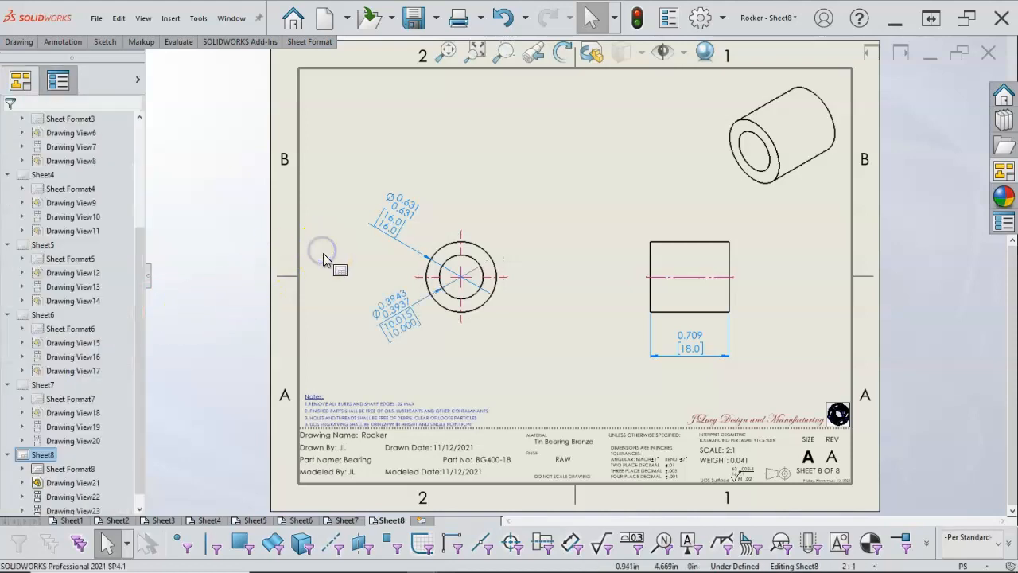
{"action": "left_click", "coordinate": [339, 269]}
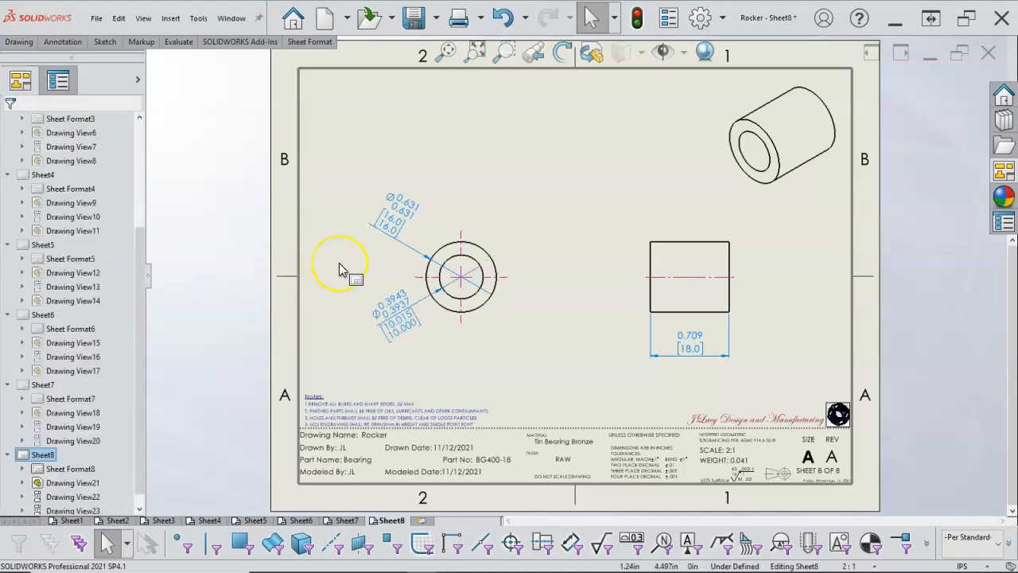
{"action": "left_click", "coordinate": [377, 302]}
{"action": "left_click", "coordinate": [360, 269]}
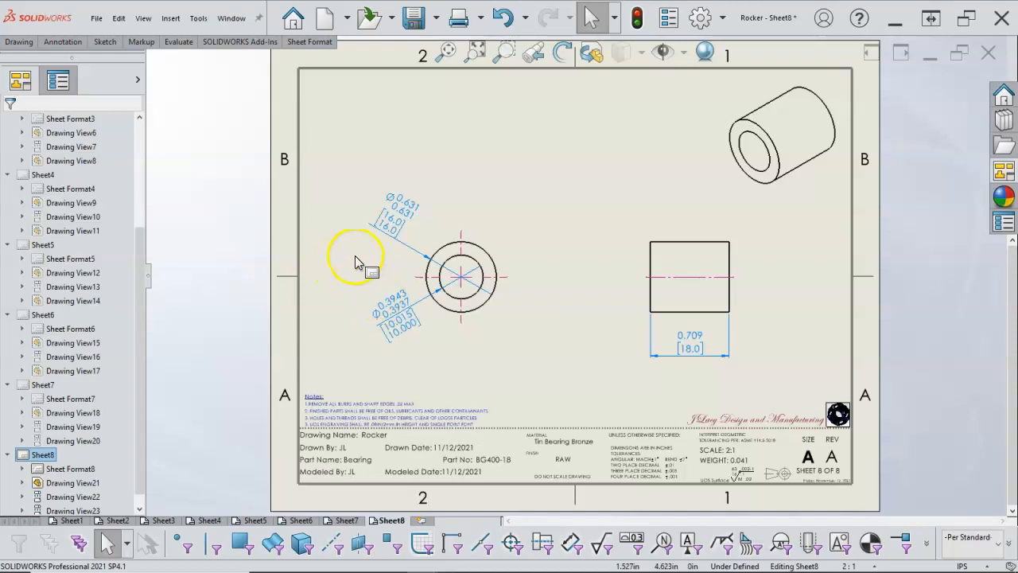
Set the Bearing outer diameter's primary unit precision to .1234
{"action": "left_click", "coordinate": [391, 213]}
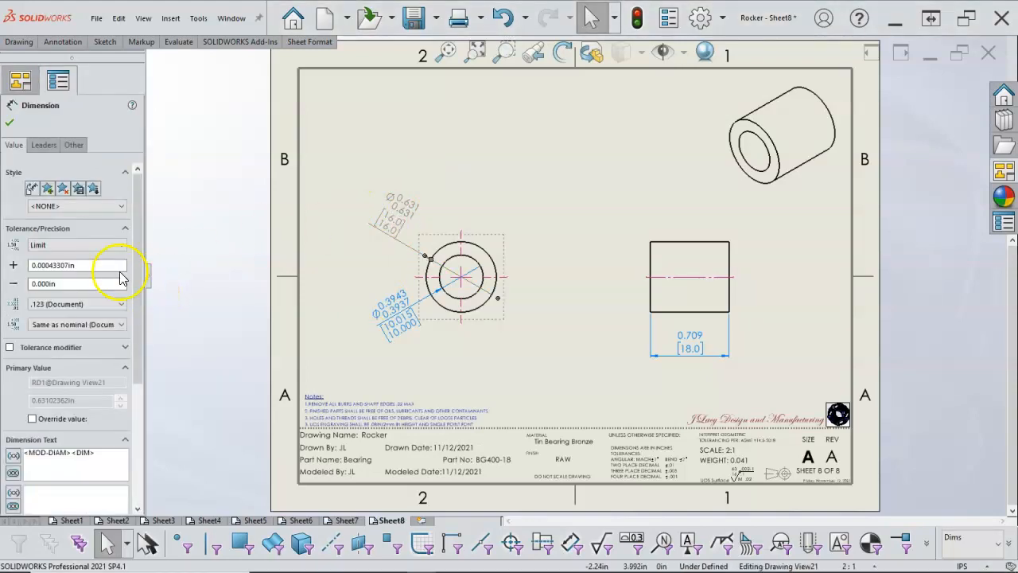
{"action": "left_click", "coordinate": [89, 303]}
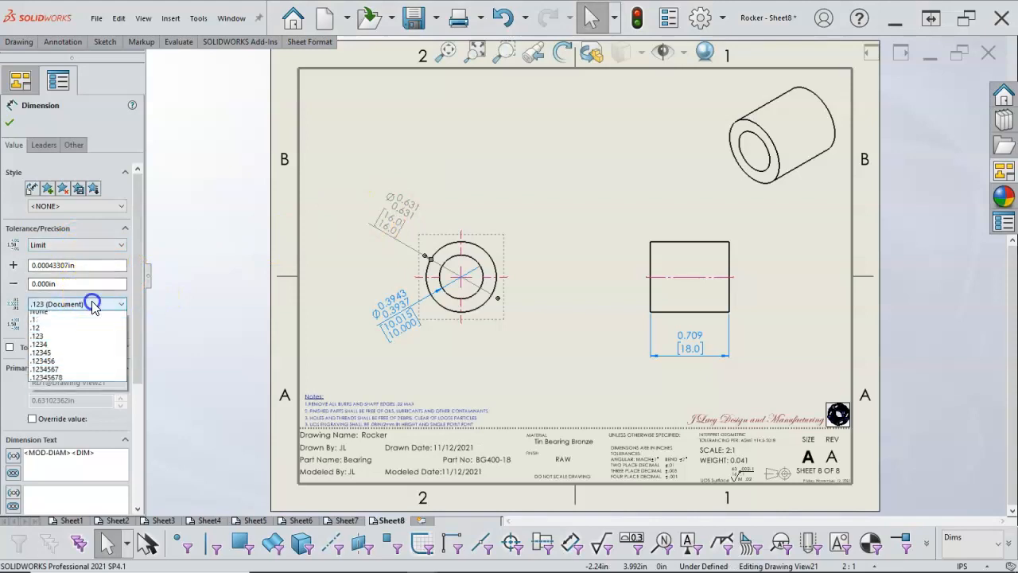
{"action": "left_click", "coordinate": [72, 349]}
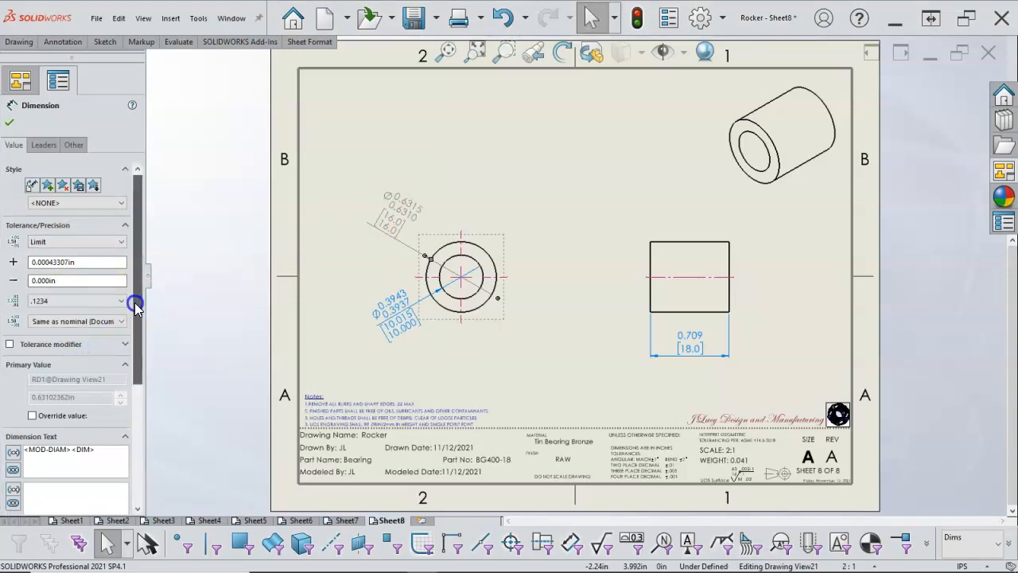
Enable Split for the outer diameter's dual dimension, set its dual precision to .123 and accept the dimension
{"action": "left_click_drag", "start_coordinate": [132, 295], "coordinate": [127, 455]}
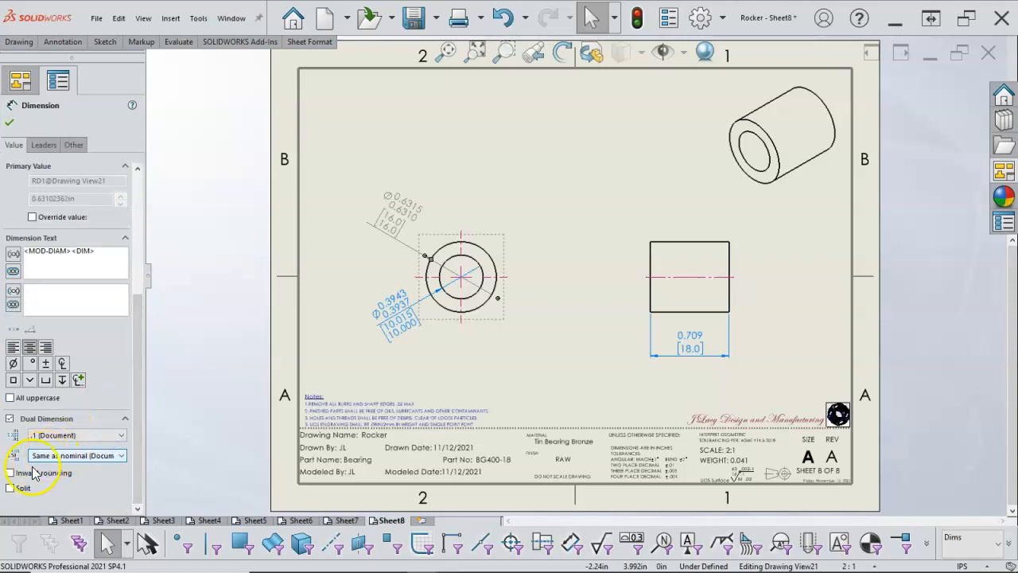
{"action": "left_click", "coordinate": [10, 489]}
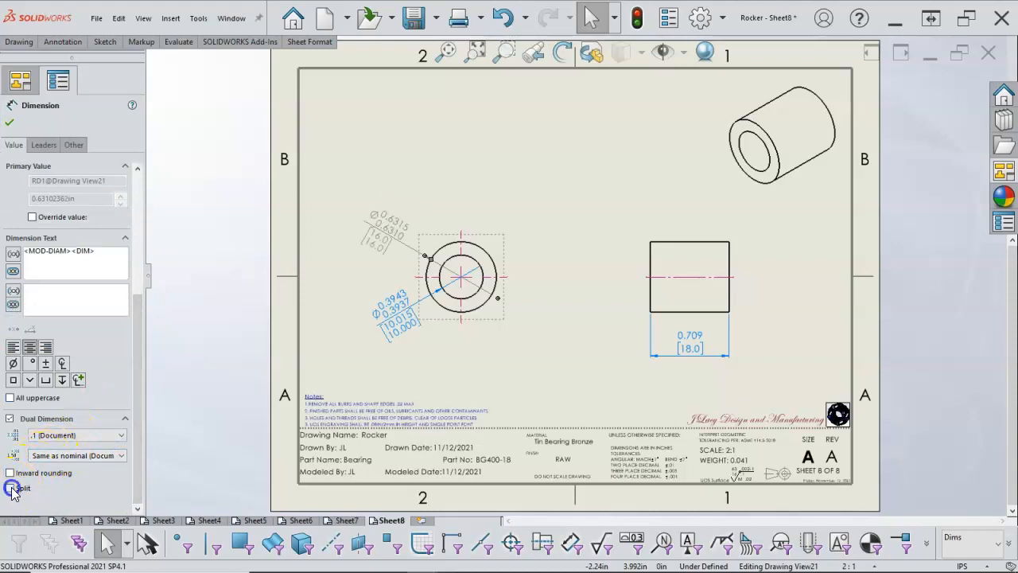
{"action": "left_click", "coordinate": [87, 437]}
{"action": "left_click", "coordinate": [68, 472]}
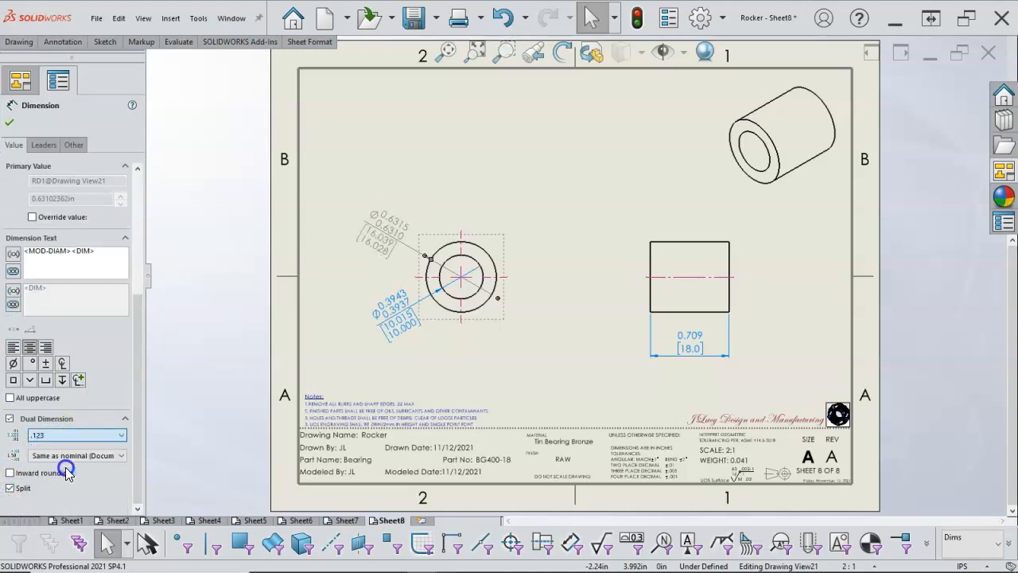
{"action": "left_click", "coordinate": [9, 121]}
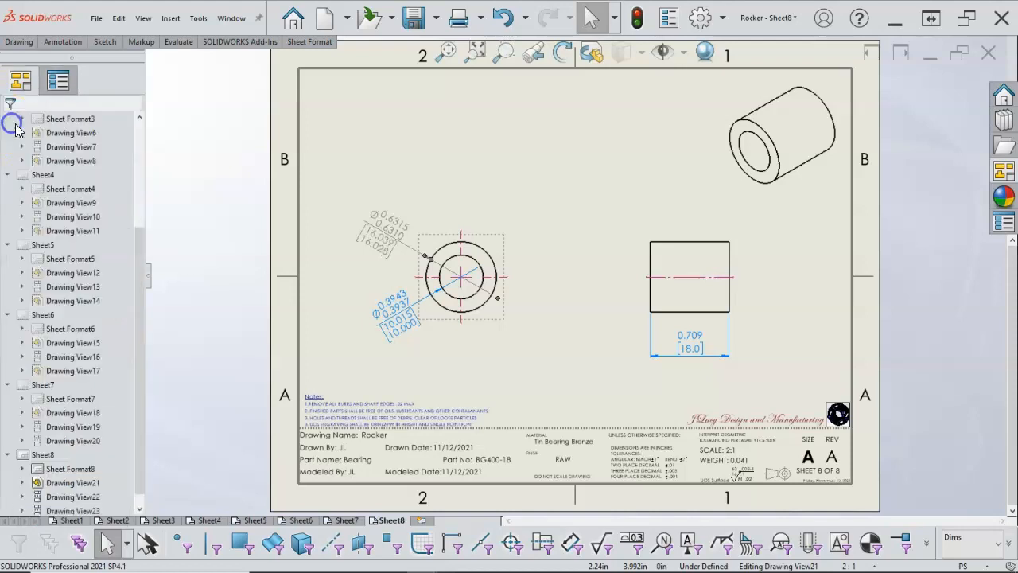
{"action": "left_click", "coordinate": [479, 165]}
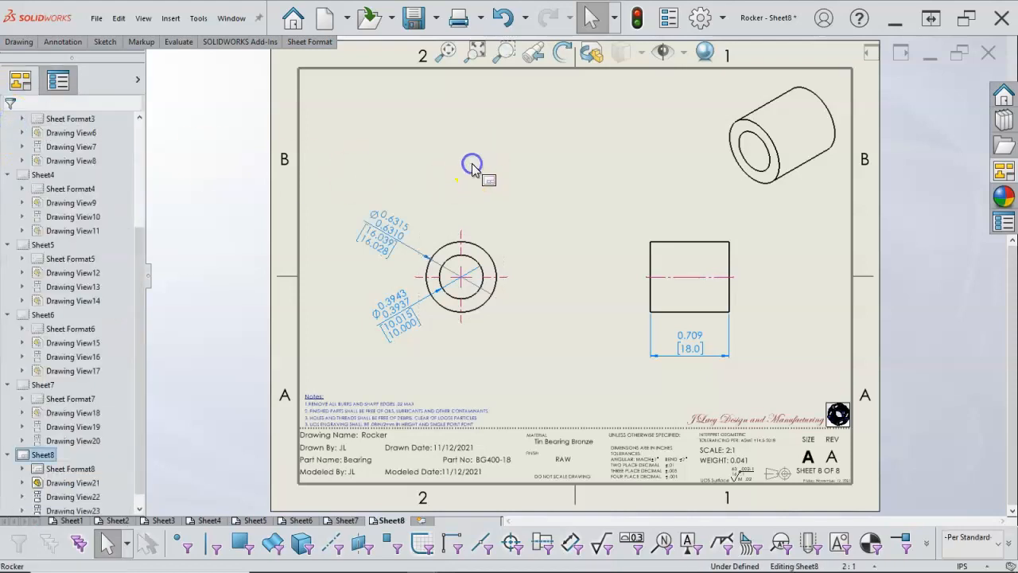
Move the Bearing's circular end view on Sheet8 slightly closer to its side view
{"action": "left_click", "coordinate": [694, 364]}
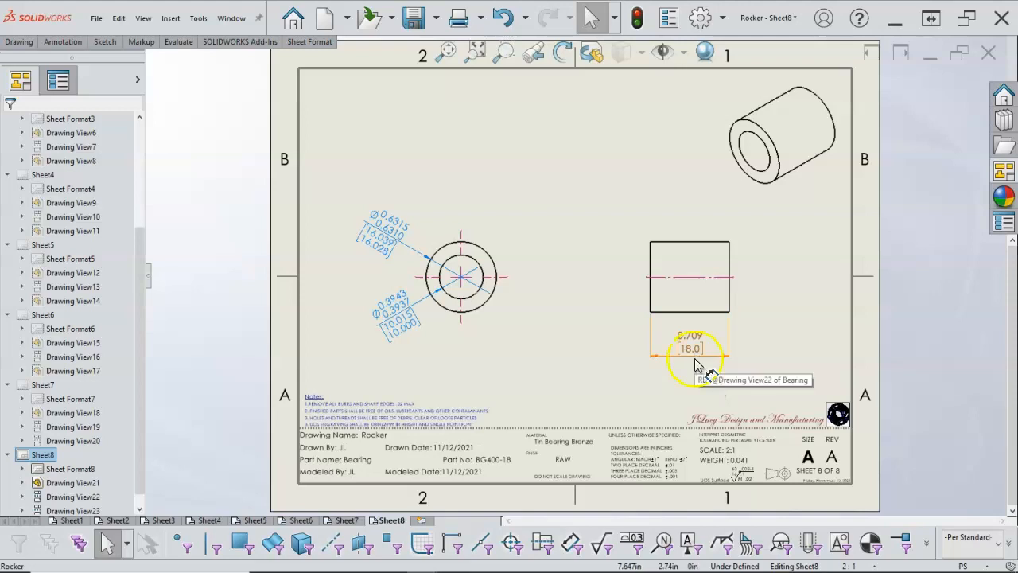
{"action": "left_click", "coordinate": [707, 365]}
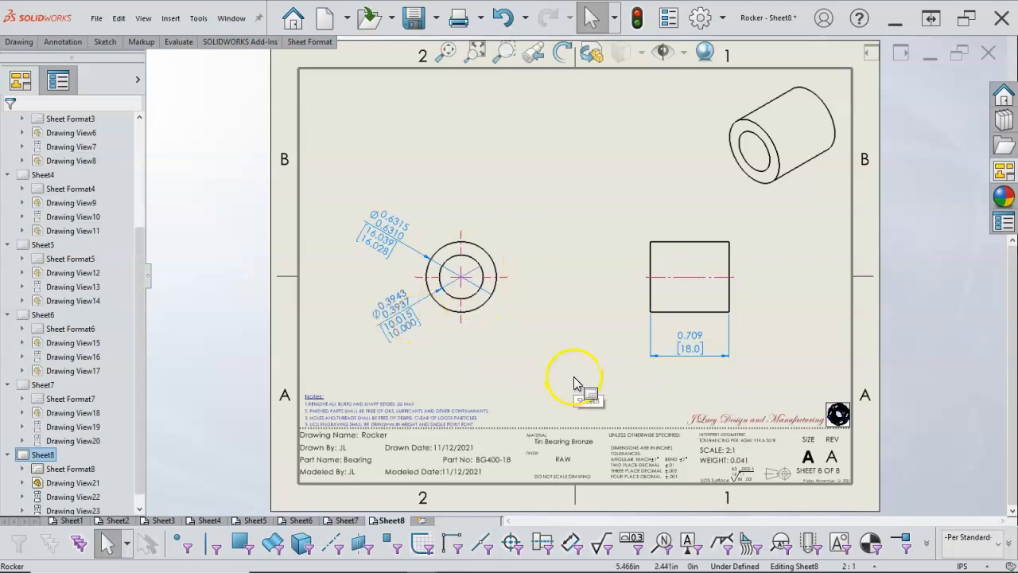
{"action": "left_click", "coordinate": [466, 361]}
{"action": "left_click", "coordinate": [511, 306]}
{"action": "left_click_drag", "start_coordinate": [513, 309], "coordinate": [537, 307]}
{"action": "left_click", "coordinate": [550, 337]}
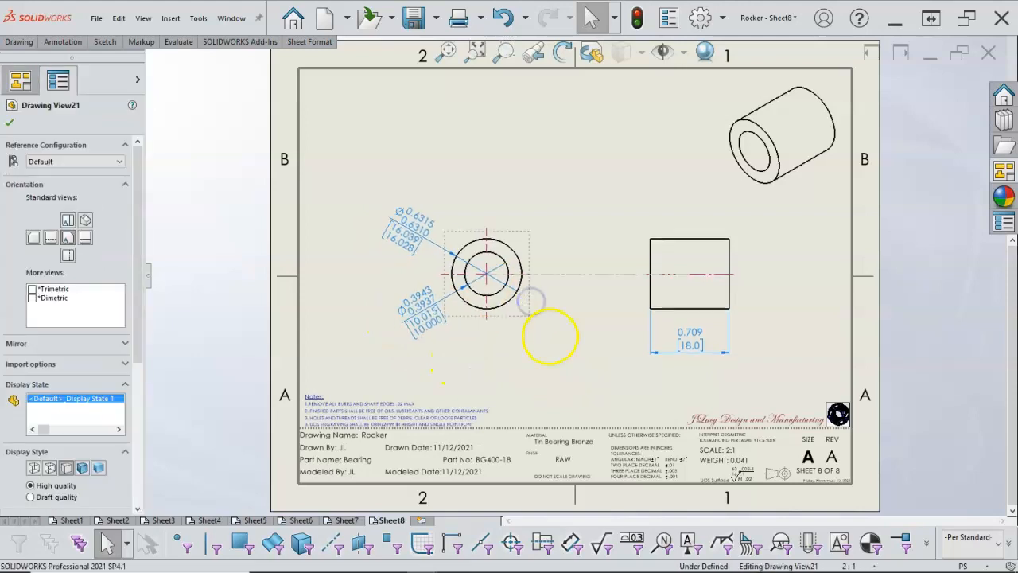
Dimension the diameter of the Pin's circular end view on Sheet7
{"action": "left_click", "coordinate": [347, 521]}
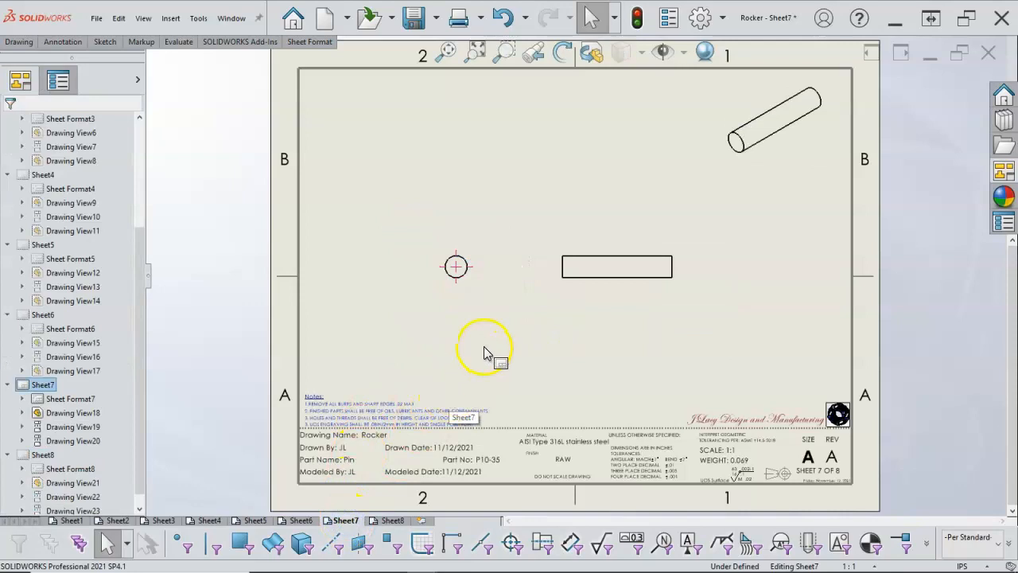
{"action": "right_click", "coordinate": [486, 353]}
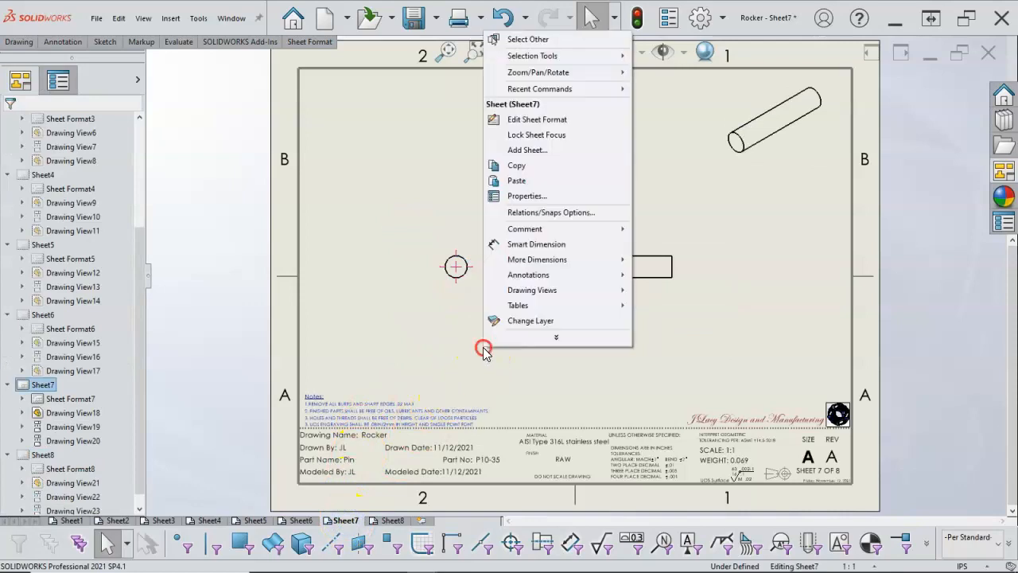
{"action": "left_click", "coordinate": [529, 244]}
{"action": "left_click", "coordinate": [451, 283]}
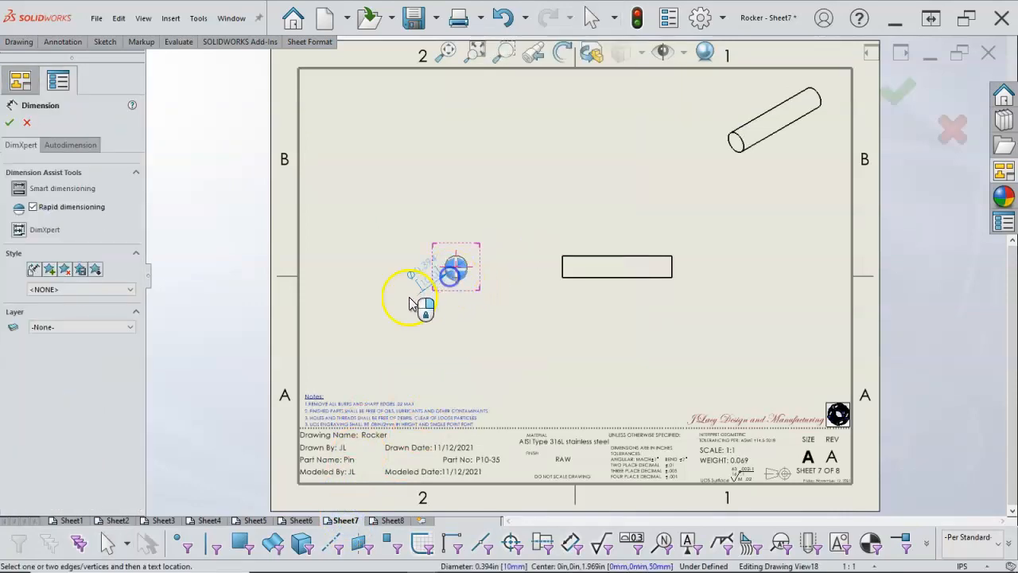
{"action": "left_click", "coordinate": [387, 300]}
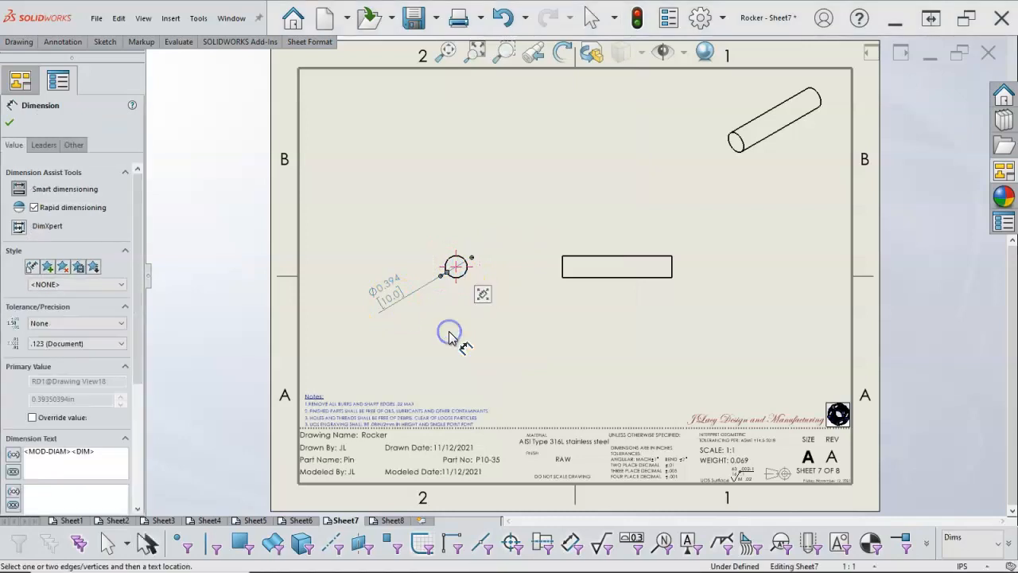
{"action": "key", "text": "Escape"}
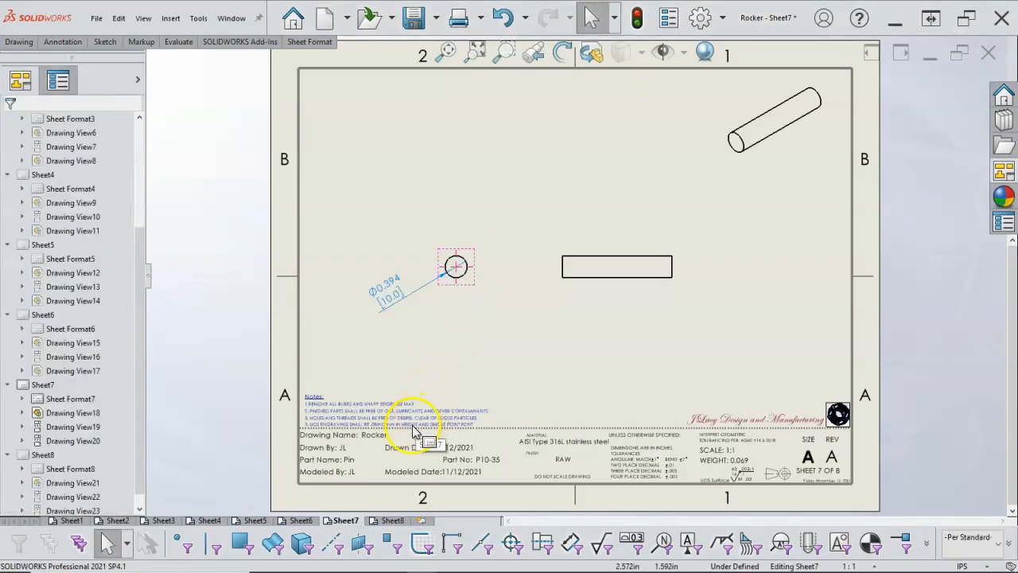
Save the Bearing inner diameter's formatting on Sheet8 as a dimension style named "in4 - mm3"
{"action": "left_click", "coordinate": [390, 520]}
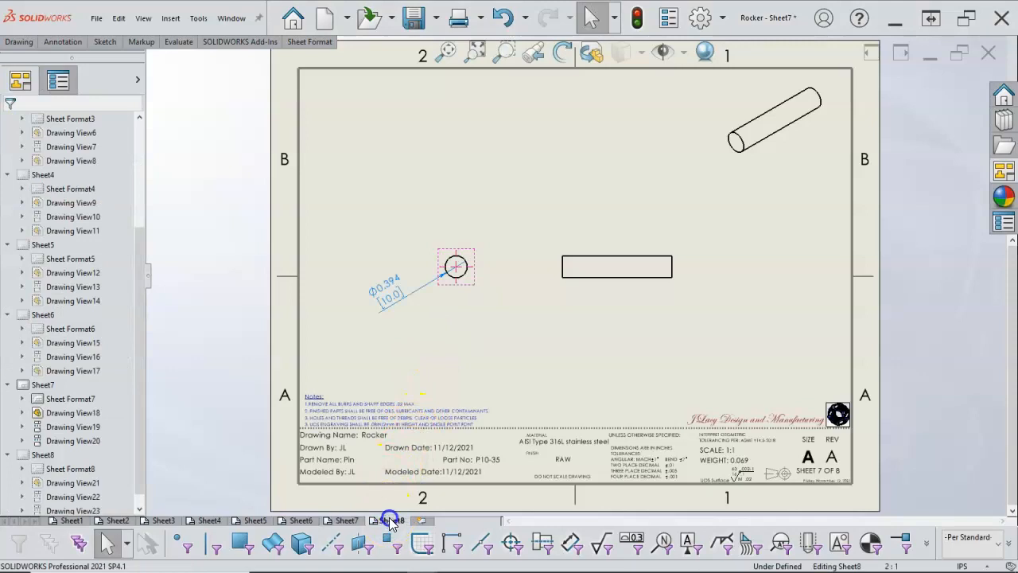
{"action": "left_click", "coordinate": [437, 317]}
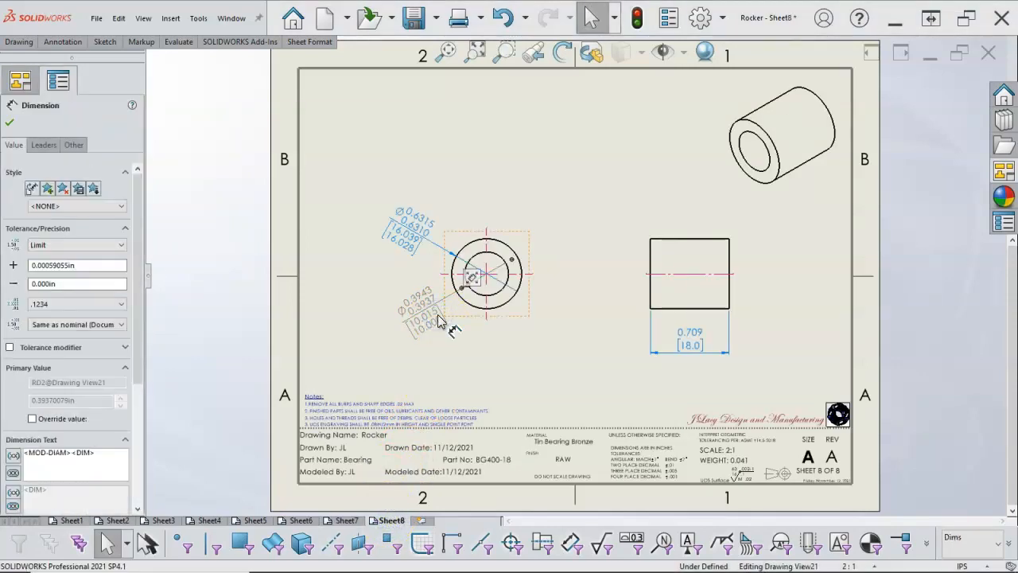
{"action": "left_click", "coordinate": [46, 190]}
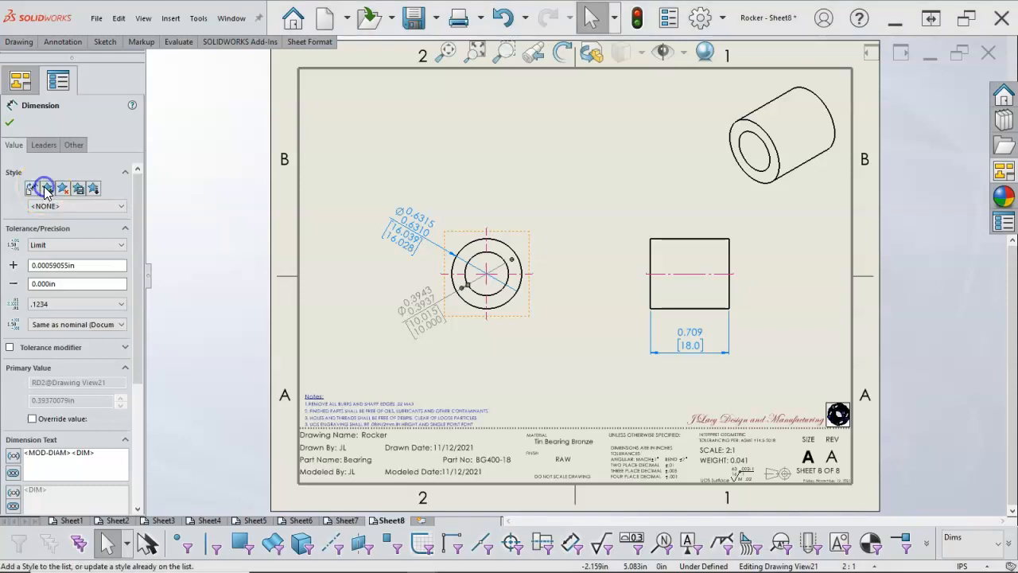
{"action": "left_click", "coordinate": [401, 281]}
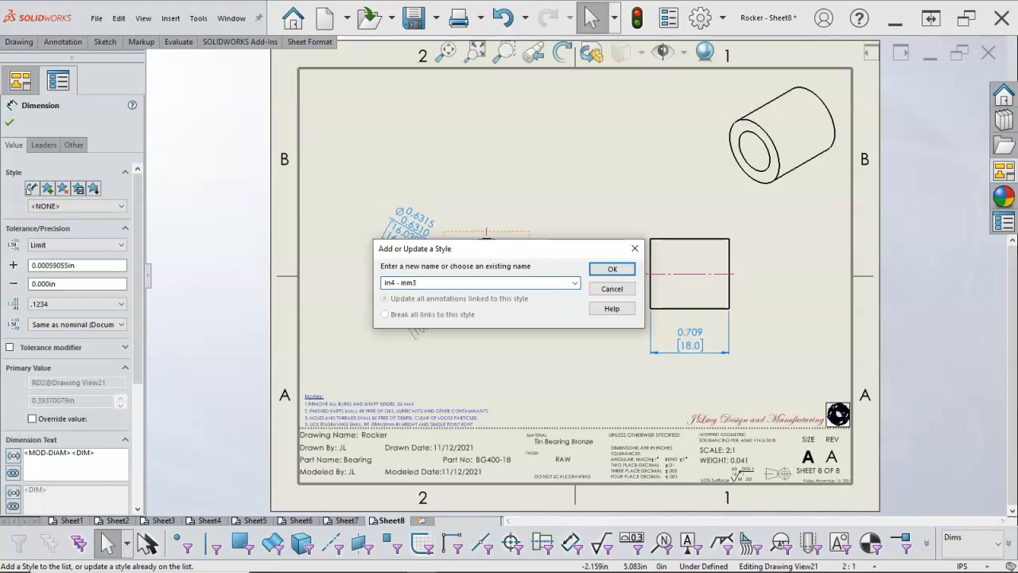
{"action": "left_click", "coordinate": [610, 270]}
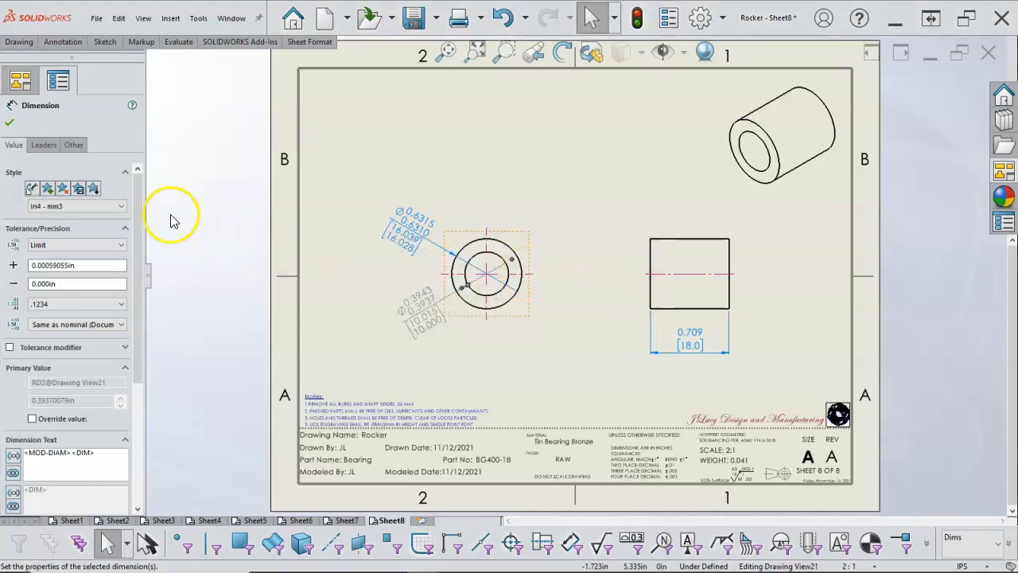
{"action": "left_click", "coordinate": [9, 122]}
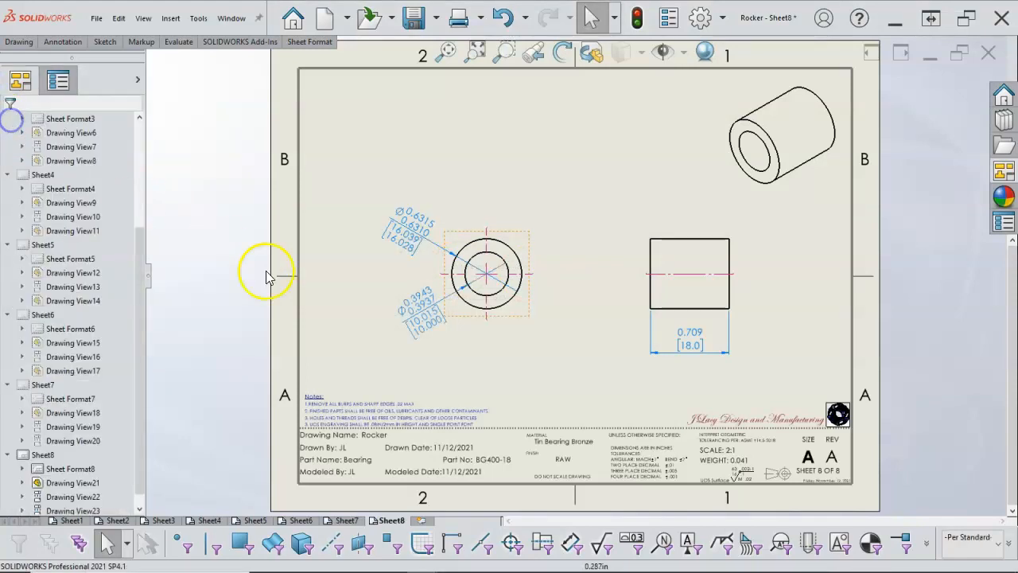
Apply the "in4 - mm3" style to the Pin's diameter dimension on Sheet7
{"action": "left_click", "coordinate": [343, 520]}
{"action": "left_click", "coordinate": [390, 308]}
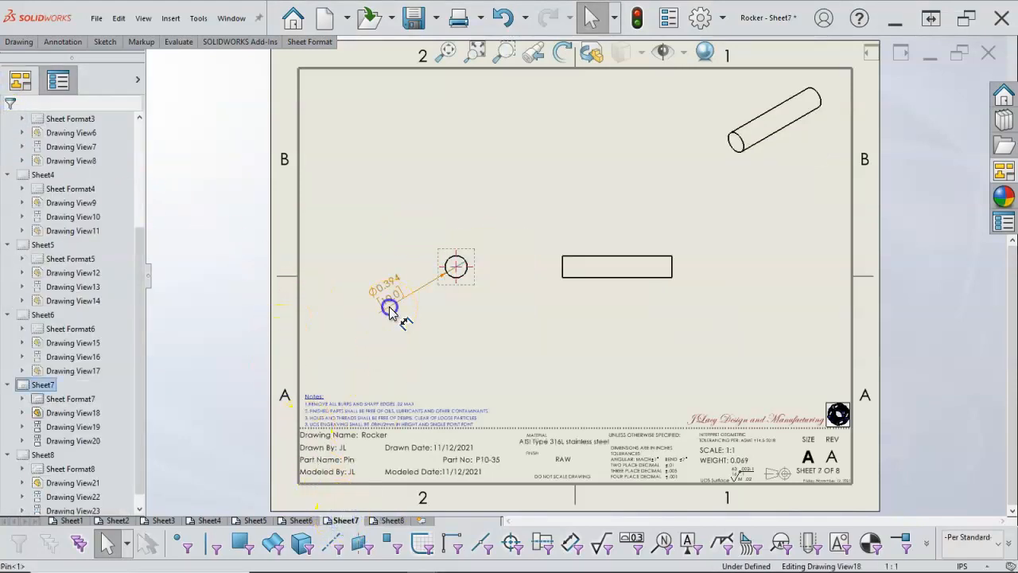
{"action": "left_click", "coordinate": [79, 206]}
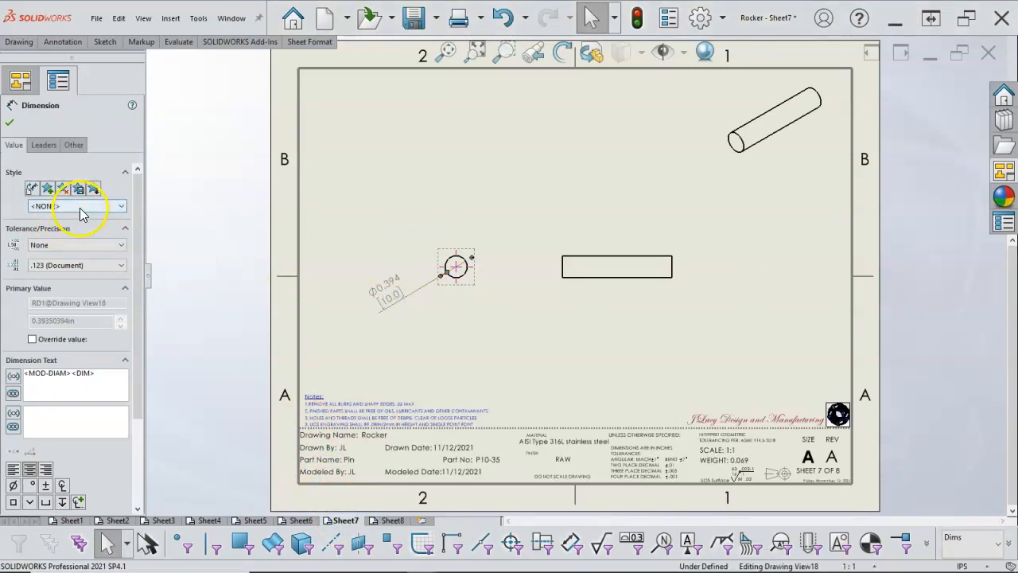
{"action": "left_click", "coordinate": [74, 225]}
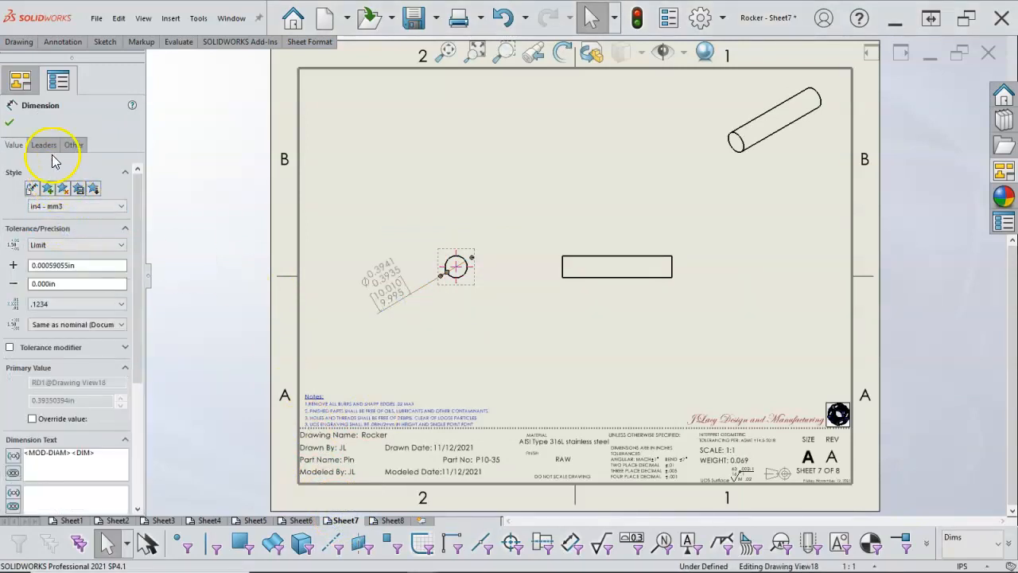
Enable Split for the Pin diameter's dual dimension and reposition the dimension to the upper left of the circle
{"action": "scroll", "coordinate": [135, 311], "scroll_direction": "down", "scroll_amount": 5}
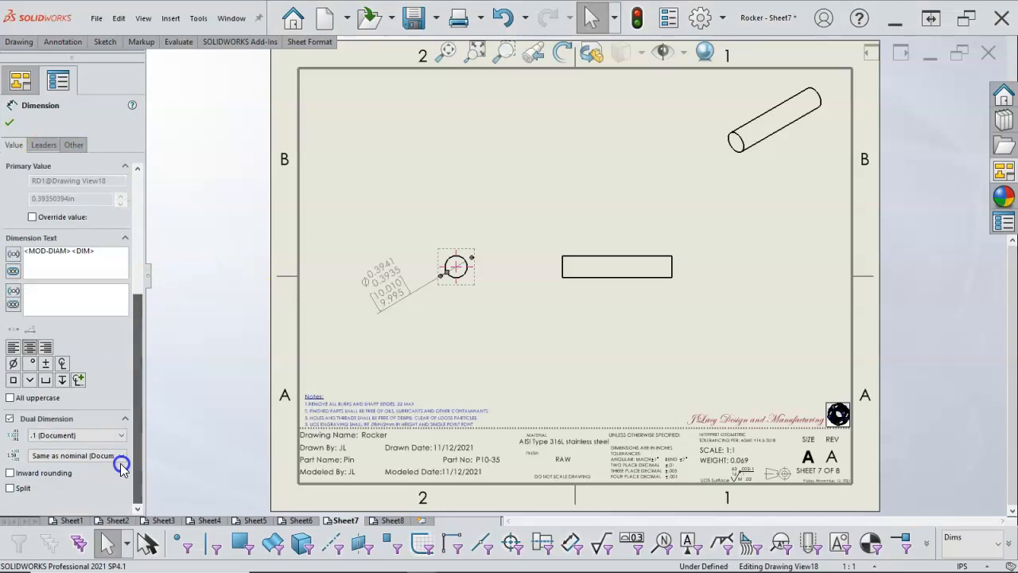
{"action": "left_click", "coordinate": [12, 487]}
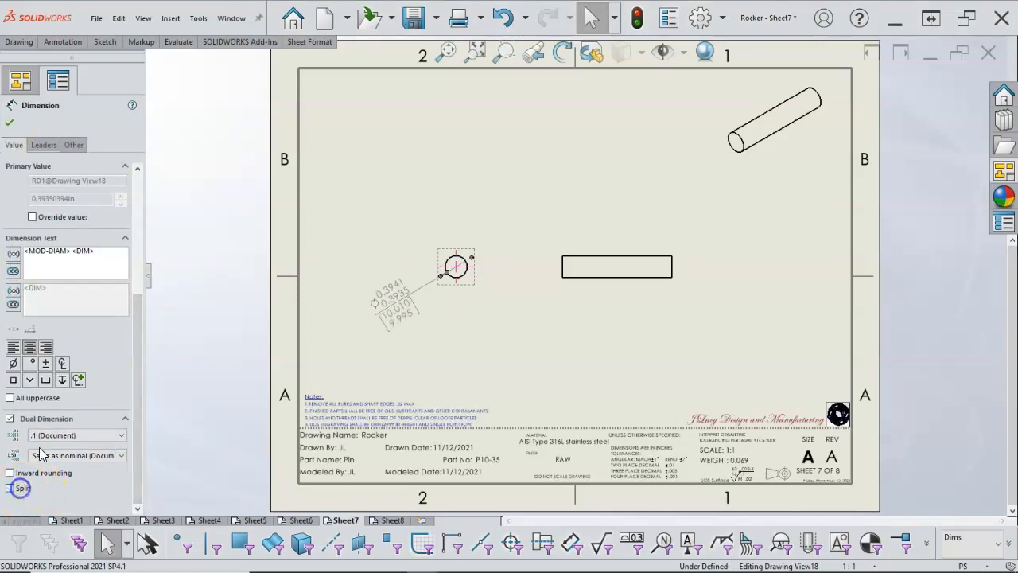
{"action": "left_click", "coordinate": [9, 121]}
{"action": "left_click_drag", "start_coordinate": [378, 292], "coordinate": [396, 237]}
{"action": "left_click", "coordinate": [530, 314]}
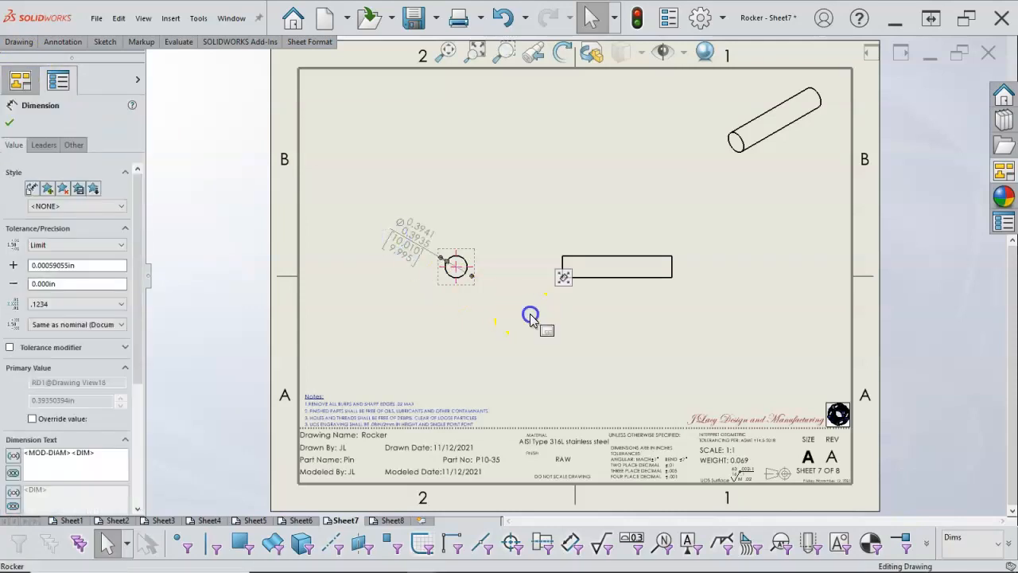
Dimension the Pin's overall length below its side view with Smart Dimension
{"action": "right_click", "coordinate": [530, 315]}
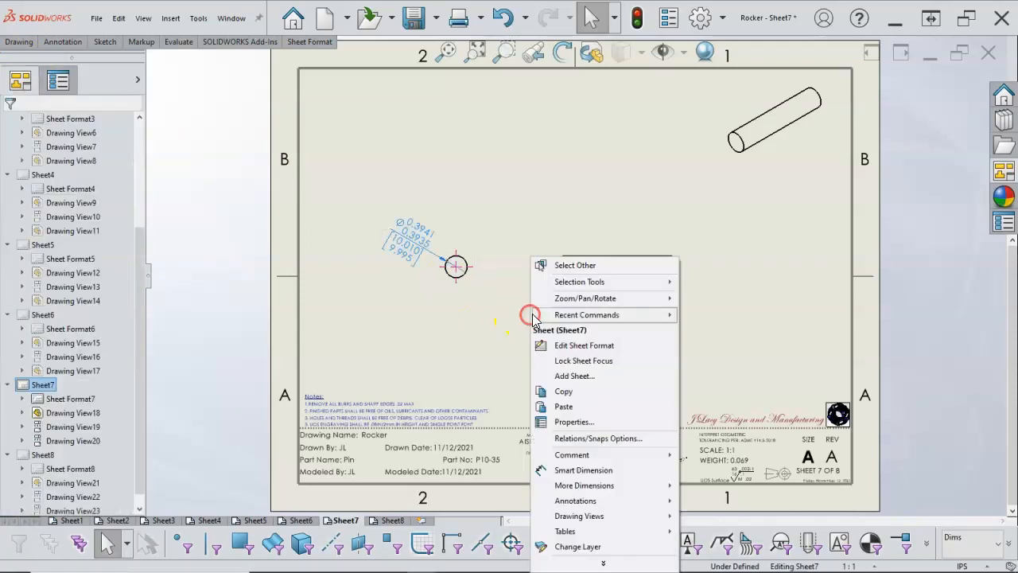
{"action": "left_click", "coordinate": [582, 469]}
{"action": "left_click", "coordinate": [602, 278]}
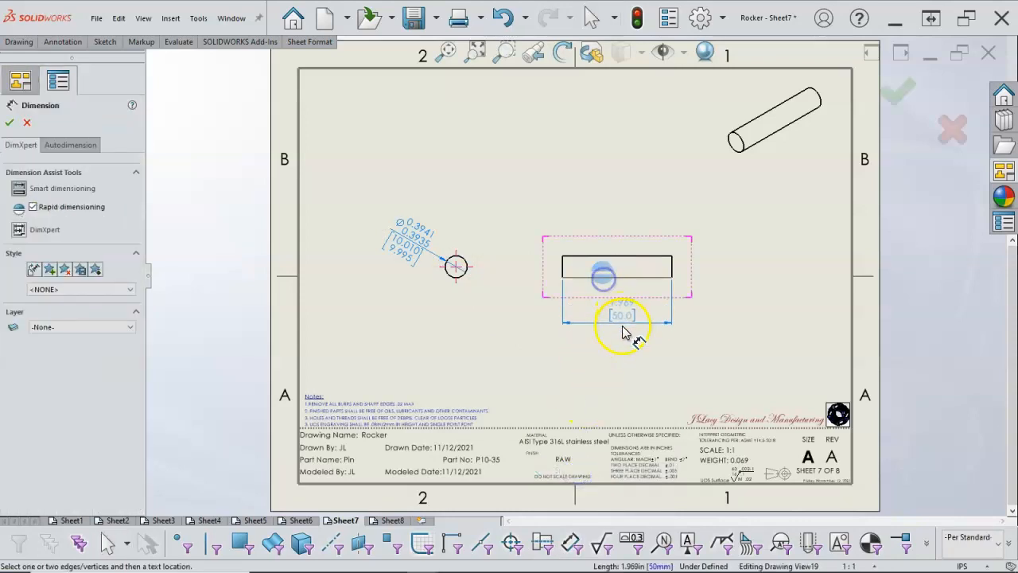
{"action": "left_click", "coordinate": [620, 332]}
{"action": "left_click", "coordinate": [485, 337]}
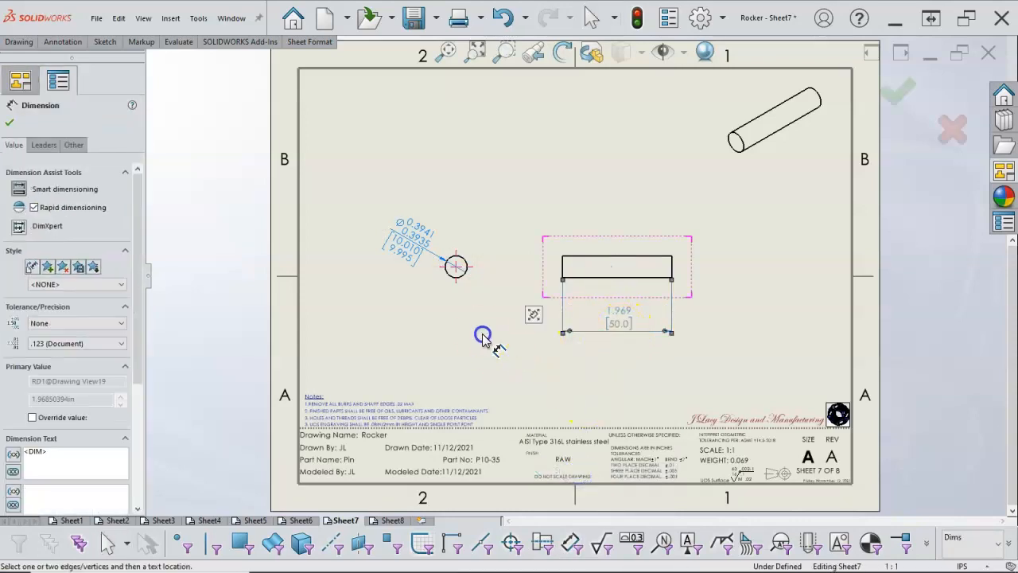
{"action": "left_click", "coordinate": [446, 296]}
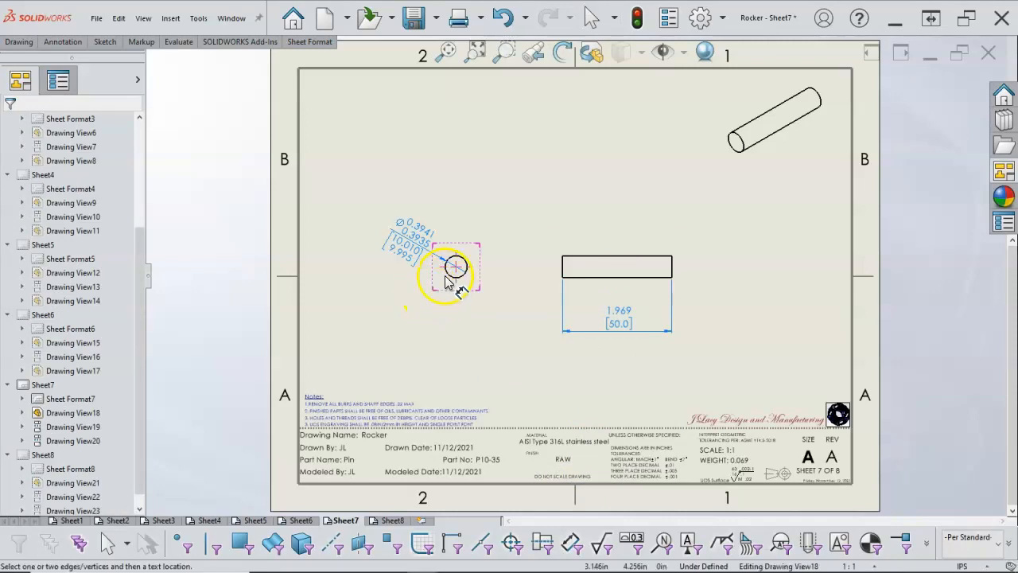
{"action": "left_click", "coordinate": [623, 326]}
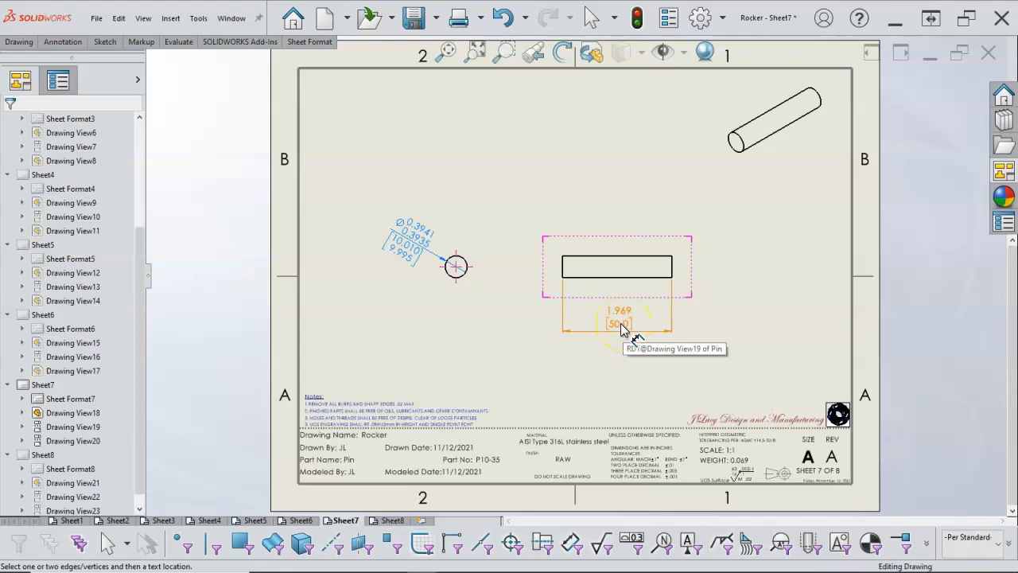
{"action": "left_click", "coordinate": [588, 340]}
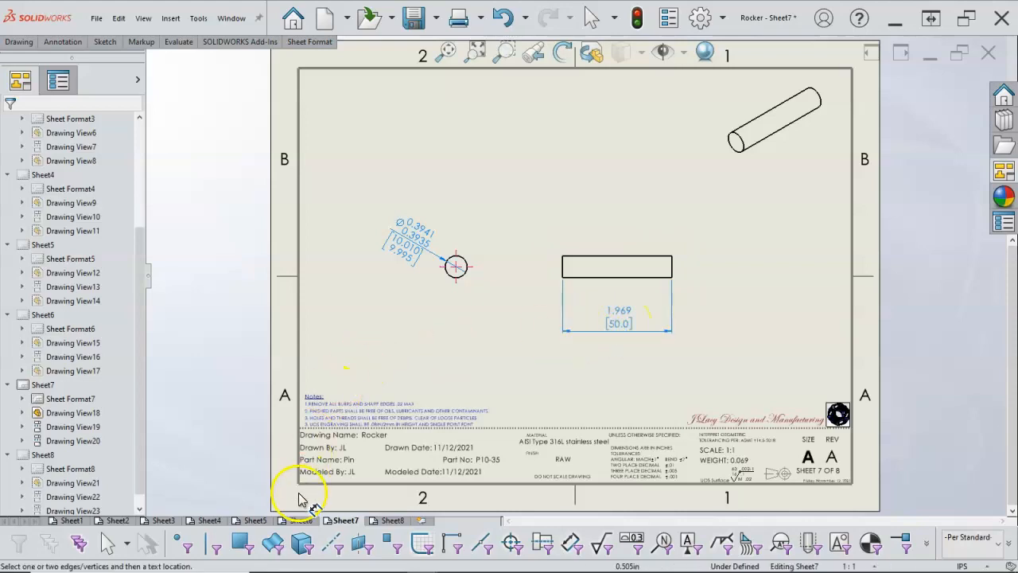
Open Sheet6 and examine the Link 140 dimensions on textbook page 636, returning the reference window to the side
{"action": "left_click", "coordinate": [300, 520]}
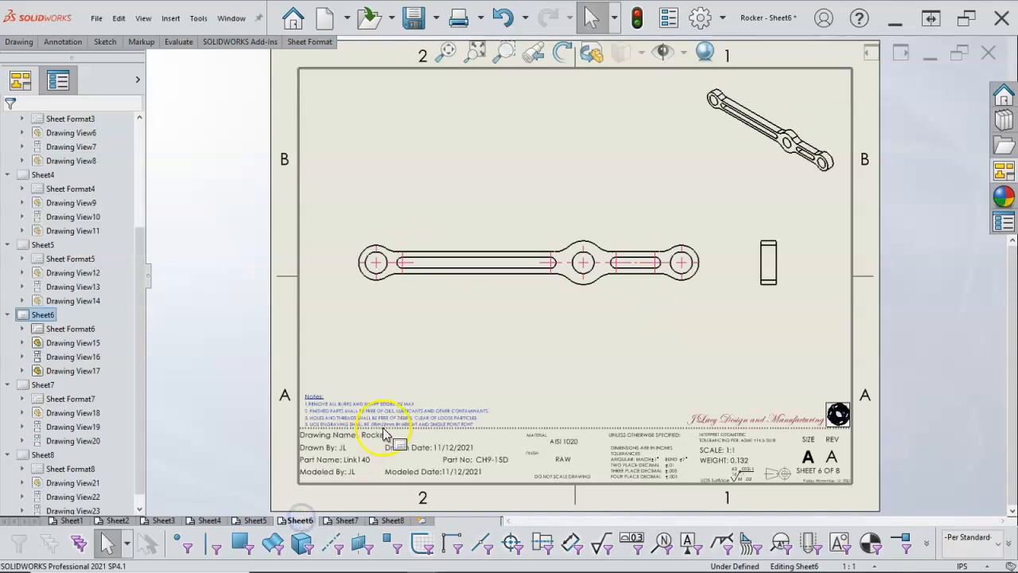
{"action": "left_click", "coordinate": [495, 306]}
{"action": "mouse_move", "coordinate": [1017, 98]}
{"action": "left_mouse_down"}
{"action": "mouse_move", "coordinate": [981, 126]}
{"action": "mouse_move", "coordinate": [463, 68]}
{"action": "left_mouse_up"}
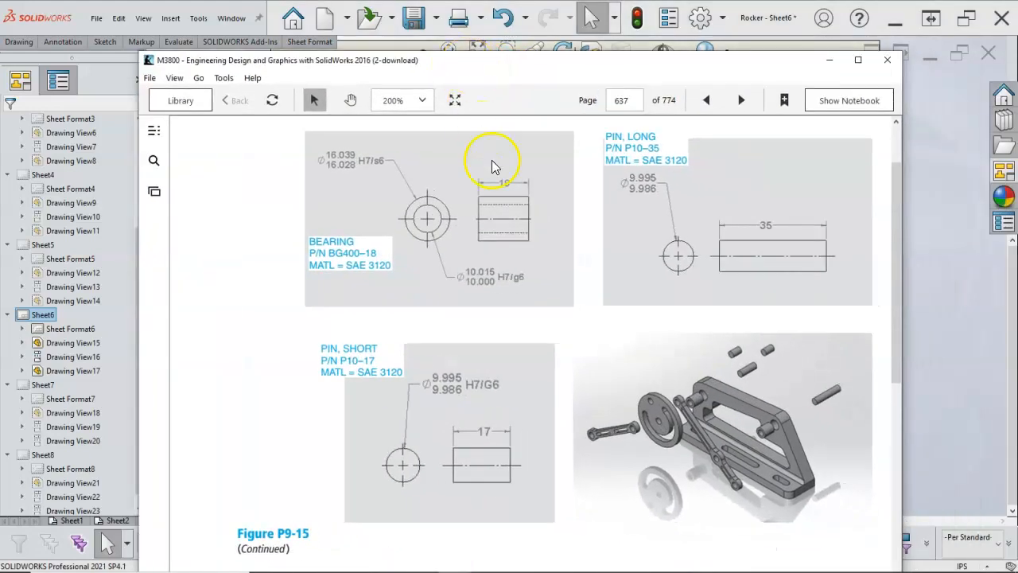
{"action": "scroll", "coordinate": [521, 219], "scroll_direction": "down", "scroll_amount": 5}
{"action": "scroll", "coordinate": [521, 228], "scroll_direction": "down", "scroll_amount": 5}
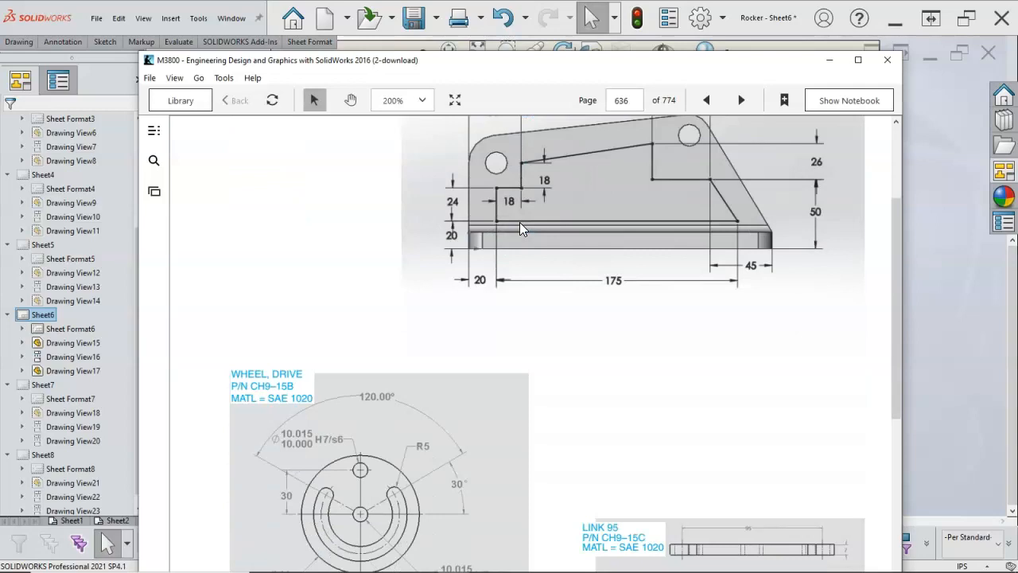
{"action": "scroll", "coordinate": [744, 368], "scroll_direction": "down", "scroll_amount": 3}
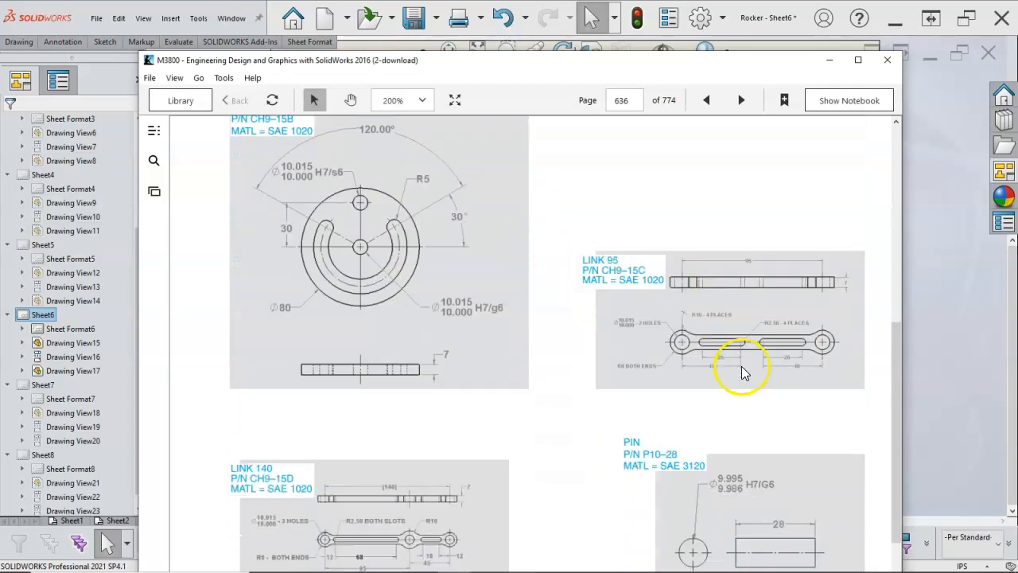
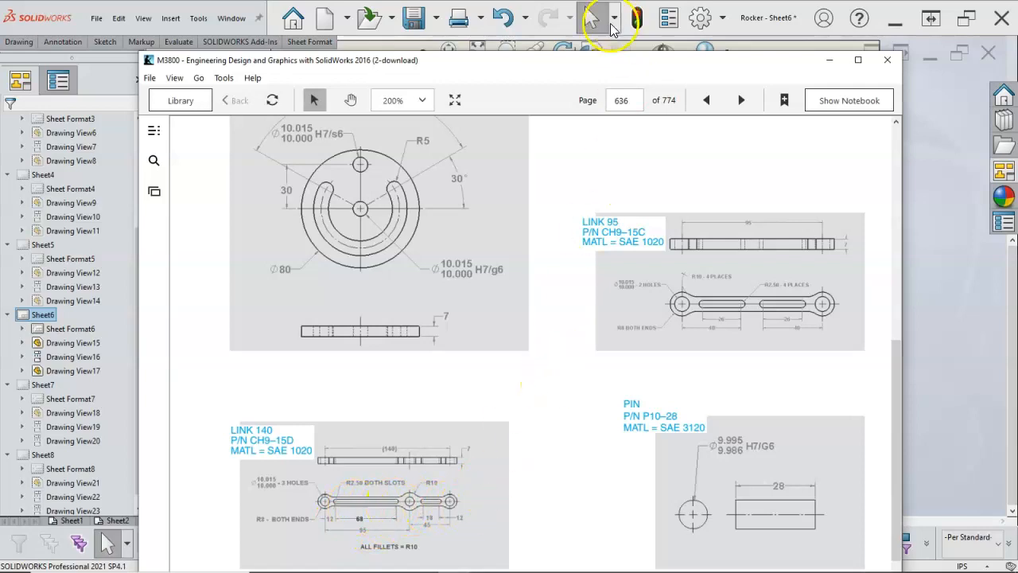
{"action": "left_click_drag", "start_coordinate": [596, 60], "coordinate": [1014, 59]}
{"action": "mouse_move", "coordinate": [714, 59]}
{"action": "left_mouse_down"}
{"action": "mouse_move", "coordinate": [870, 37]}
{"action": "mouse_move", "coordinate": [1015, 37]}
{"action": "left_mouse_up"}
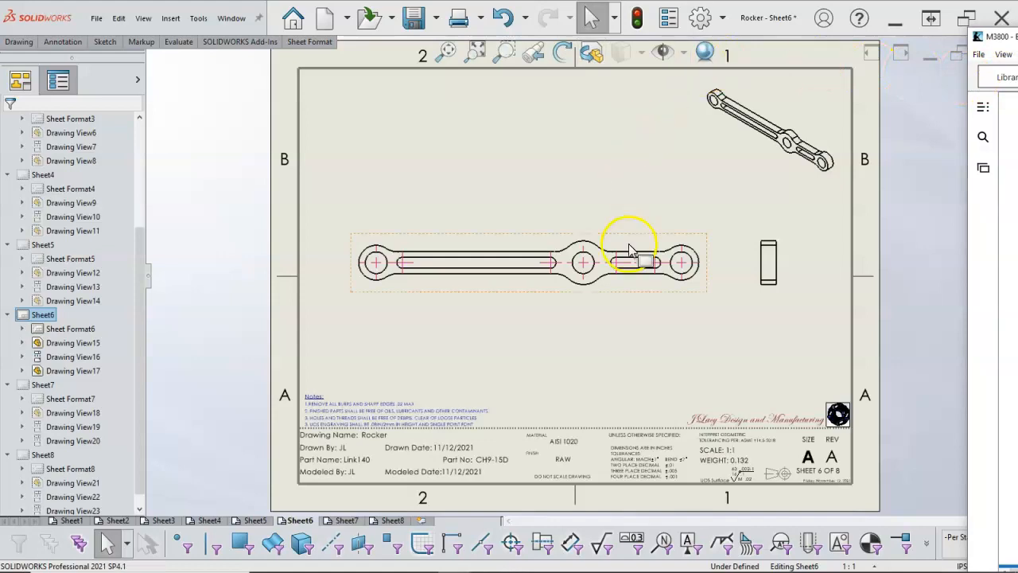
Dimension the horizontal distance from Link 140's middle hole to the near end centre of the short slot, placed below the front view
{"action": "left_click", "coordinate": [586, 325]}
{"action": "right_click", "coordinate": [586, 330]}
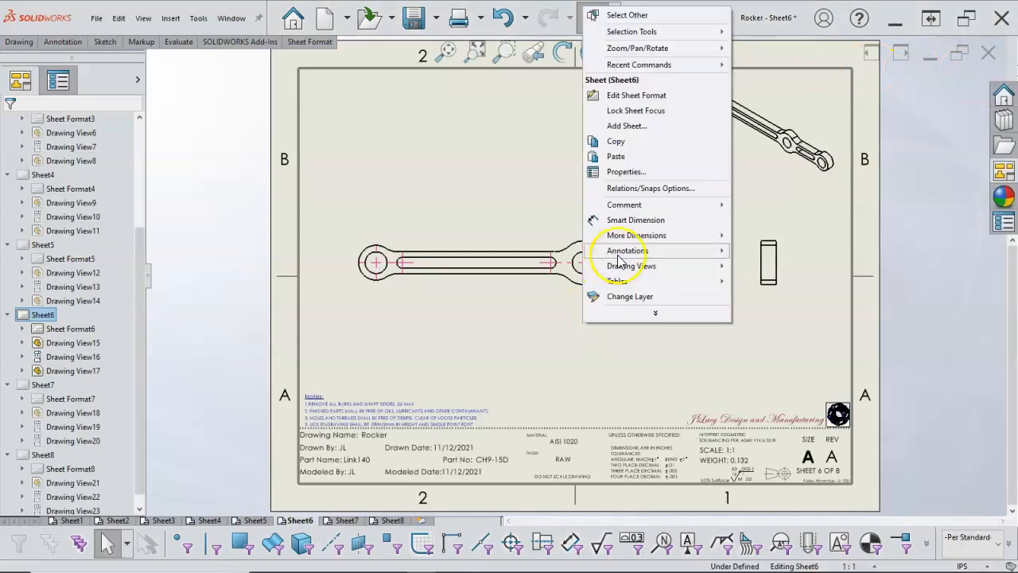
{"action": "mouse_move", "coordinate": [620, 256]}
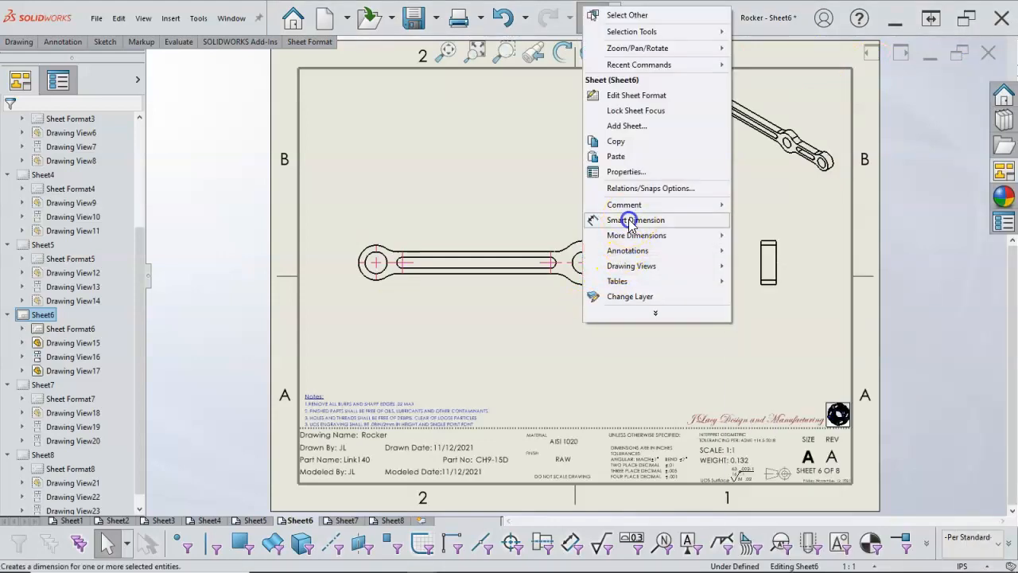
{"action": "left_click", "coordinate": [636, 219]}
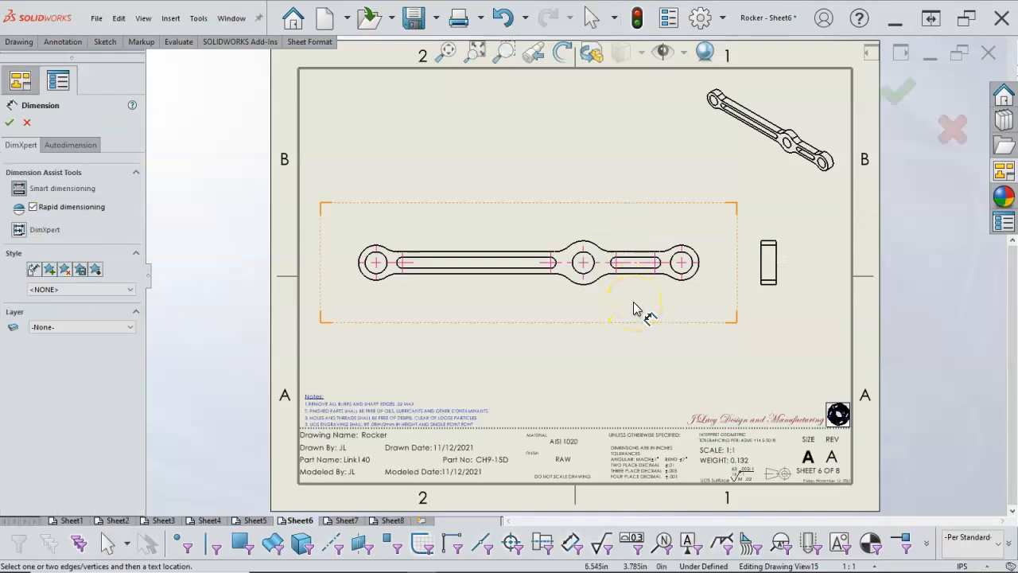
{"action": "left_click", "coordinate": [589, 285]}
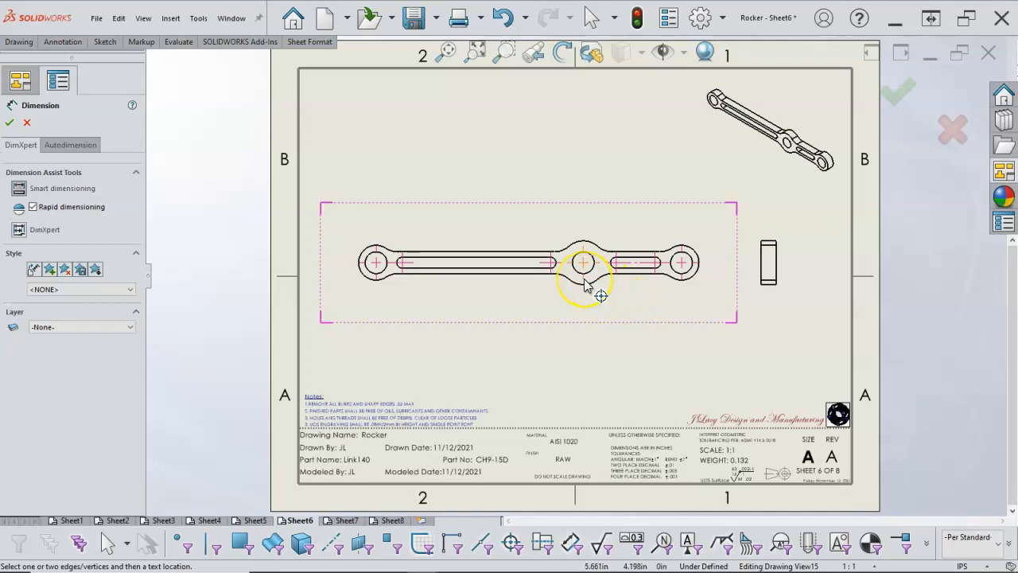
{"action": "left_click", "coordinate": [616, 263]}
{"action": "left_click", "coordinate": [602, 318]}
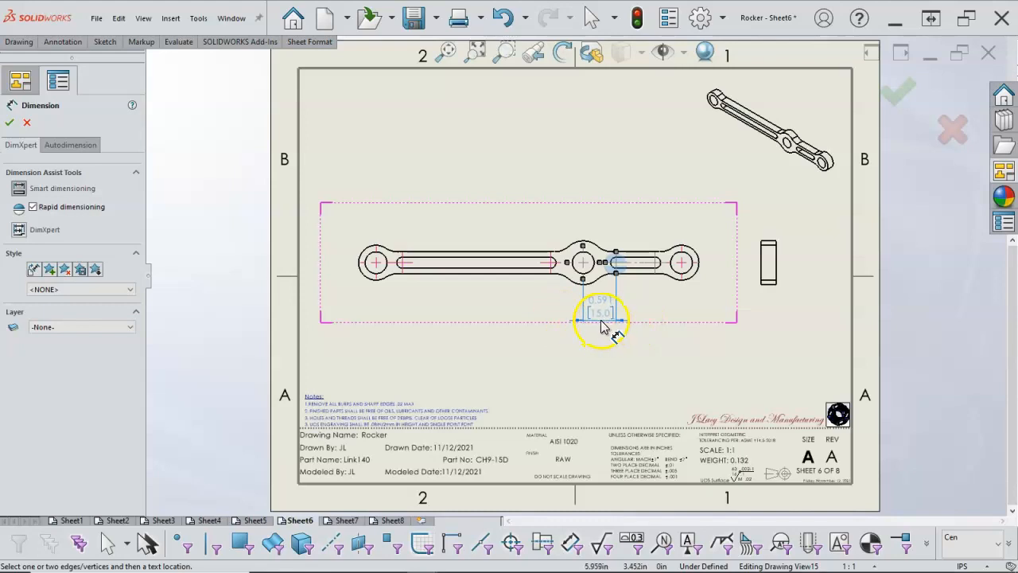
{"action": "left_click", "coordinate": [602, 324]}
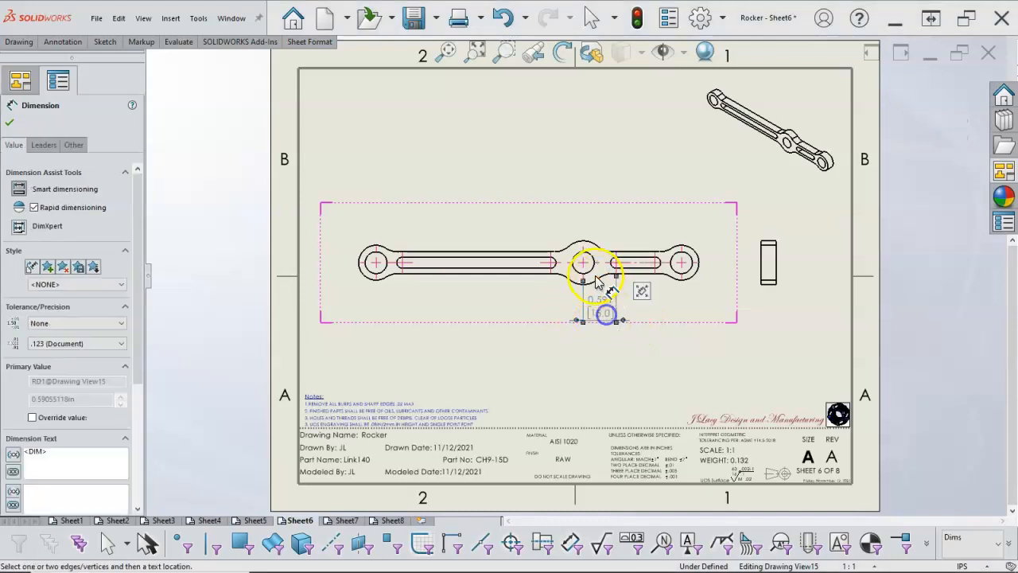
Dimension from the middle hole to the short slot's far end centre and to the right-hand hole, stacking both below the first dimension
{"action": "left_click", "coordinate": [585, 274]}
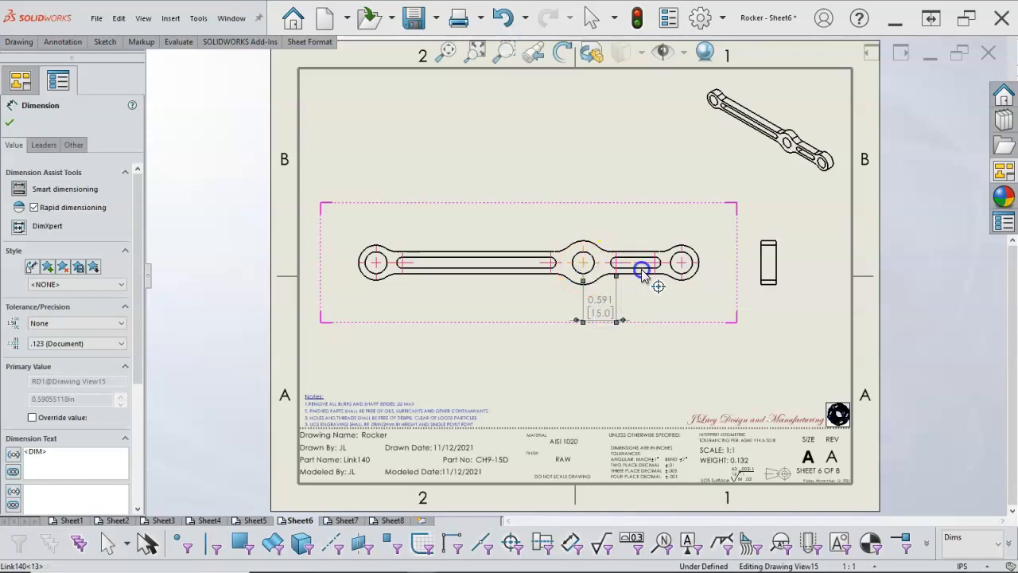
{"action": "left_click", "coordinate": [654, 275]}
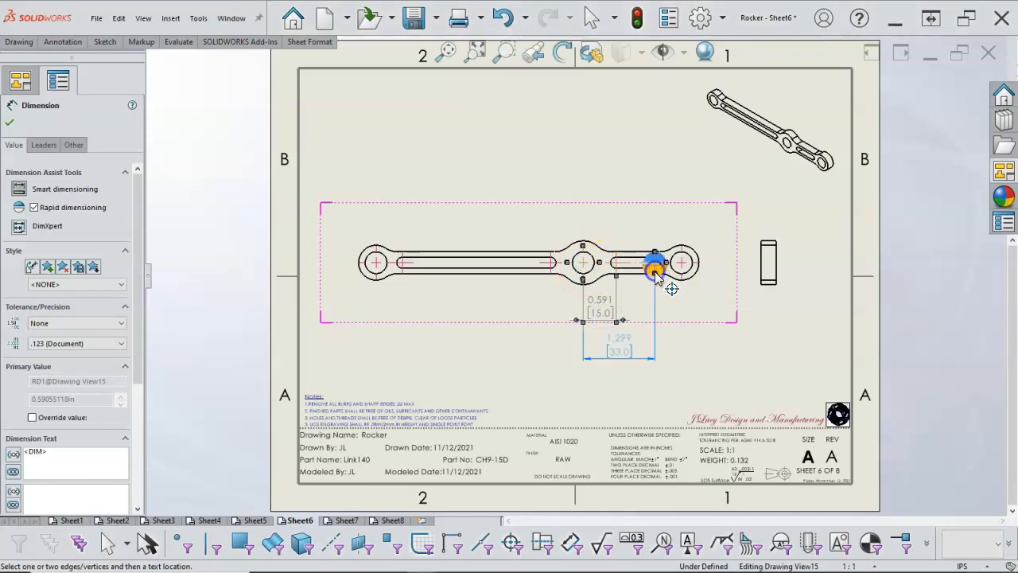
{"action": "left_click", "coordinate": [623, 353]}
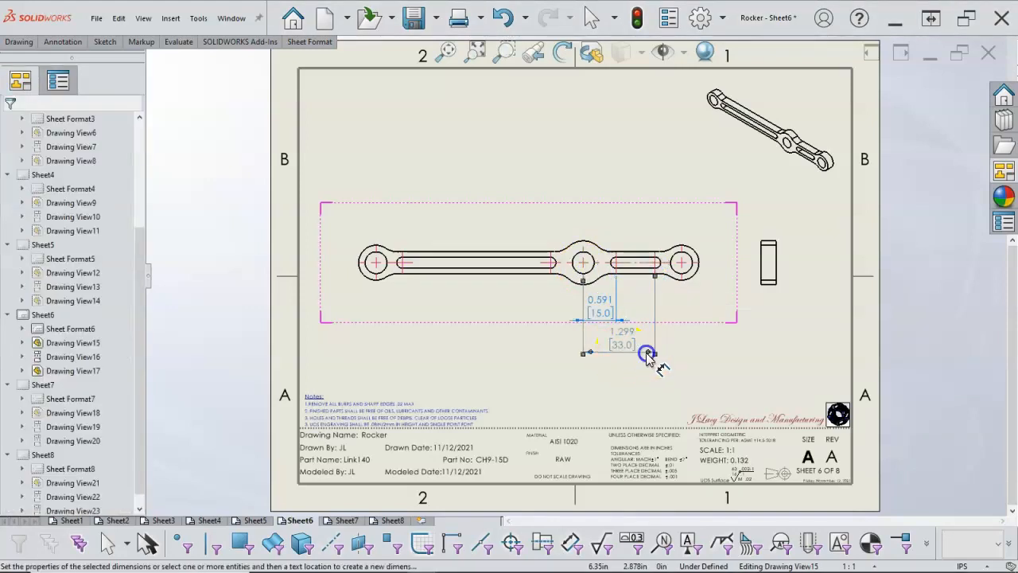
{"action": "left_click", "coordinate": [681, 265]}
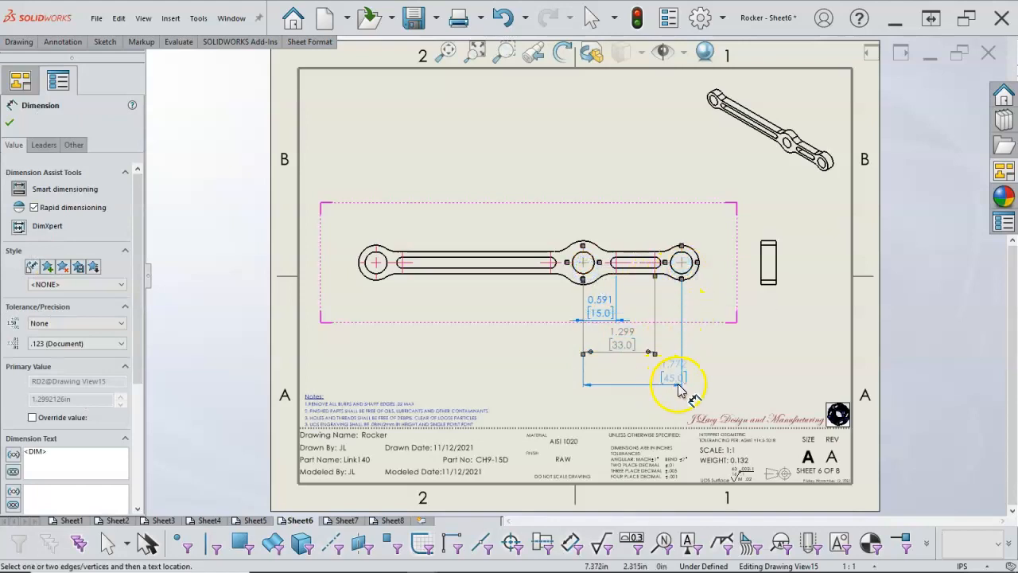
{"action": "left_click", "coordinate": [710, 380]}
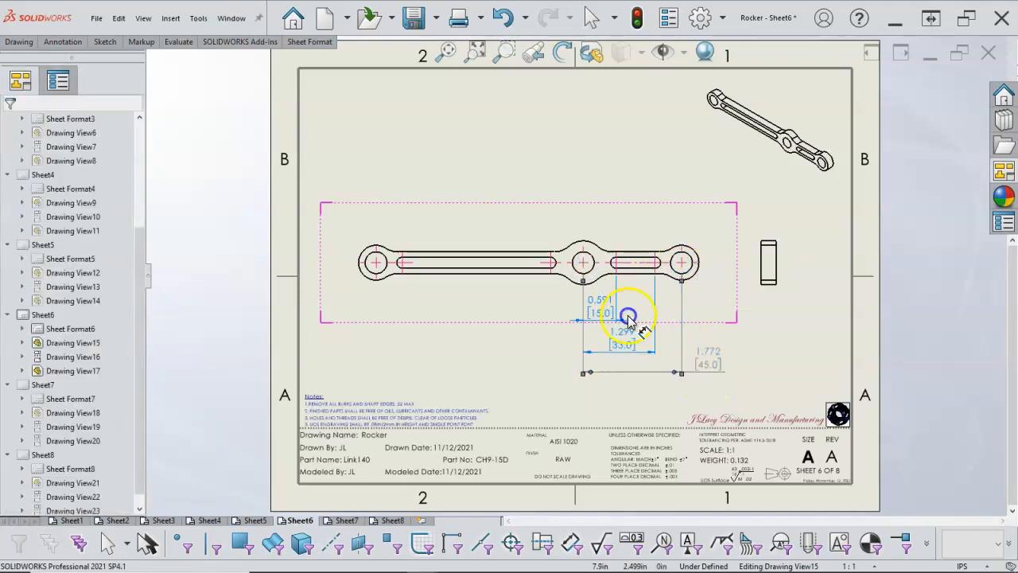
Dimension from the middle hole to the near end centre of the long slot, in line with the short slot's first dimension
{"action": "left_click", "coordinate": [583, 272]}
{"action": "left_click", "coordinate": [552, 268]}
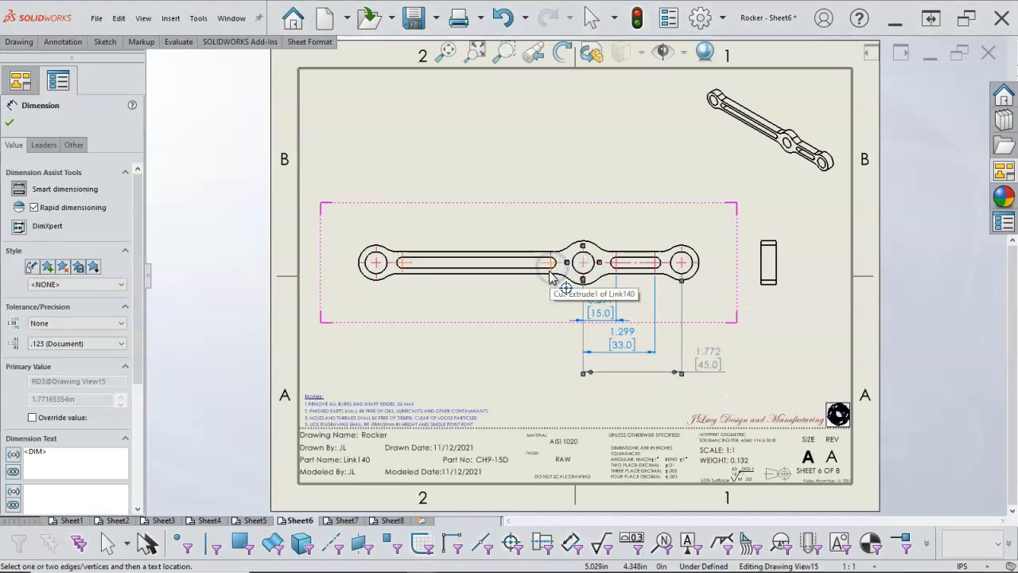
{"action": "left_click", "coordinate": [549, 267]}
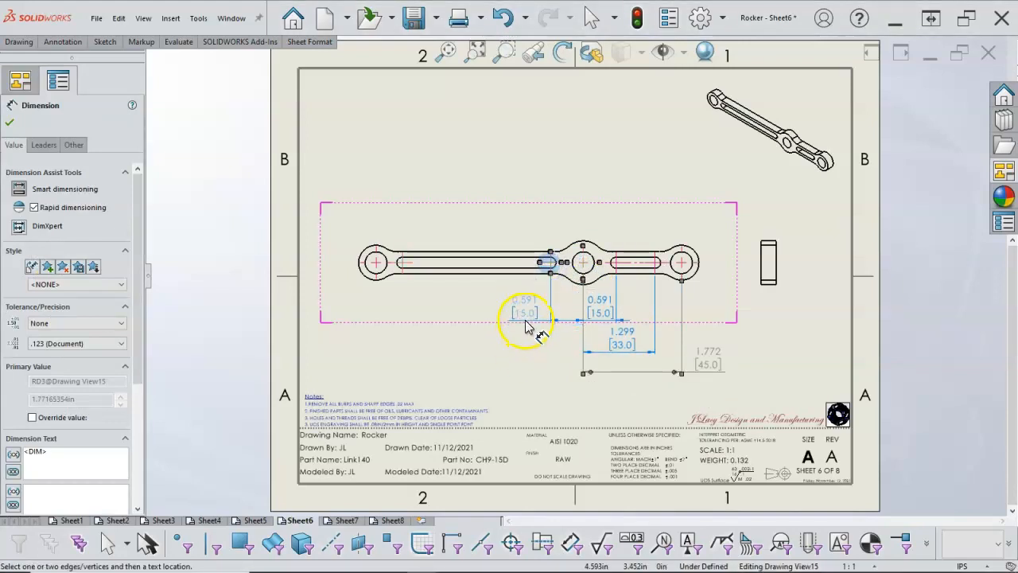
{"action": "left_click", "coordinate": [525, 322]}
Dimension from the middle hole to the long slot's far end centre and to the left-hand hole, stacked below the view
{"action": "left_click", "coordinate": [584, 280]}
{"action": "left_click", "coordinate": [403, 270]}
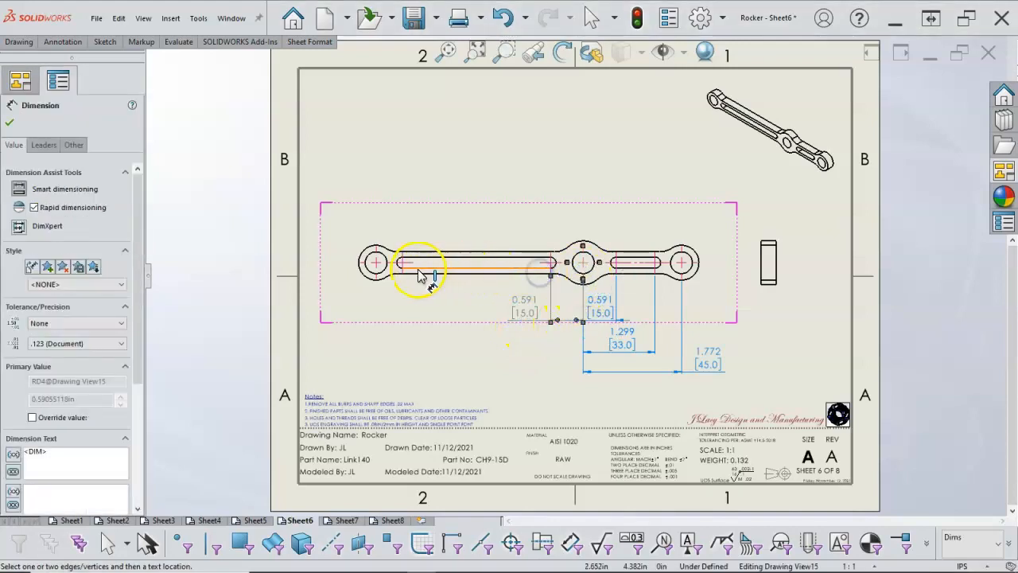
{"action": "left_click", "coordinate": [467, 344]}
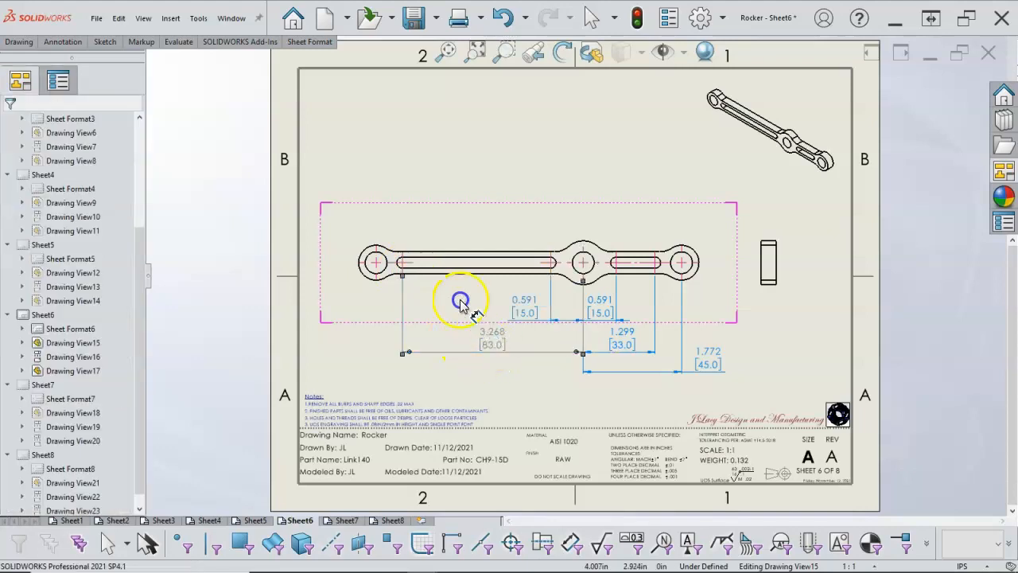
{"action": "left_click", "coordinate": [424, 271]}
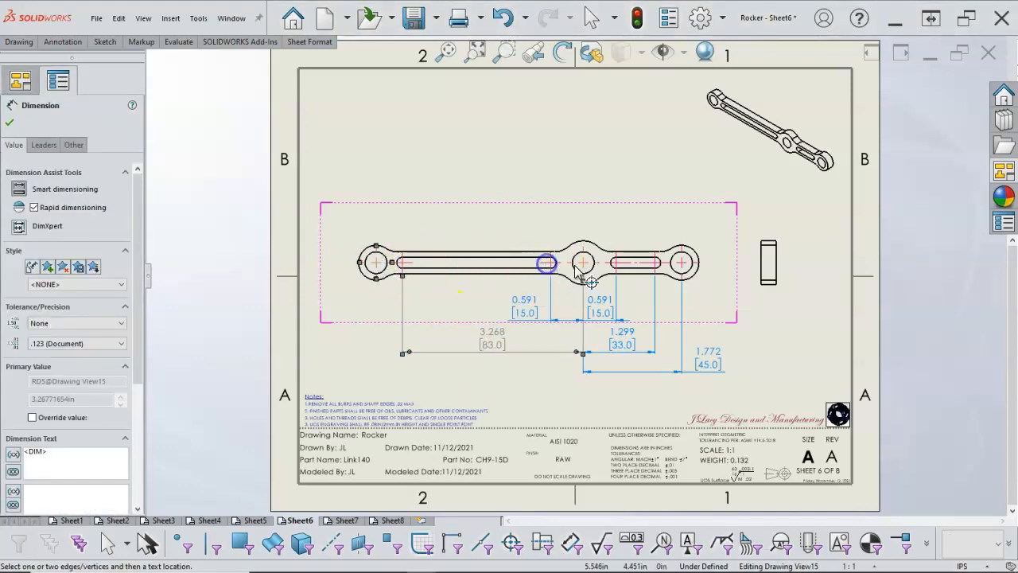
{"action": "left_click", "coordinate": [521, 374]}
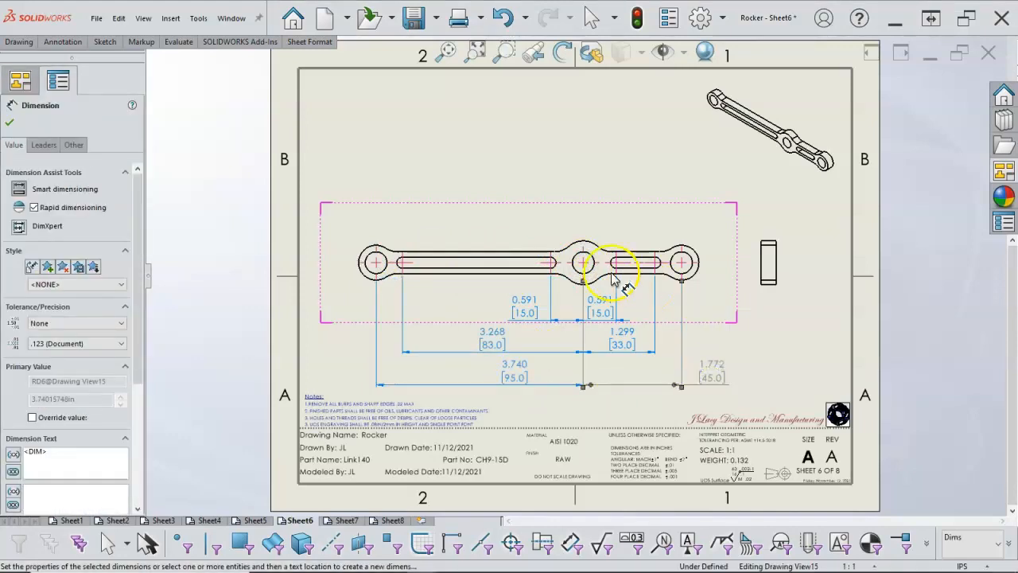
Dimension the short slot's centre-to-centre length above the view and add parentheses to mark it as a reference dimension
{"action": "scroll", "coordinate": [622, 259], "scroll_direction": "down", "scroll_amount": 5}
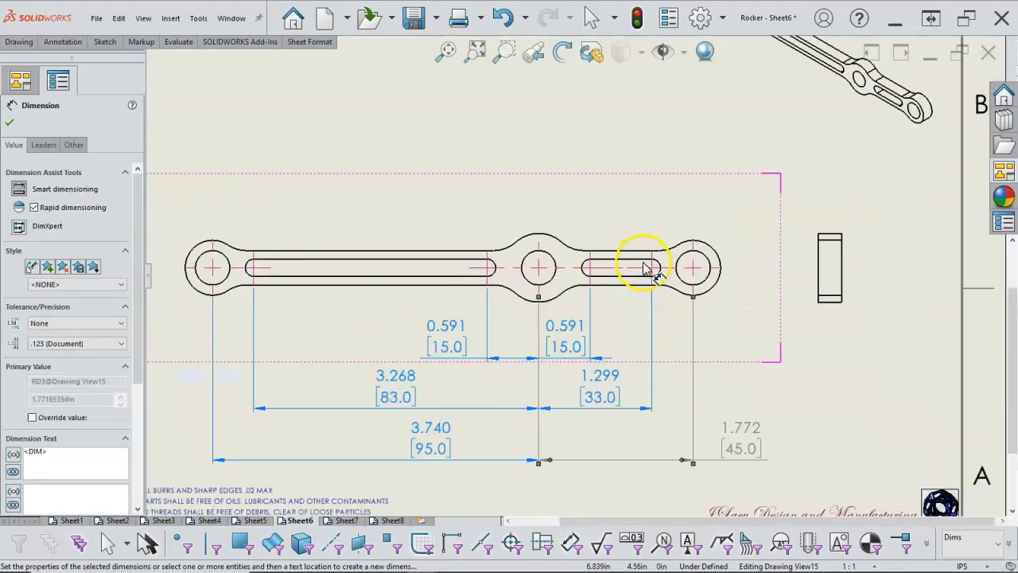
{"action": "left_click", "coordinate": [643, 263]}
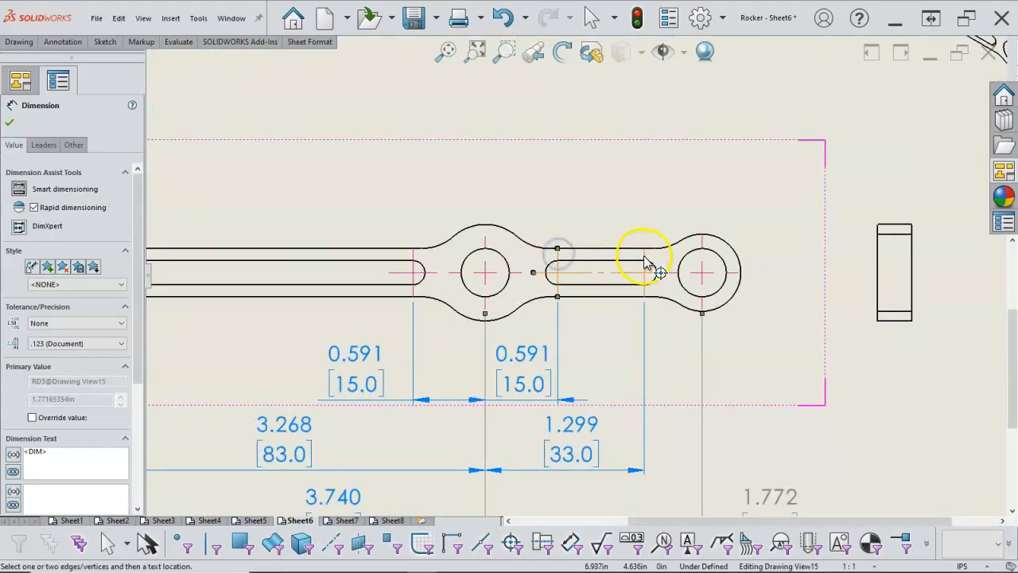
{"action": "left_click", "coordinate": [599, 186]}
{"action": "left_click", "coordinate": [598, 186]}
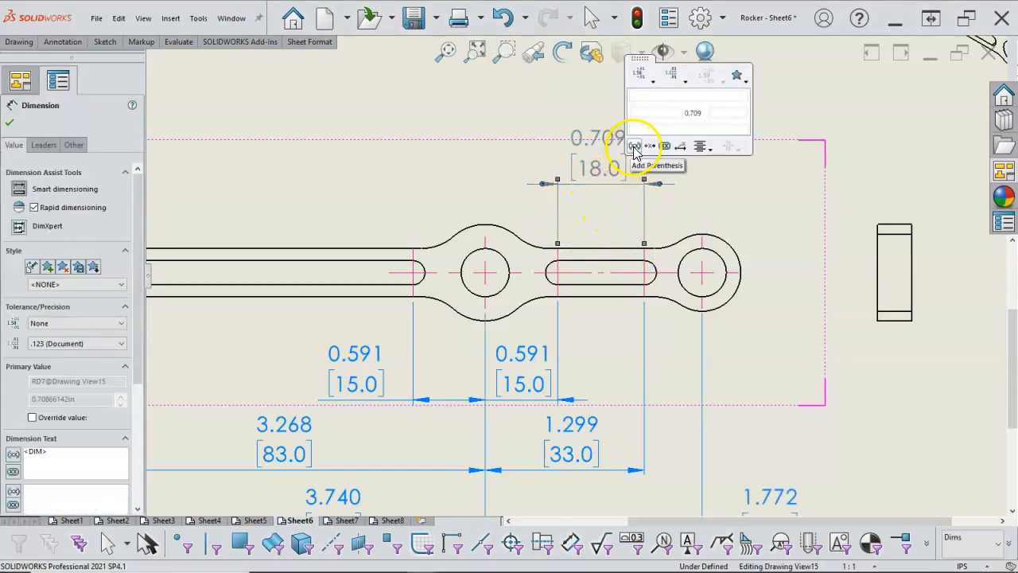
{"action": "left_click", "coordinate": [633, 147]}
{"action": "left_click", "coordinate": [479, 177]}
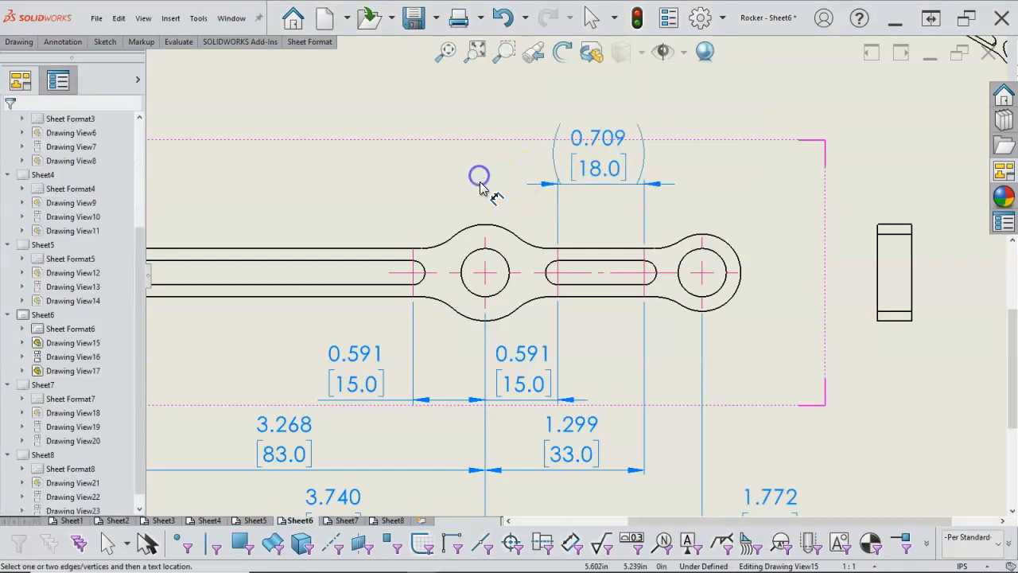
Dimension the long slot's centre-to-centre length above the view as a reference dimension in parentheses
{"action": "key", "text": "f"}
{"action": "scroll", "coordinate": [354, 266], "scroll_direction": "down", "scroll_amount": 3}
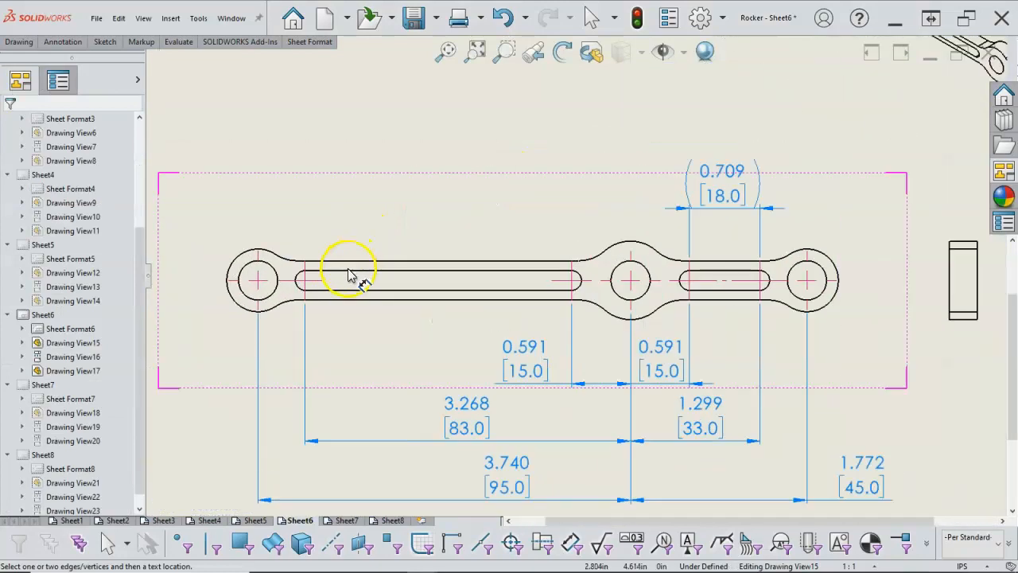
{"action": "left_click", "coordinate": [308, 274]}
{"action": "left_click", "coordinate": [574, 272]}
{"action": "left_click", "coordinate": [446, 212]}
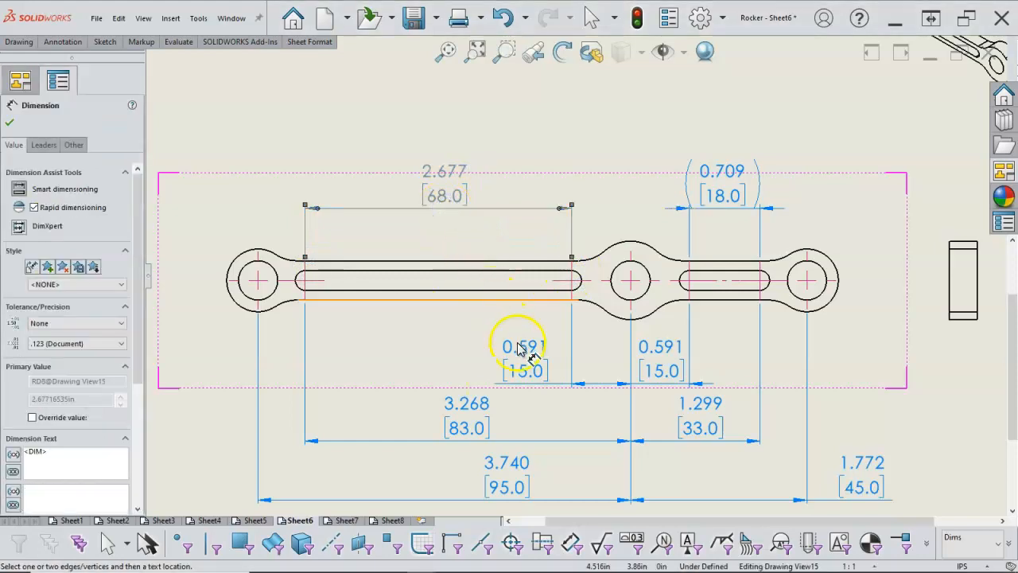
{"action": "left_click", "coordinate": [452, 196]}
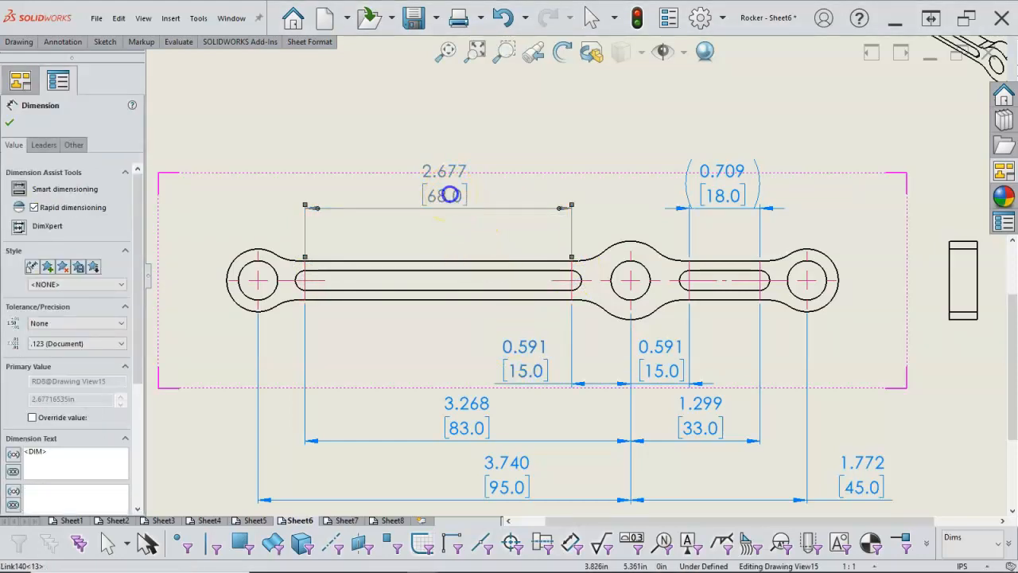
{"action": "left_click", "coordinate": [485, 159]}
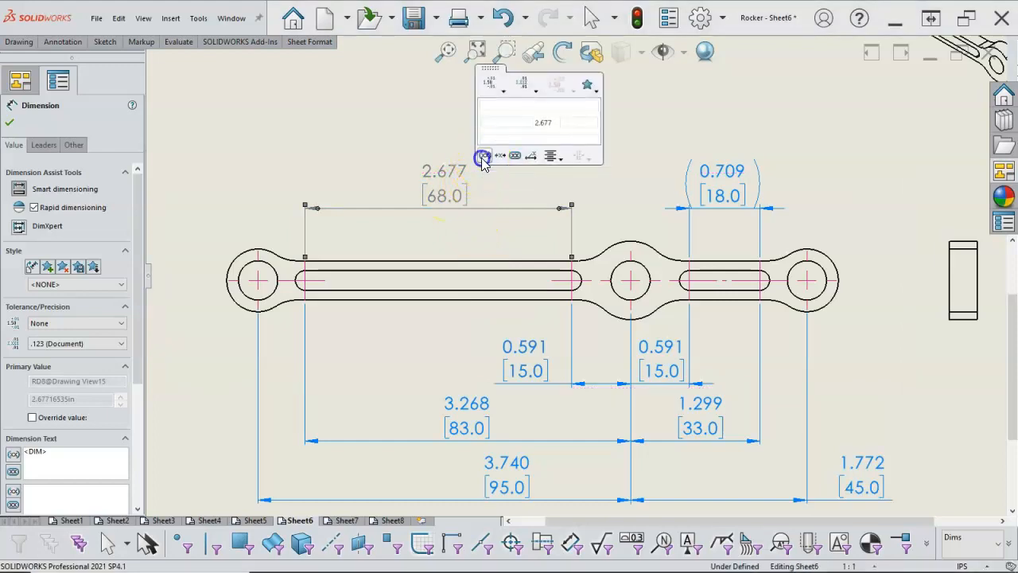
{"action": "left_click", "coordinate": [598, 187]}
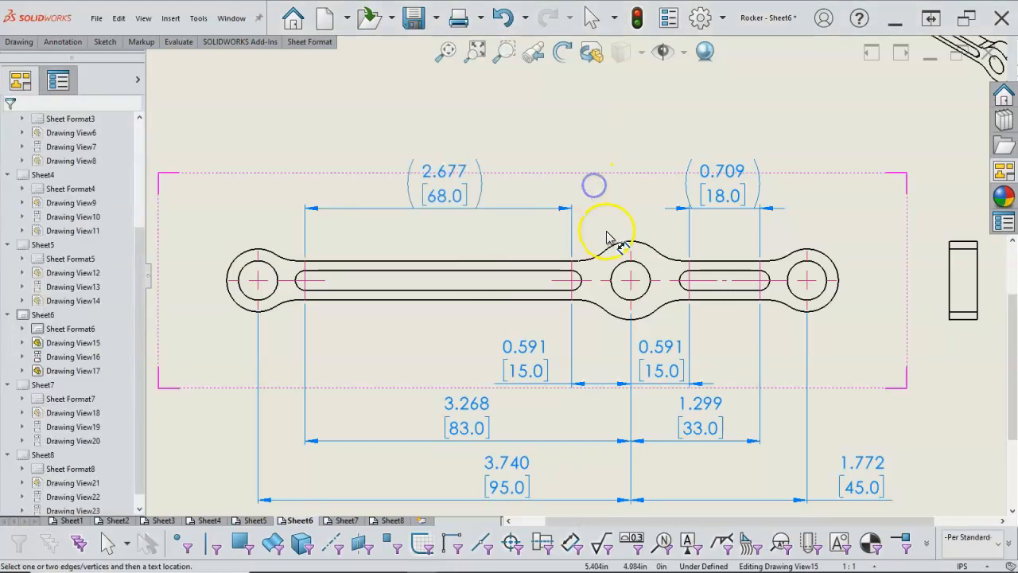
{"action": "scroll", "coordinate": [607, 236], "scroll_direction": "up", "scroll_amount": 1}
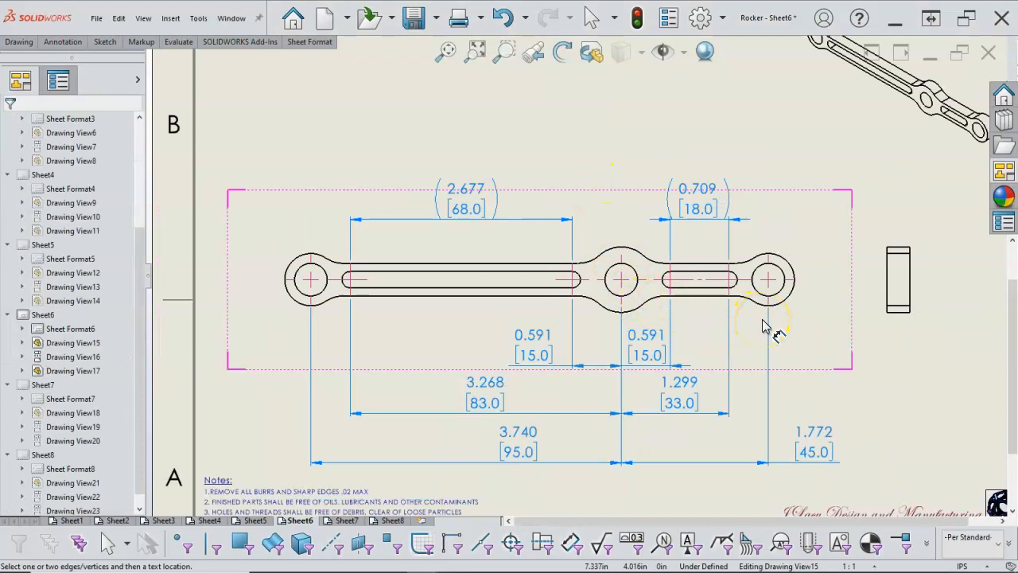
{"action": "left_click", "coordinate": [697, 206]}
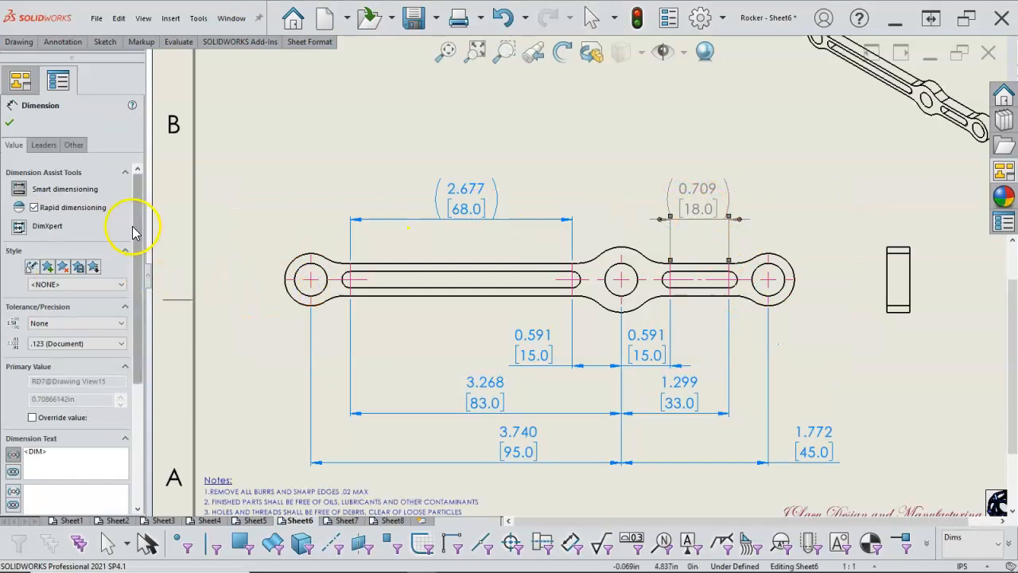
{"action": "mouse_move", "coordinate": [136, 239]}
{"action": "left_mouse_down"}
{"action": "mouse_move", "coordinate": [132, 298]}
{"action": "mouse_move", "coordinate": [136, 239]}
{"action": "left_mouse_up"}
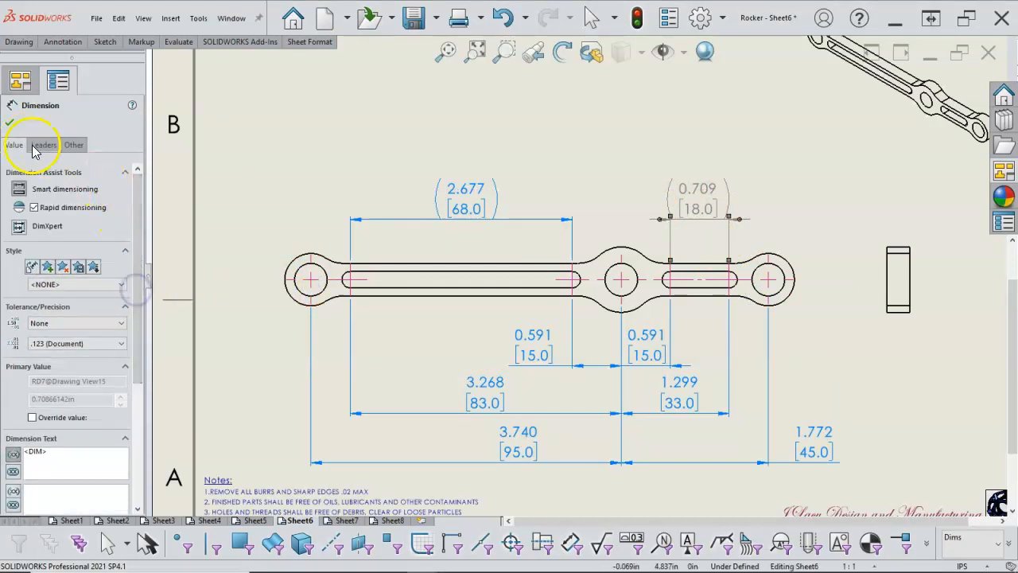
{"action": "left_click", "coordinate": [14, 126]}
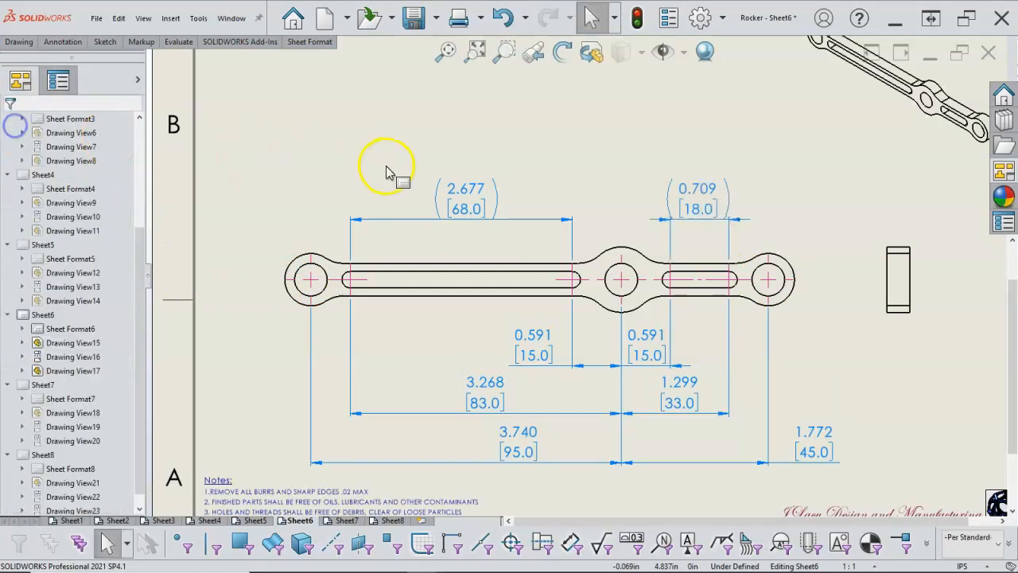
Dimension Link 140's overall length between its two outer end arcs with Smart Dimension, placed above the slot reference dimensions
{"action": "right_click", "coordinate": [386, 141]}
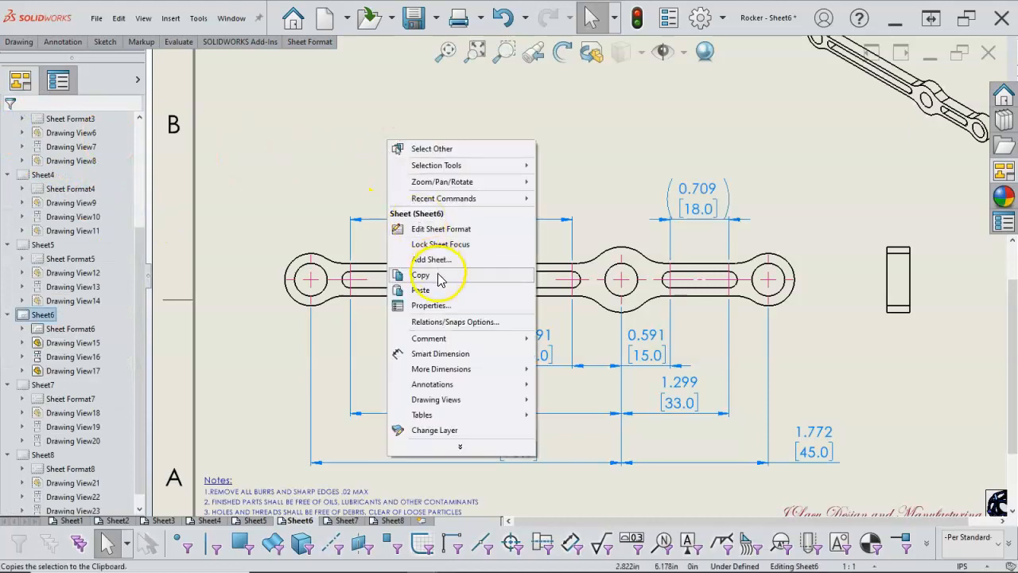
{"action": "left_click", "coordinate": [437, 353]}
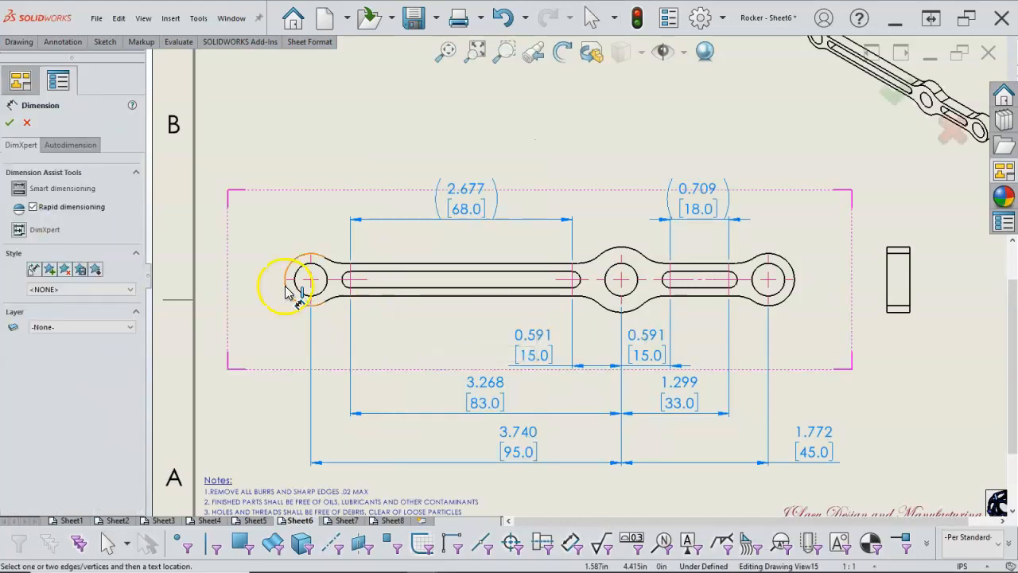
{"action": "left_click", "coordinate": [286, 291]}
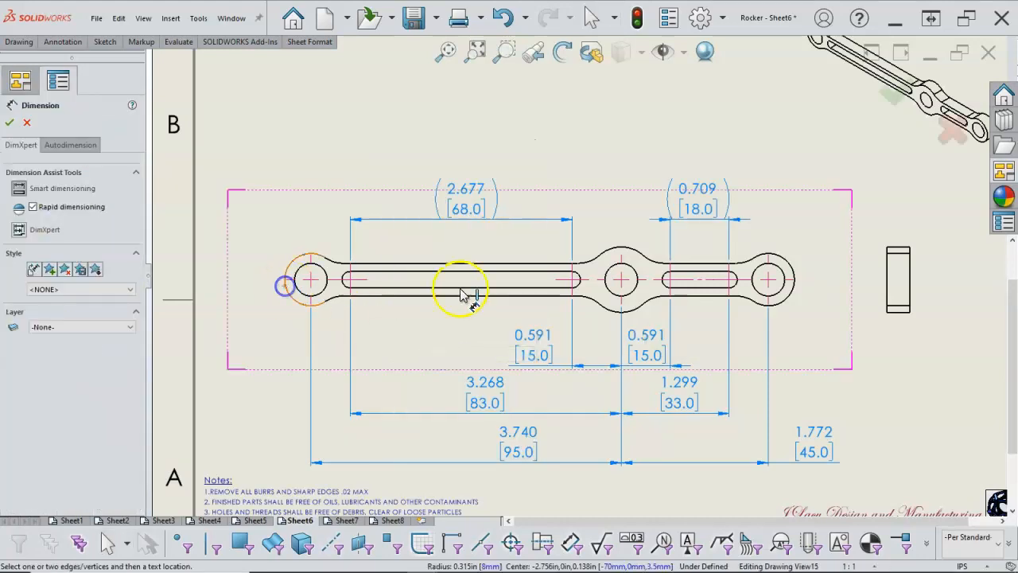
{"action": "left_click", "coordinate": [792, 274]}
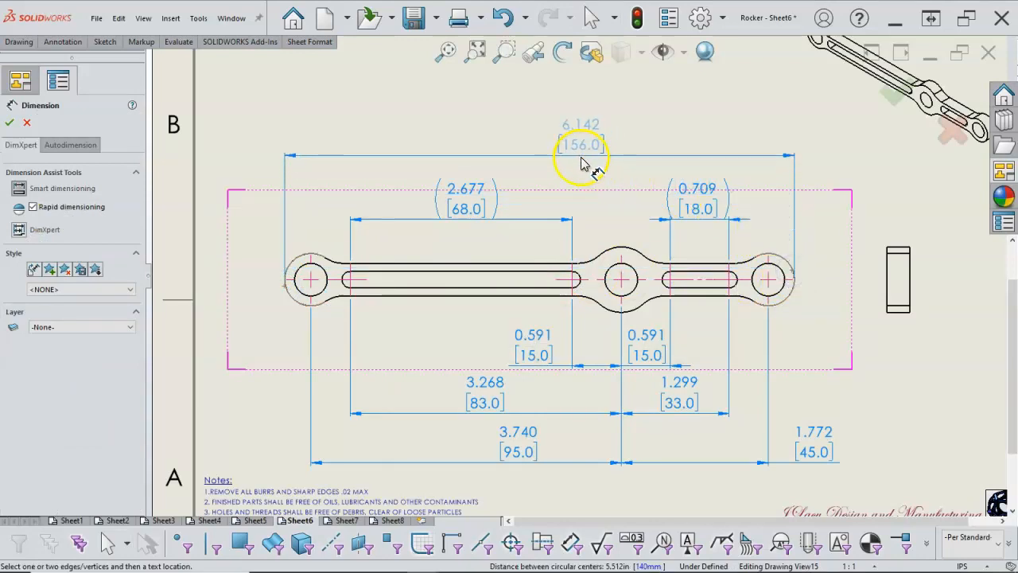
{"action": "left_click", "coordinate": [549, 157]}
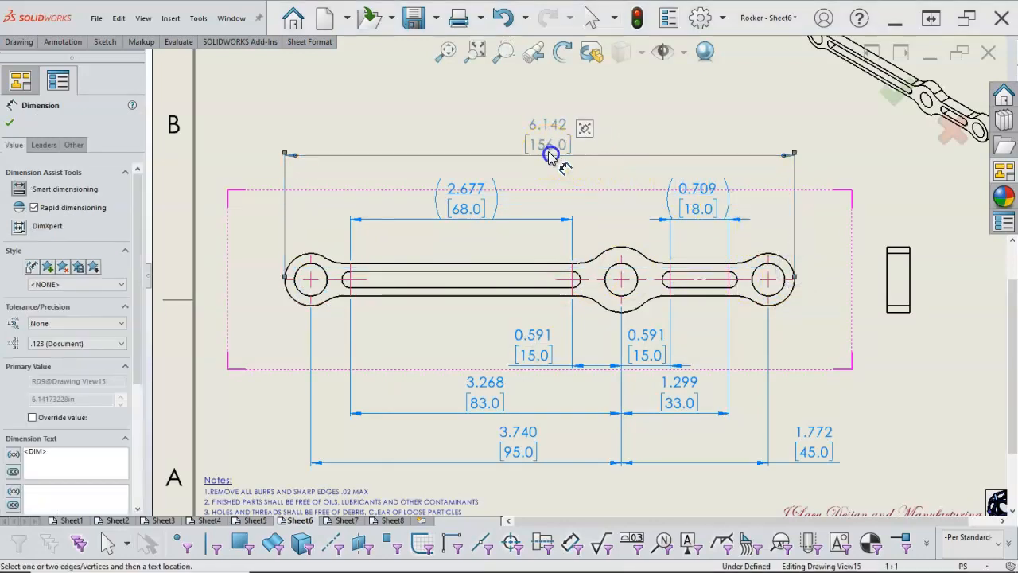
Add parentheses to the overall length dimension and move it higher above the slot reference dimensions
{"action": "mouse_move", "coordinate": [584, 130]}
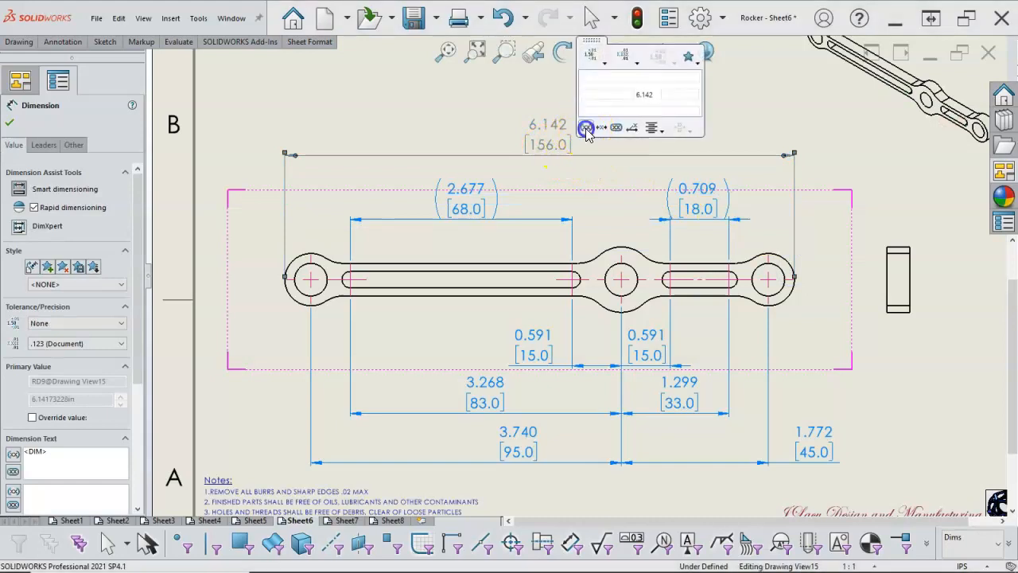
{"action": "left_click", "coordinate": [491, 120]}
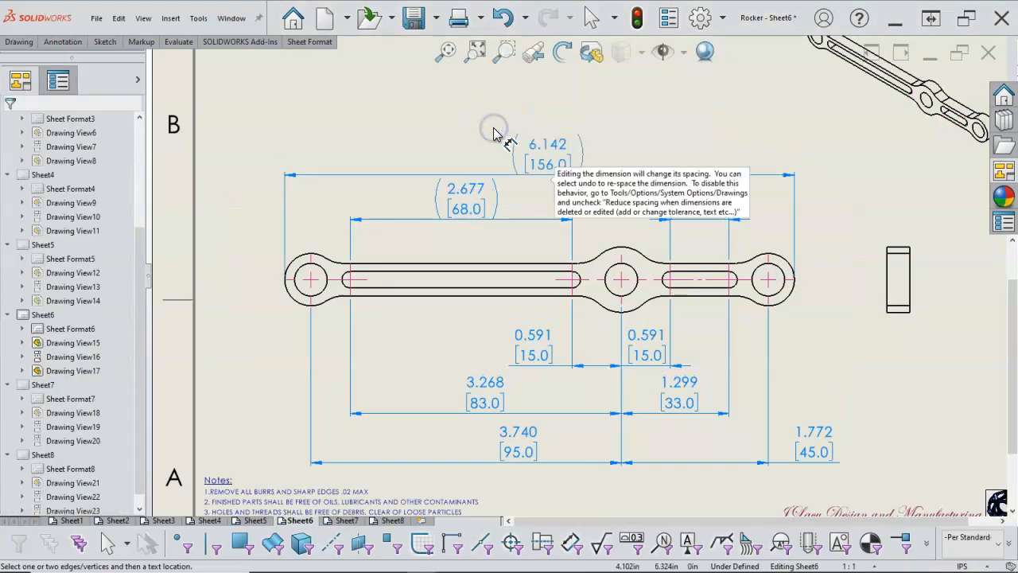
{"action": "left_click", "coordinate": [714, 268]}
{"action": "left_click", "coordinate": [697, 198]}
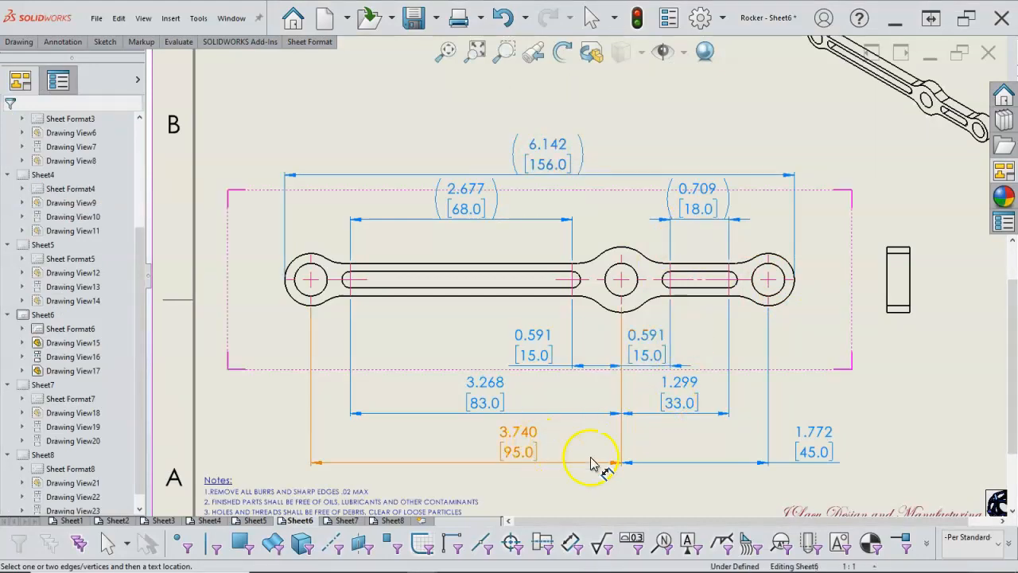
{"action": "left_click_drag", "start_coordinate": [547, 159], "coordinate": [545, 146]}
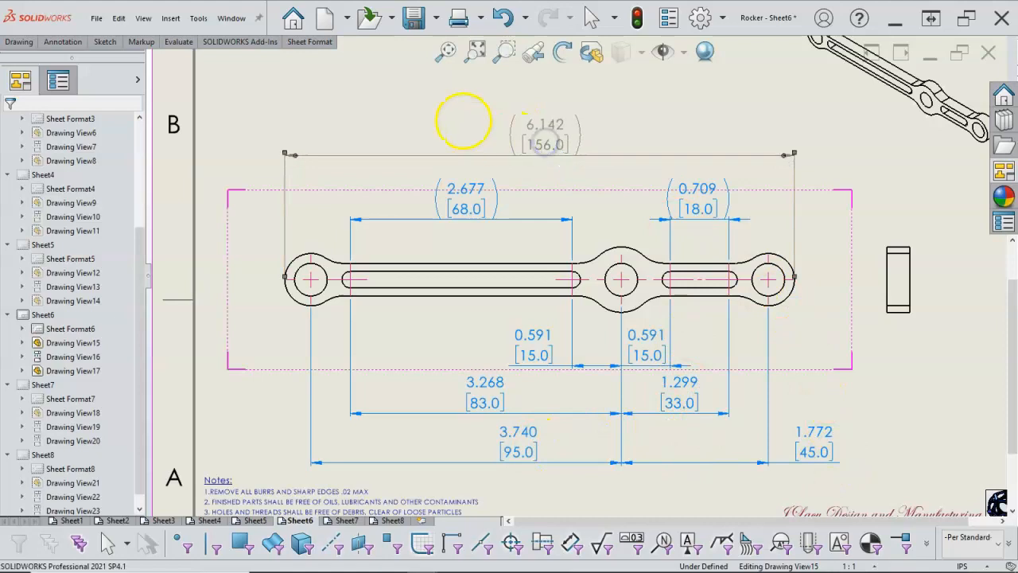
{"action": "left_click", "coordinate": [460, 120]}
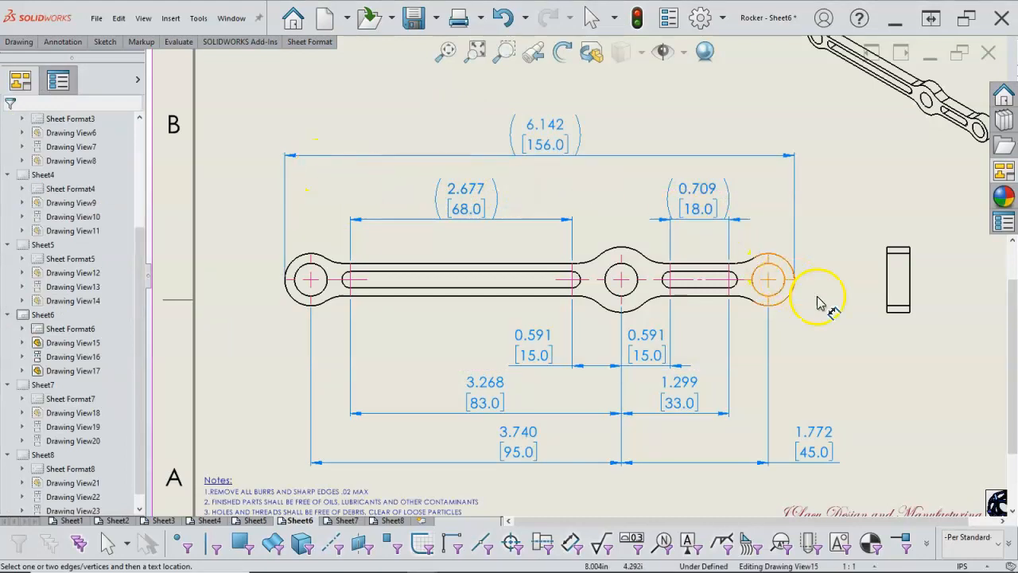
Dimension the link's thickness in the side view, placing the value below and beside that view
{"action": "left_click", "coordinate": [900, 315]}
{"action": "left_click", "coordinate": [965, 346]}
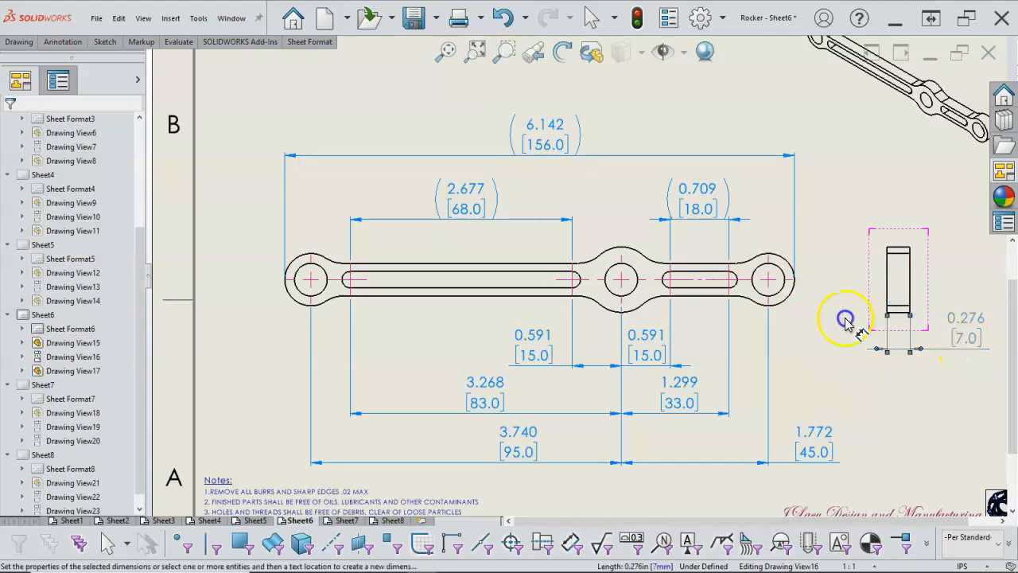
{"action": "left_click", "coordinate": [845, 319]}
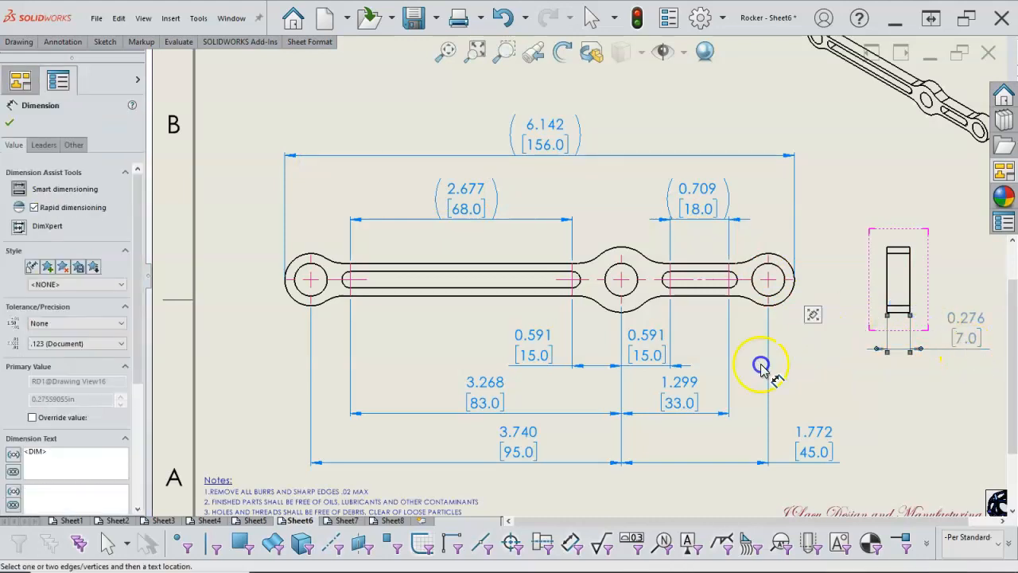
Dimension the outer radius of the link's right-hand end below the view and prefix the value with 3X
{"action": "left_click", "coordinate": [782, 291]}
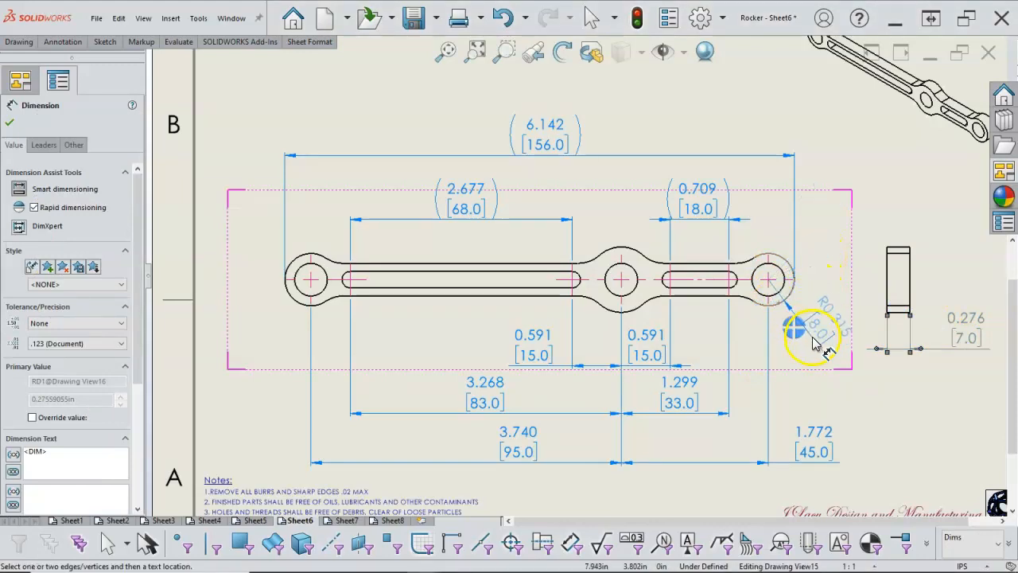
{"action": "left_click", "coordinate": [797, 346]}
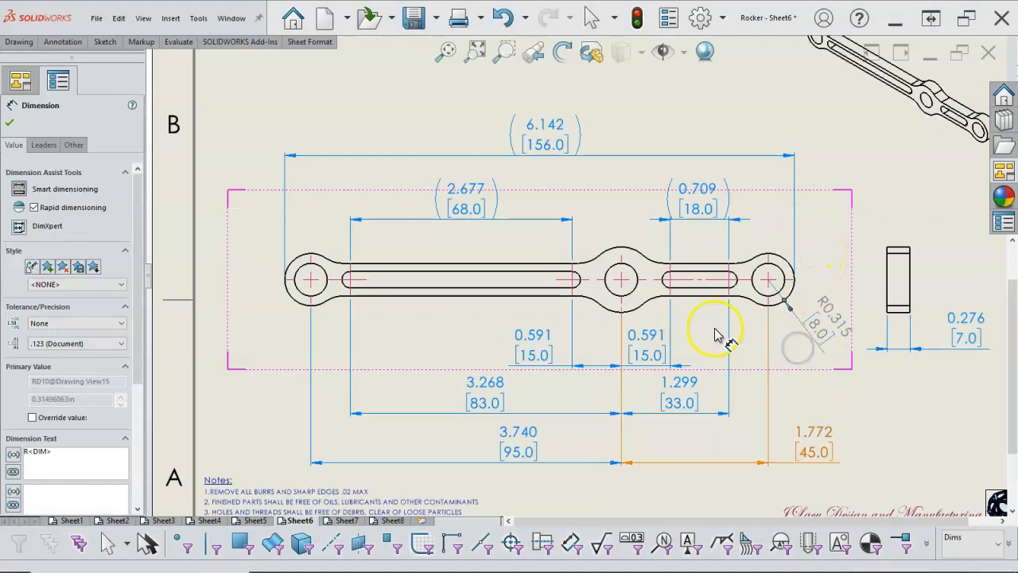
{"action": "left_click", "coordinate": [823, 328]}
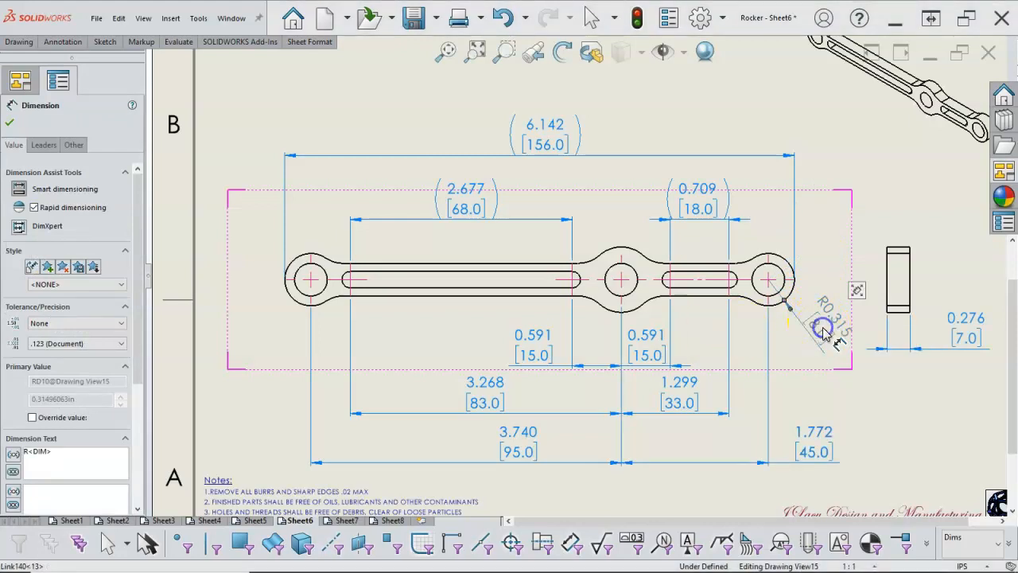
{"action": "mouse_move", "coordinate": [855, 295]}
{"action": "left_click", "coordinate": [865, 257]}
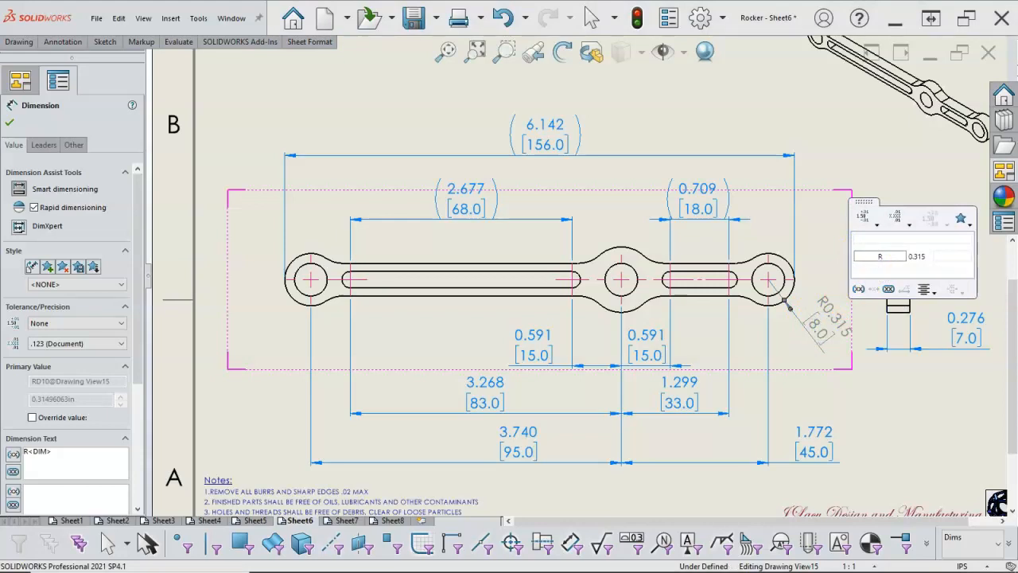
{"action": "type", "text": "3X"}
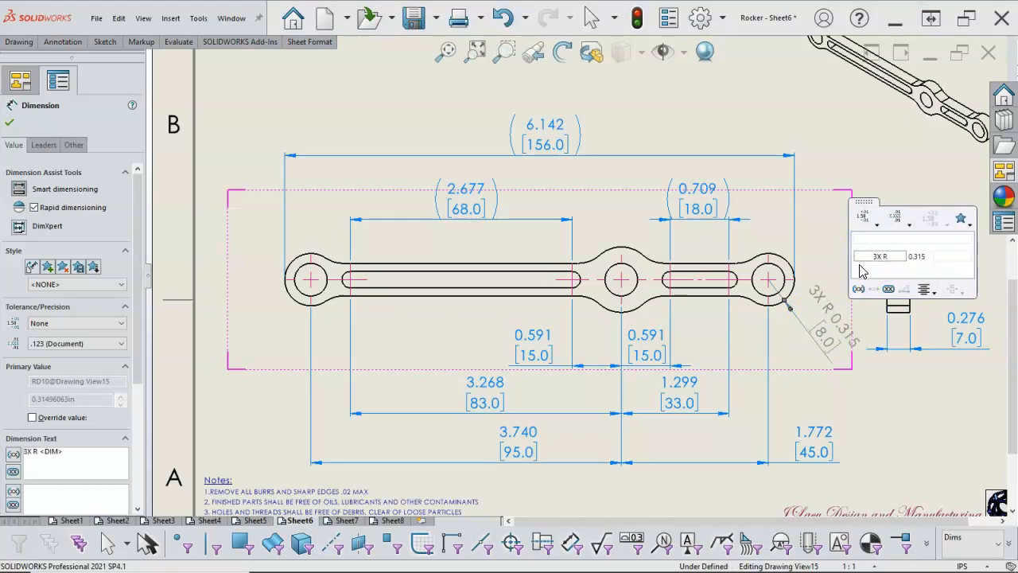
{"action": "left_click", "coordinate": [815, 163]}
{"action": "left_click", "coordinate": [473, 232]}
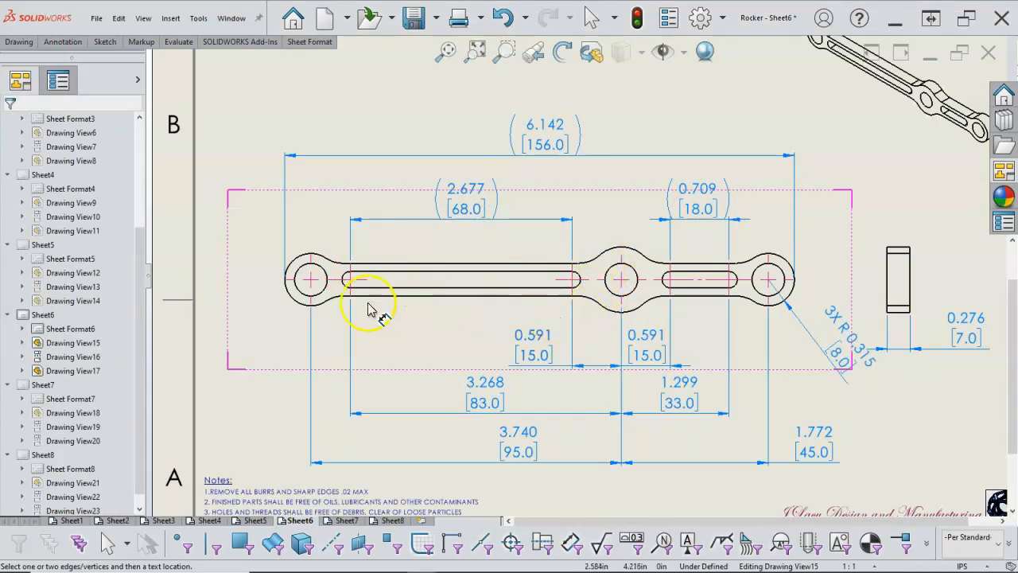
Dimension the blend fillet beside the left-hand hole below the view and prefix the radius with 6X
{"action": "left_click", "coordinate": [328, 306]}
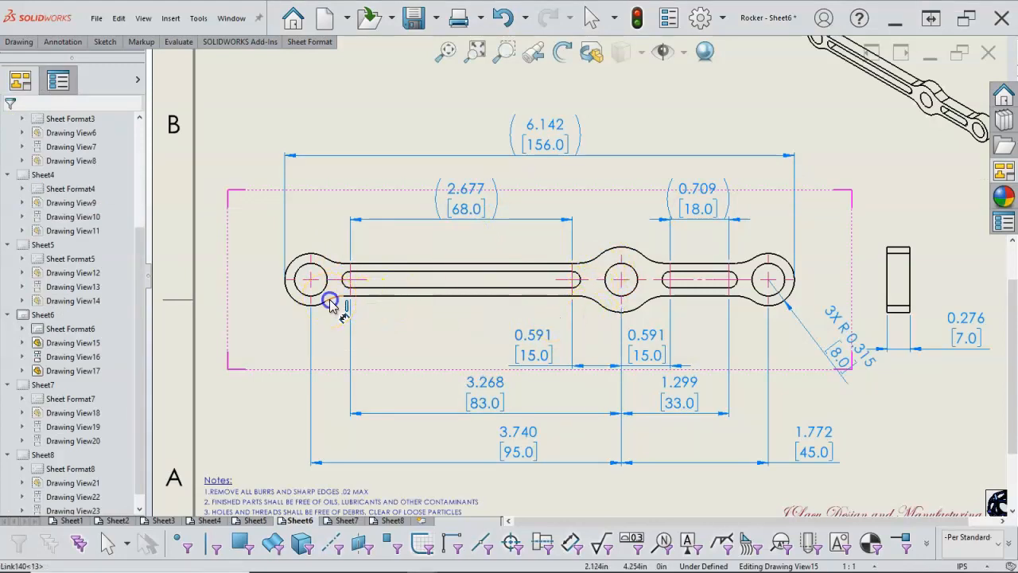
{"action": "left_click", "coordinate": [396, 360]}
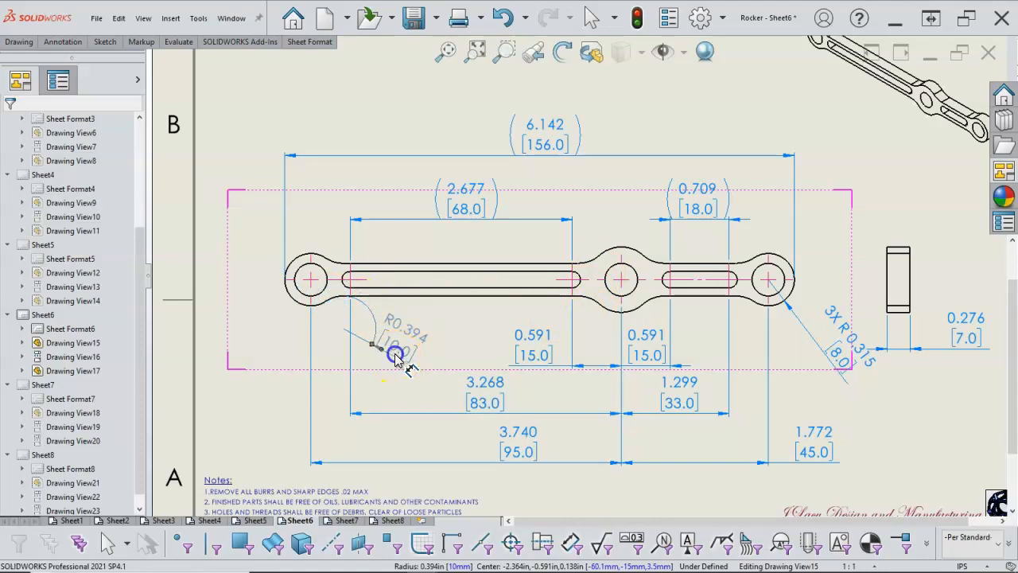
{"action": "mouse_move", "coordinate": [429, 317]}
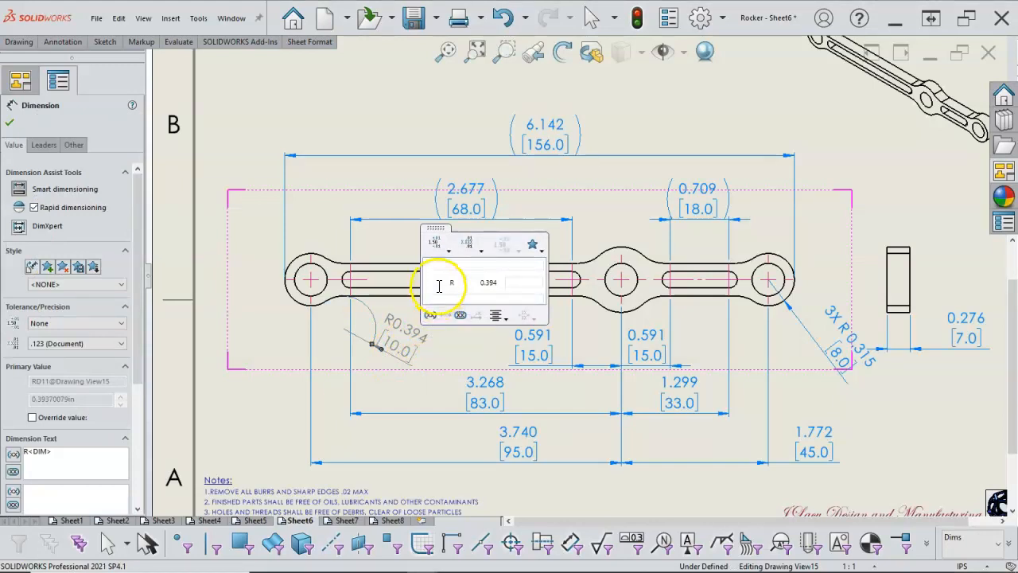
{"action": "left_click", "coordinate": [438, 283]}
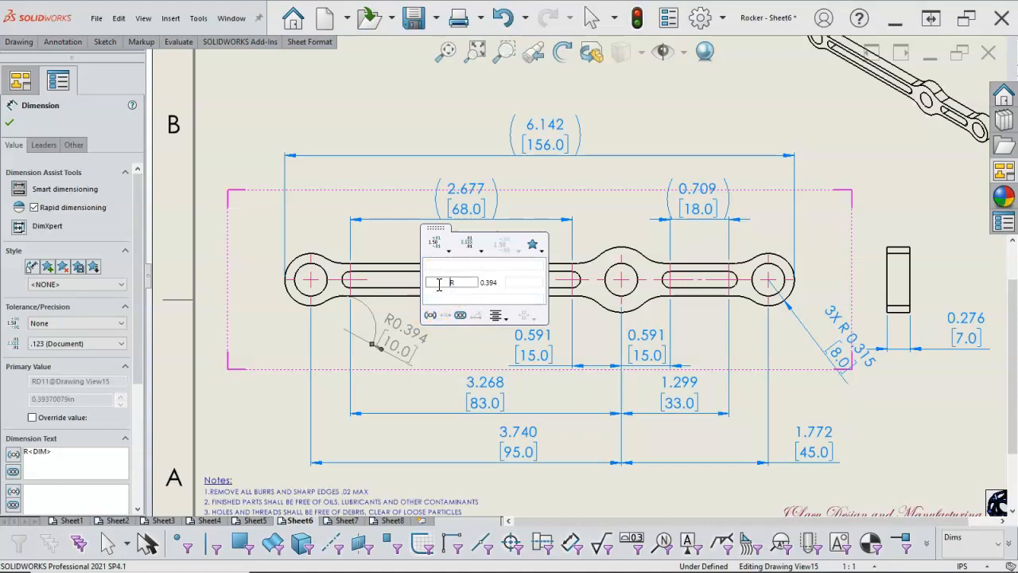
{"action": "type", "text": "6X"}
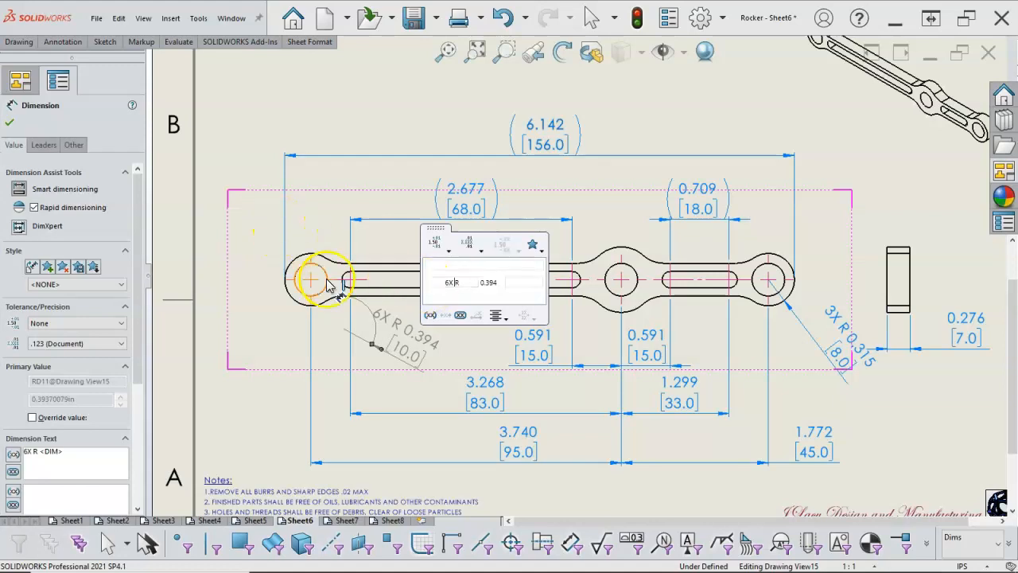
{"action": "left_click_drag", "start_coordinate": [404, 341], "coordinate": [400, 356]}
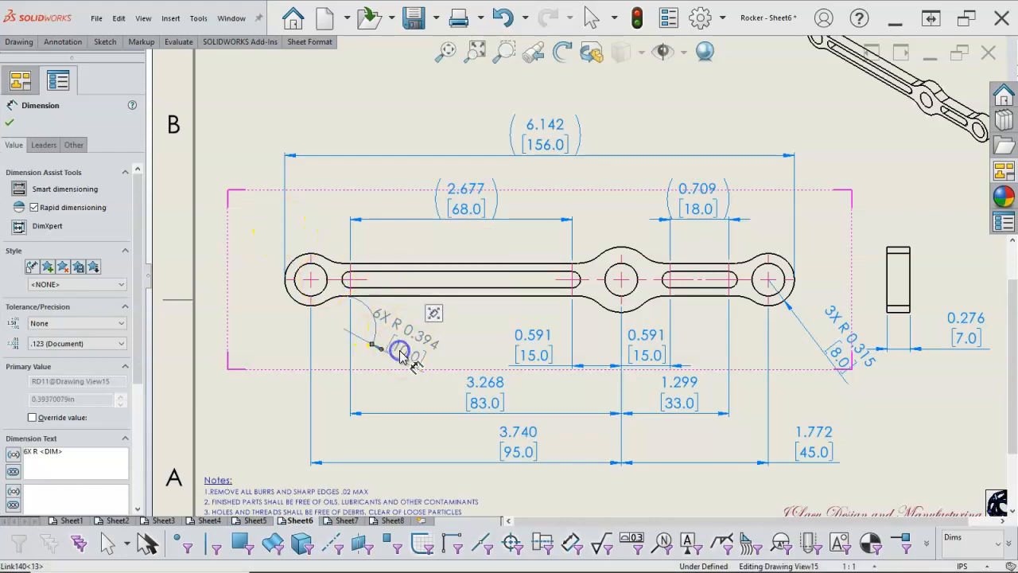
Adjust the 6X fillet radius's leader display, shifting its arrow along the arc and flipping the arrowhead to the inside
{"action": "left_click", "coordinate": [135, 356]}
{"action": "mouse_move", "coordinate": [137, 353]}
{"action": "left_mouse_down"}
{"action": "mouse_move", "coordinate": [138, 362]}
{"action": "mouse_move", "coordinate": [140, 337]}
{"action": "left_mouse_up"}
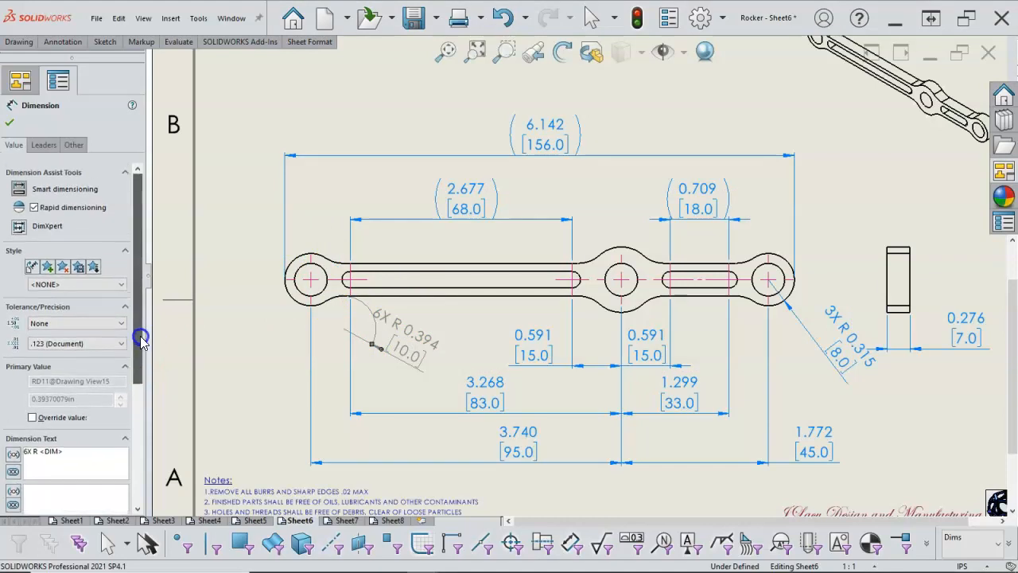
{"action": "left_click", "coordinate": [45, 147]}
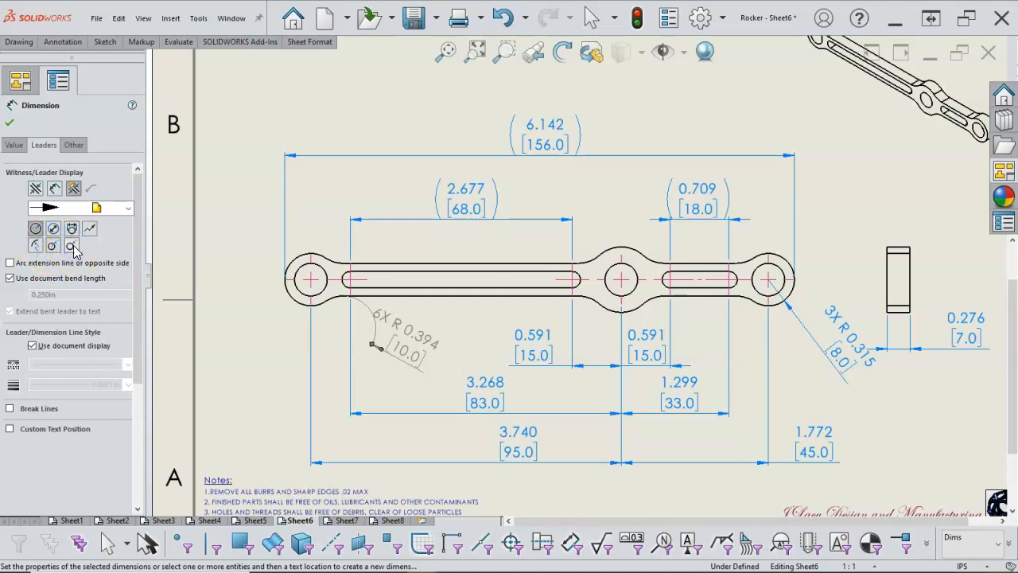
{"action": "left_click_drag", "start_coordinate": [372, 344], "coordinate": [390, 357]}
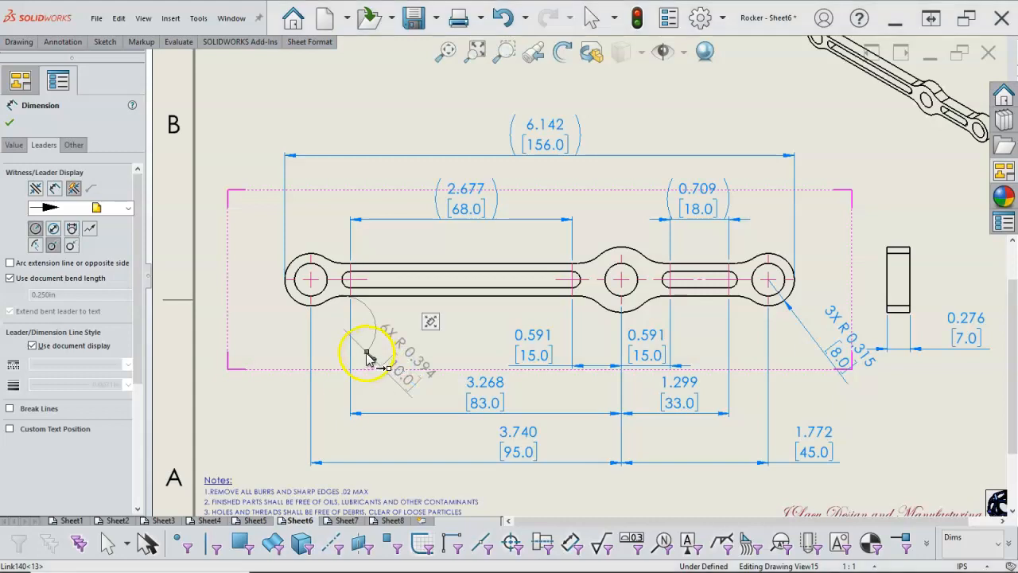
{"action": "left_click", "coordinate": [374, 360]}
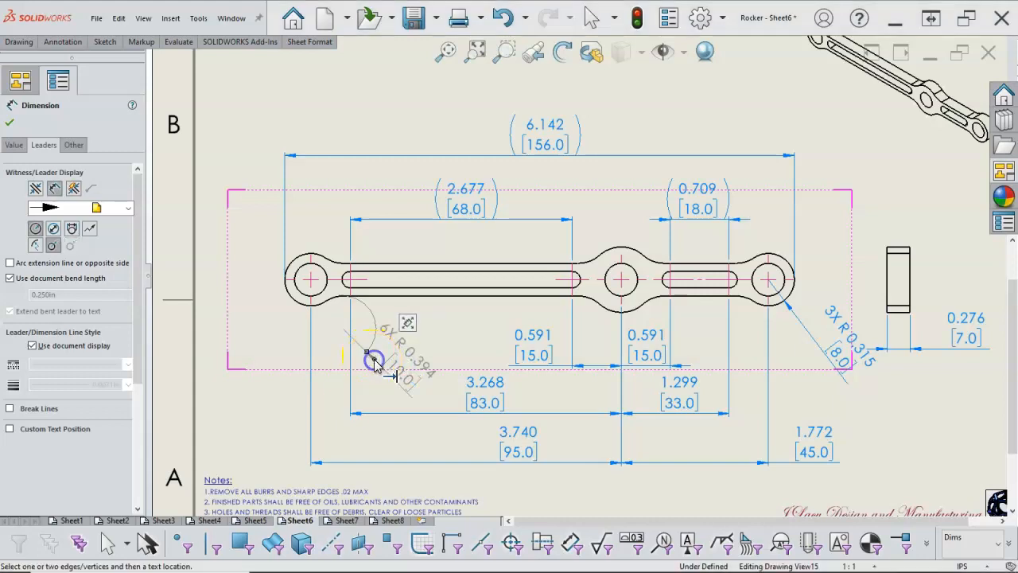
Move the 6X fillet radius dimension to the outer side of the link's left end, beside its lower fillet
{"action": "left_click_drag", "start_coordinate": [367, 354], "coordinate": [333, 268]}
{"action": "left_click_drag", "start_coordinate": [284, 249], "coordinate": [256, 307]}
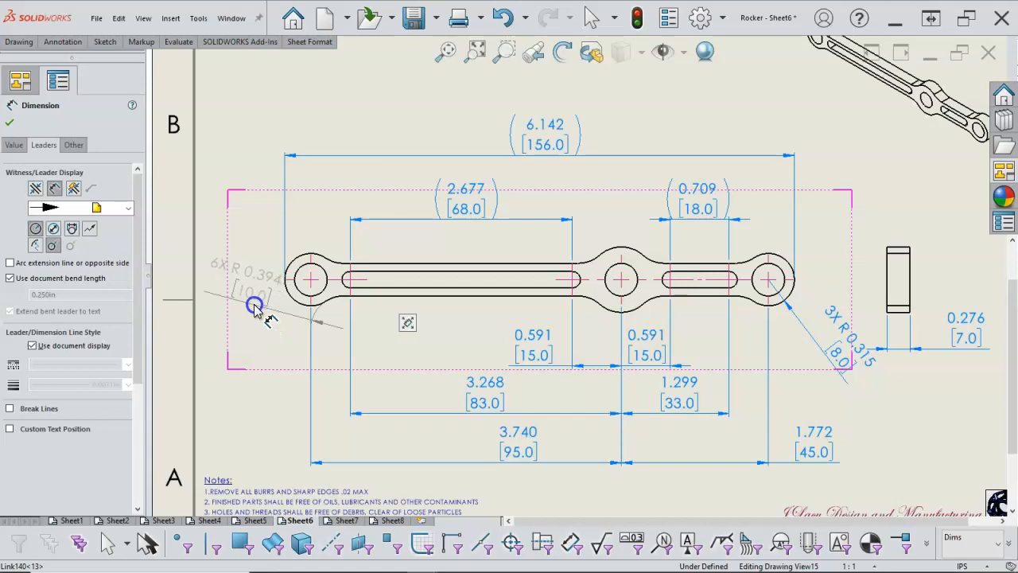
{"action": "left_click", "coordinate": [255, 309]}
{"action": "left_click", "coordinate": [258, 356]}
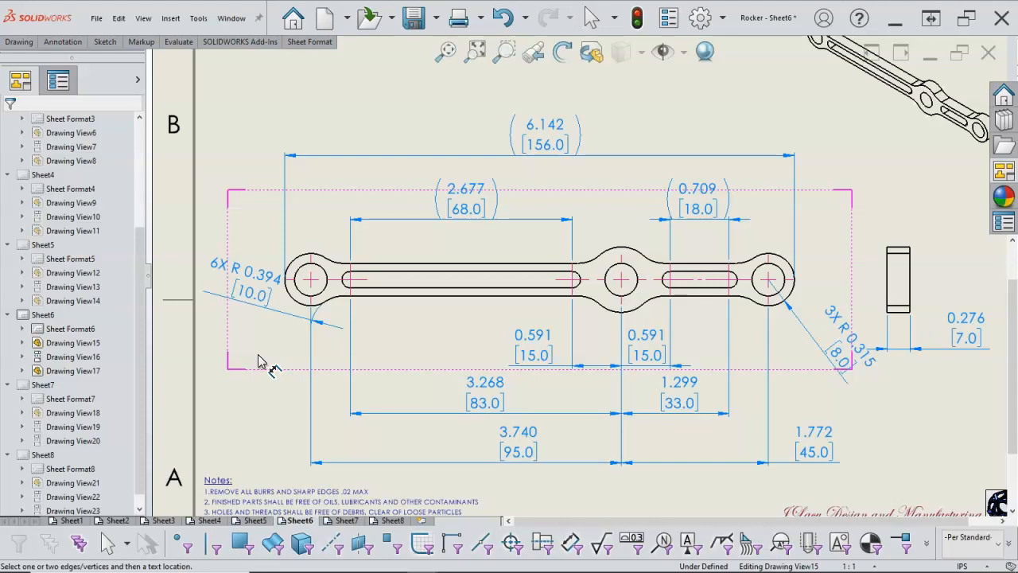
Exit dimensioning and reposition the side view and its thickness dimension beneath the isometric view
{"action": "middle_click", "coordinate": [338, 359]}
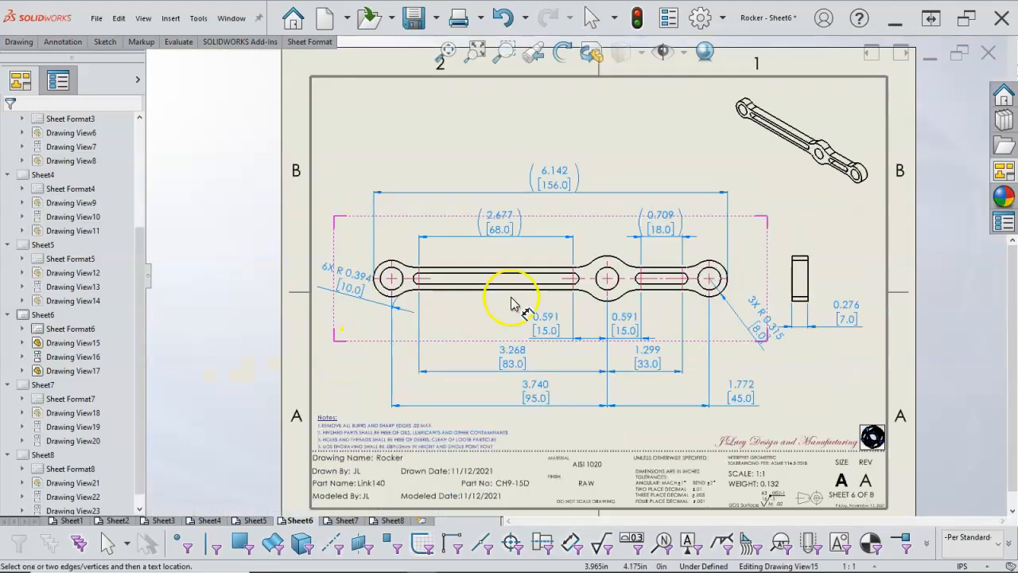
{"action": "right_click", "coordinate": [784, 221]}
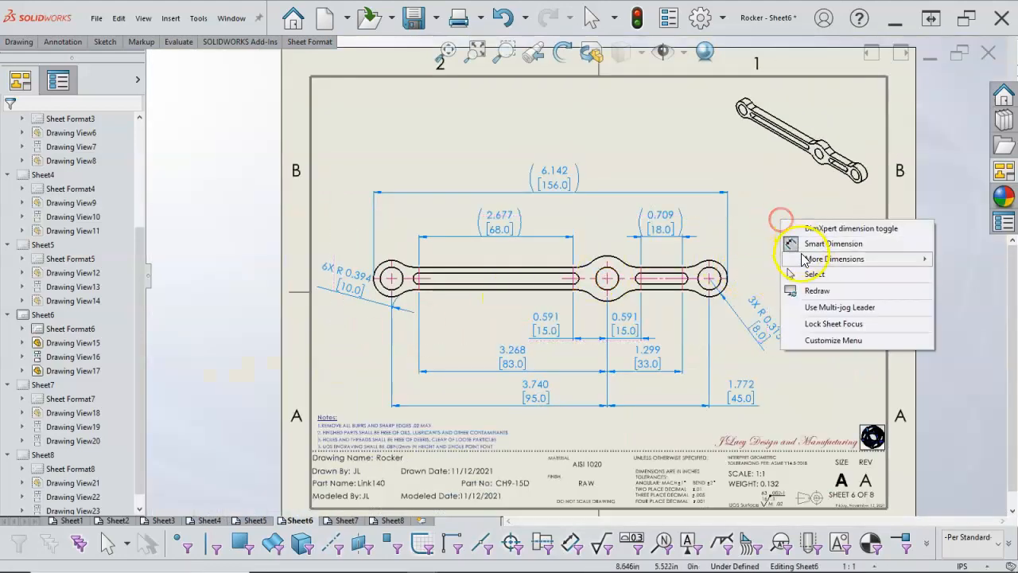
{"action": "left_click", "coordinate": [814, 270]}
{"action": "left_click_drag", "start_coordinate": [850, 319], "coordinate": [835, 317]}
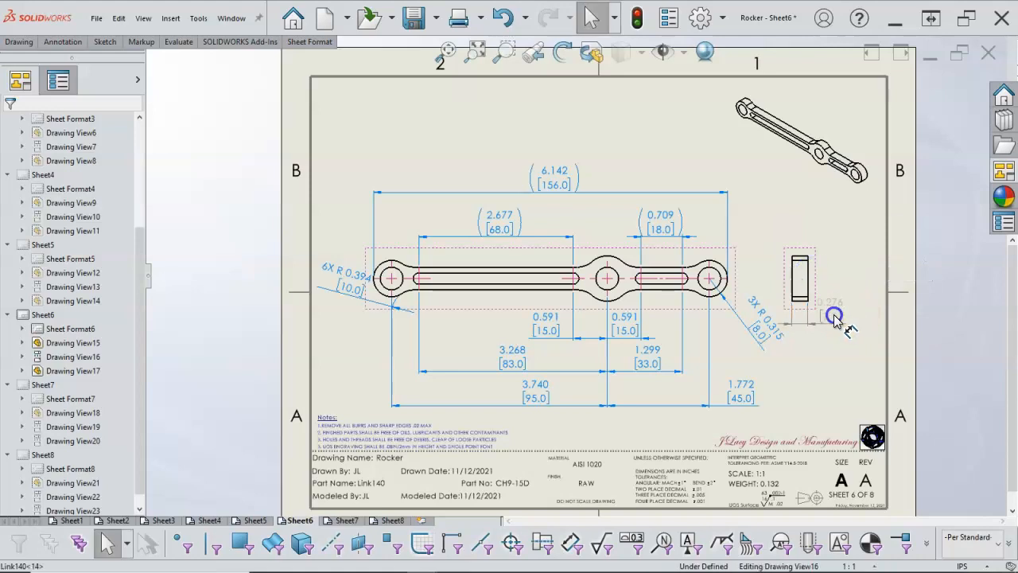
{"action": "left_click_drag", "start_coordinate": [817, 257], "coordinate": [834, 258]}
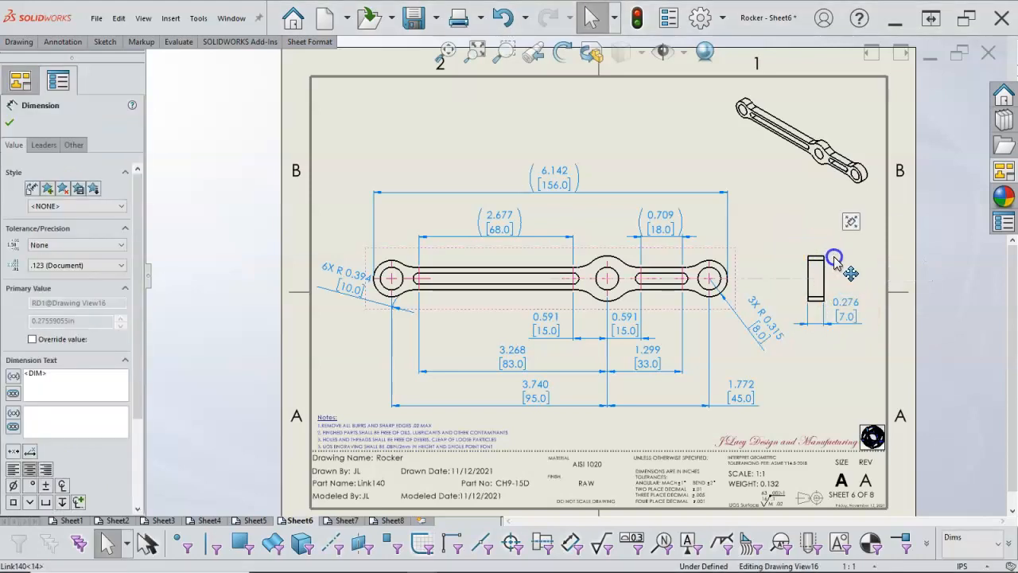
{"action": "left_click", "coordinate": [834, 261]}
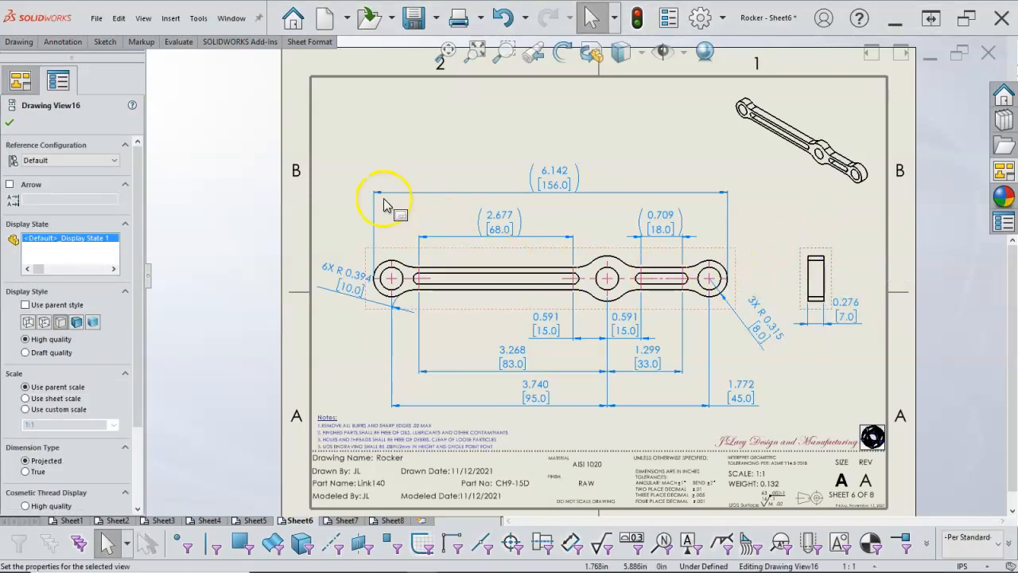
Add a diameter dimension to the link's right end hole, placed above and outside the front view
{"action": "right_click", "coordinate": [343, 139]}
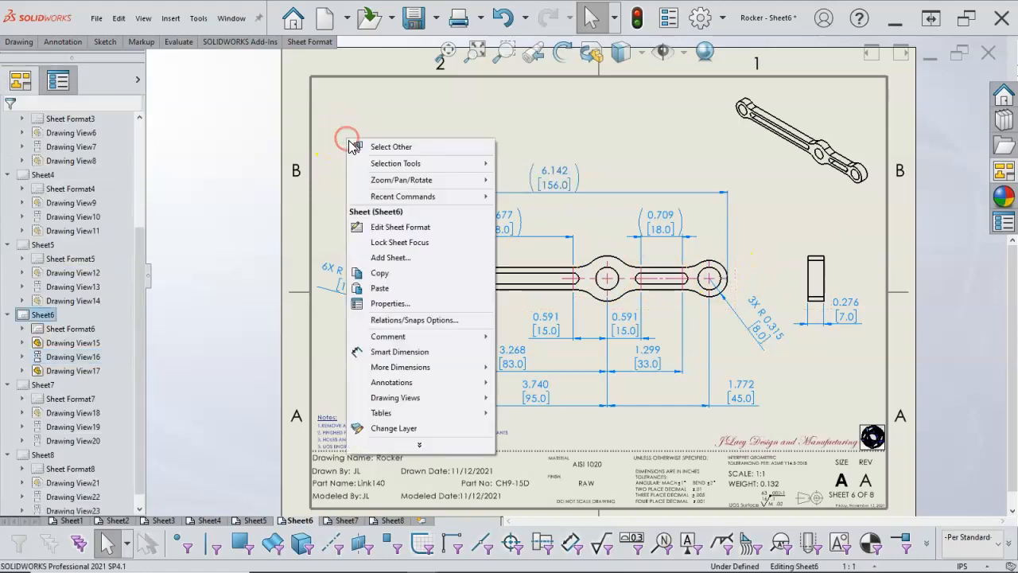
{"action": "left_click", "coordinate": [420, 352]}
{"action": "left_click", "coordinate": [720, 272]}
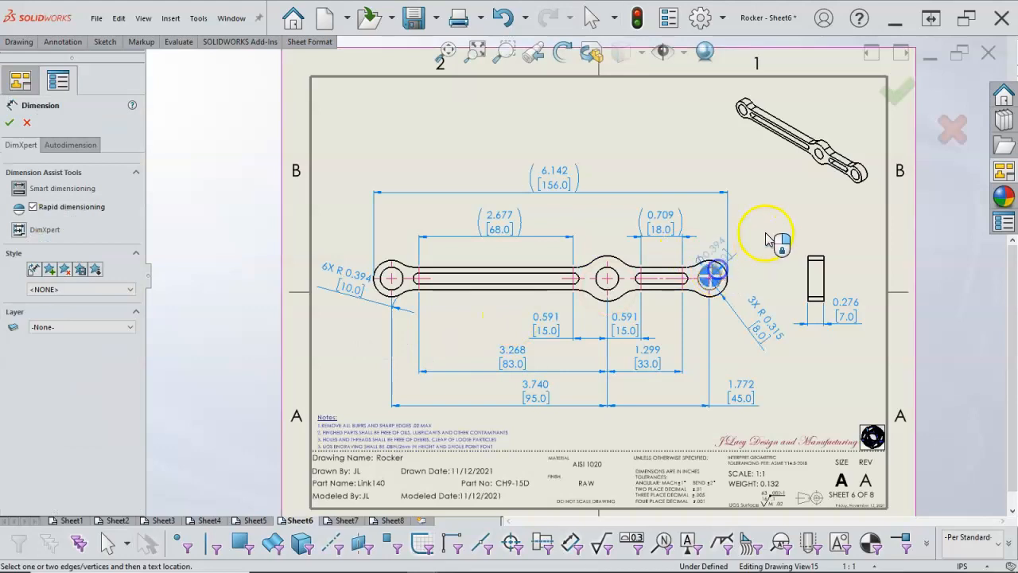
{"action": "left_click", "coordinate": [778, 222]}
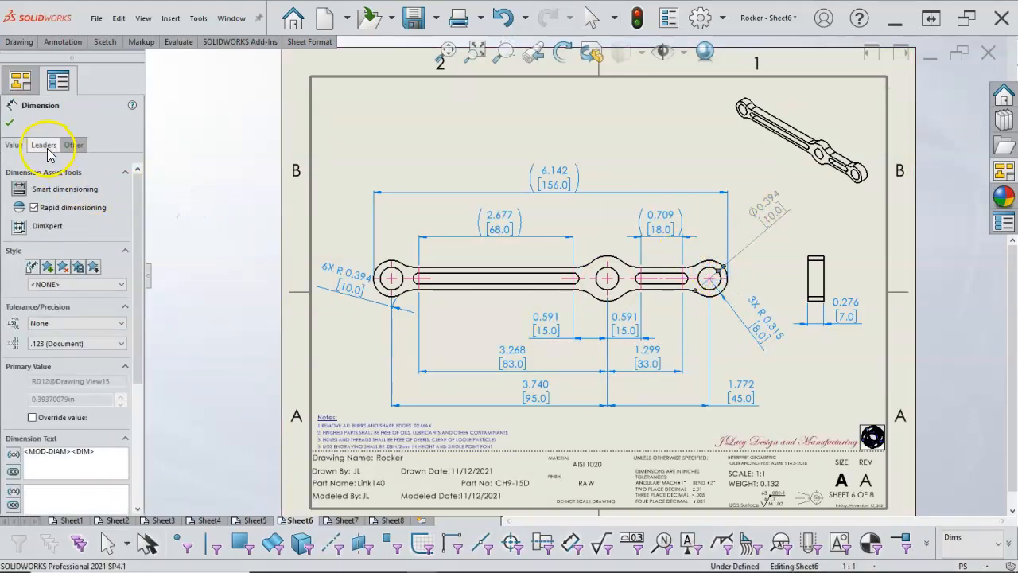
Apply the in4 - mm3 style to the end hole's diameter dimension and turn on Split for its dual dimension
{"action": "left_click", "coordinate": [121, 284]}
{"action": "left_click", "coordinate": [84, 304]}
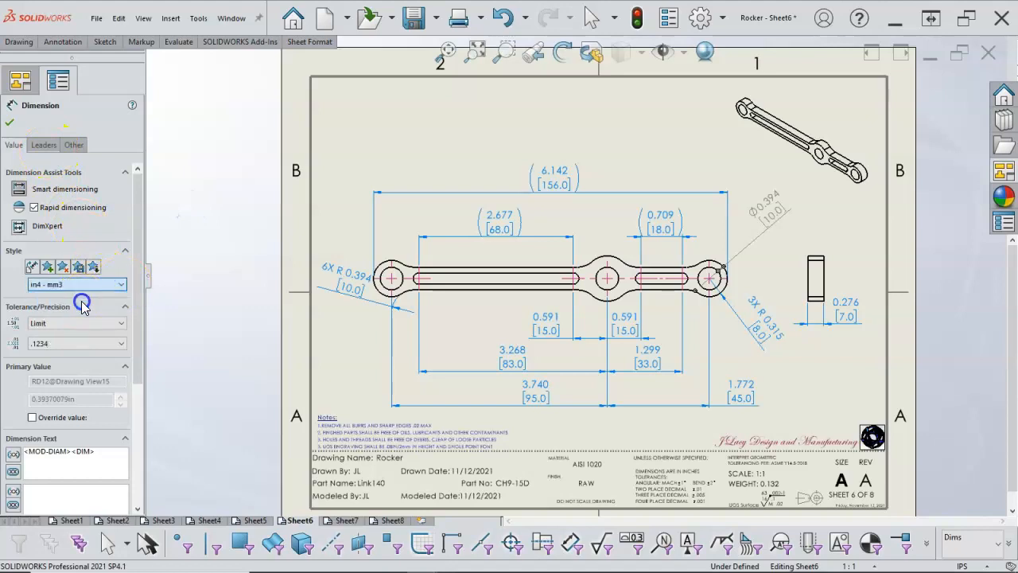
{"action": "left_click", "coordinate": [11, 123]}
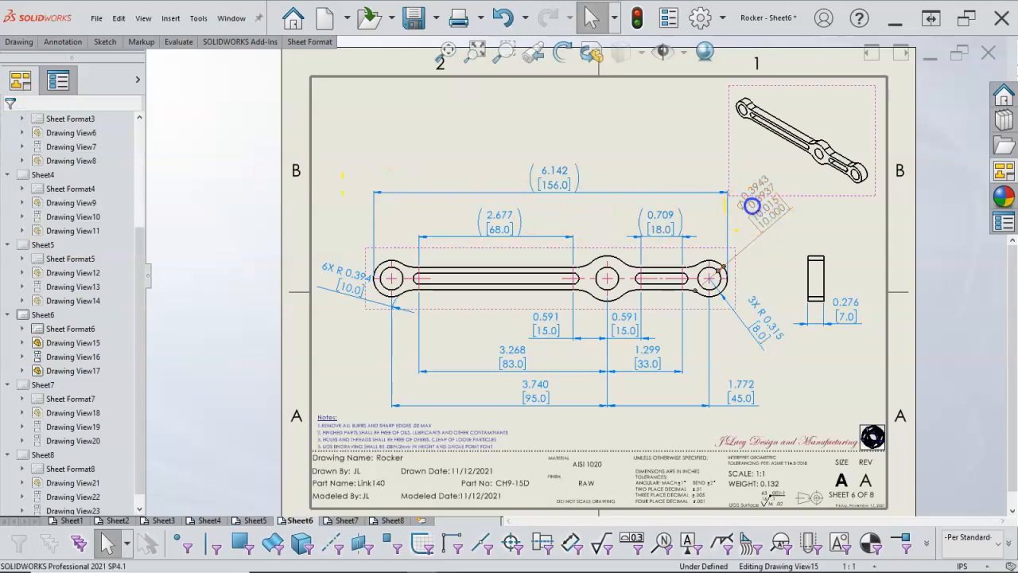
{"action": "left_click", "coordinate": [752, 208]}
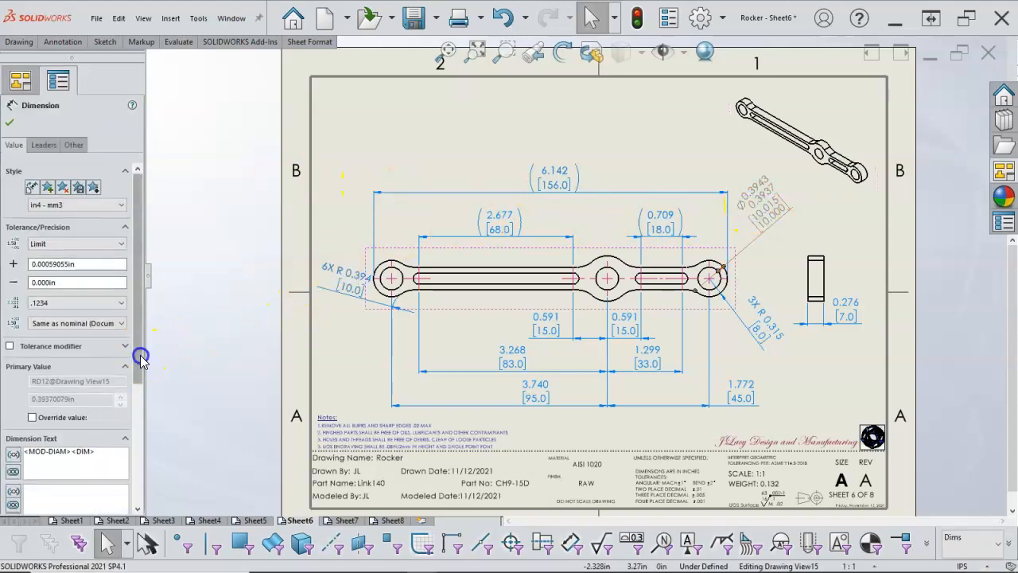
{"action": "scroll", "coordinate": [141, 357], "scroll_direction": "down", "scroll_amount": 5}
{"action": "left_click", "coordinate": [10, 489]}
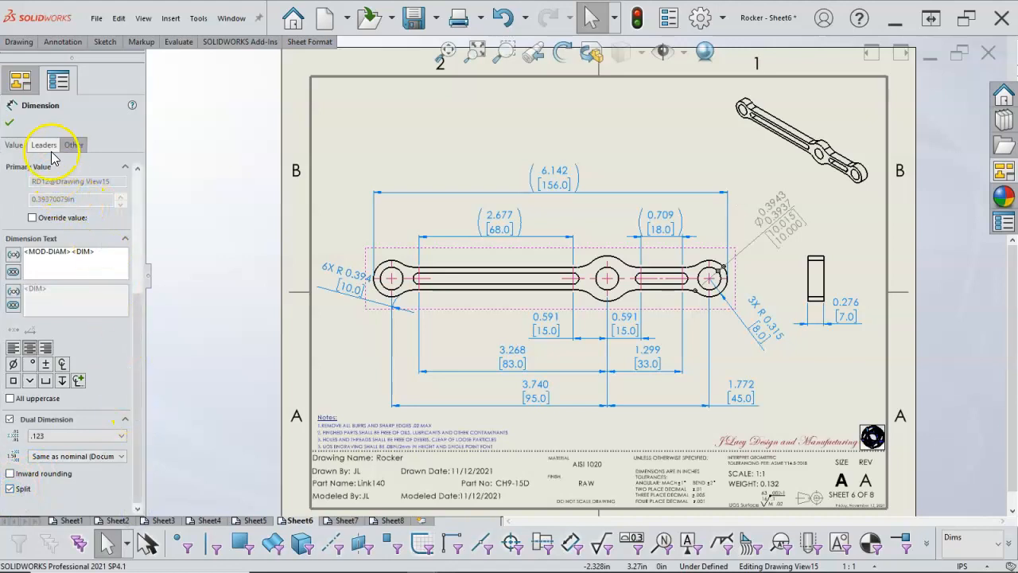
{"action": "left_click", "coordinate": [9, 118]}
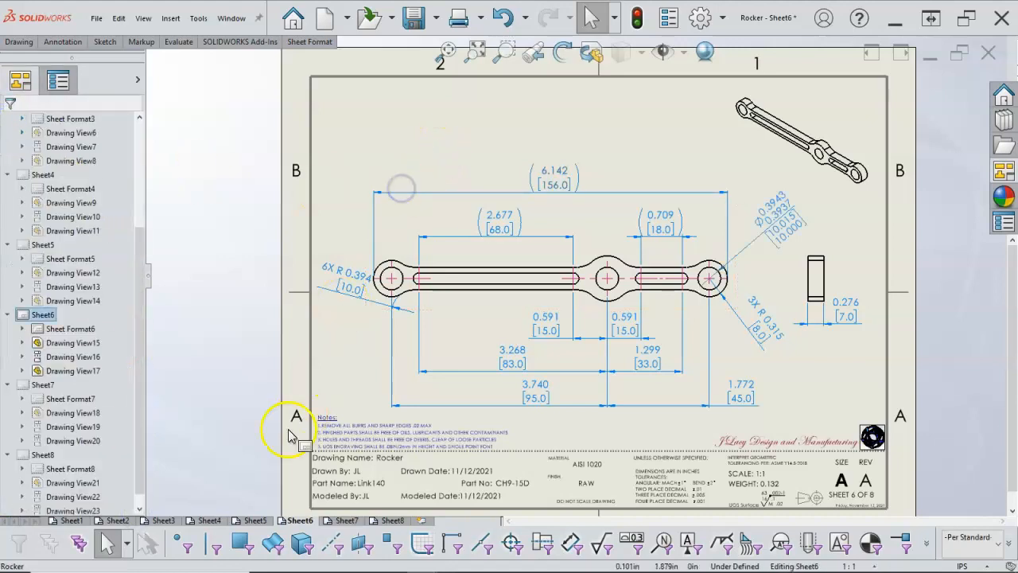
On Sheet4, dimension the angle between the curved slot's two end centerlines, placing it above the wheel
{"action": "left_click", "coordinate": [254, 520]}
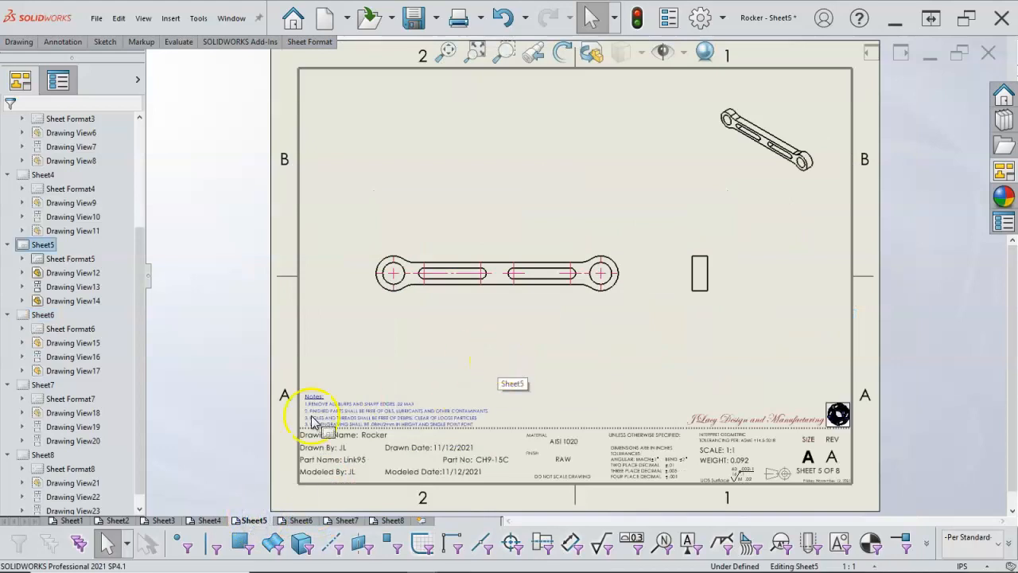
{"action": "left_click", "coordinate": [206, 520]}
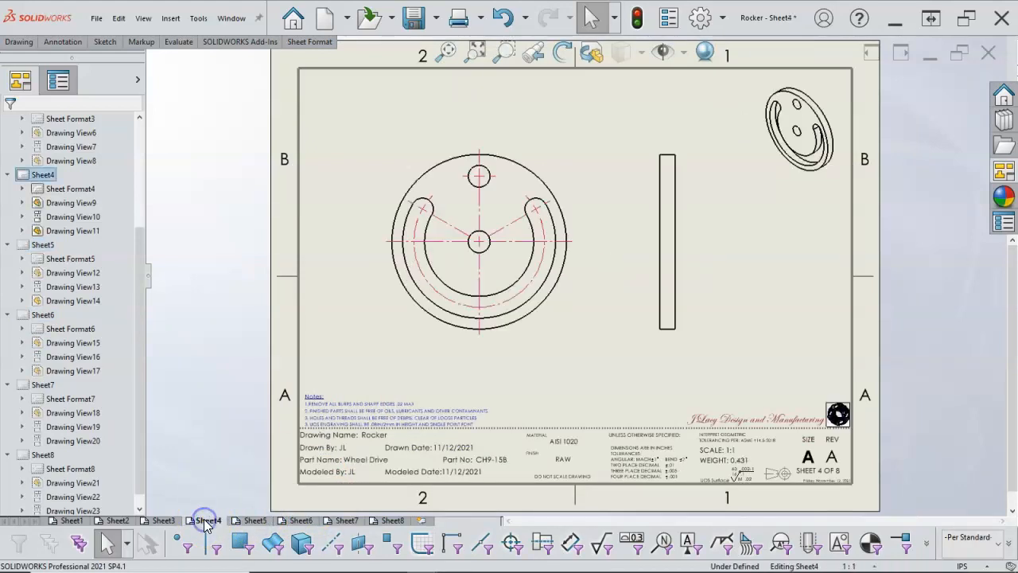
{"action": "left_click", "coordinate": [384, 350]}
{"action": "right_click", "coordinate": [382, 344]}
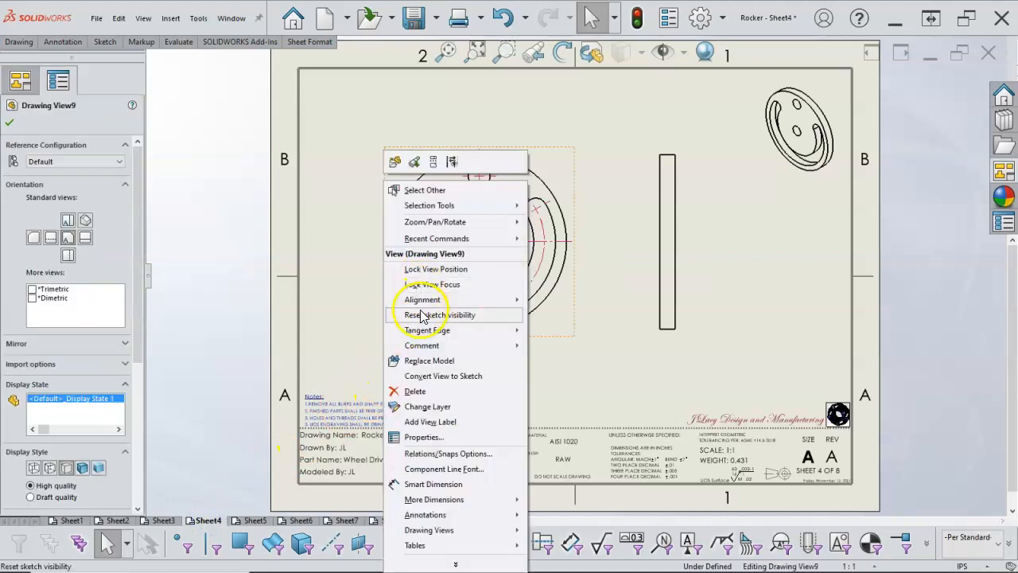
{"action": "left_click", "coordinate": [433, 483]}
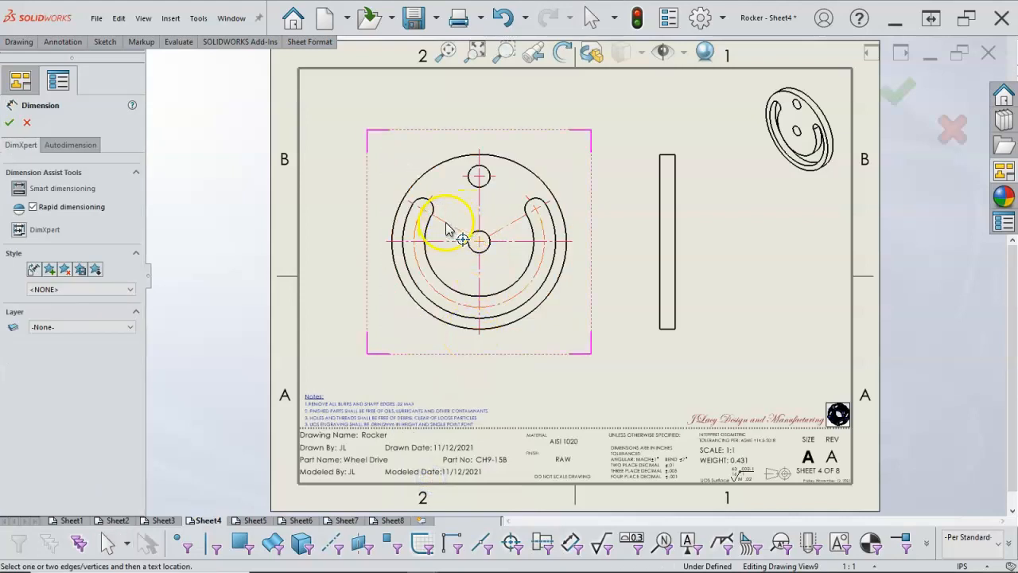
{"action": "left_click", "coordinate": [512, 222]}
{"action": "left_click", "coordinate": [449, 224]}
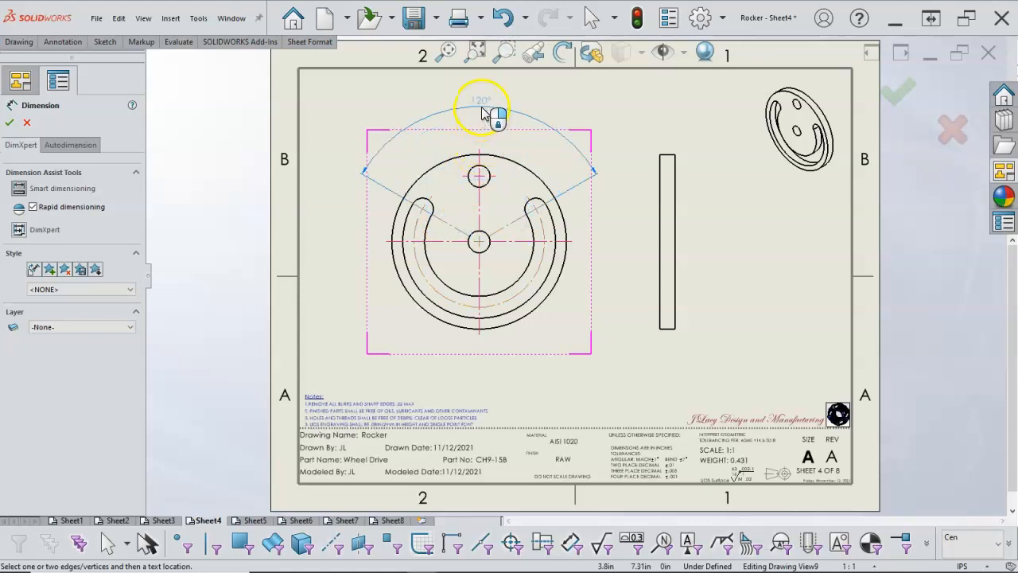
{"action": "left_click", "coordinate": [483, 118]}
{"action": "left_click", "coordinate": [543, 152]}
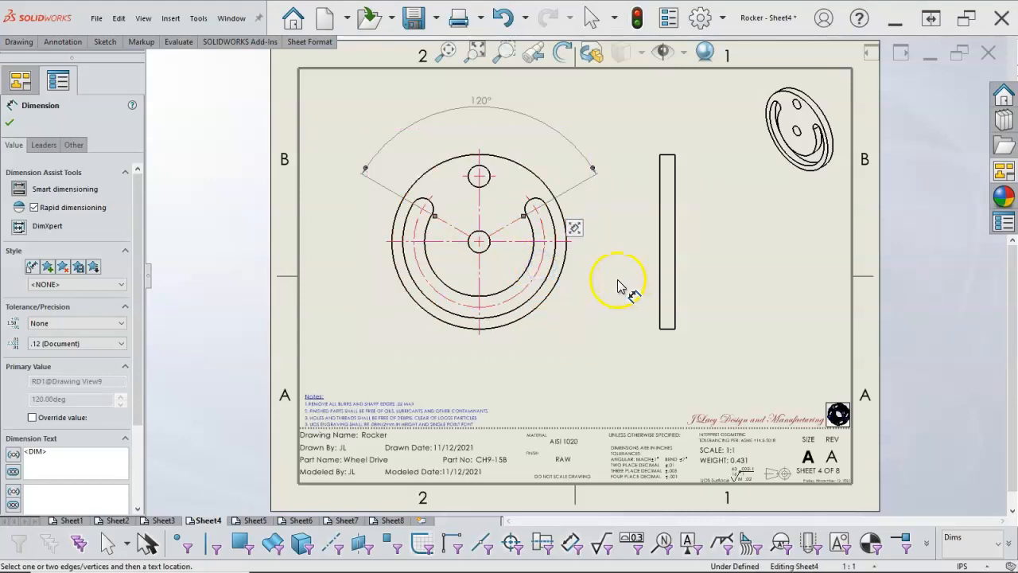
Add diameter dimensions to the wheel's upper hole and center hole, placed to the left of the front view
{"action": "left_click", "coordinate": [471, 181]}
{"action": "left_click", "coordinate": [339, 213]}
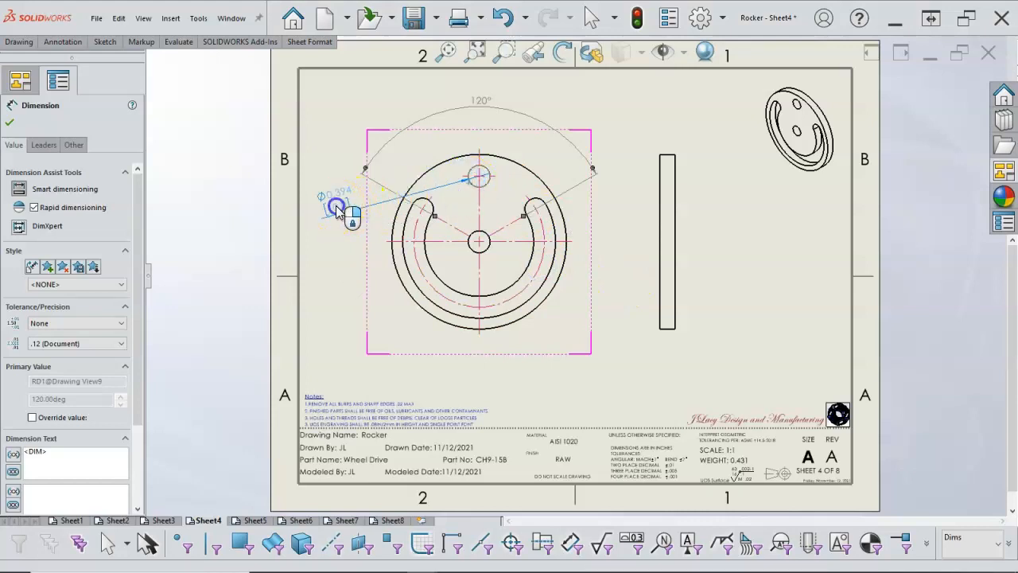
{"action": "left_click", "coordinate": [469, 251]}
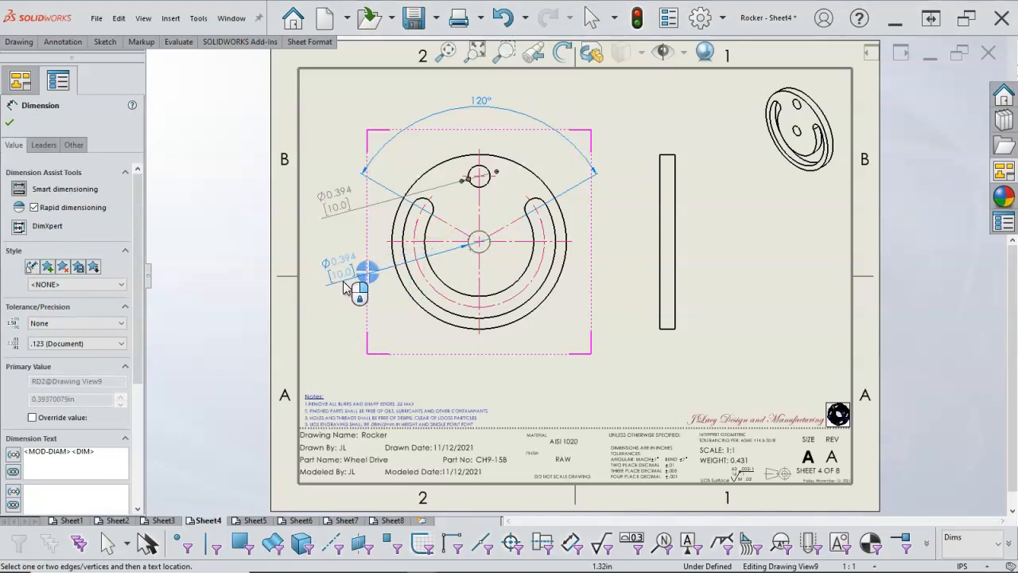
{"action": "left_click", "coordinate": [346, 291]}
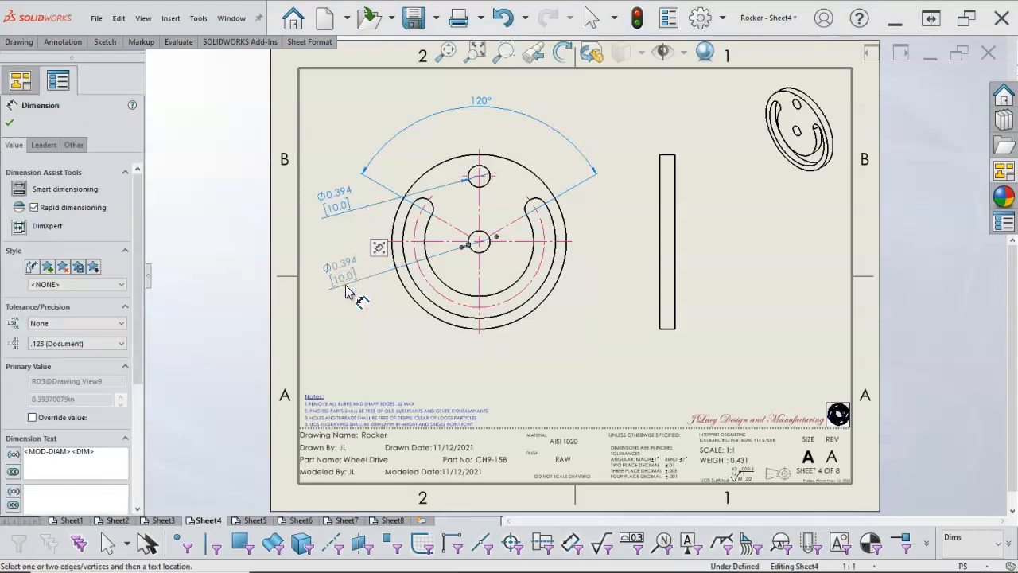
Apply the in4 - mm3 style to the center hole's diameter dimension and turn on Split for its dual dimension
{"action": "left_click", "coordinate": [119, 284]}
{"action": "left_click", "coordinate": [108, 305]}
{"action": "left_click_drag", "start_coordinate": [136, 309], "coordinate": [139, 488]}
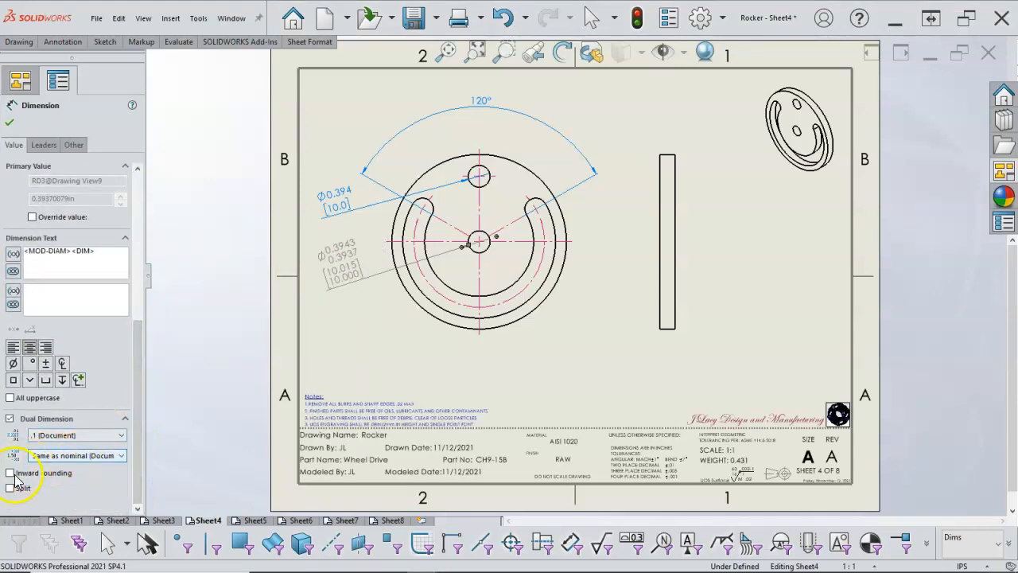
{"action": "left_click", "coordinate": [254, 354]}
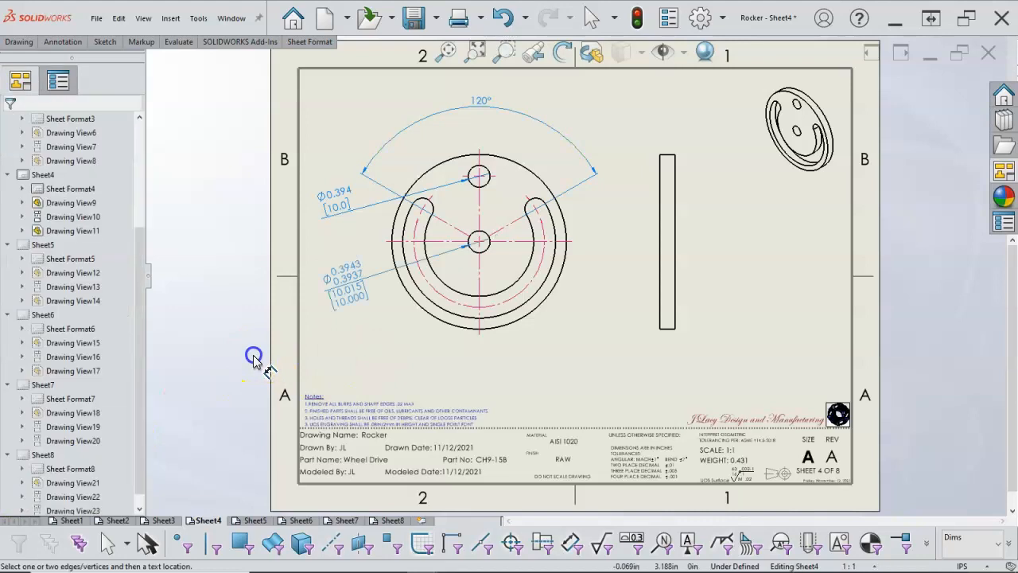
Apply the in4 - mm3 style to the upper hole's diameter dimension and turn on Split for its dual dimension
{"action": "left_click", "coordinate": [342, 203]}
{"action": "left_click", "coordinate": [79, 269]}
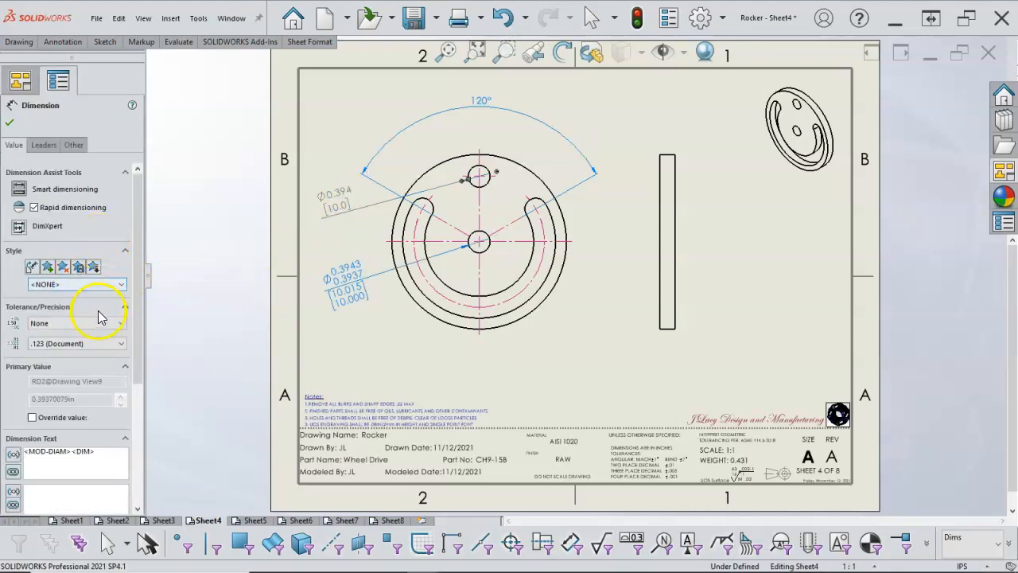
{"action": "left_click", "coordinate": [89, 293]}
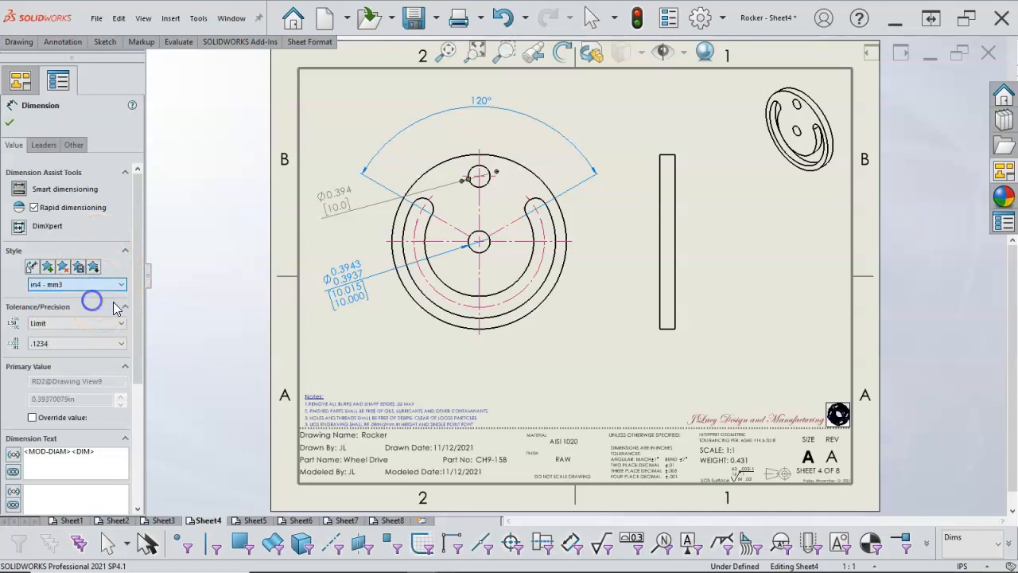
{"action": "scroll", "coordinate": [139, 306], "scroll_direction": "down", "scroll_amount": 5}
{"action": "left_click", "coordinate": [9, 488]}
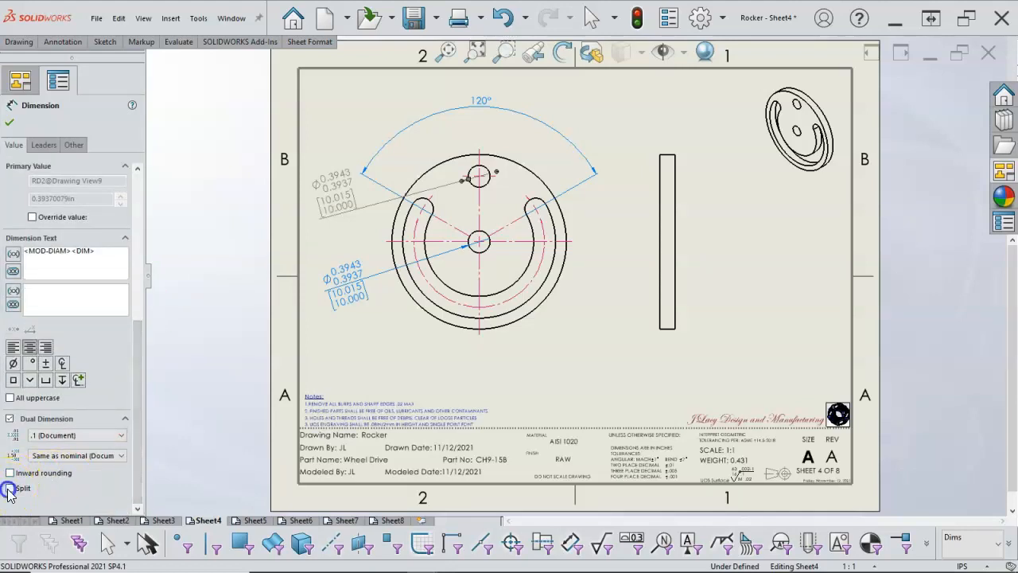
{"action": "left_click", "coordinate": [428, 308]}
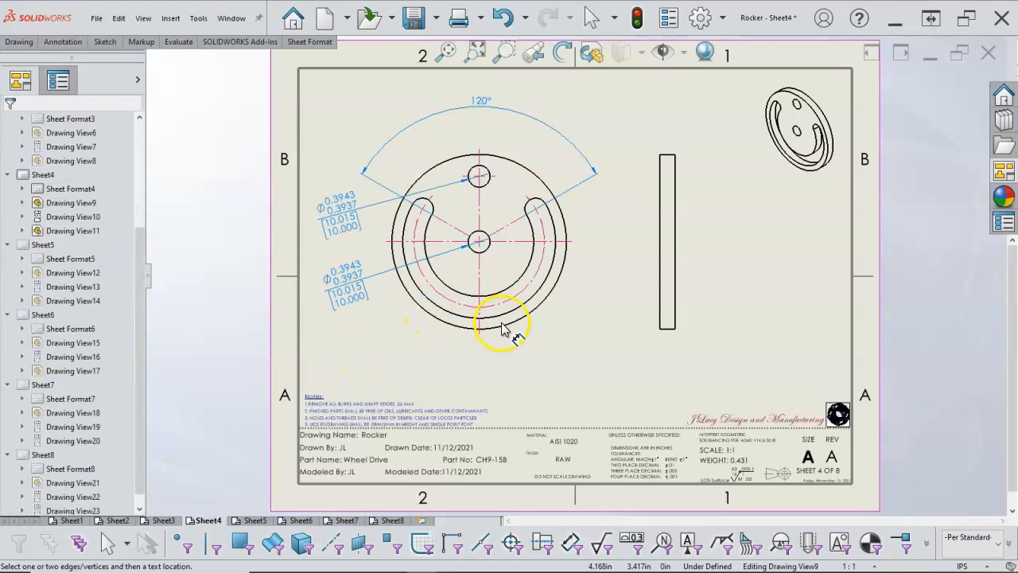
Dimension the wheel's outer diameter in the front view and its thickness below the side view
{"action": "left_click", "coordinate": [531, 322]}
{"action": "left_click", "coordinate": [588, 342]}
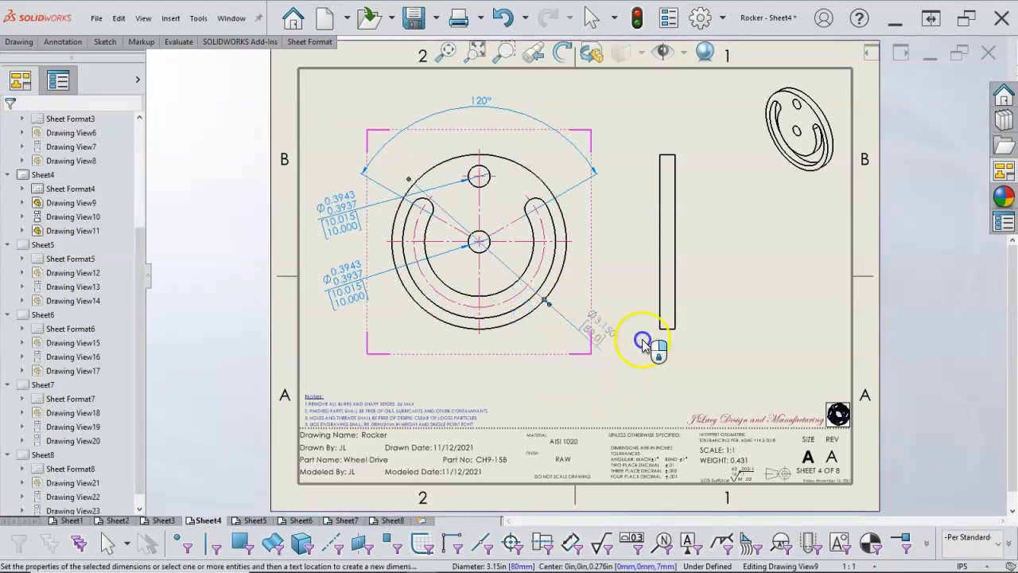
{"action": "left_click", "coordinate": [667, 328]}
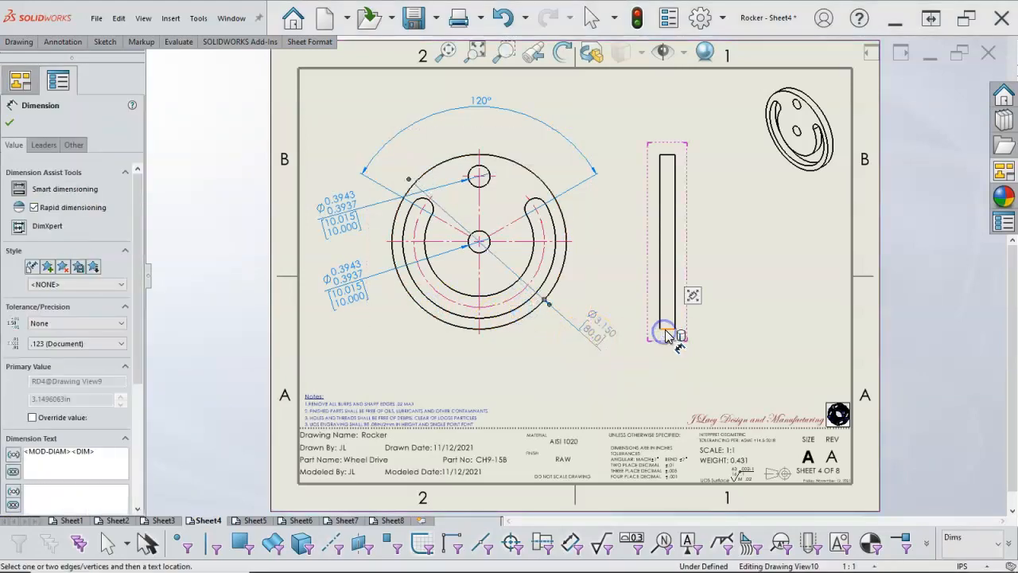
{"action": "left_click", "coordinate": [755, 350]}
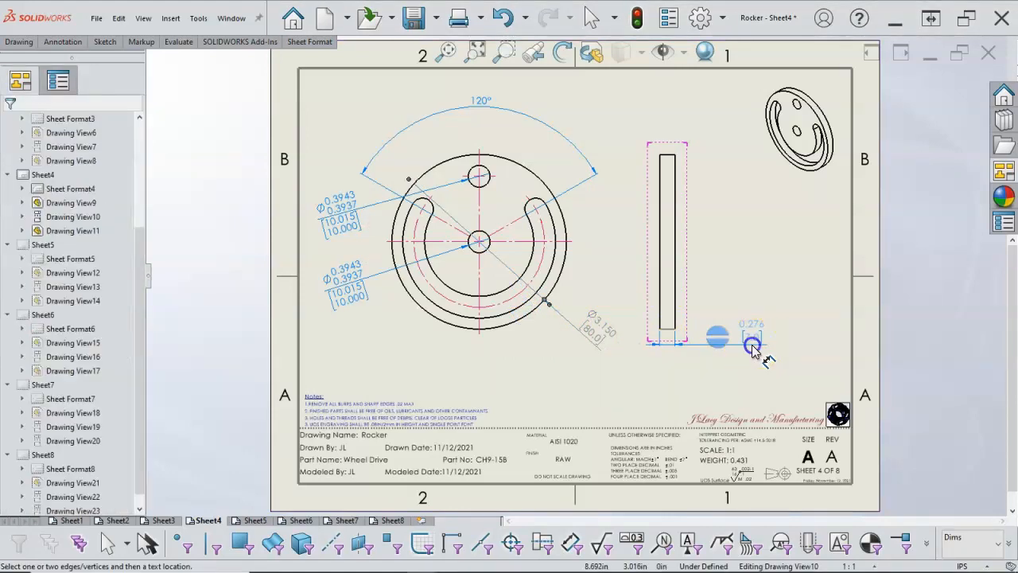
{"action": "left_click", "coordinate": [700, 343]}
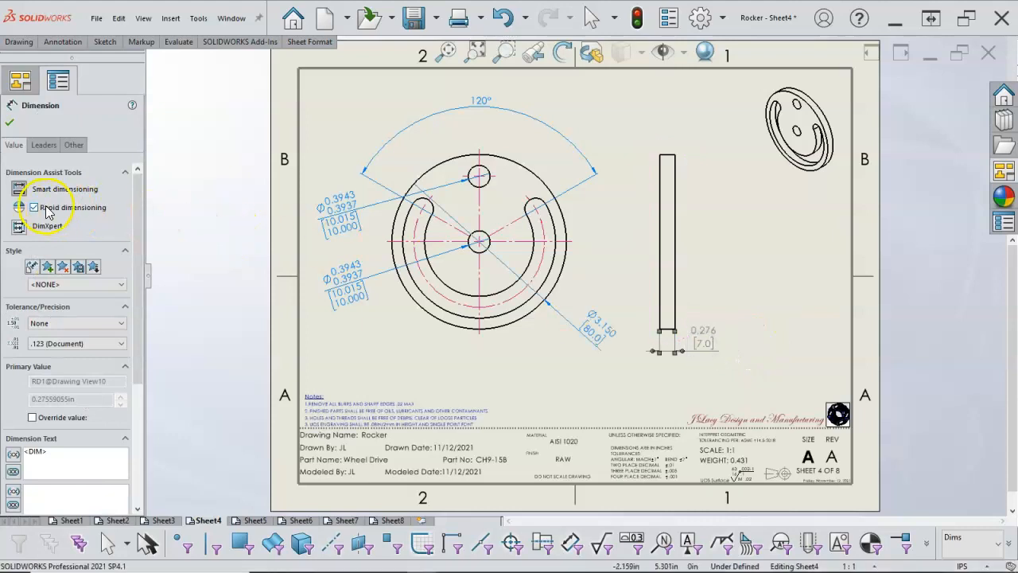
{"action": "left_click", "coordinate": [762, 319]}
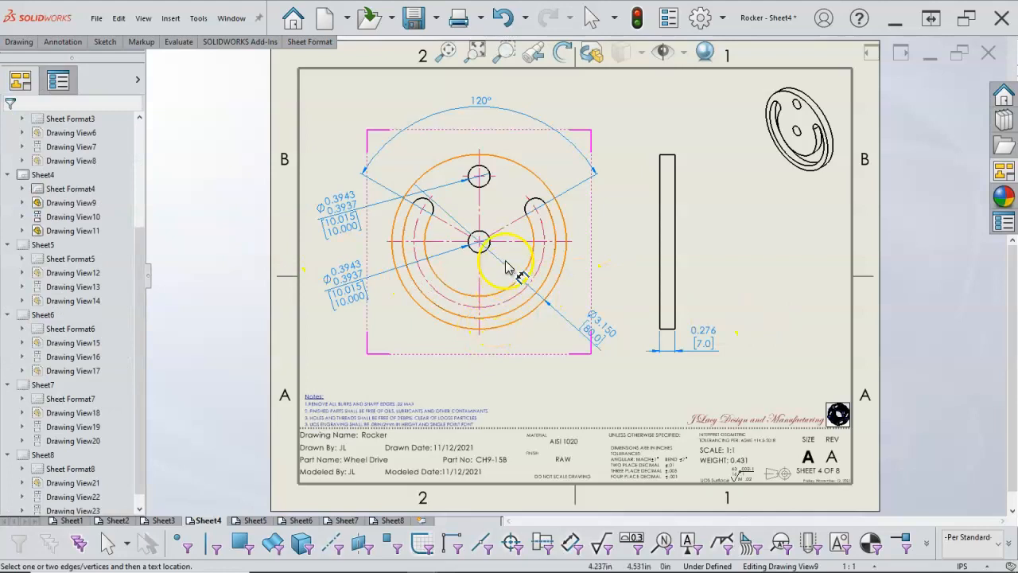
Change the leader display of the wheel's outer diameter dimension to an open leader that does not cross the circle
{"action": "left_click", "coordinate": [587, 326]}
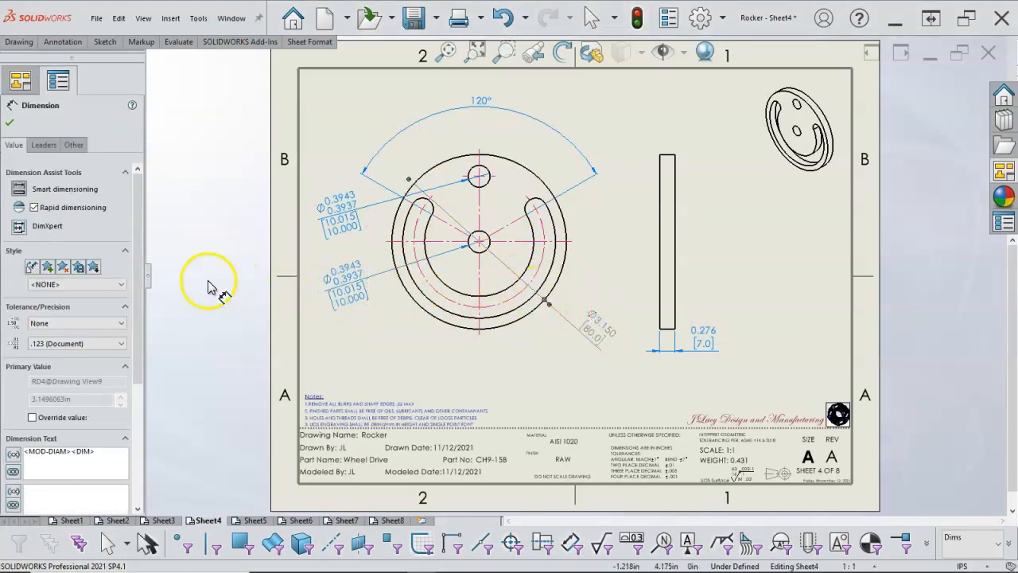
{"action": "left_click", "coordinate": [44, 145]}
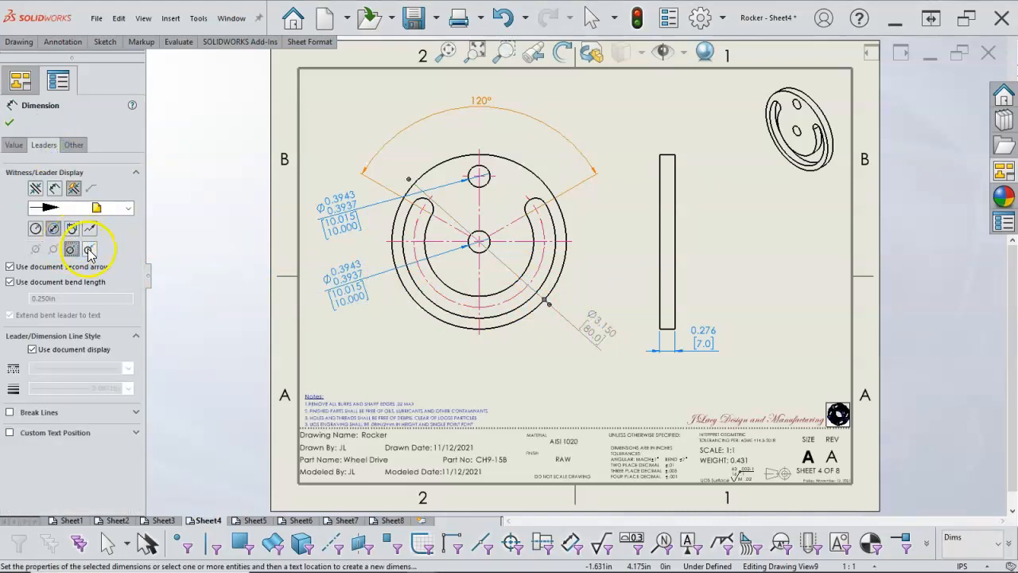
{"action": "left_click", "coordinate": [90, 250]}
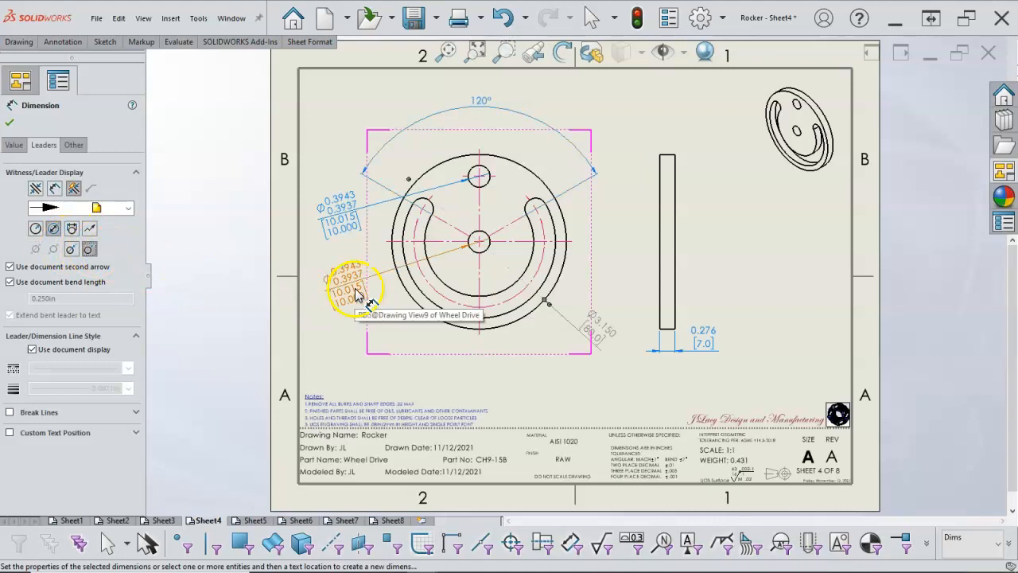
Add radius dimensions to the curved slot's outer and inner arcs, placed to the right of the front view
{"action": "left_click", "coordinate": [497, 307]}
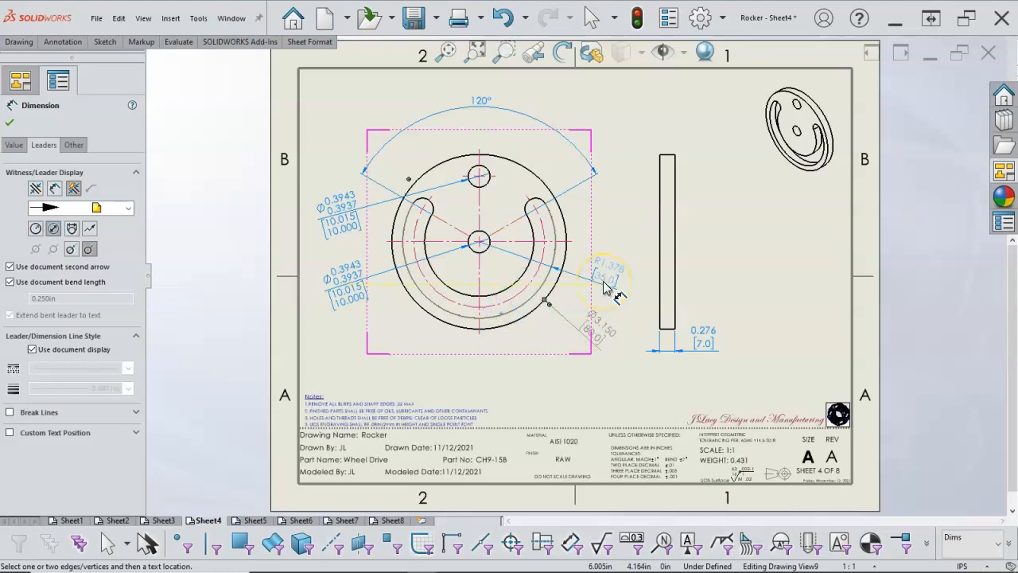
{"action": "left_click", "coordinate": [605, 286]}
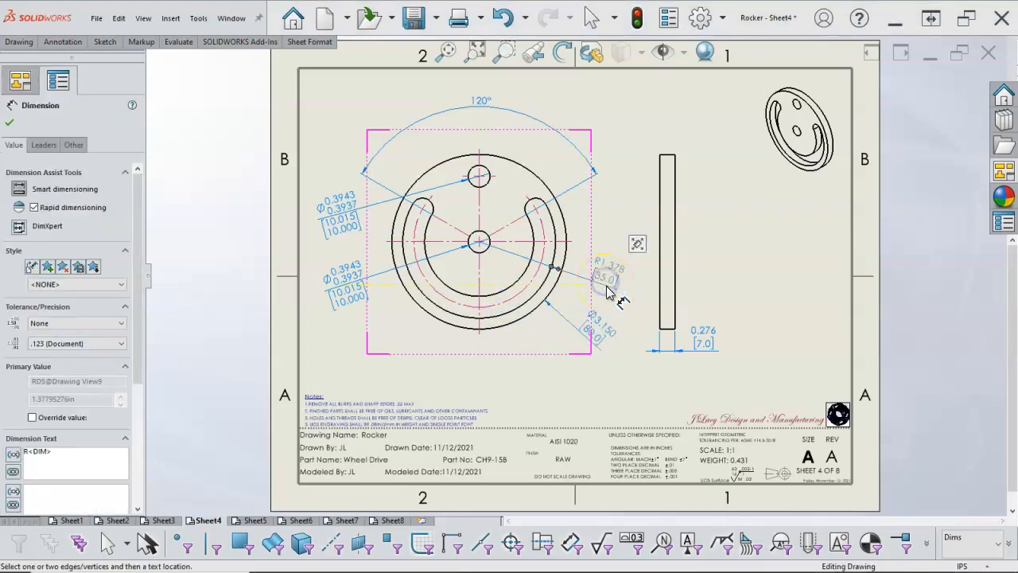
{"action": "left_click", "coordinate": [535, 237]}
{"action": "left_click", "coordinate": [616, 210]}
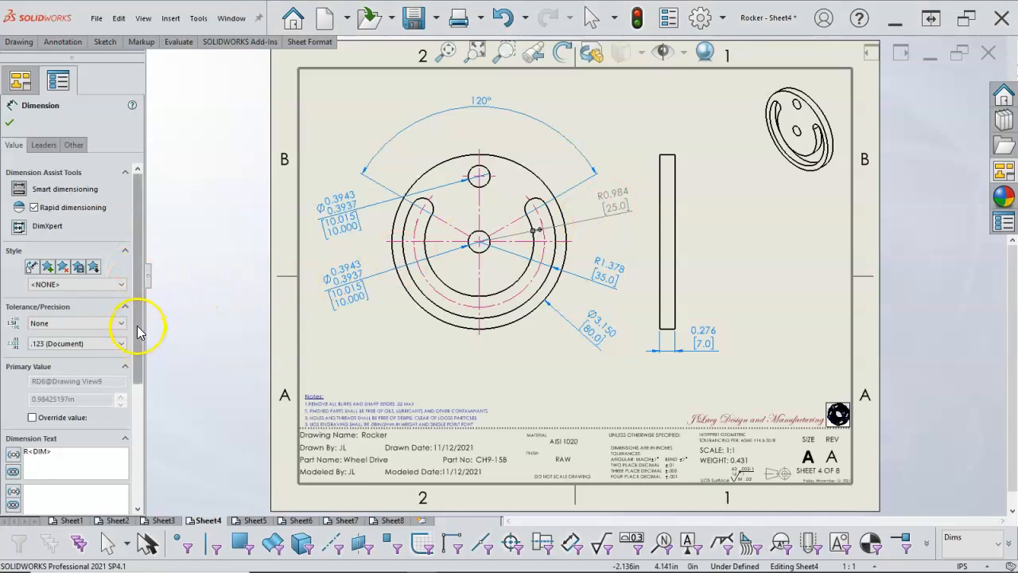
Shorten both slot radius leaders so they no longer run to the center, and move the outer radius dimension slightly up and right
{"action": "left_click", "coordinate": [44, 145]}
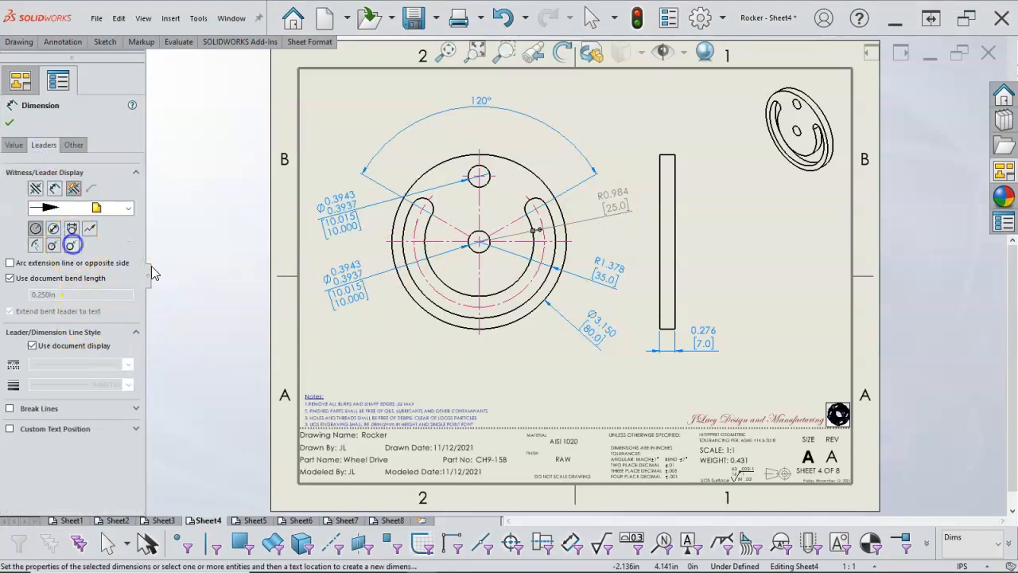
{"action": "left_click", "coordinate": [600, 273]}
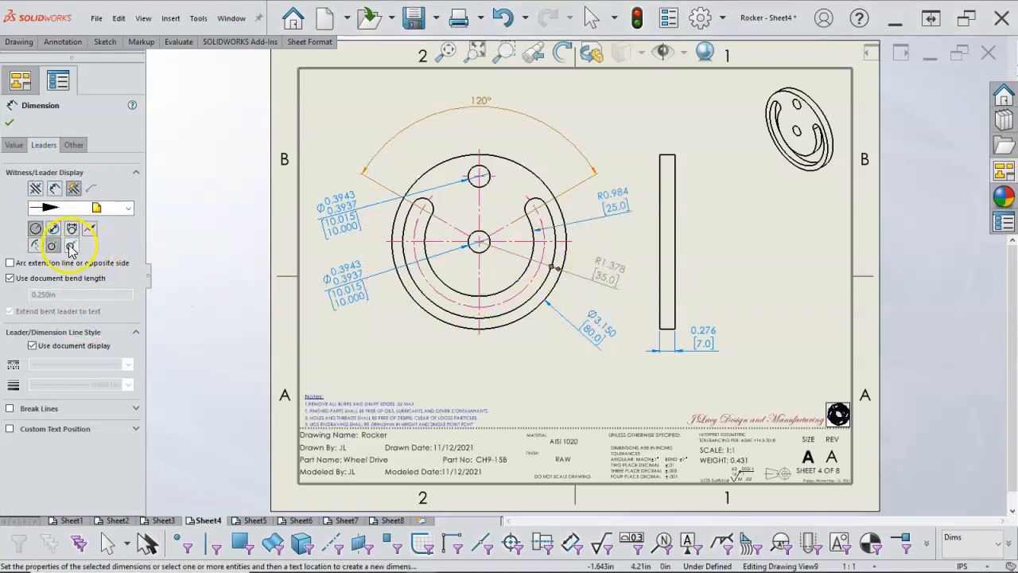
{"action": "left_click", "coordinate": [559, 367]}
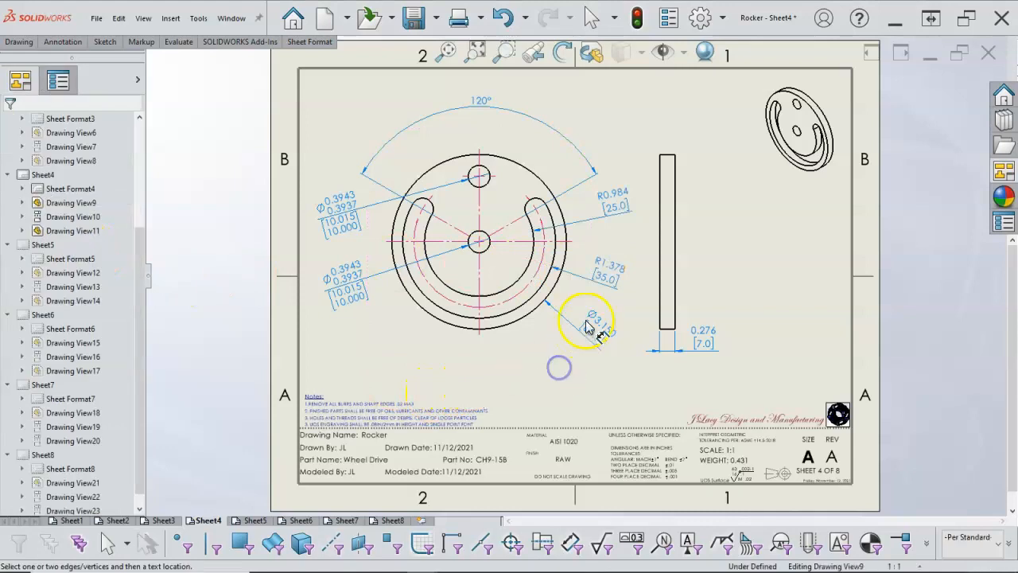
{"action": "left_click_drag", "start_coordinate": [598, 276], "coordinate": [617, 256]}
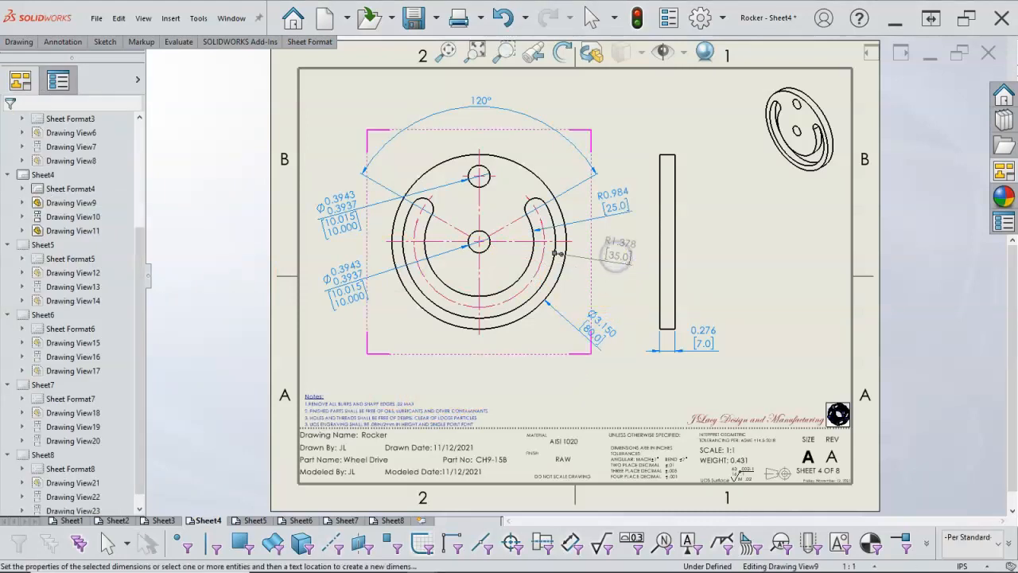
{"action": "left_click", "coordinate": [544, 380]}
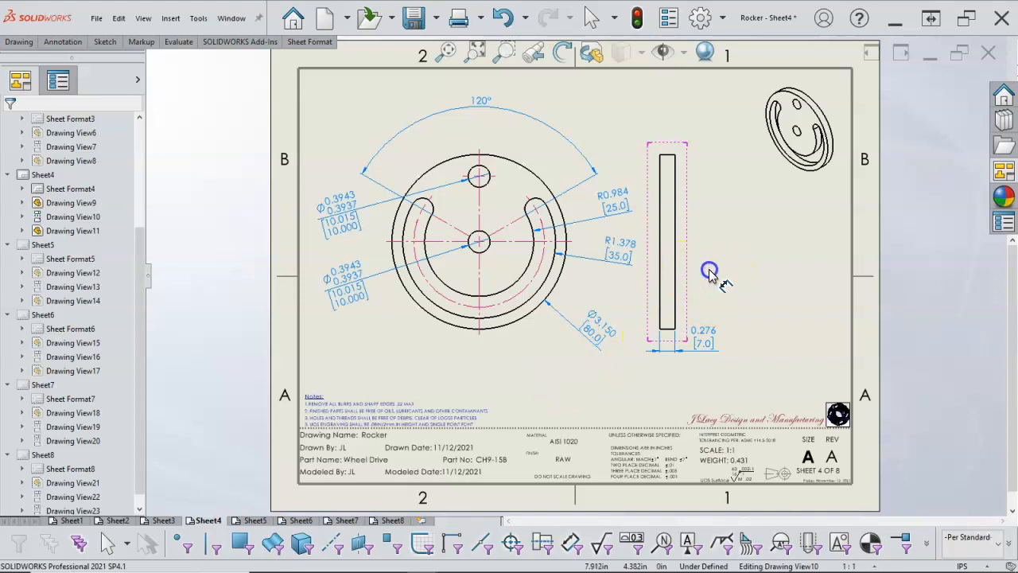
Leave dimensioning and move the wheel's side view and front view to the right on the sheet
{"action": "right_click", "coordinate": [745, 275]}
{"action": "left_click", "coordinate": [783, 324]}
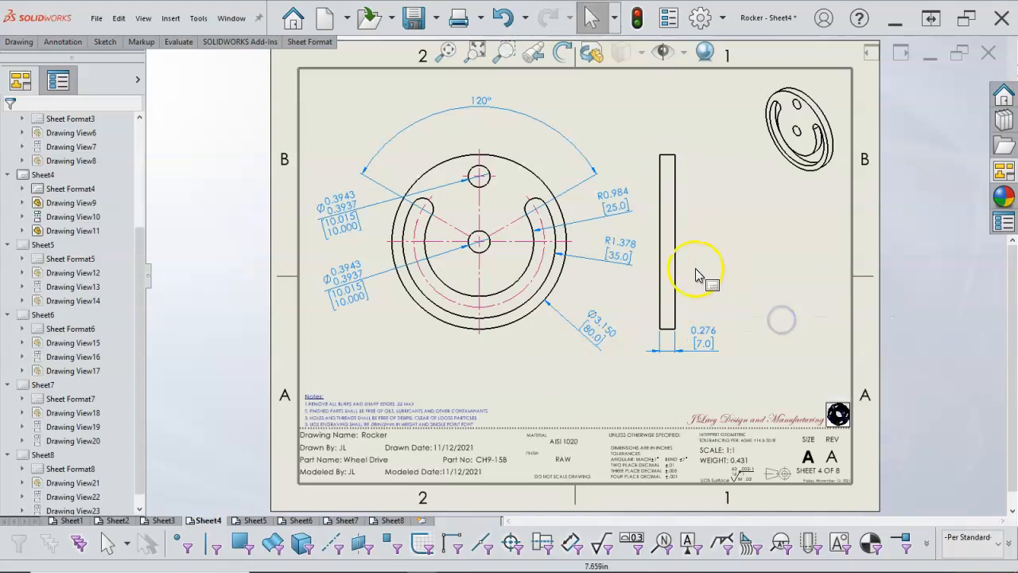
{"action": "left_click_drag", "start_coordinate": [691, 277], "coordinate": [761, 269]}
{"action": "left_click_drag", "start_coordinate": [499, 339], "coordinate": [524, 337]}
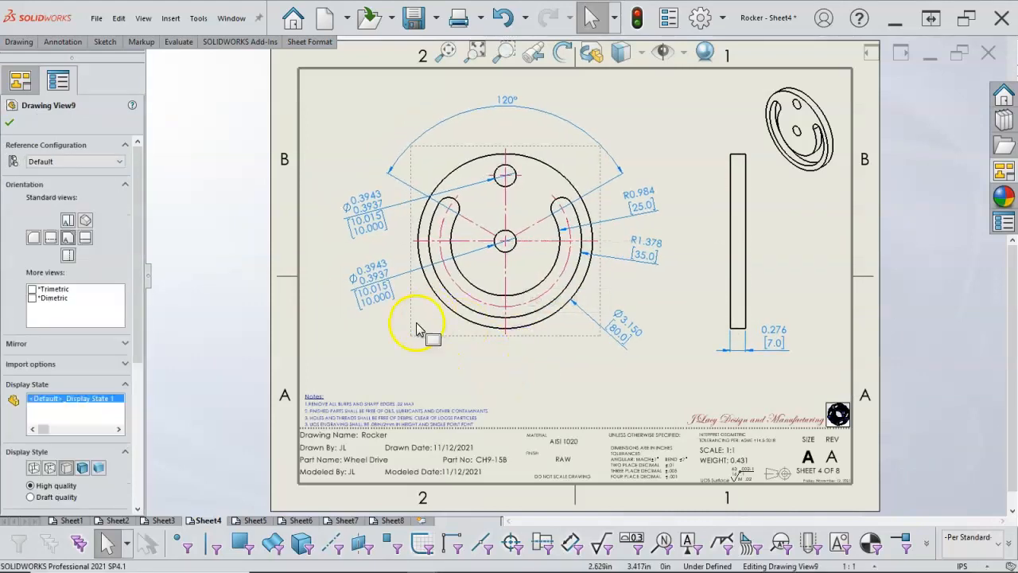
{"action": "left_click", "coordinate": [430, 371]}
Dimension the vertical distance between the wheel's center hole and upper hole, placed to the left of the front view
{"action": "right_click", "coordinate": [428, 366]}
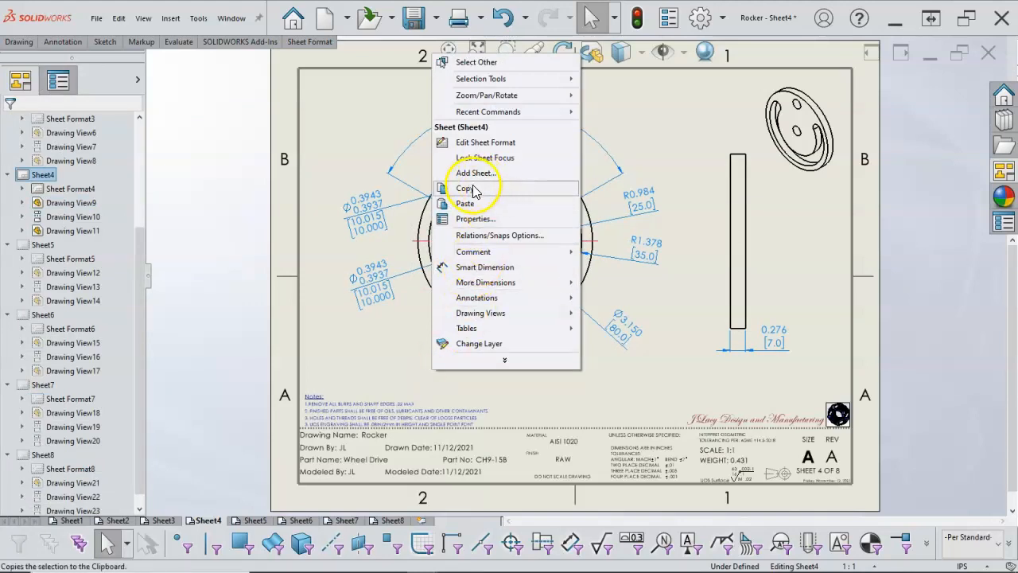
{"action": "left_click", "coordinate": [484, 268]}
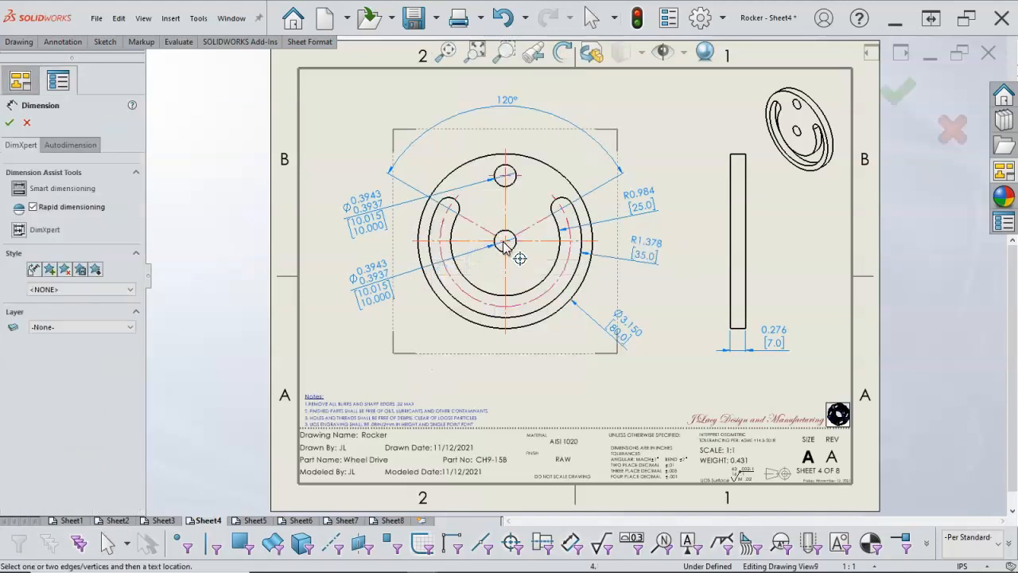
{"action": "left_click", "coordinate": [494, 169]}
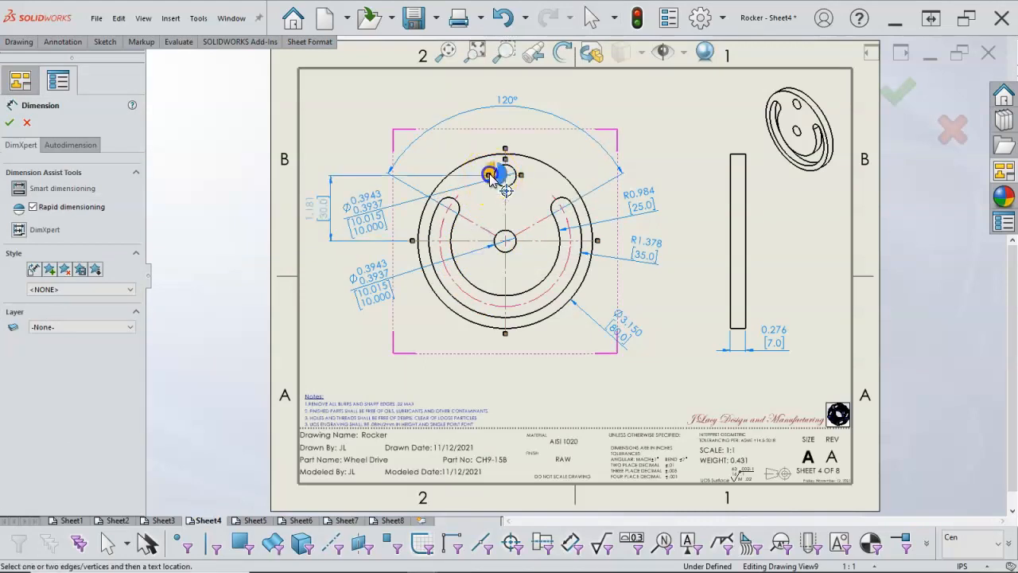
{"action": "left_click", "coordinate": [333, 197]}
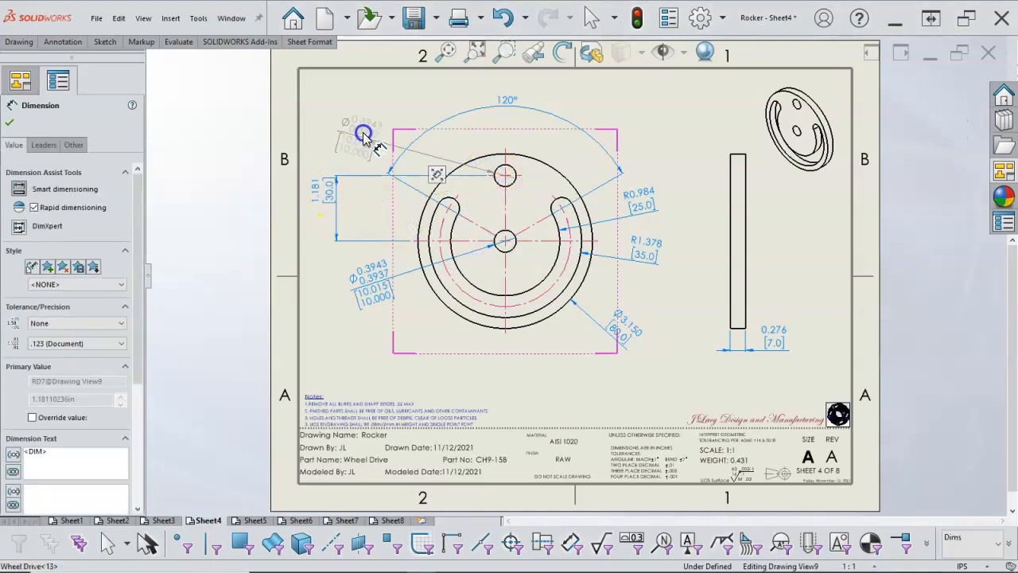
Move the upper hole's diameter dimension above the hole-spacing dimension and bring the spacing dimension closer to the wheel
{"action": "left_click", "coordinate": [364, 135]}
{"action": "left_click_drag", "start_coordinate": [329, 200], "coordinate": [338, 211]}
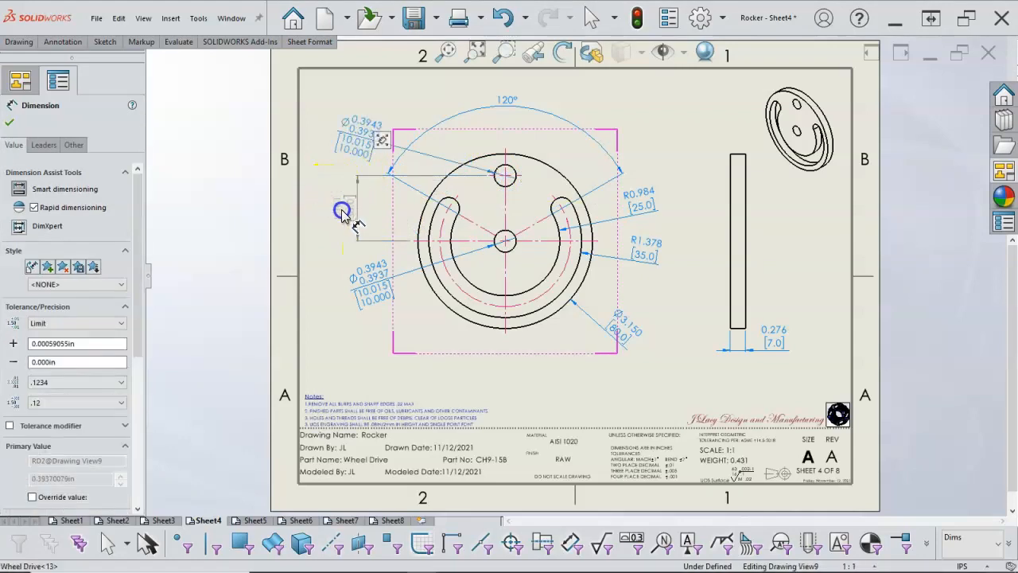
{"action": "left_click", "coordinate": [342, 213]}
{"action": "left_click", "coordinate": [496, 366]}
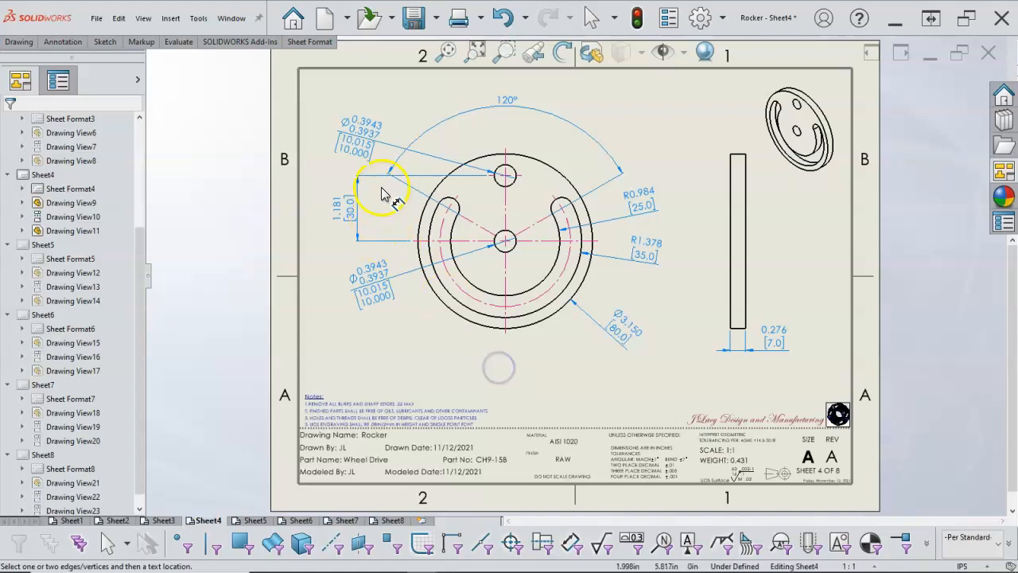
{"action": "left_click_drag", "start_coordinate": [368, 138], "coordinate": [372, 134]}
{"action": "left_click", "coordinate": [518, 374]}
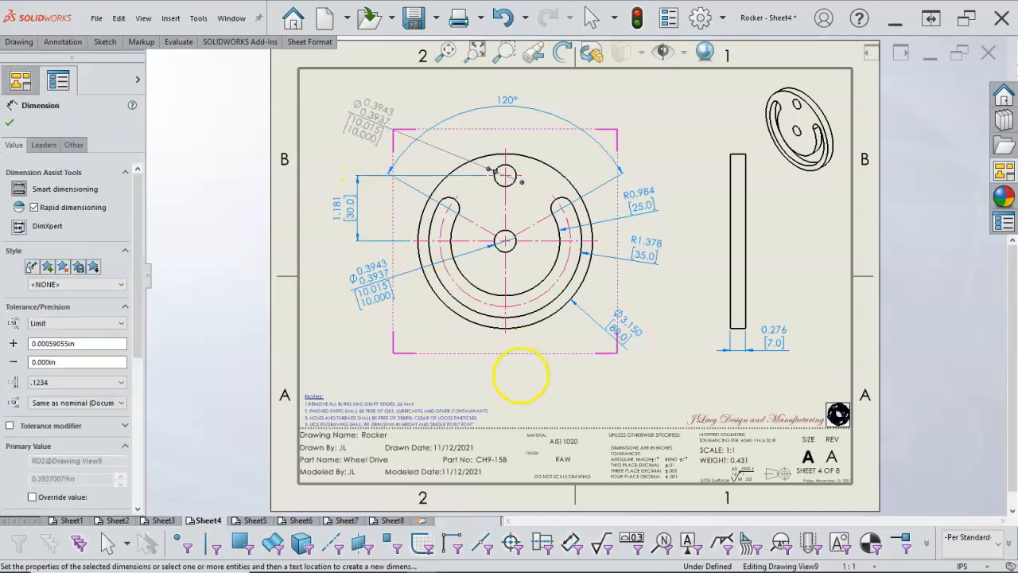
{"action": "right_click_drag", "start_coordinate": [521, 253], "coordinate": [506, 127]}
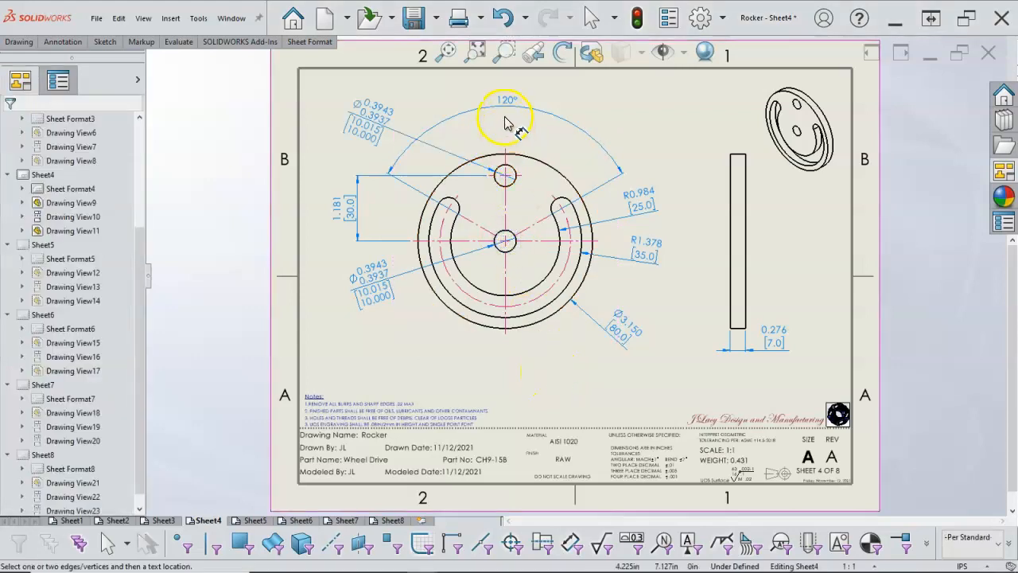
{"action": "left_click", "coordinate": [506, 103]}
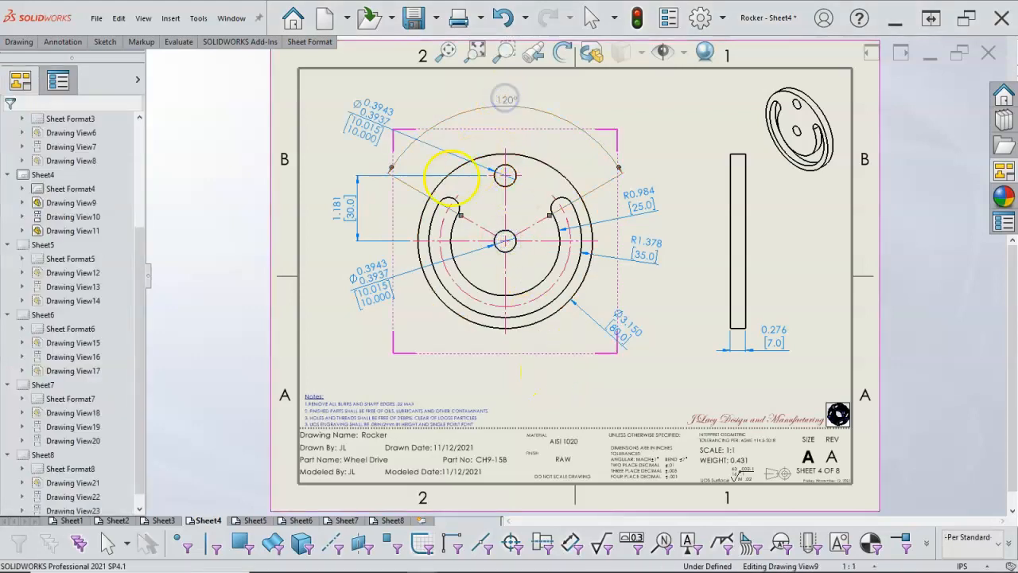
{"action": "left_click_drag", "start_coordinate": [352, 205], "coordinate": [363, 205]}
{"action": "left_click", "coordinate": [534, 402]}
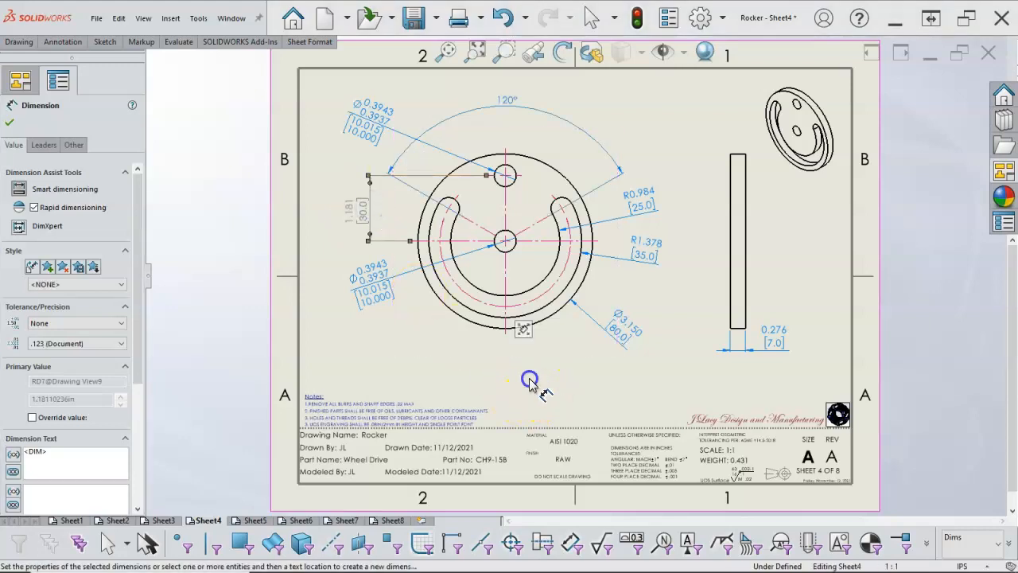
On Sheet3, begin an ordinate dimension set from the Housing front view's left edge, placing the zero below the view
{"action": "left_click", "coordinate": [163, 520]}
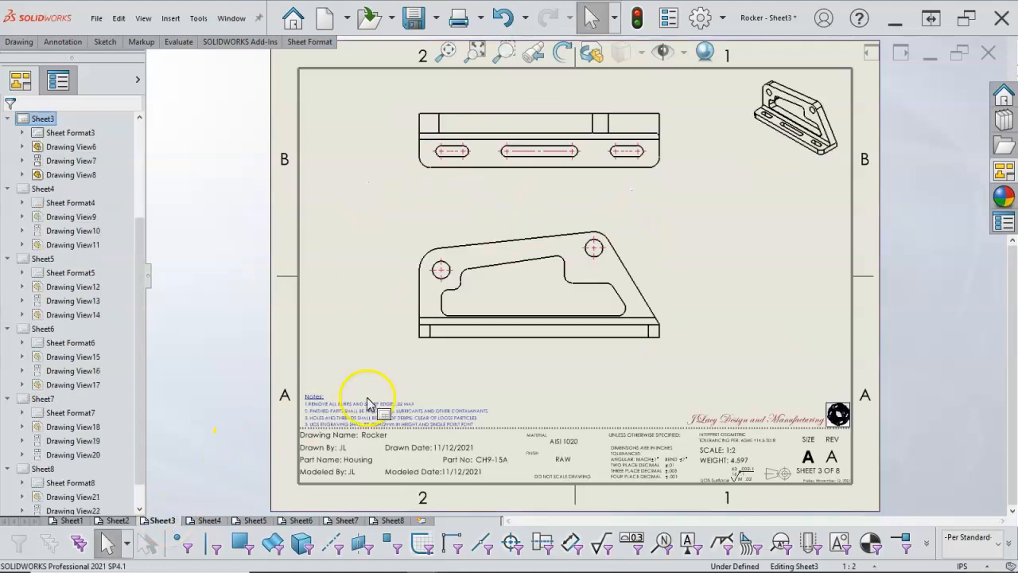
{"action": "right_click", "coordinate": [461, 379]}
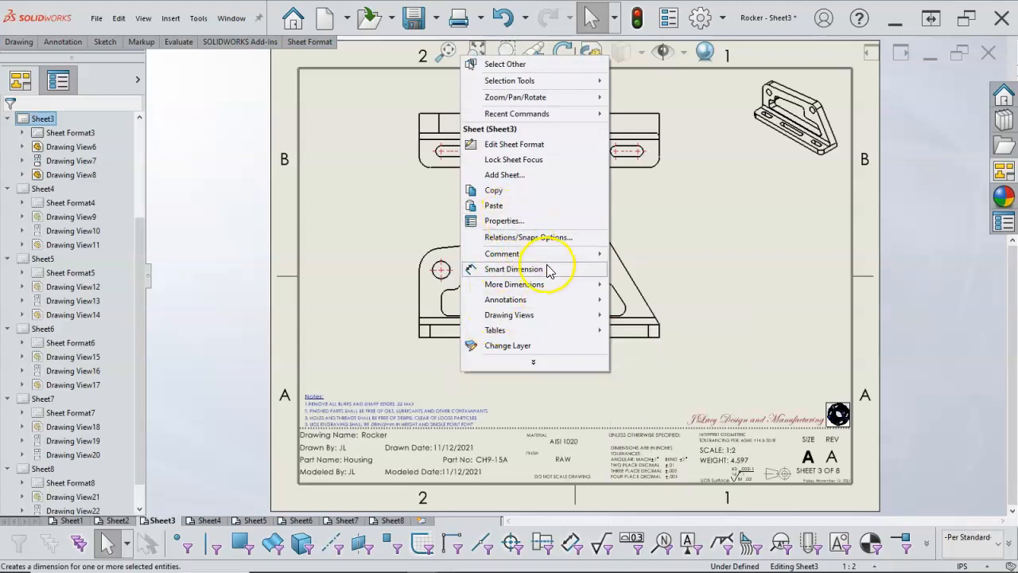
{"action": "left_click", "coordinate": [395, 202]}
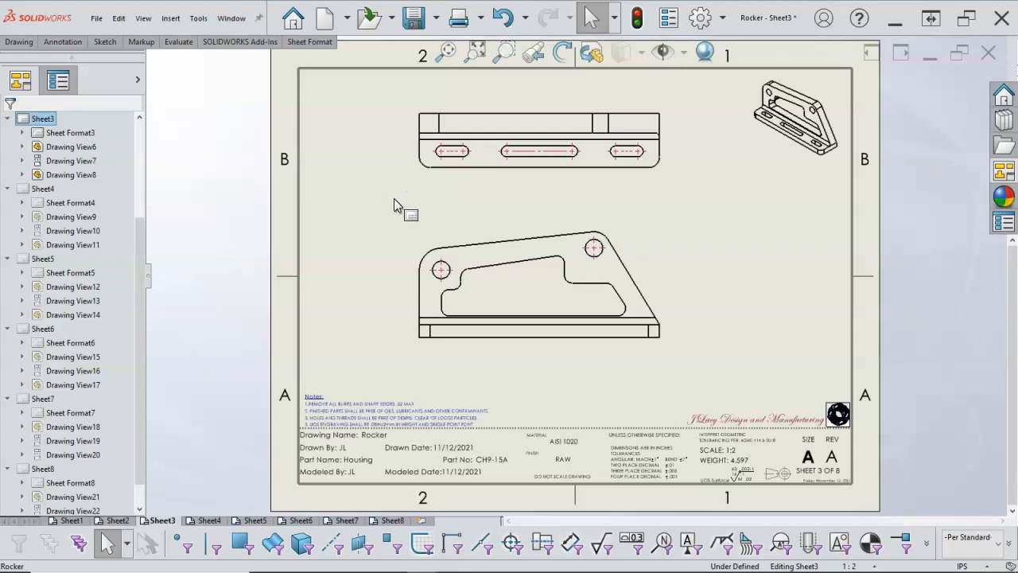
{"action": "right_click", "coordinate": [362, 194]}
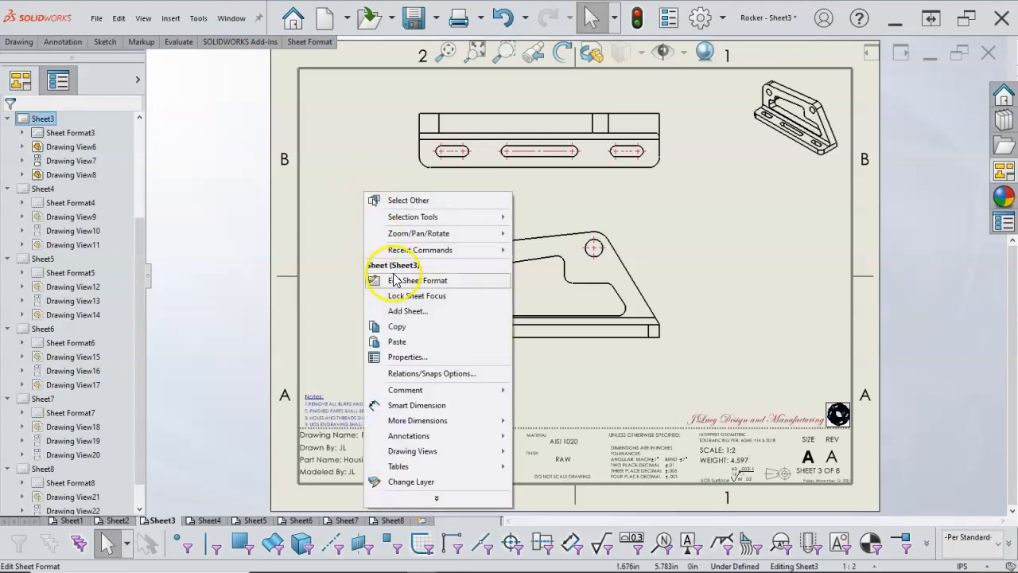
{"action": "mouse_move", "coordinate": [469, 423]}
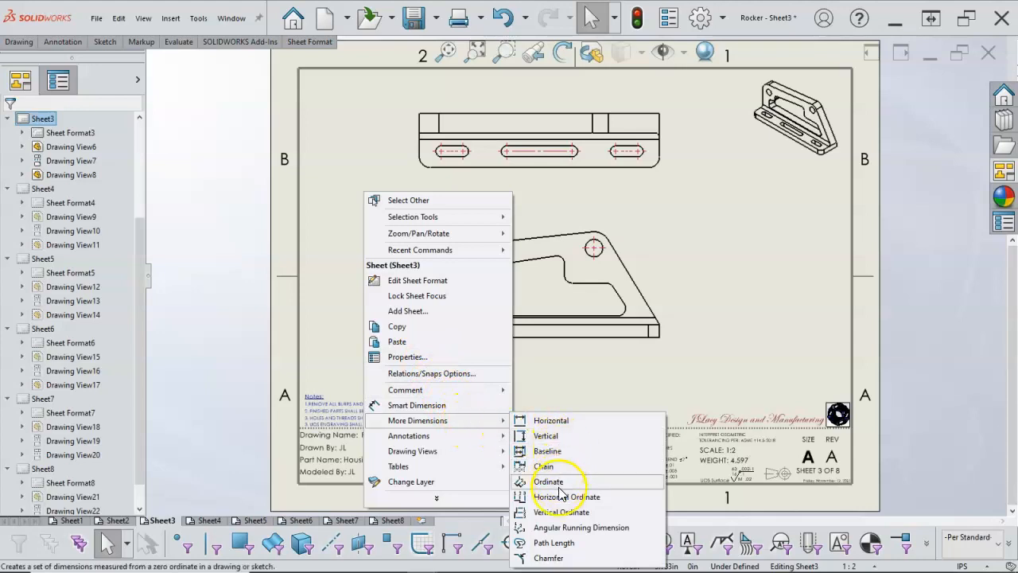
{"action": "left_click", "coordinate": [549, 482]}
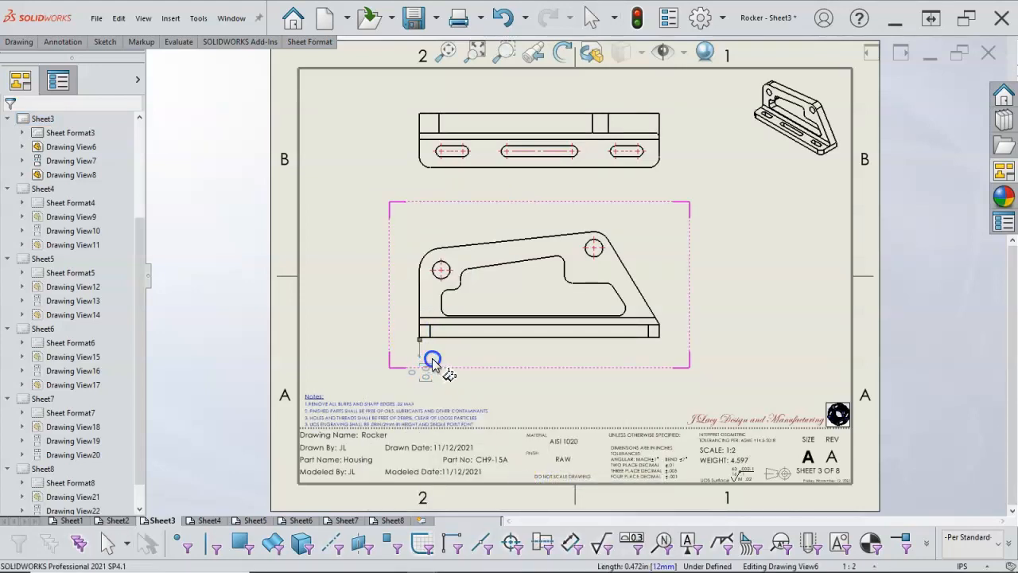
{"action": "left_click", "coordinate": [432, 363]}
Add horizontal ordinate dimensions for the Housing's two holes, the cutout's two vertical step edges and the right end of the base
{"action": "left_click", "coordinate": [441, 284]}
{"action": "left_click", "coordinate": [460, 282]}
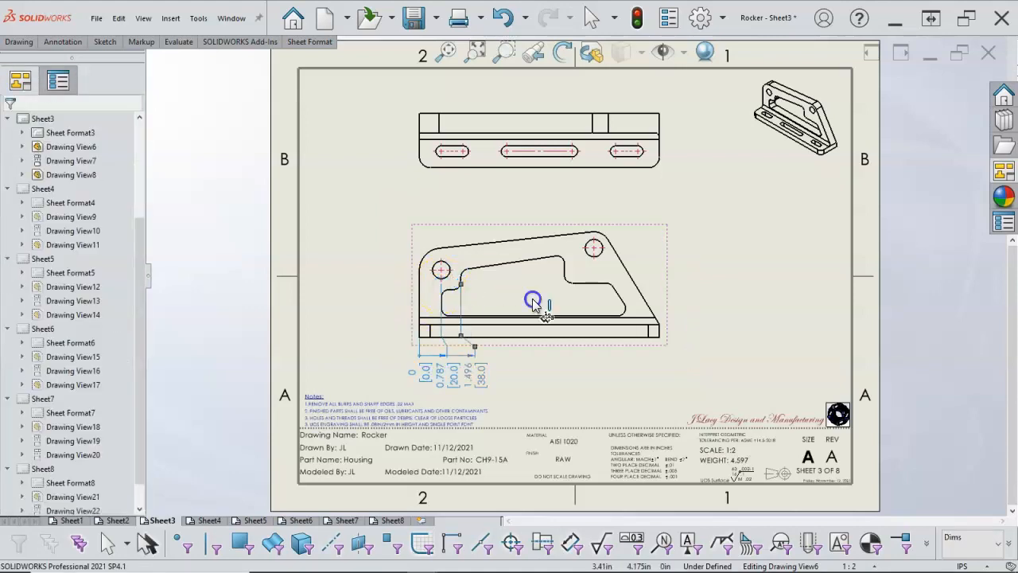
{"action": "left_click", "coordinate": [564, 278]}
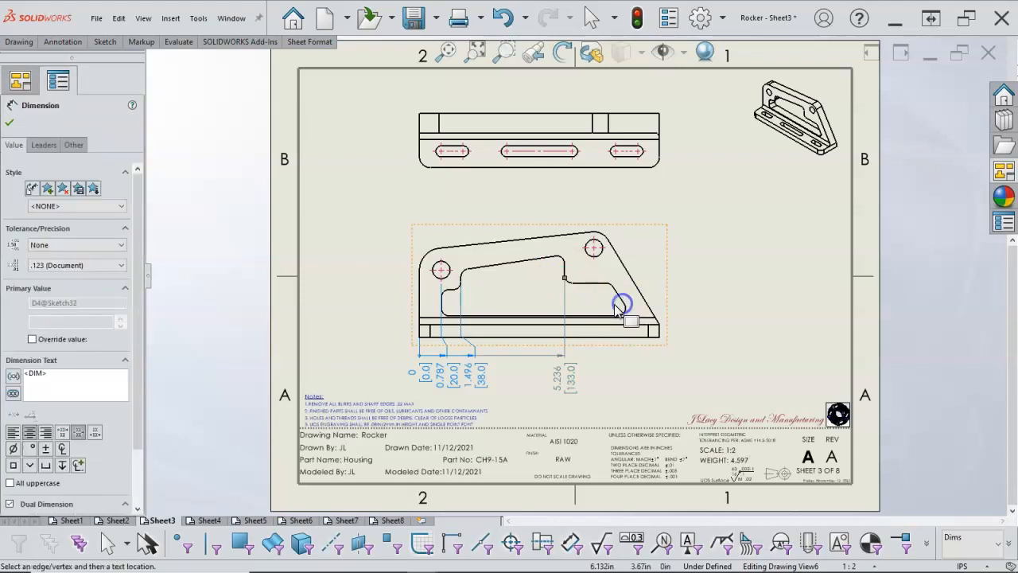
{"action": "scroll", "coordinate": [618, 308], "scroll_direction": "down", "scroll_amount": 3}
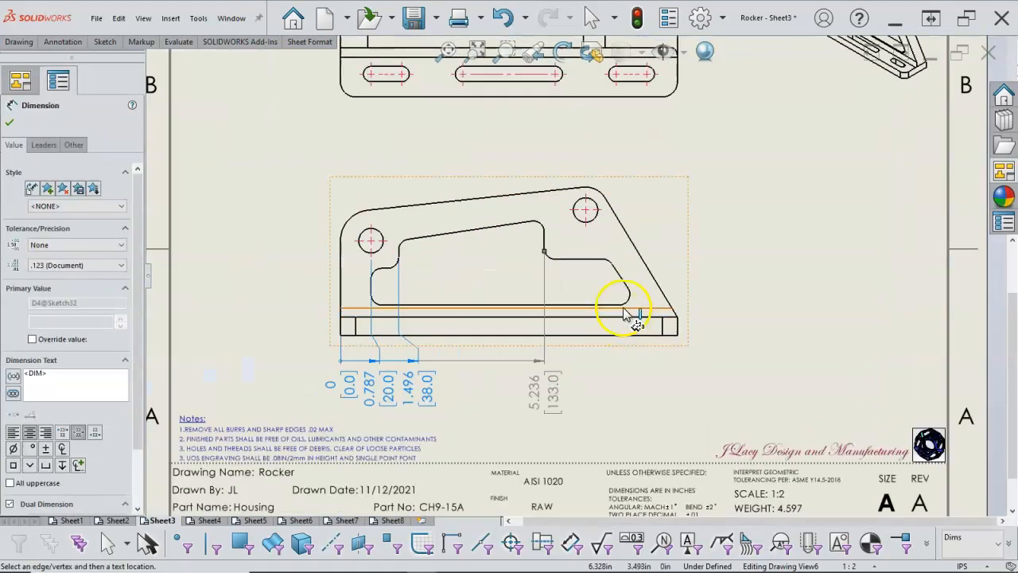
{"action": "left_click", "coordinate": [675, 329]}
{"action": "left_click", "coordinate": [586, 218]}
{"action": "right_click", "coordinate": [732, 258]}
{"action": "left_click", "coordinate": [755, 293]}
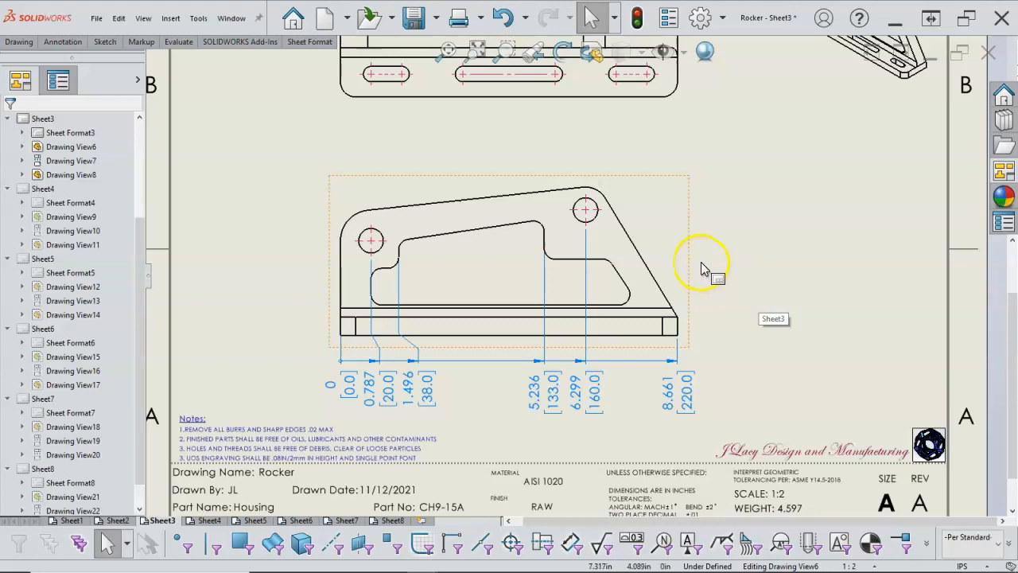
{"action": "scroll", "coordinate": [717, 258], "scroll_direction": "up", "scroll_amount": 2}
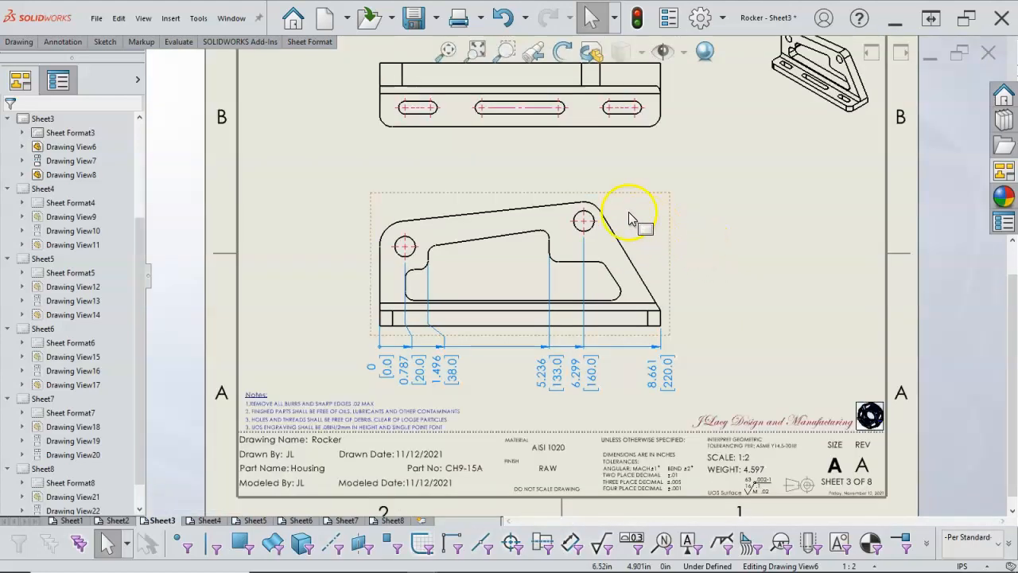
{"action": "scroll", "coordinate": [596, 194], "scroll_direction": "down", "scroll_amount": 1}
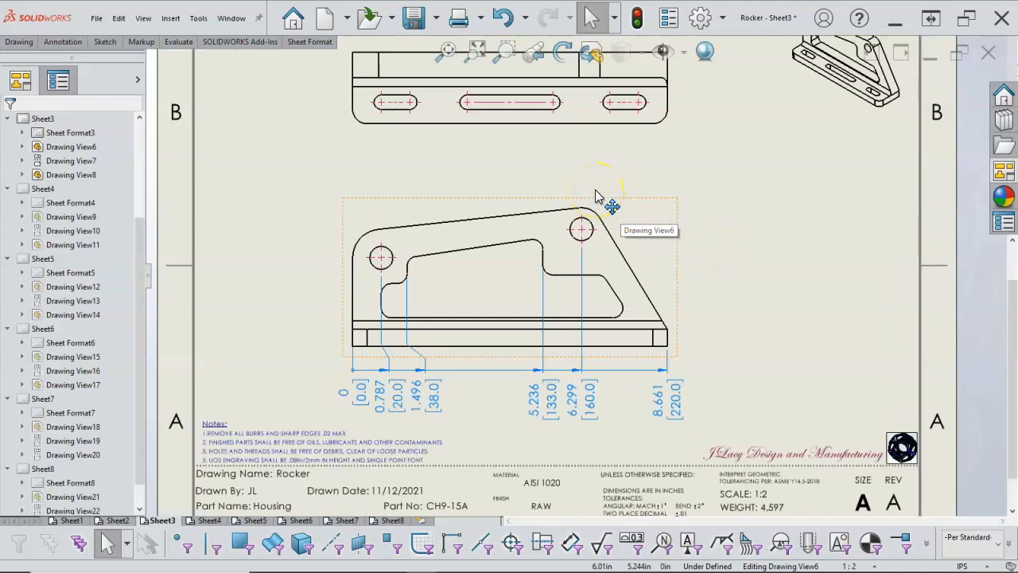
Begin a horizontal ordinate set from the Housing top view's left edge, zero placed below, and add both end centers of the left slot
{"action": "right_click", "coordinate": [465, 160]}
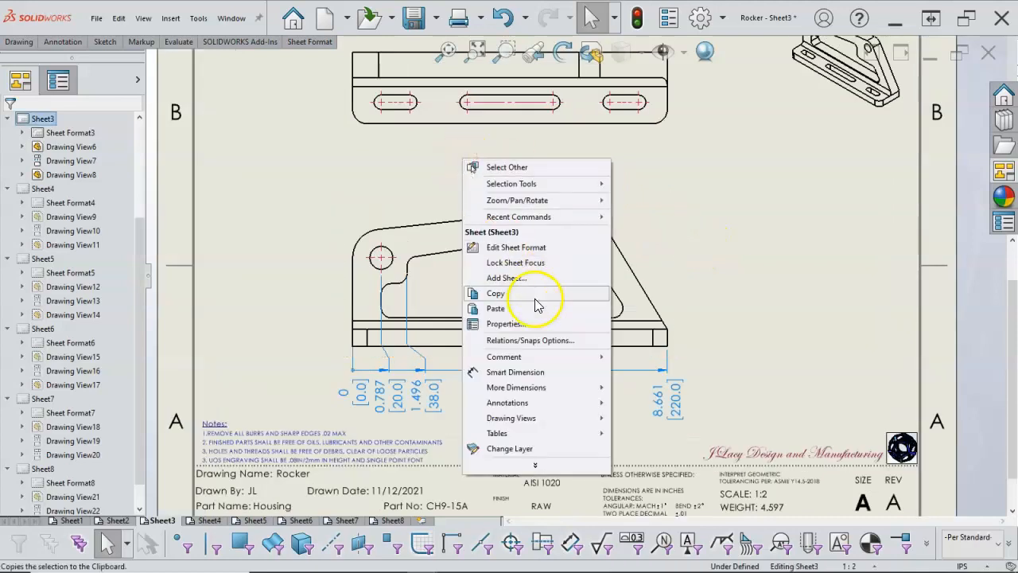
{"action": "mouse_move", "coordinate": [579, 390]}
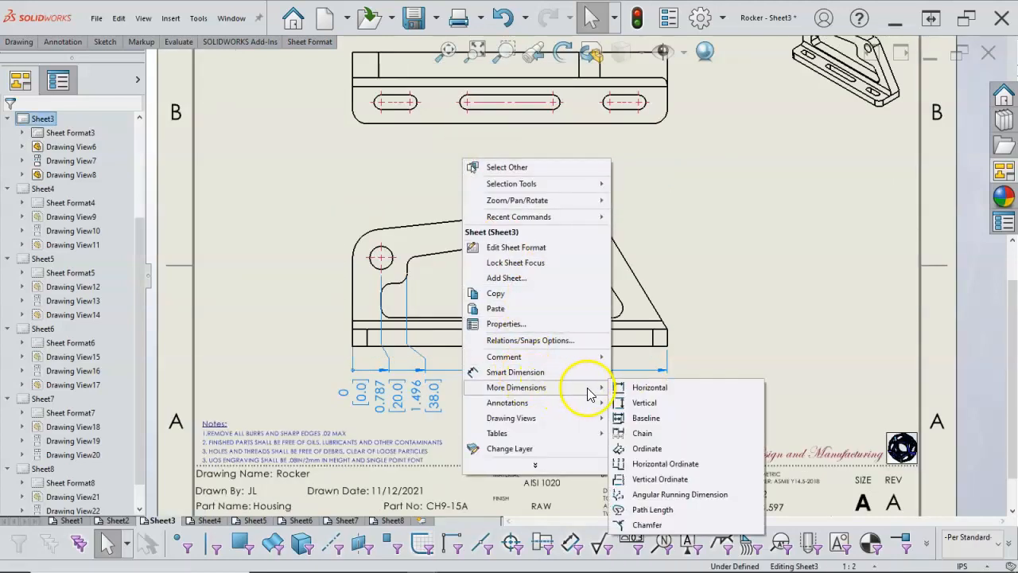
{"action": "left_click", "coordinate": [630, 451]}
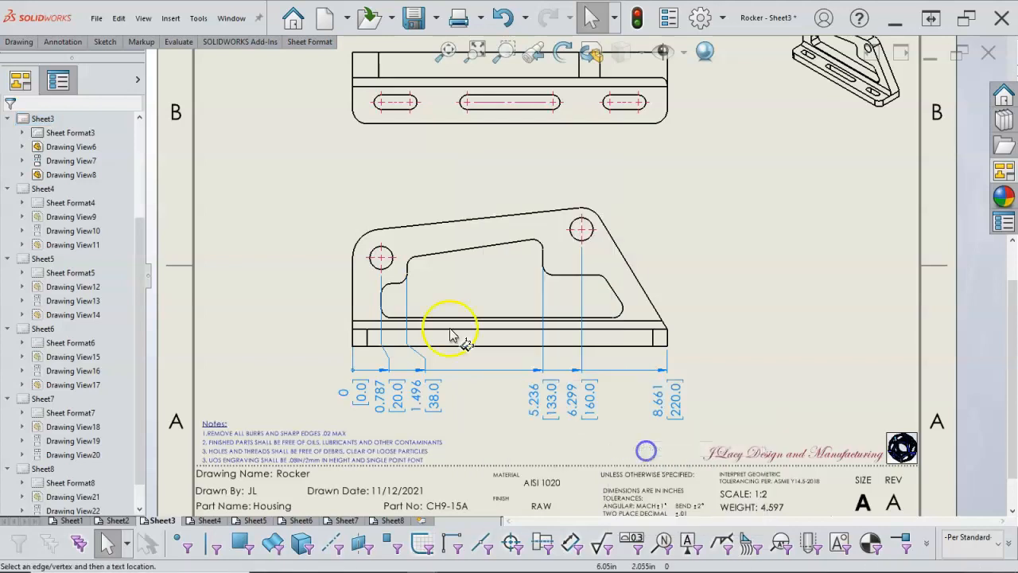
{"action": "left_click", "coordinate": [352, 101]}
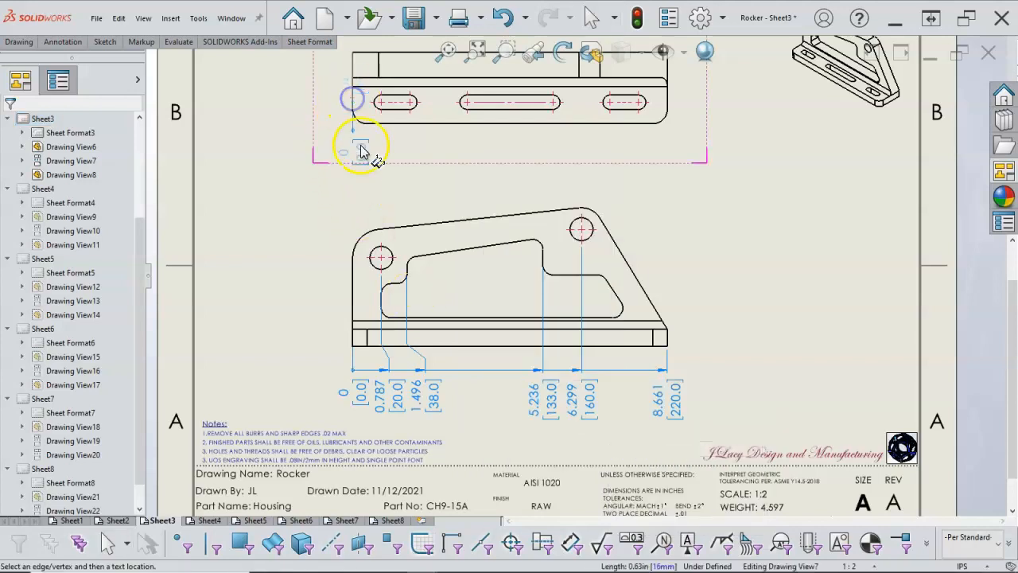
{"action": "left_click", "coordinate": [381, 110]}
{"action": "left_click", "coordinate": [410, 113]}
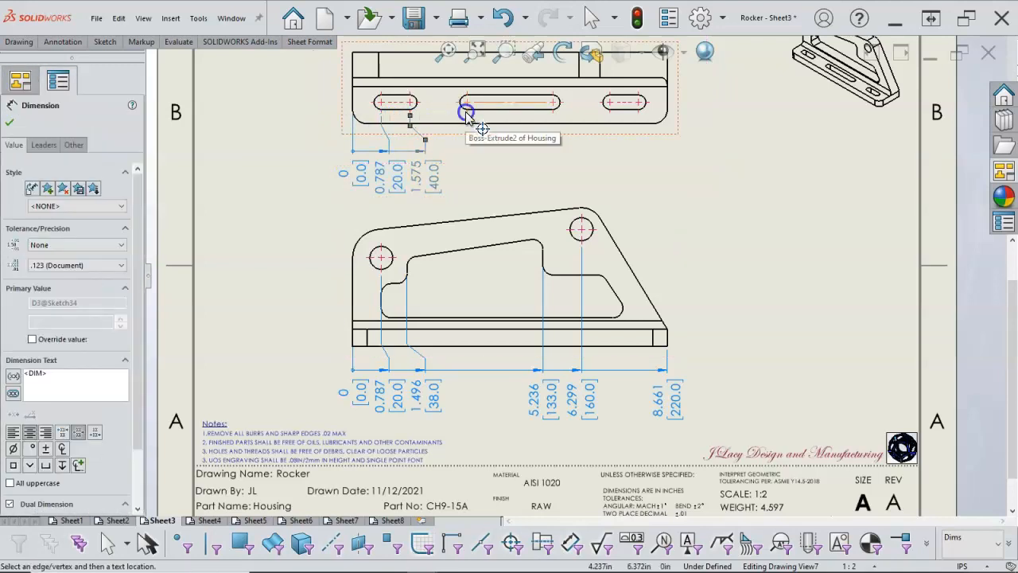
Add horizontal ordinate dimensions for both ends of the middle and right slots and for the top view's right edge
{"action": "left_click", "coordinate": [467, 114]}
{"action": "left_click", "coordinate": [552, 115]}
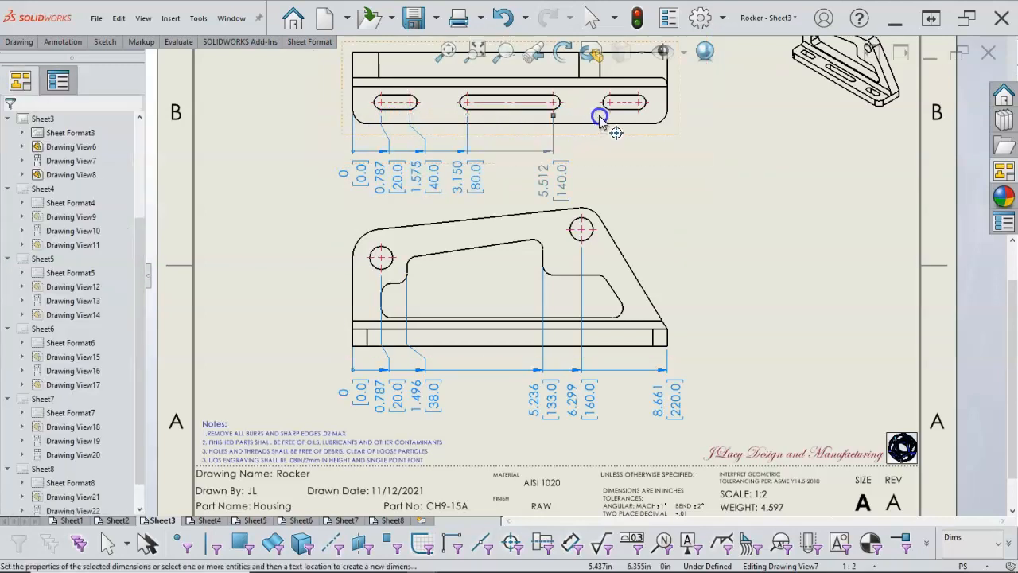
{"action": "left_click", "coordinate": [602, 116]}
{"action": "left_click", "coordinate": [640, 114]}
{"action": "left_click", "coordinate": [640, 114]}
{"action": "left_click", "coordinate": [667, 111]}
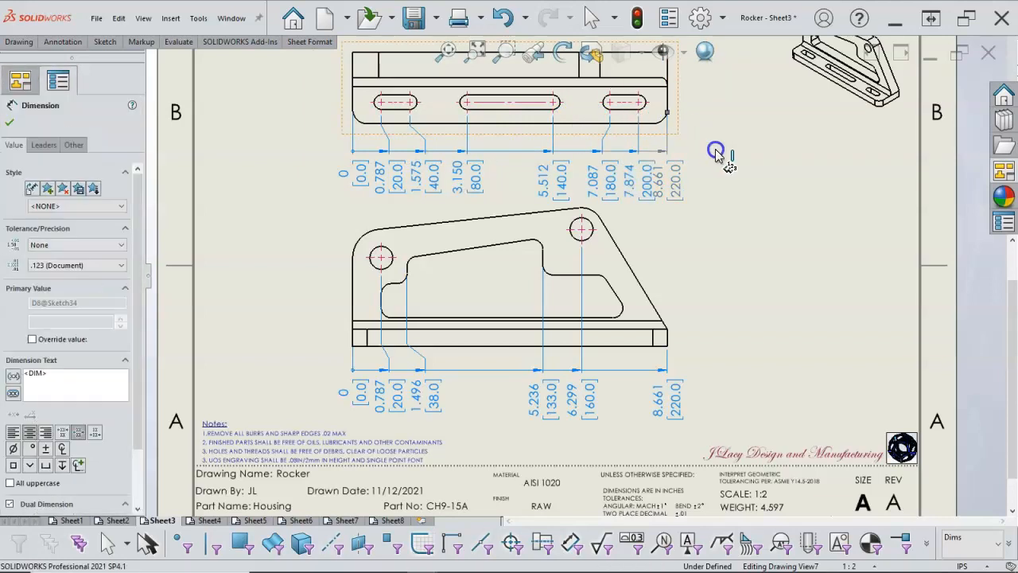
{"action": "right_click", "coordinate": [716, 154]}
{"action": "left_click", "coordinate": [744, 199]}
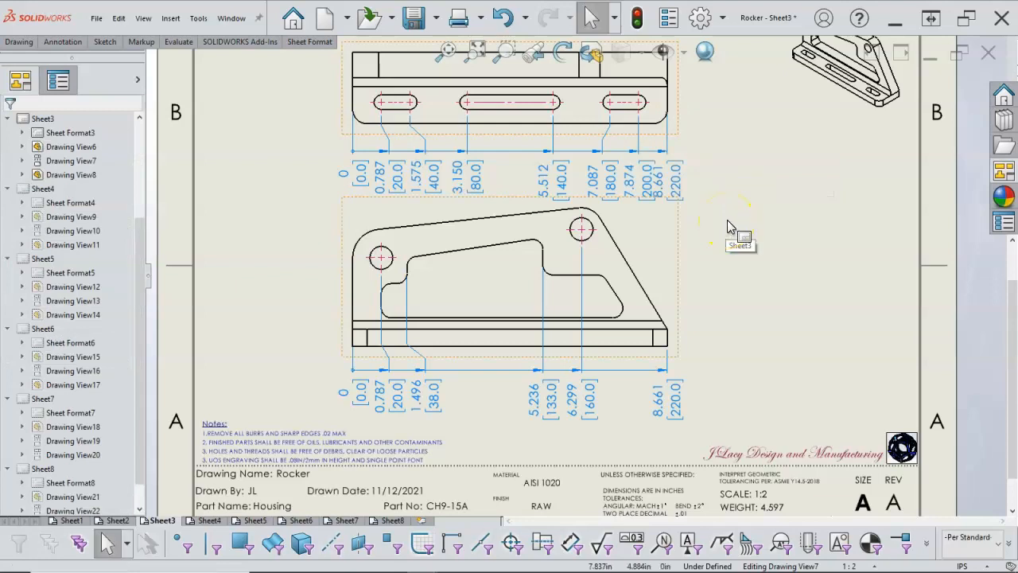
Begin a vertical ordinate set from the front view's bottom edge, zero placed to its left, and add the base plate's top edge
{"action": "right_click", "coordinate": [729, 227]}
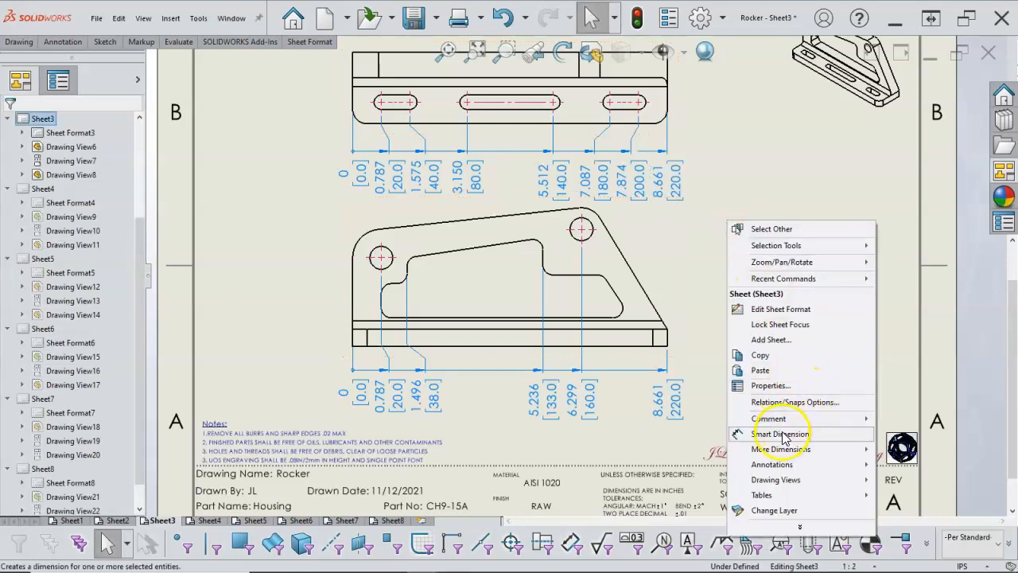
{"action": "mouse_move", "coordinate": [762, 450]}
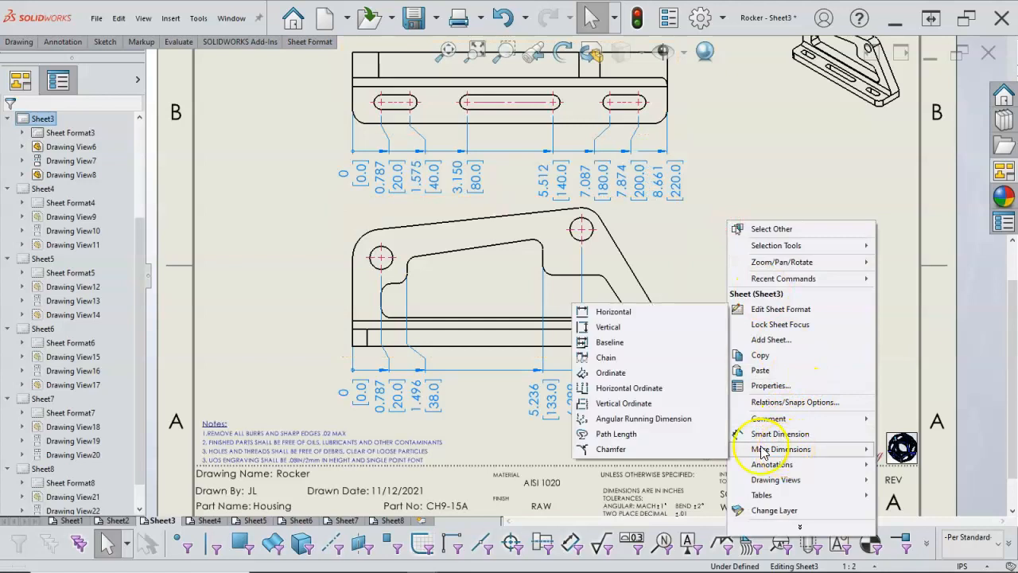
{"action": "left_click", "coordinate": [611, 372]}
{"action": "left_click", "coordinate": [356, 346]}
{"action": "left_click", "coordinate": [305, 346]}
{"action": "left_click", "coordinate": [357, 331]}
{"action": "left_click", "coordinate": [357, 331]}
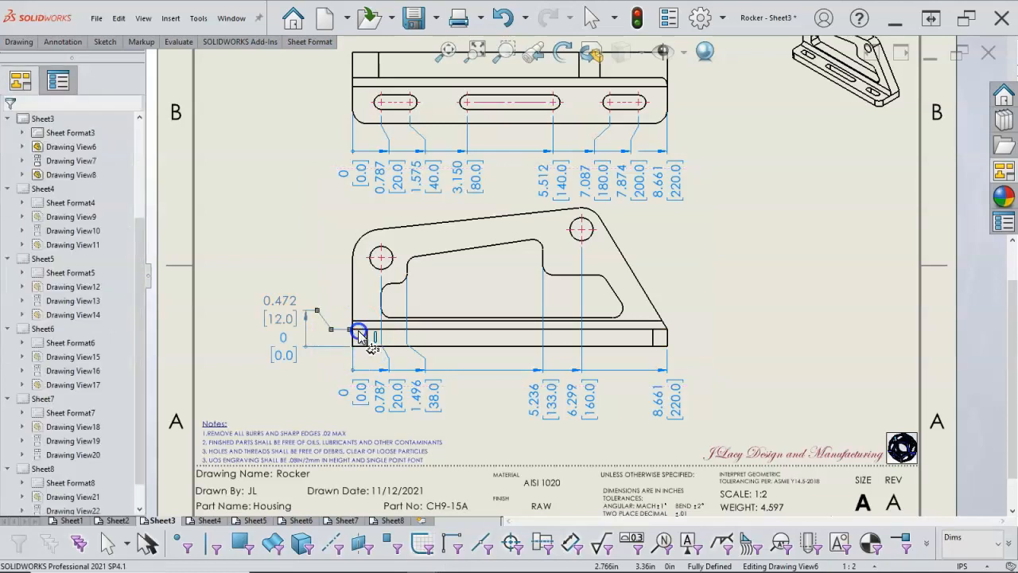
Add vertical ordinate dimensions on the left for the cutout's bottom edge, the left hole and the cutout's small left step
{"action": "left_click", "coordinate": [394, 319]}
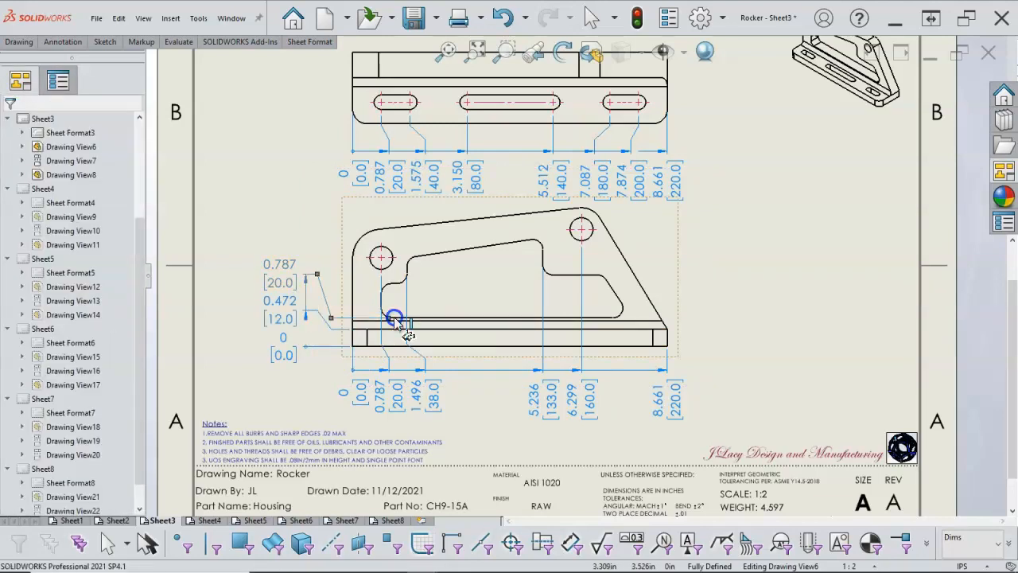
{"action": "left_click", "coordinate": [369, 259]}
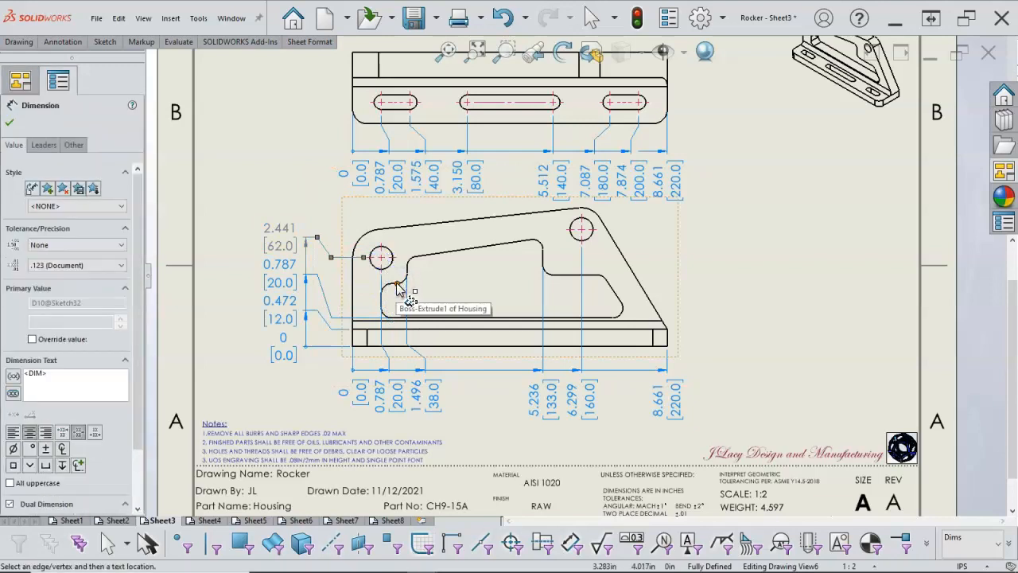
{"action": "scroll", "coordinate": [402, 291], "scroll_direction": "down", "scroll_amount": 4}
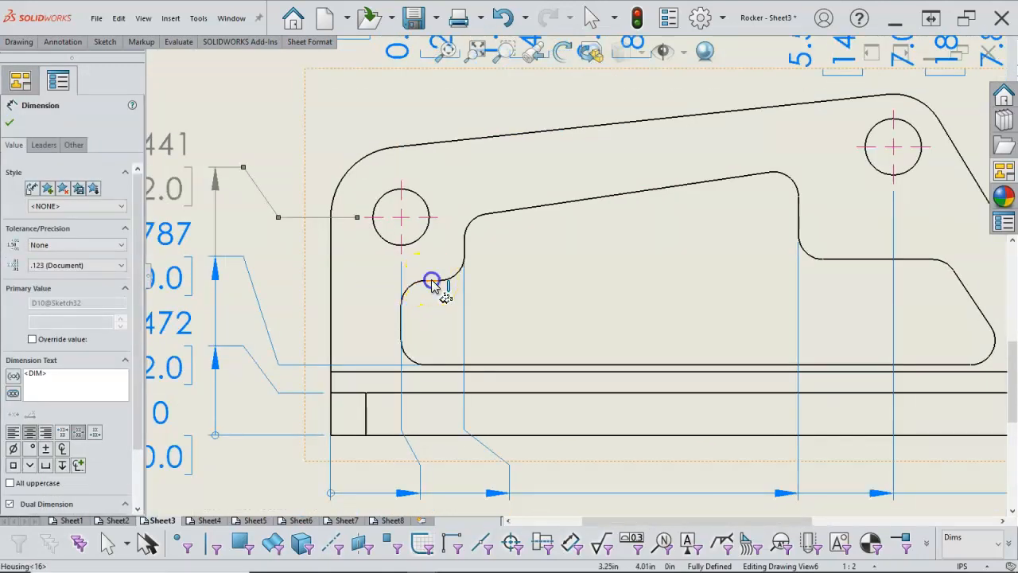
{"action": "left_click", "coordinate": [432, 285]}
{"action": "scroll", "coordinate": [755, 274], "scroll_direction": "up", "scroll_amount": 4}
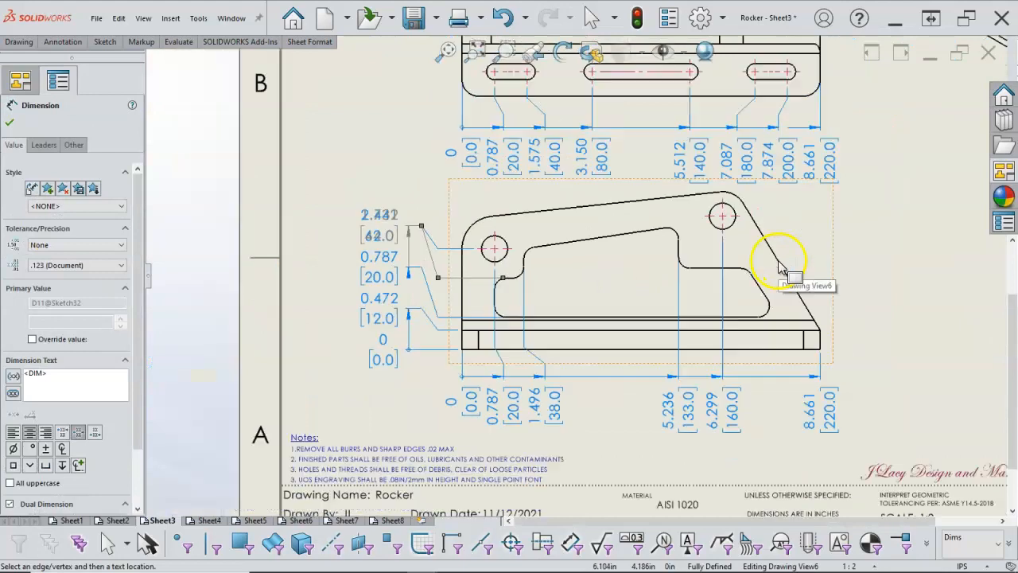
{"action": "right_click", "coordinate": [848, 273]}
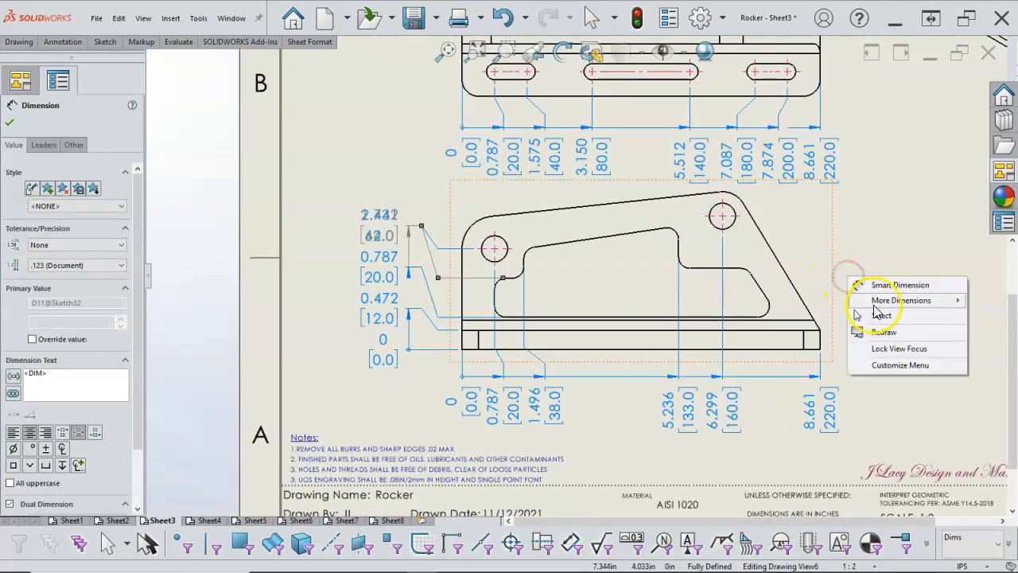
{"action": "left_click", "coordinate": [885, 314]}
Begin a second vertical ordinate set from the front view's bottom edge, zero placed to its right, and add the base plate's top edge
{"action": "right_click", "coordinate": [875, 295]}
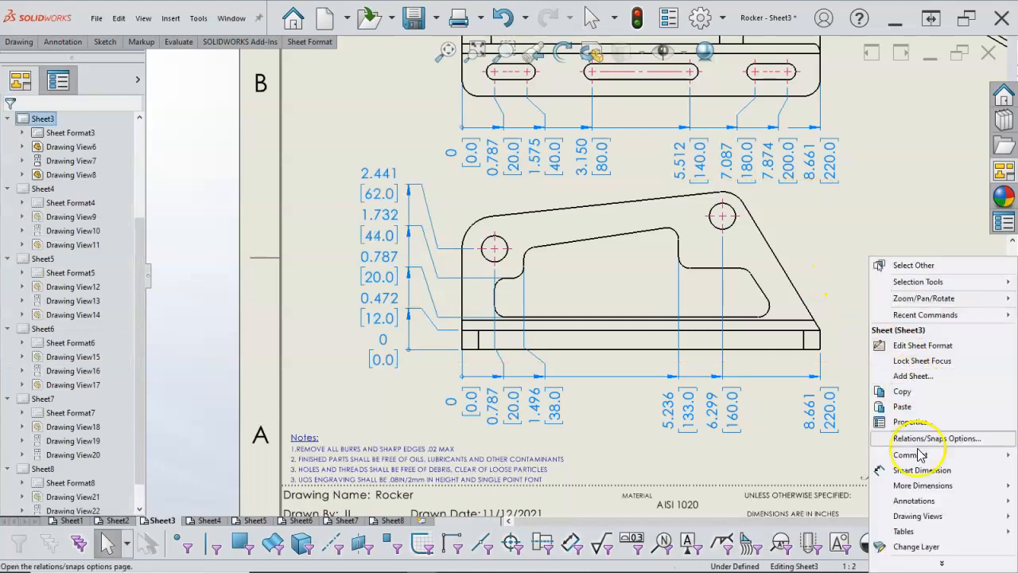
{"action": "mouse_move", "coordinate": [931, 488]}
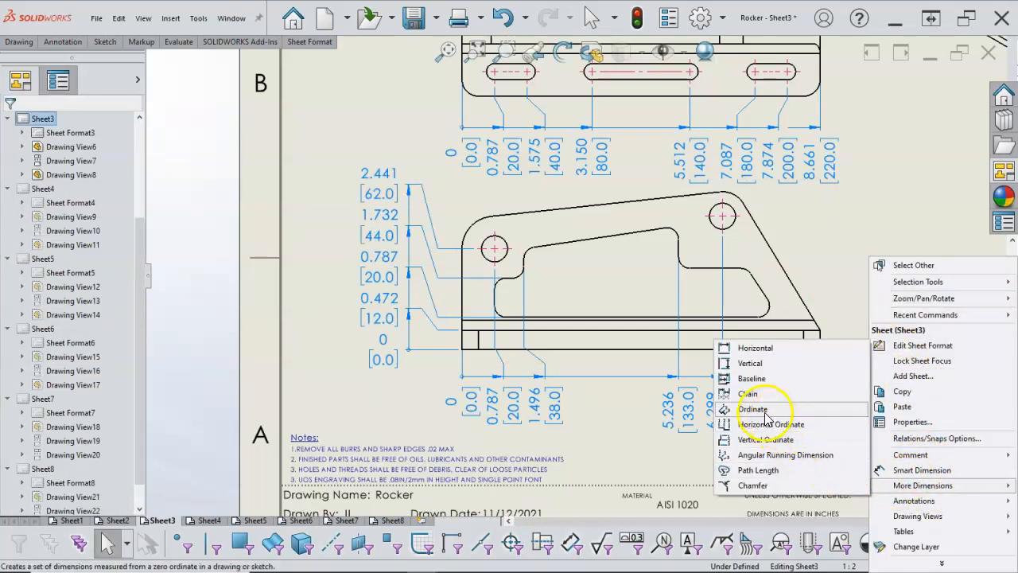
{"action": "left_click", "coordinate": [799, 421]}
{"action": "left_click", "coordinate": [800, 351]}
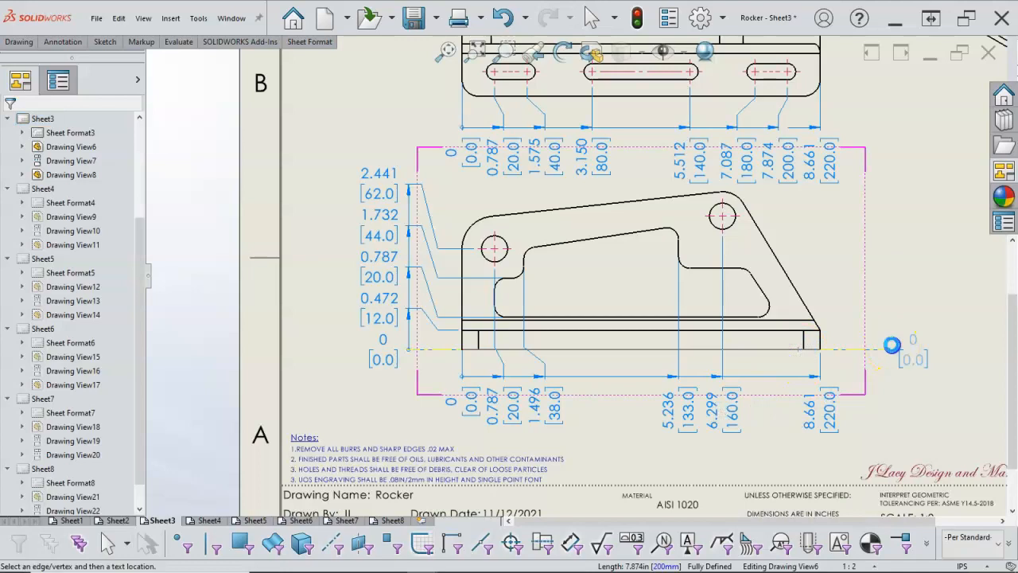
{"action": "left_click", "coordinate": [875, 343]}
{"action": "left_click", "coordinate": [819, 328]}
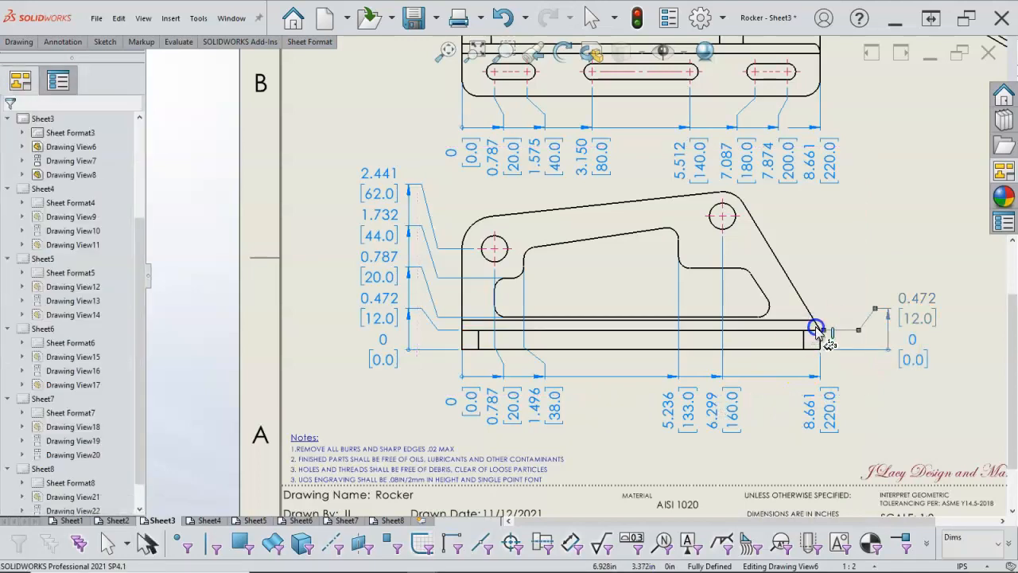
Add vertical ordinate dimensions on the right for the cutout's right step, the right hole and the Housing's topmost rounded corner
{"action": "left_click", "coordinate": [716, 269]}
{"action": "left_click", "coordinate": [739, 217]}
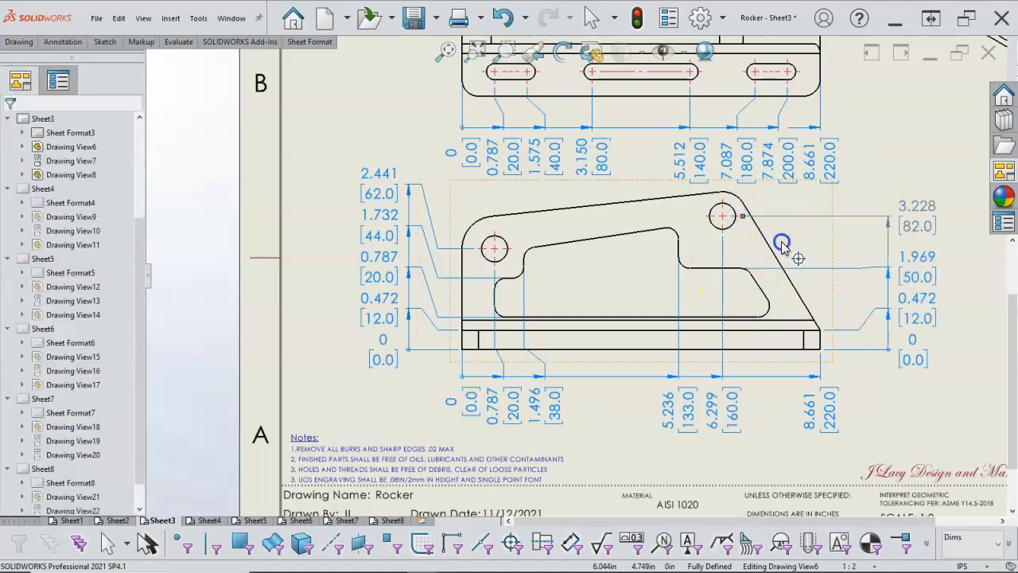
{"action": "left_click", "coordinate": [745, 211]}
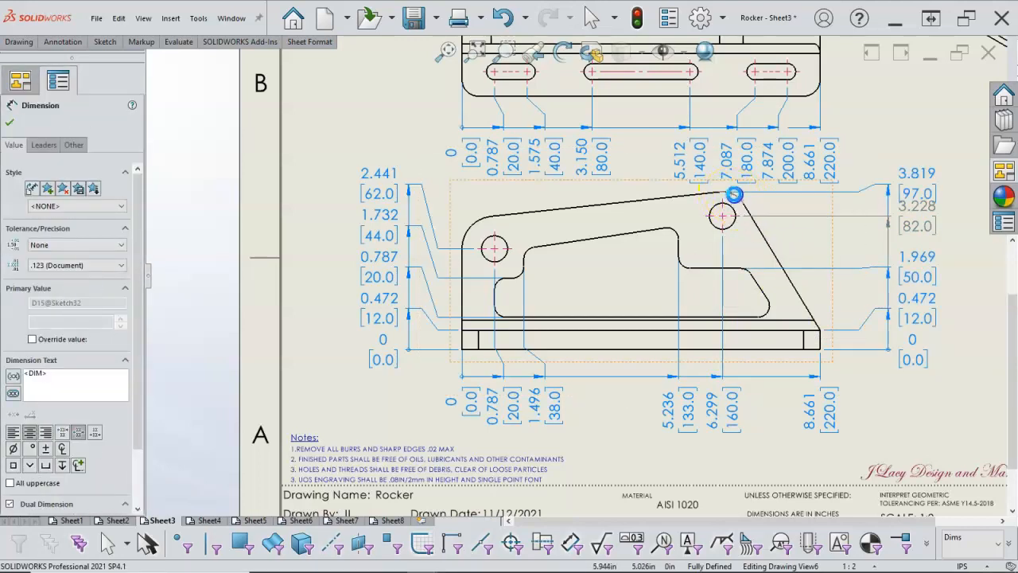
{"action": "right_click", "coordinate": [796, 244]}
{"action": "left_click", "coordinate": [827, 281]}
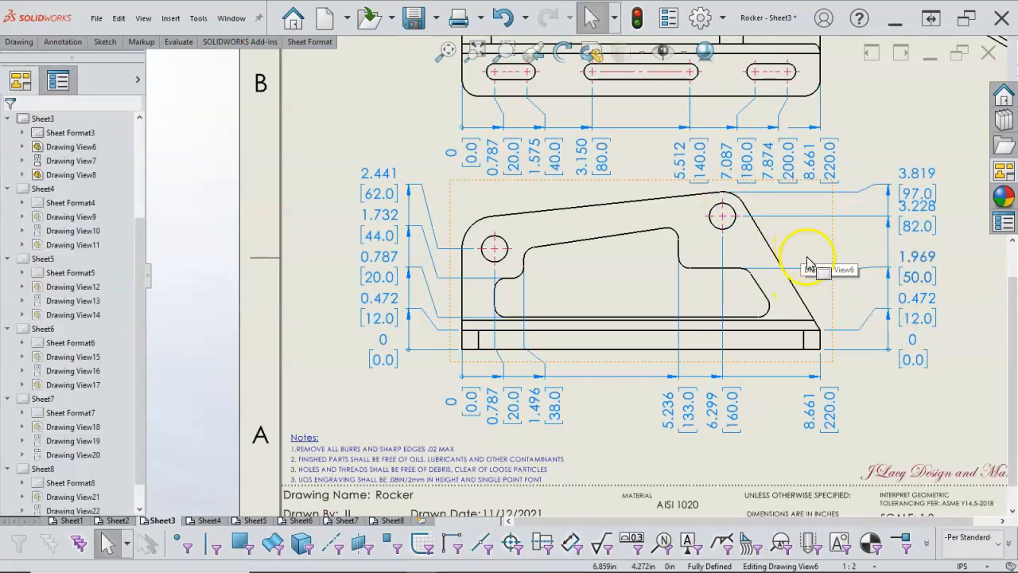
Move the top view slightly upward to widen the gap between its dimensions and the front view
{"action": "key", "text": "f"}
{"action": "left_click_drag", "start_coordinate": [755, 131], "coordinate": [751, 109]}
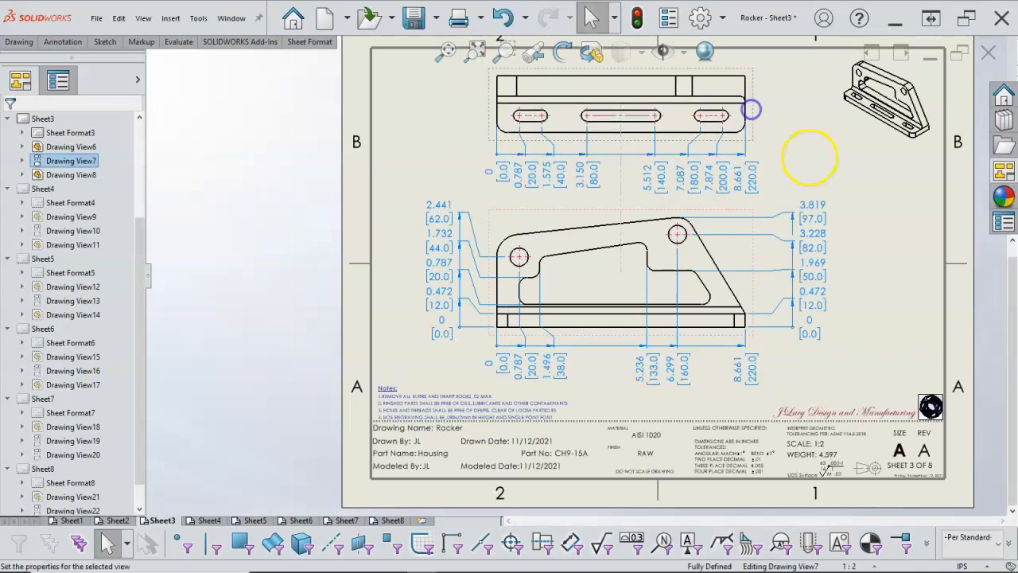
{"action": "left_click", "coordinate": [855, 199]}
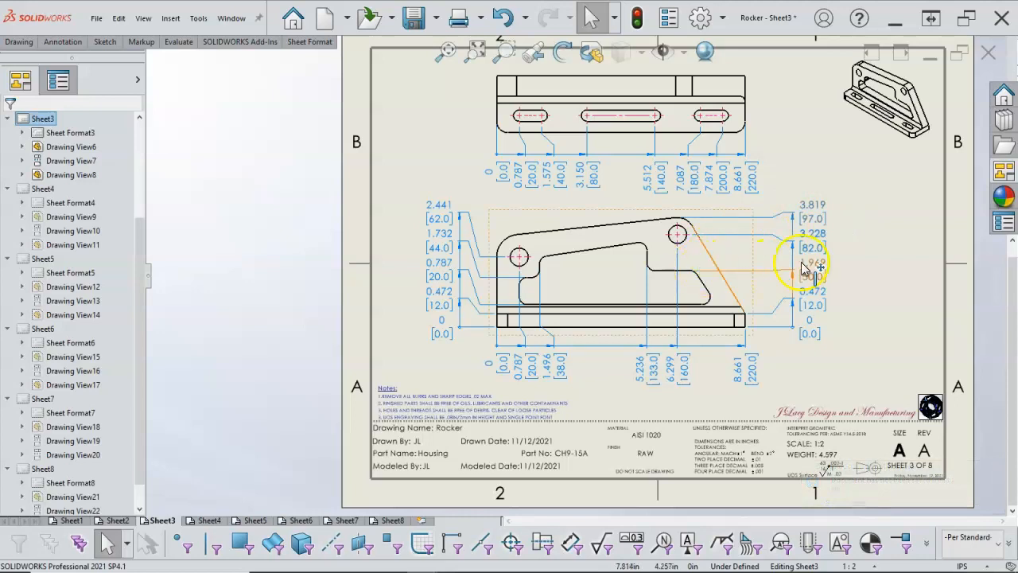
Add vertical ordinate dimensions left of the top view, from its lower edge to the upright plate's front and back edges
{"action": "right_click", "coordinate": [868, 245]}
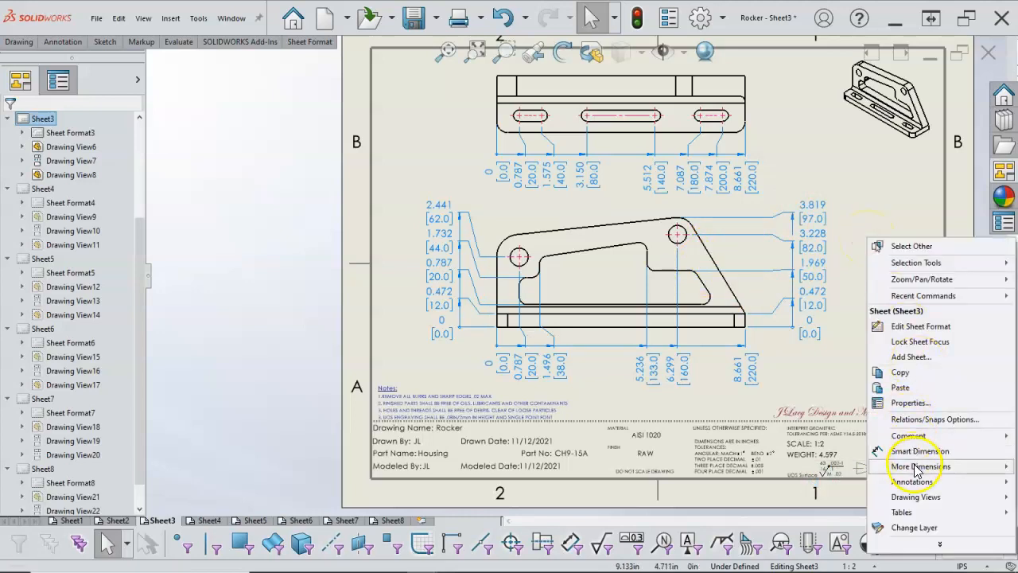
{"action": "mouse_move", "coordinate": [917, 468]}
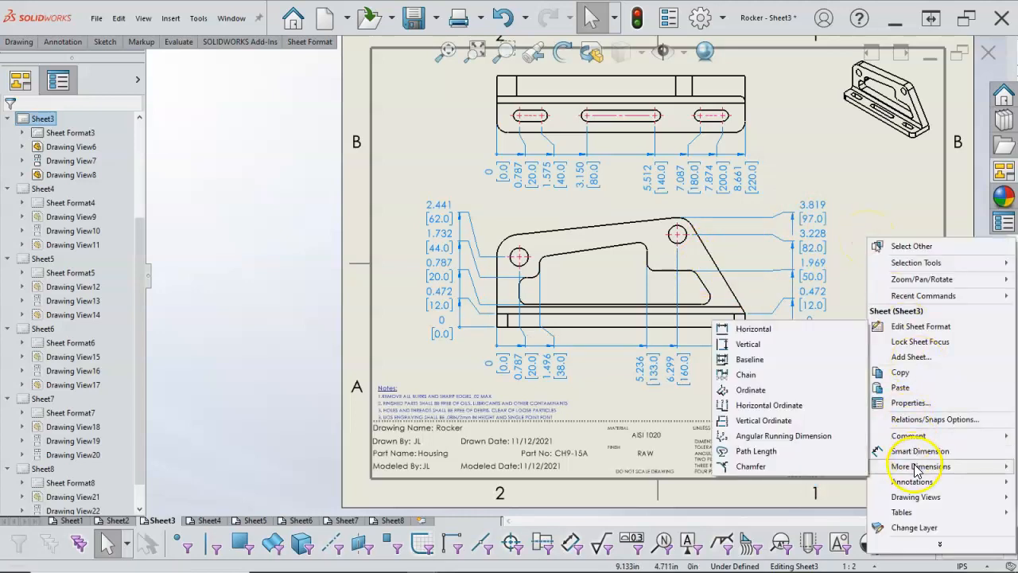
{"action": "left_click", "coordinate": [771, 389]}
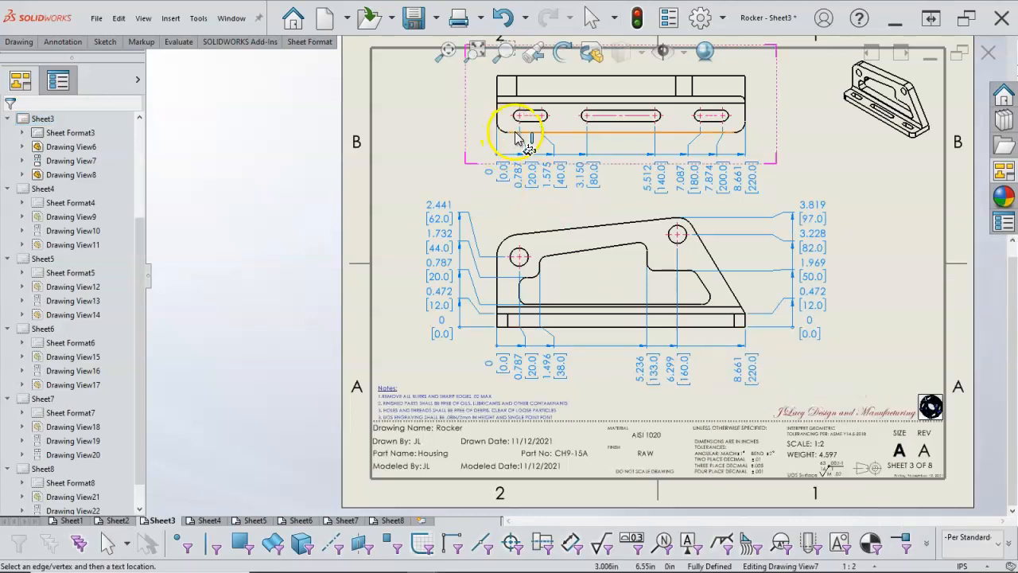
{"action": "left_click", "coordinate": [460, 137]}
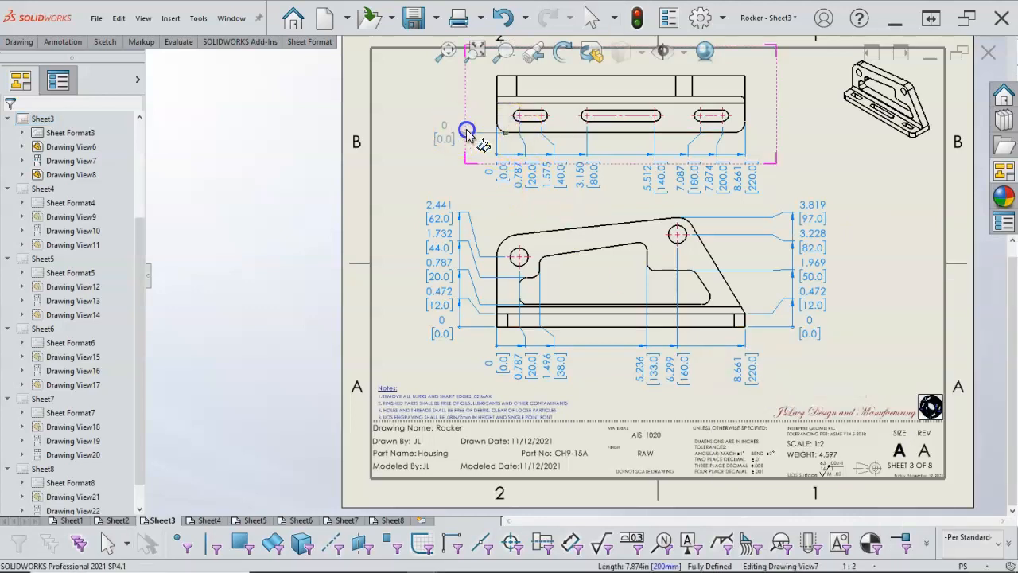
{"action": "left_click", "coordinate": [506, 97]}
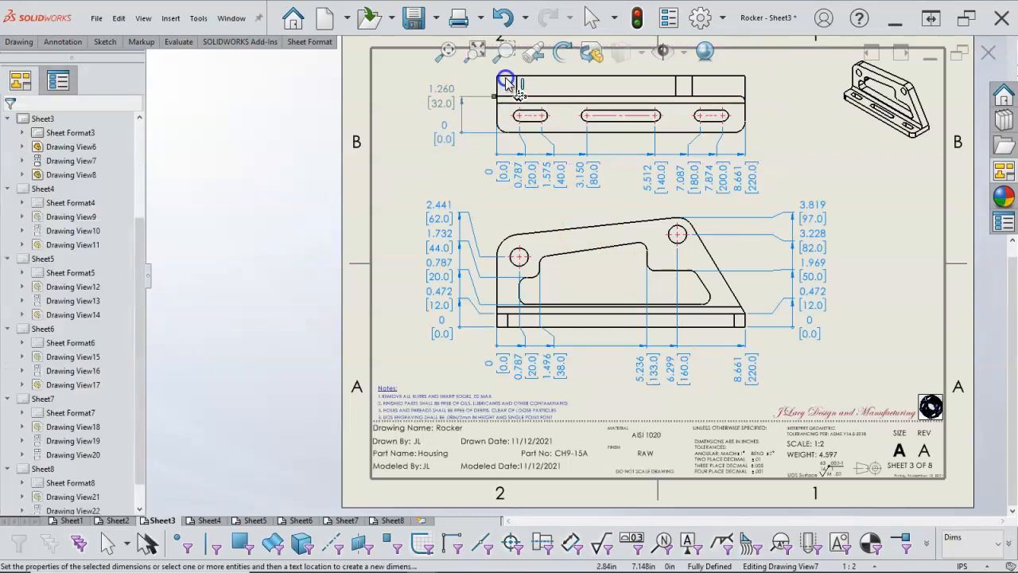
{"action": "left_click", "coordinate": [503, 76]}
{"action": "left_click", "coordinate": [604, 133]}
{"action": "right_click", "coordinate": [776, 132]}
{"action": "left_click", "coordinate": [813, 173]}
{"action": "key", "text": "f"}
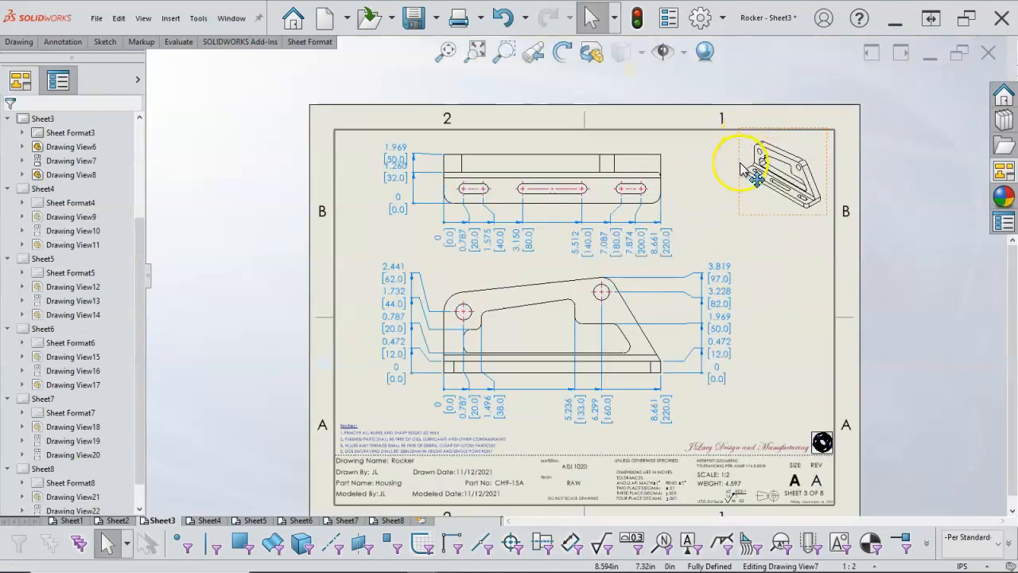
Add a radius dimension to the rounded end of the right slot in the top view, placed outside the Housing's right edge
{"action": "right_click", "coordinate": [689, 193]}
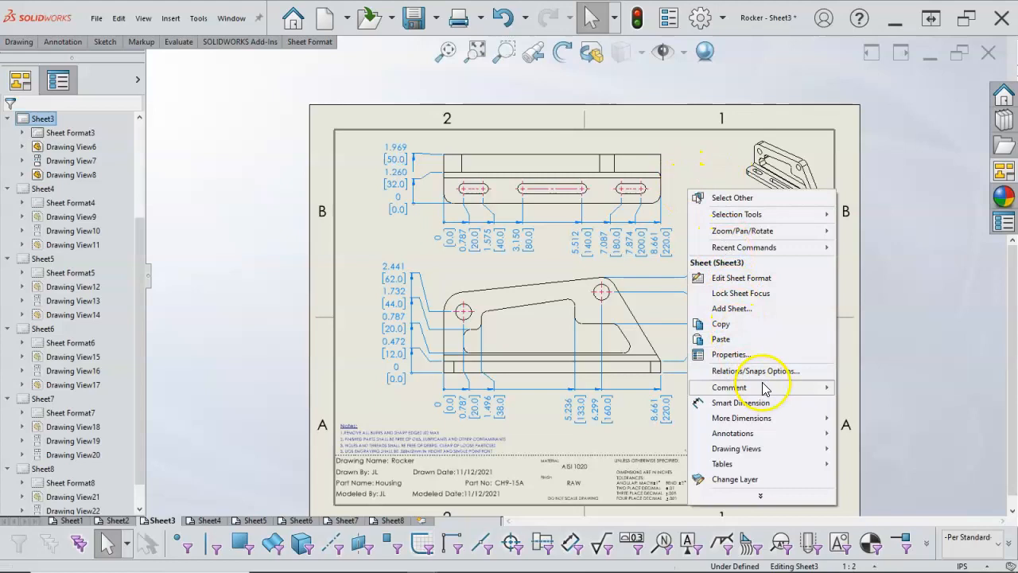
{"action": "mouse_move", "coordinate": [757, 423]}
{"action": "left_click", "coordinate": [743, 402]}
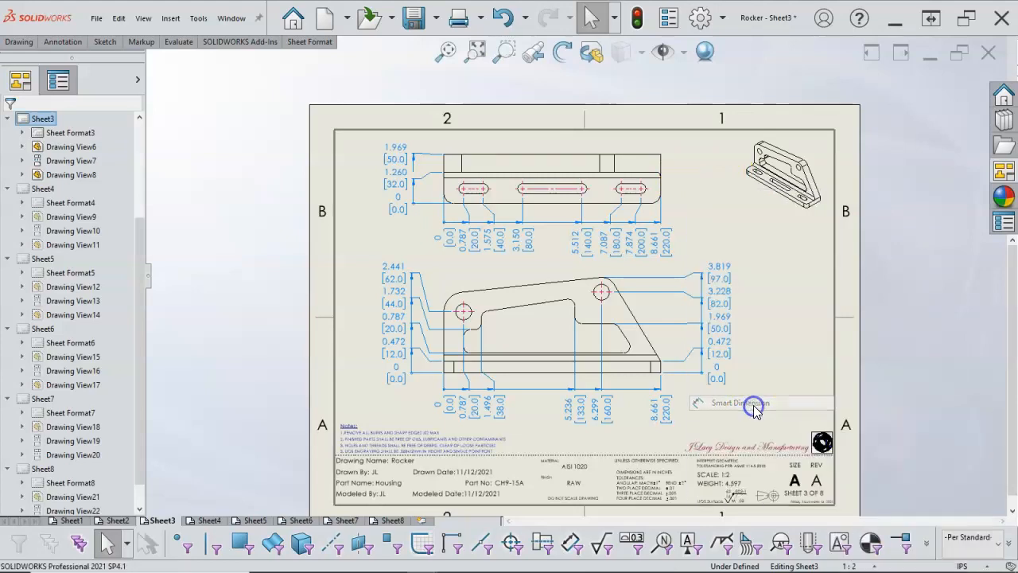
{"action": "scroll", "coordinate": [668, 195], "scroll_direction": "down", "scroll_amount": 2}
{"action": "scroll", "coordinate": [650, 213], "scroll_direction": "down", "scroll_amount": 2}
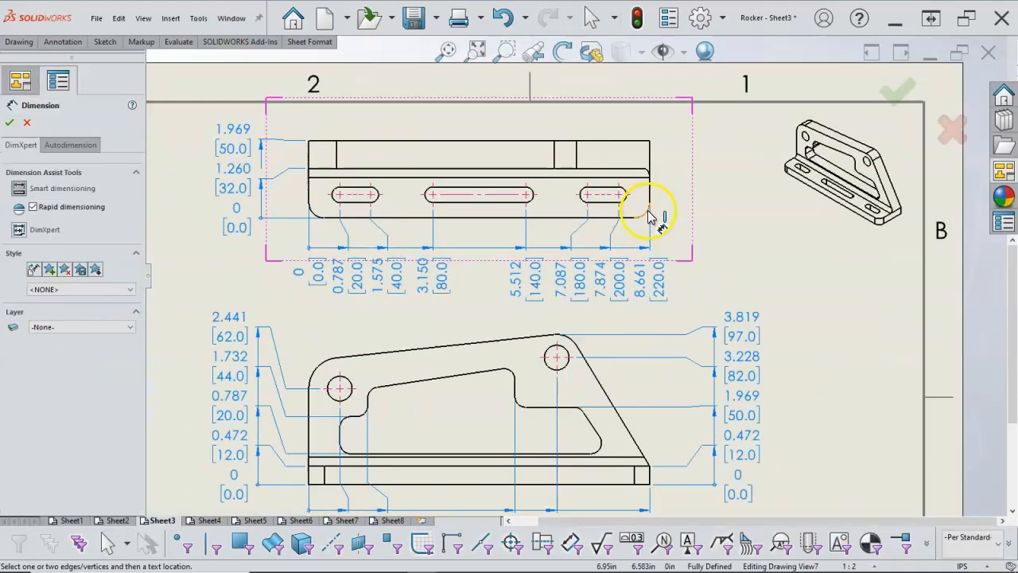
{"action": "left_click", "coordinate": [626, 196]}
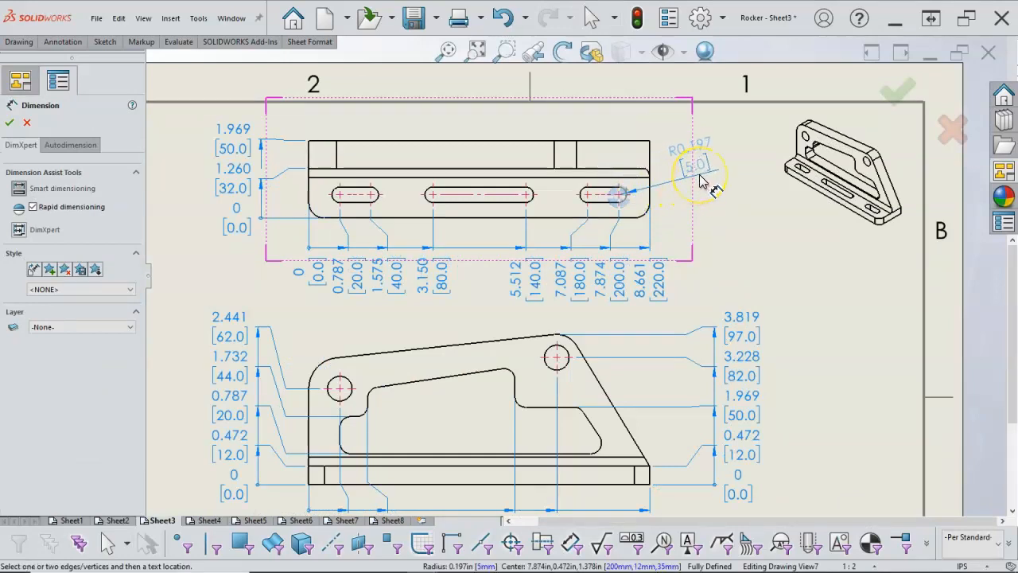
{"action": "left_click", "coordinate": [678, 193]}
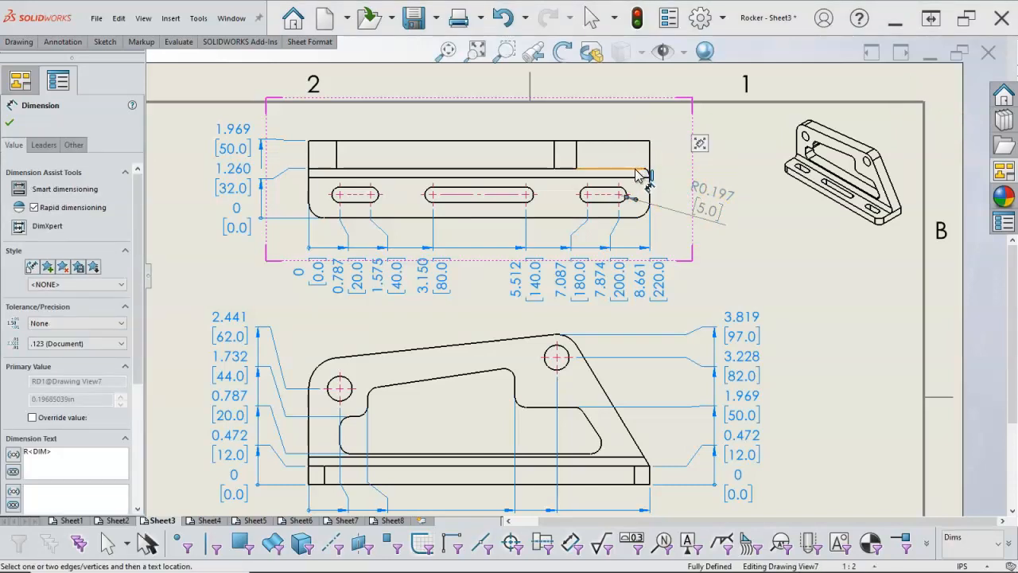
Dimension the upright plate's thickness on the right side of the top view and enclose it in parentheses as a reference
{"action": "left_click", "coordinate": [630, 143]}
{"action": "left_click", "coordinate": [611, 141]}
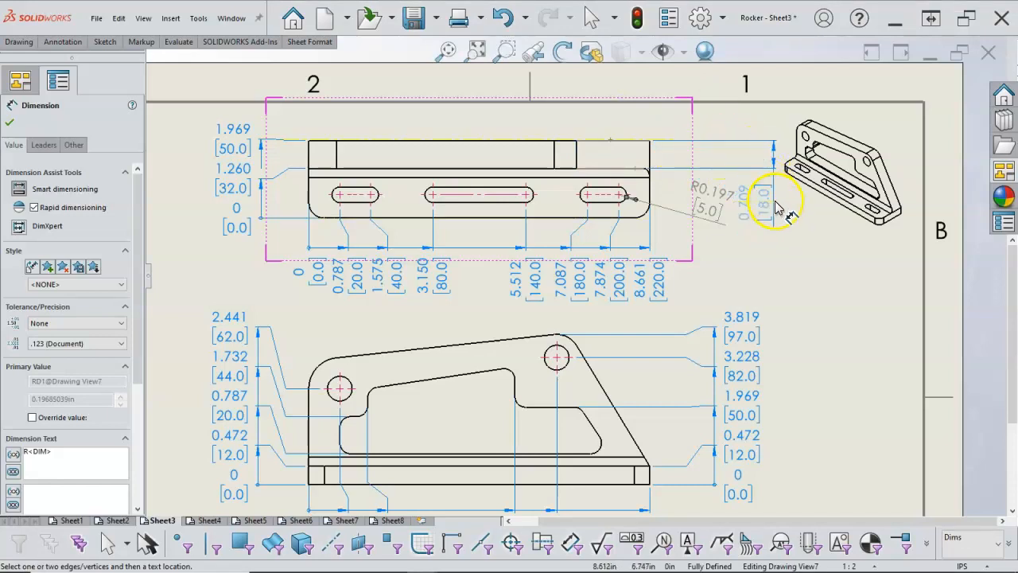
{"action": "left_click", "coordinate": [775, 203]}
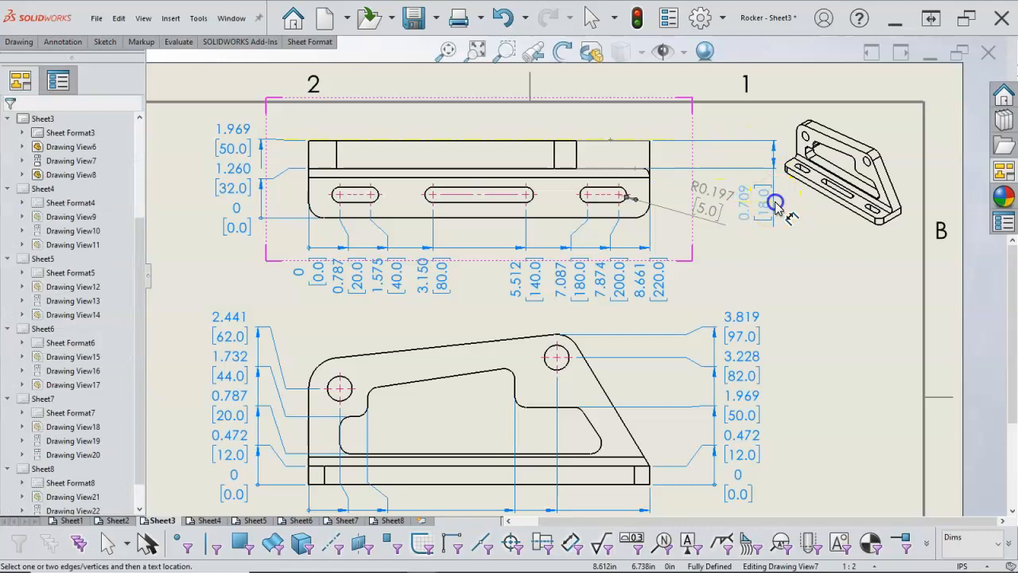
{"action": "left_click", "coordinate": [807, 163]}
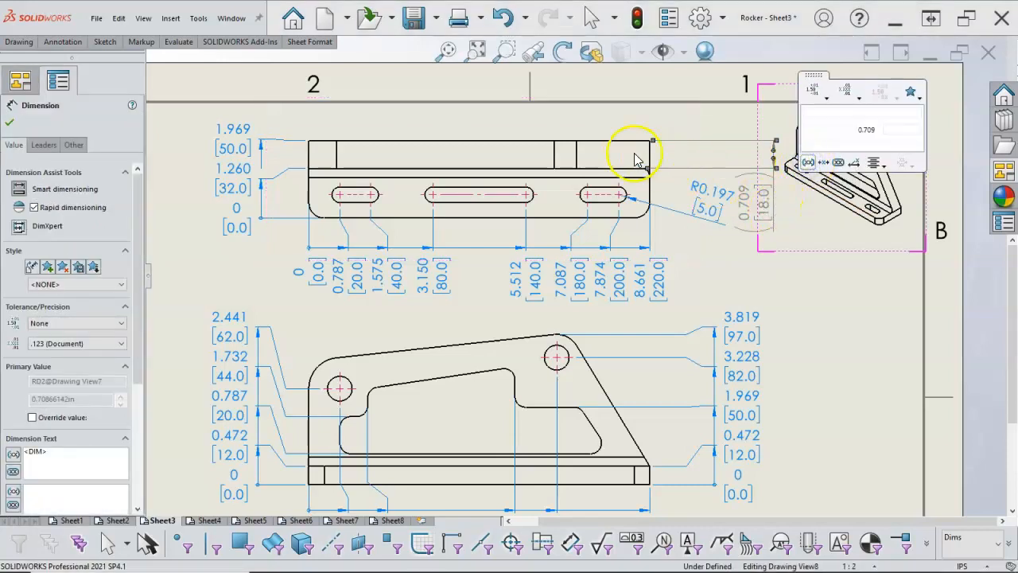
Add a reference dimension in parentheses for the centre-to-centre length of the left slot, placed above the top view
{"action": "left_click", "coordinate": [342, 191]}
{"action": "left_click", "coordinate": [372, 188]}
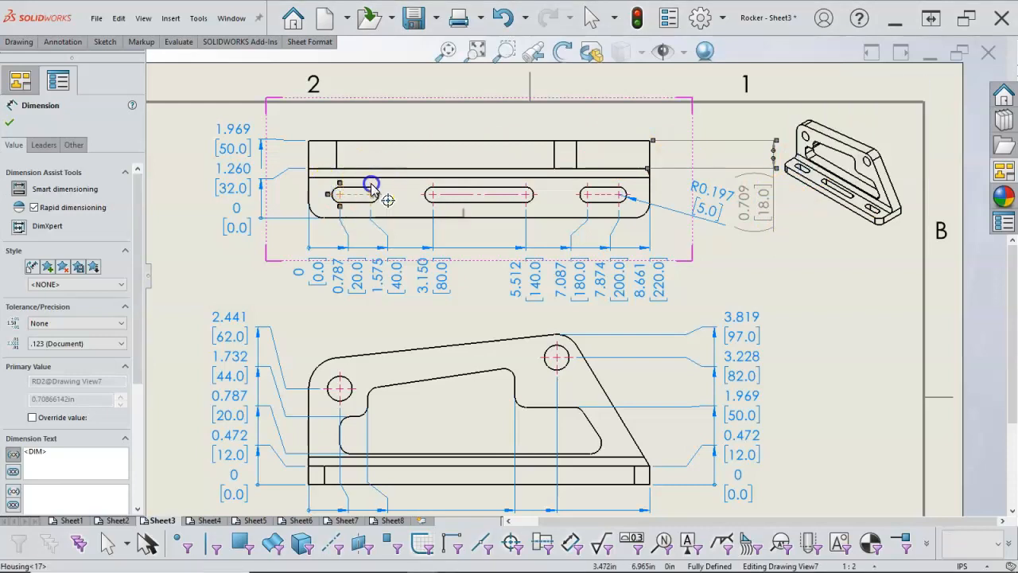
{"action": "left_click", "coordinate": [362, 128]}
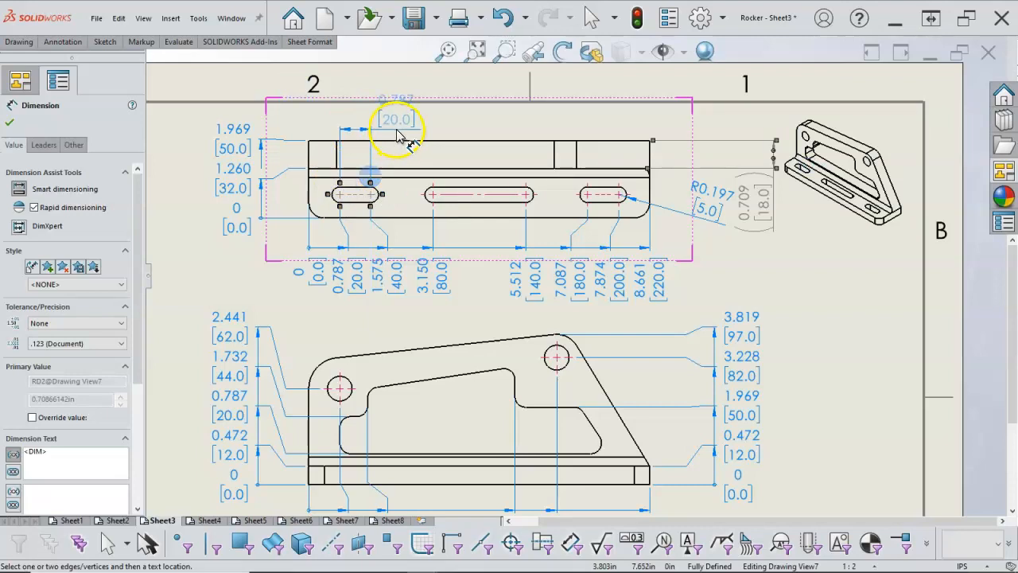
{"action": "left_click", "coordinate": [397, 131]}
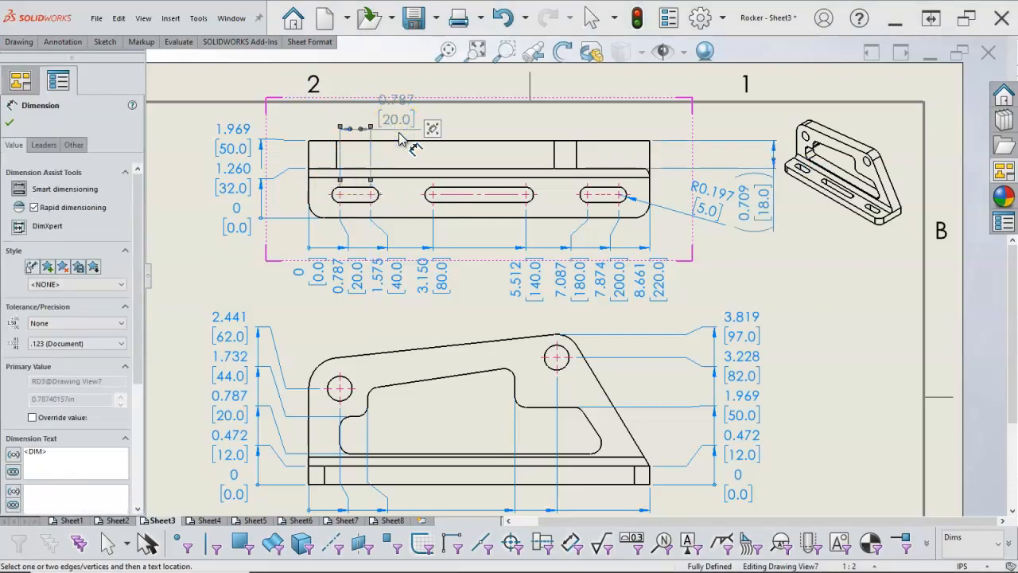
{"action": "mouse_move", "coordinate": [434, 128]}
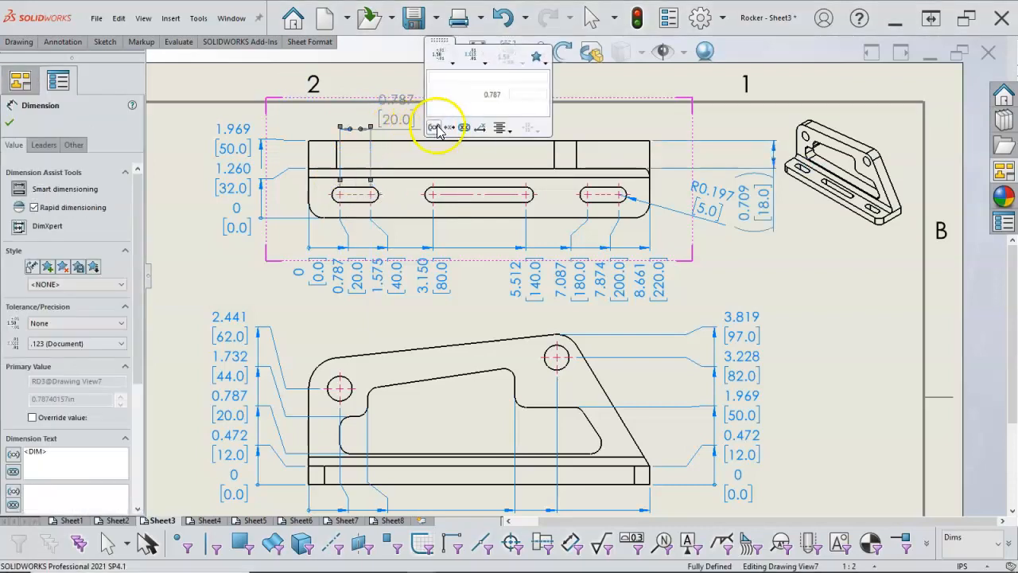
Add a parenthesized reference dimension above the top view between the arc centres of the middle slot
{"action": "left_click", "coordinate": [432, 185]}
{"action": "left_click", "coordinate": [525, 193]}
{"action": "left_click", "coordinate": [489, 129]}
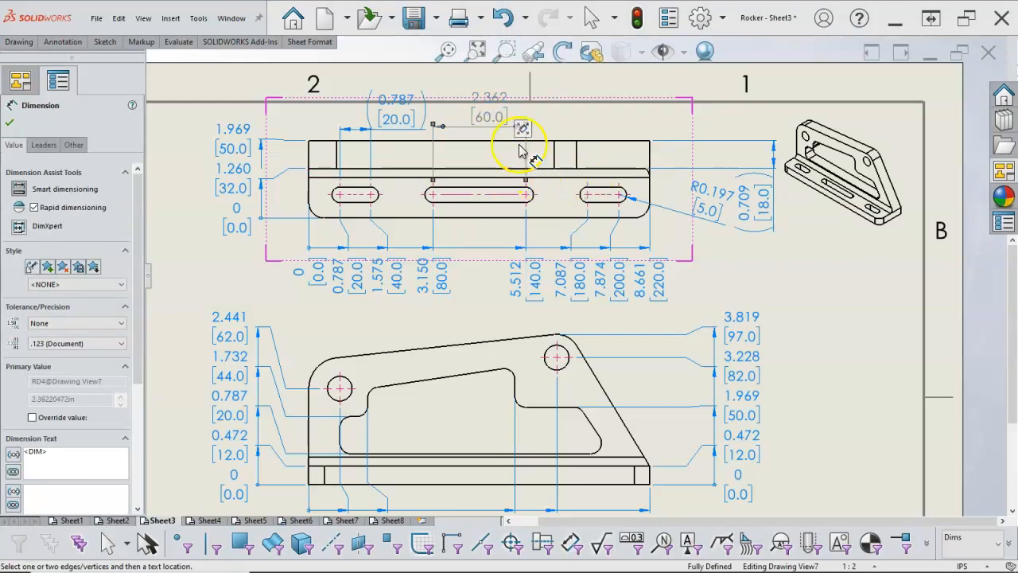
{"action": "mouse_move", "coordinate": [519, 131]}
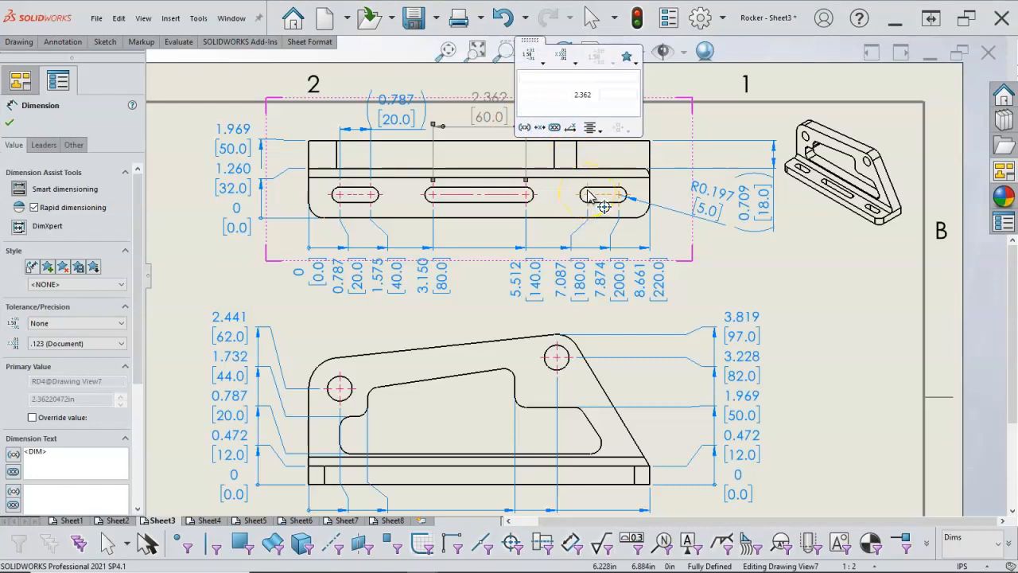
{"action": "left_click", "coordinate": [534, 129]}
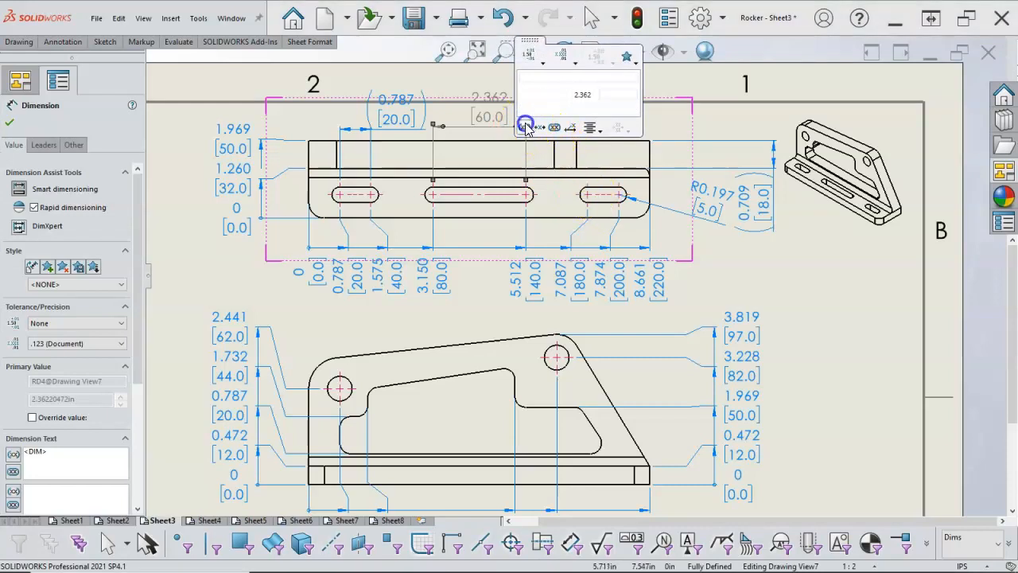
Dimension the right slot between its arc centres above the top view and put the value in parentheses
{"action": "left_click", "coordinate": [586, 183]}
{"action": "left_click", "coordinate": [623, 191]}
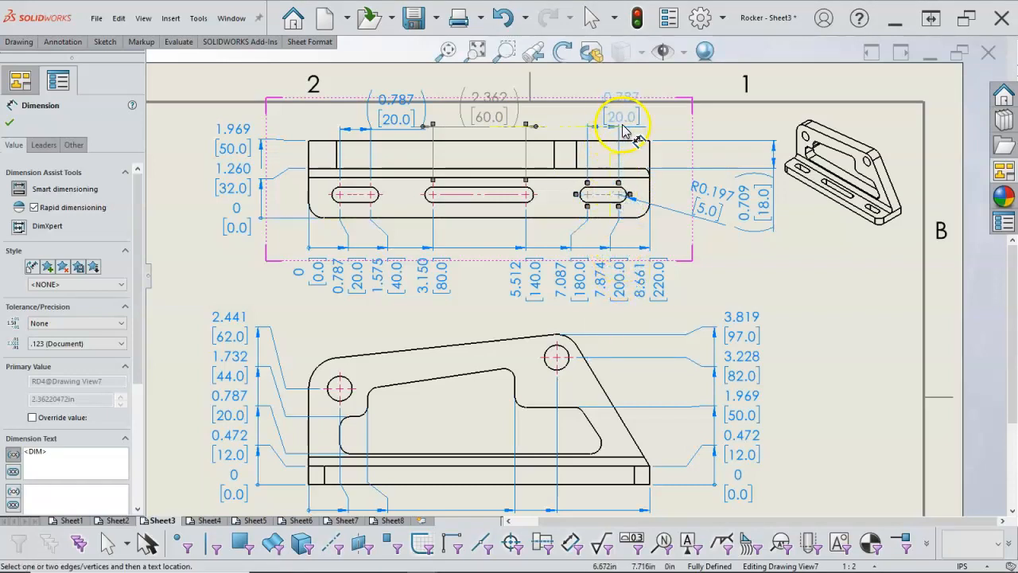
{"action": "left_click", "coordinate": [622, 128]}
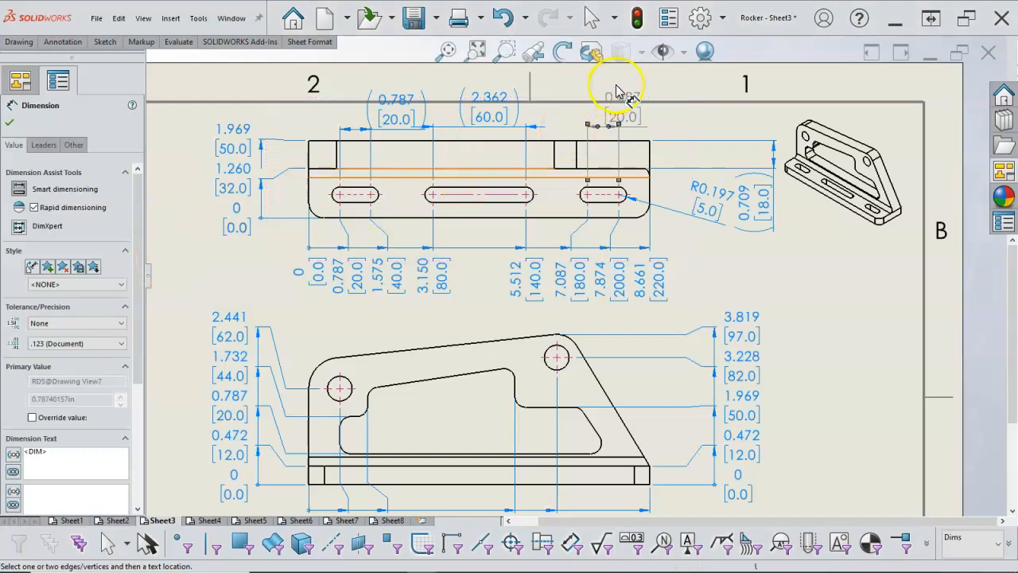
{"action": "left_click", "coordinate": [664, 128]}
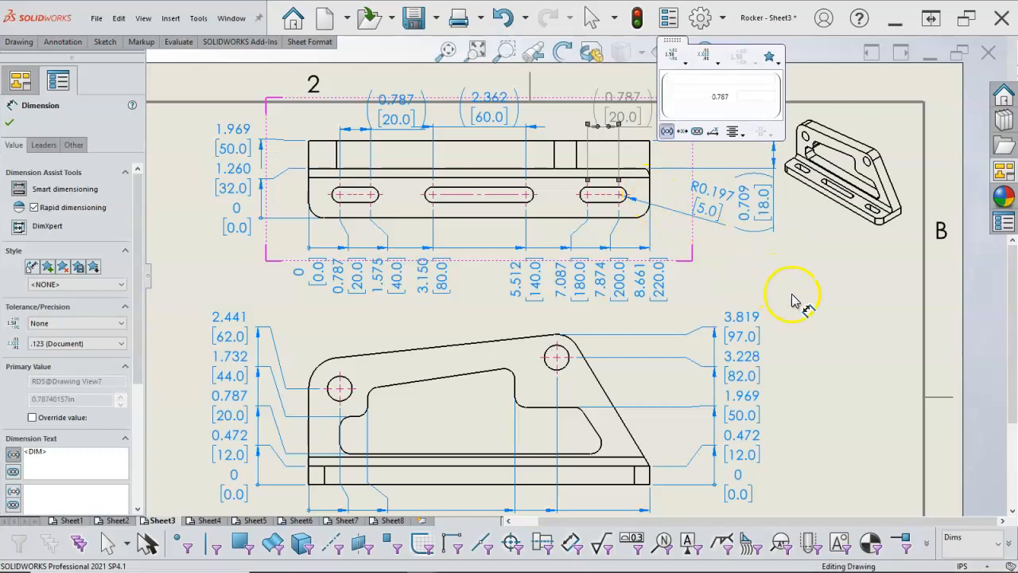
Finish dimensioning and move the top view slightly downward, away from the sheet border
{"action": "right_click", "coordinate": [716, 345]}
{"action": "left_click", "coordinate": [819, 337]}
{"action": "mouse_move", "coordinate": [619, 225]}
{"action": "left_mouse_down"}
{"action": "mouse_move", "coordinate": [654, 220]}
{"action": "mouse_move", "coordinate": [661, 249]}
{"action": "left_mouse_up"}
{"action": "scroll", "coordinate": [327, 353], "scroll_direction": "up", "scroll_amount": 2}
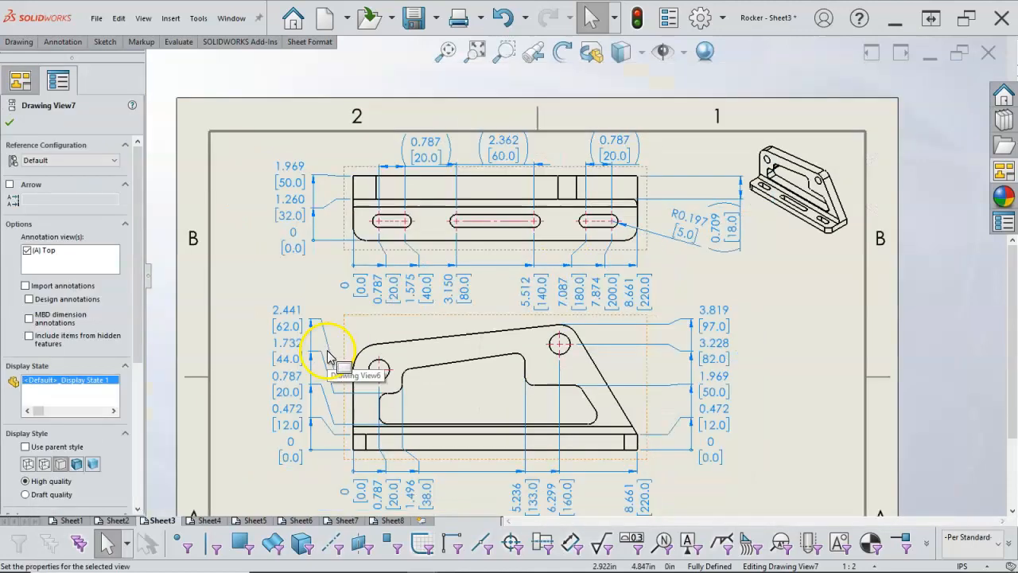
Delete the cutout's two vertical ordinate dimensions left of the front view, and move the left hole's ordinate text down and further outward
{"action": "left_click", "coordinate": [352, 369]}
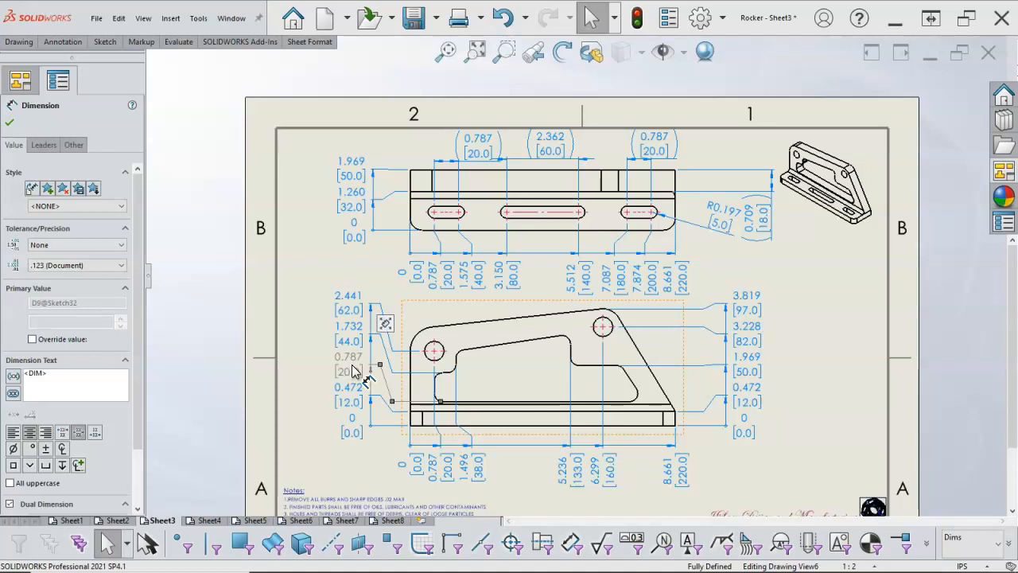
{"action": "key", "text": "Delete"}
{"action": "mouse_move", "coordinate": [355, 343]}
{"action": "left_mouse_down"}
{"action": "mouse_move", "coordinate": [345, 341]}
{"action": "mouse_move", "coordinate": [342, 356]}
{"action": "left_mouse_up"}
{"action": "key", "text": "Delete"}
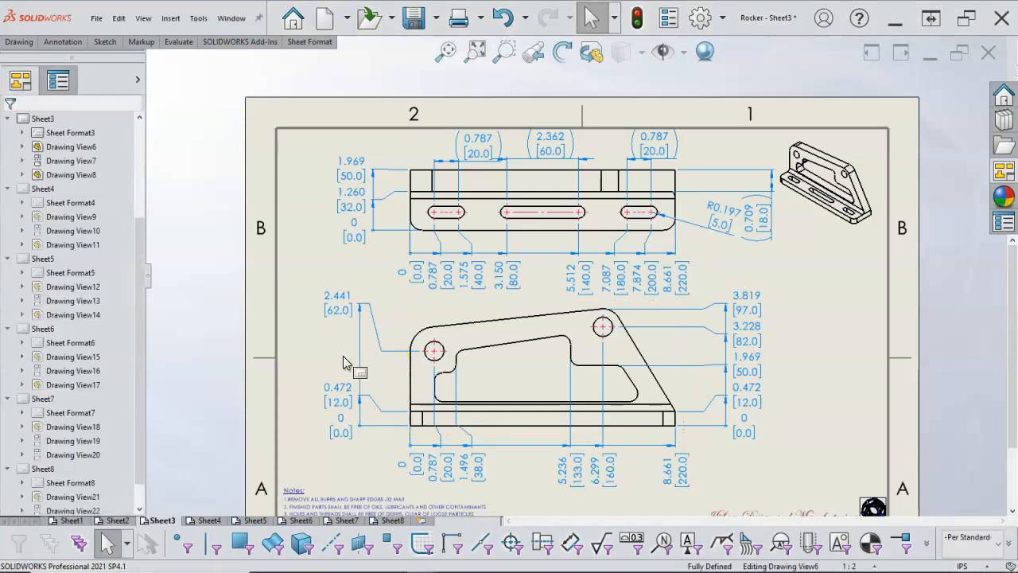
{"action": "left_click_drag", "start_coordinate": [341, 312], "coordinate": [330, 343]}
Delete the vertical ordinate dimension of the cutout's right step, and lower the right hole's ordinate text for clearer spacing
{"action": "mouse_move", "coordinate": [746, 356]}
{"action": "left_mouse_down"}
{"action": "mouse_move", "coordinate": [750, 342]}
{"action": "mouse_move", "coordinate": [723, 370]}
{"action": "mouse_move", "coordinate": [750, 352]}
{"action": "left_mouse_up"}
{"action": "key", "text": "Delete"}
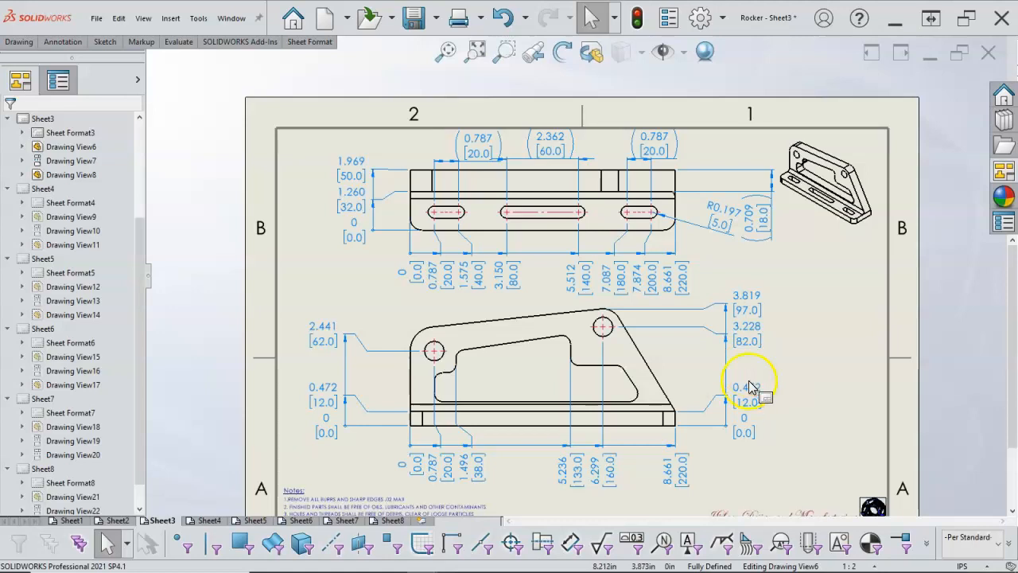
{"action": "left_click", "coordinate": [747, 341]}
{"action": "key", "text": "Delete"}
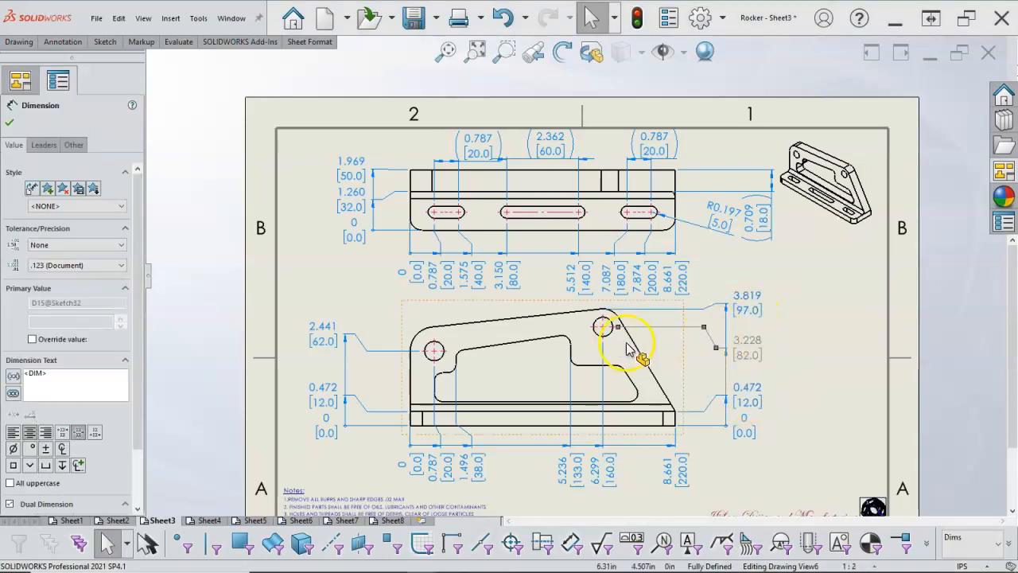
Add a diameter dimension to the left hole in the front view, placed above and to the left of the Housing
{"action": "scroll", "coordinate": [464, 334], "scroll_direction": "up", "scroll_amount": 1}
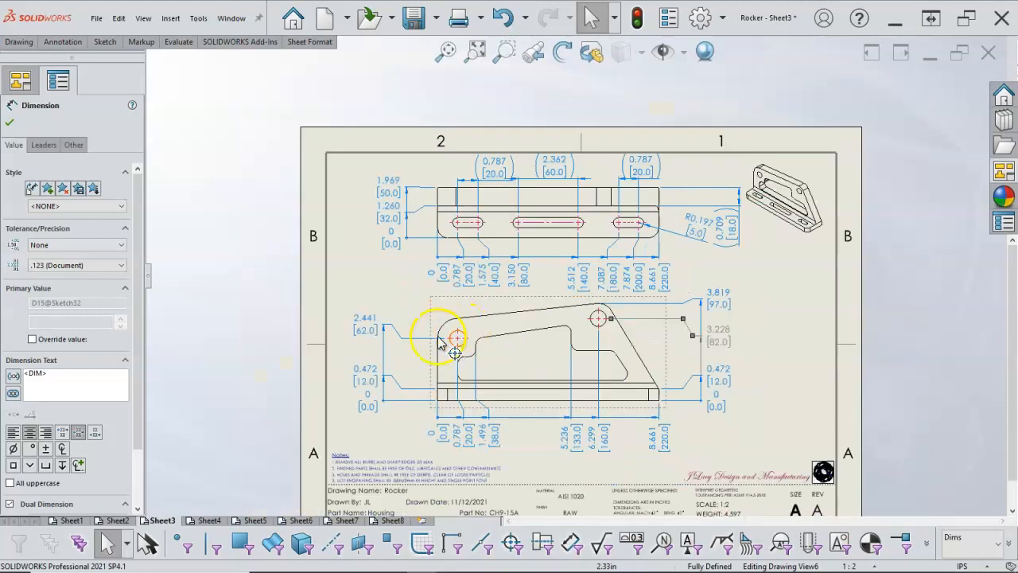
{"action": "scroll", "coordinate": [405, 343], "scroll_direction": "down", "scroll_amount": 2}
{"action": "right_click", "coordinate": [431, 298]}
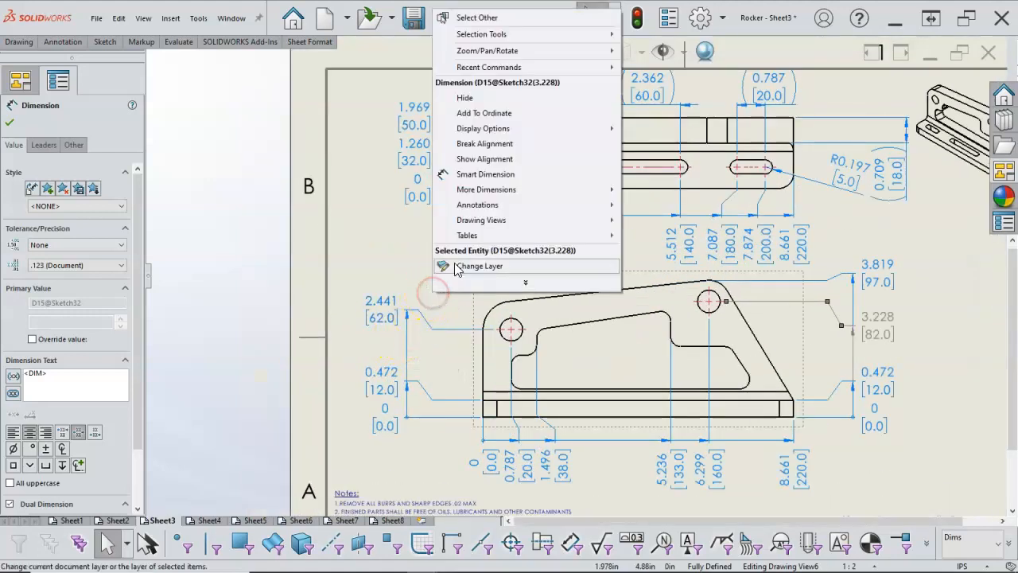
{"action": "left_click", "coordinate": [492, 173]}
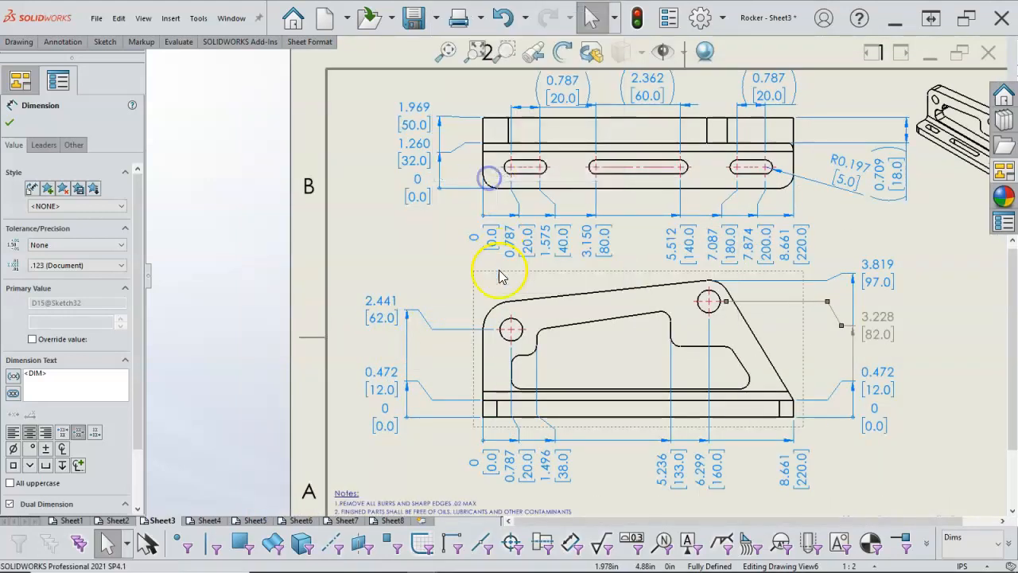
{"action": "left_click", "coordinate": [505, 326]}
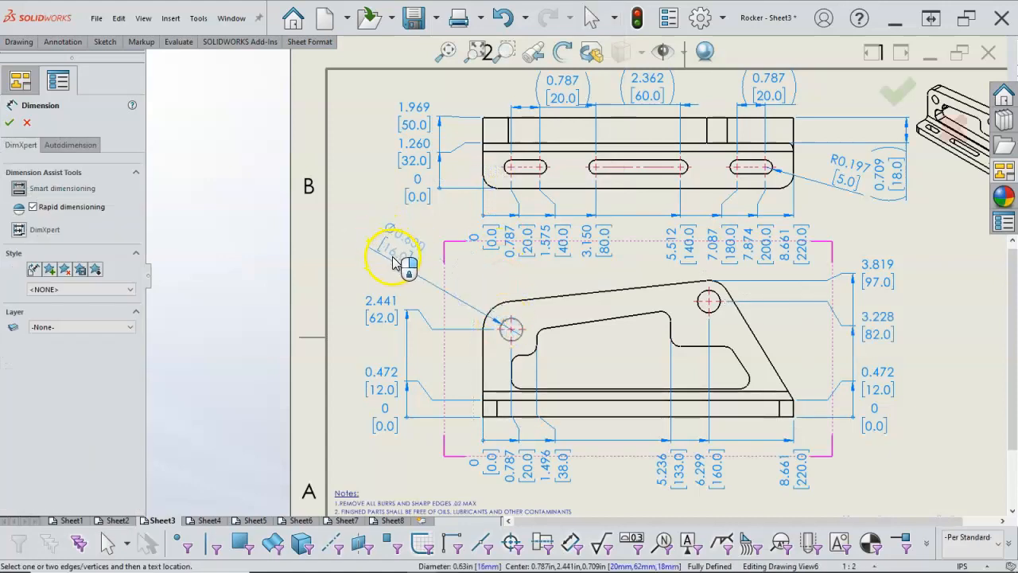
{"action": "left_click", "coordinate": [424, 282]}
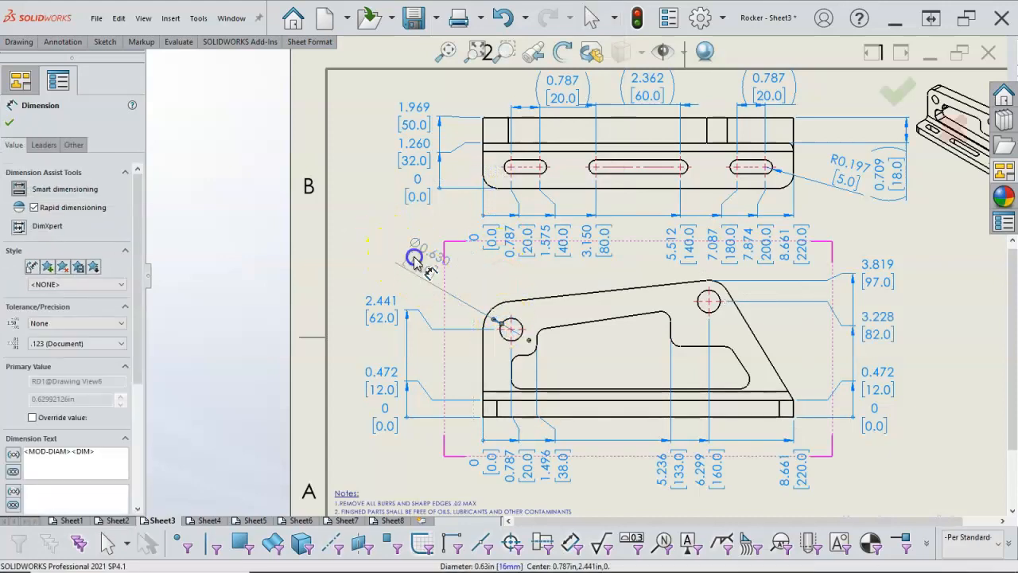
Prefix the left hole's diameter dimension with 2X
{"action": "mouse_move", "coordinate": [442, 226]}
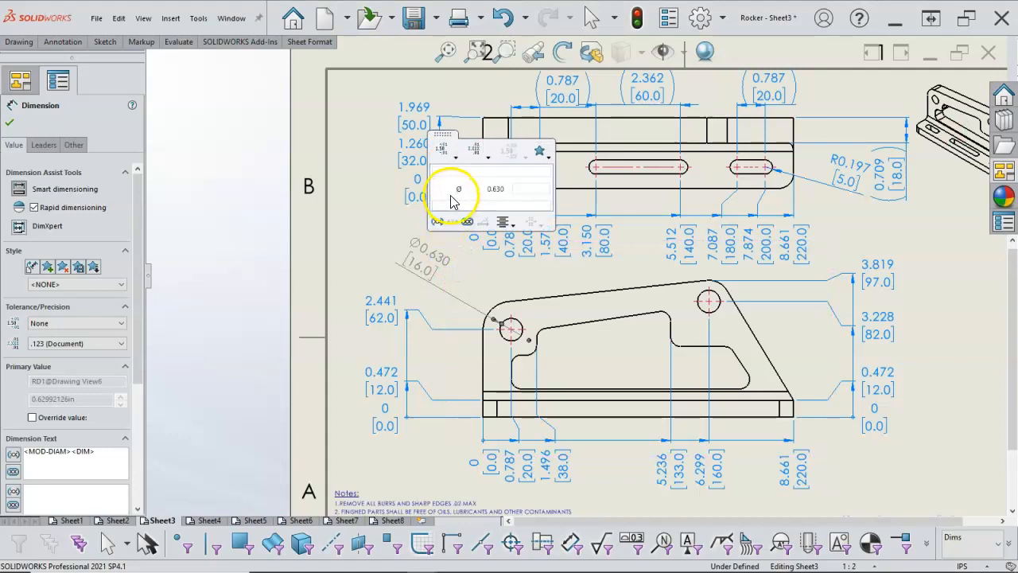
{"action": "left_click", "coordinate": [451, 191]}
{"action": "type", "text": "2X"}
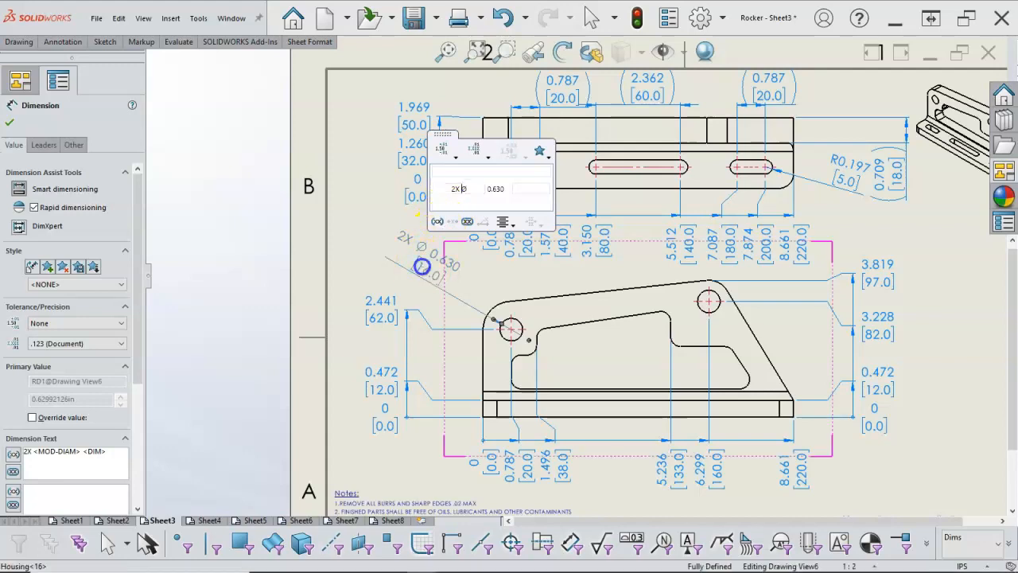
Apply the in4 - mm3 style to the left hole's diameter dimension, enable the Split dual dimension option and reposition its text
{"action": "left_click", "coordinate": [122, 284]}
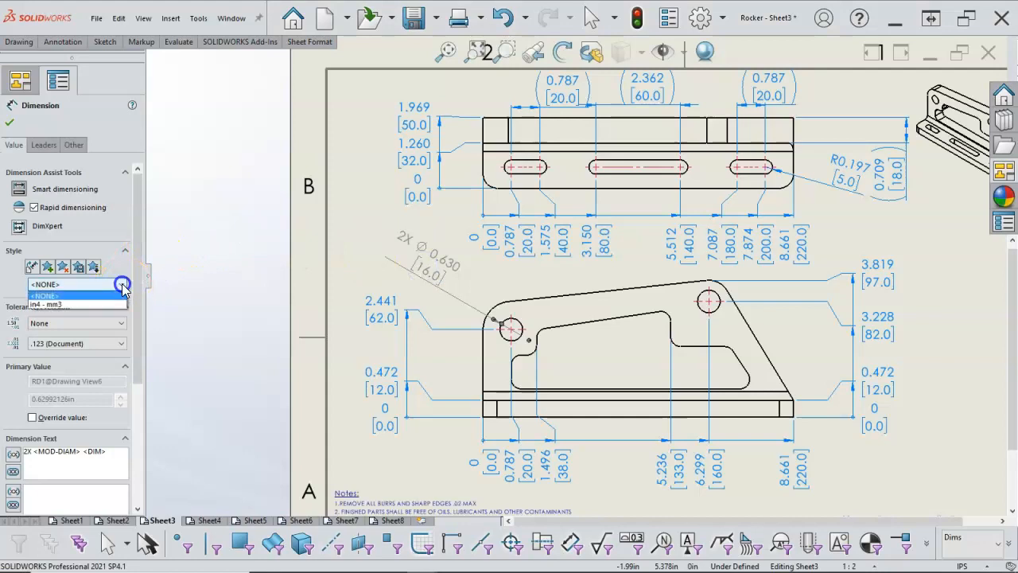
{"action": "left_click", "coordinate": [80, 306]}
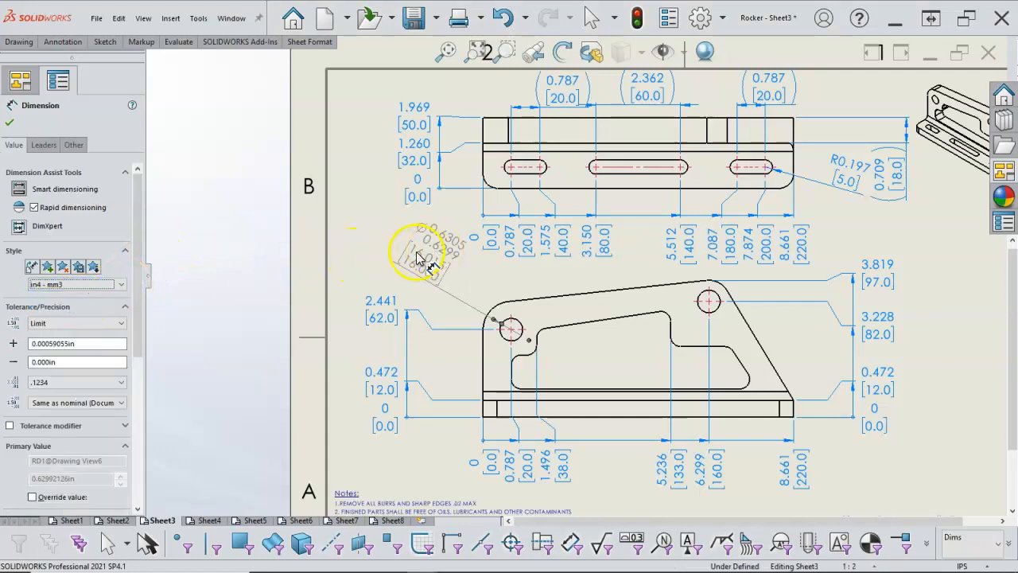
{"action": "left_click_drag", "start_coordinate": [138, 345], "coordinate": [134, 493]}
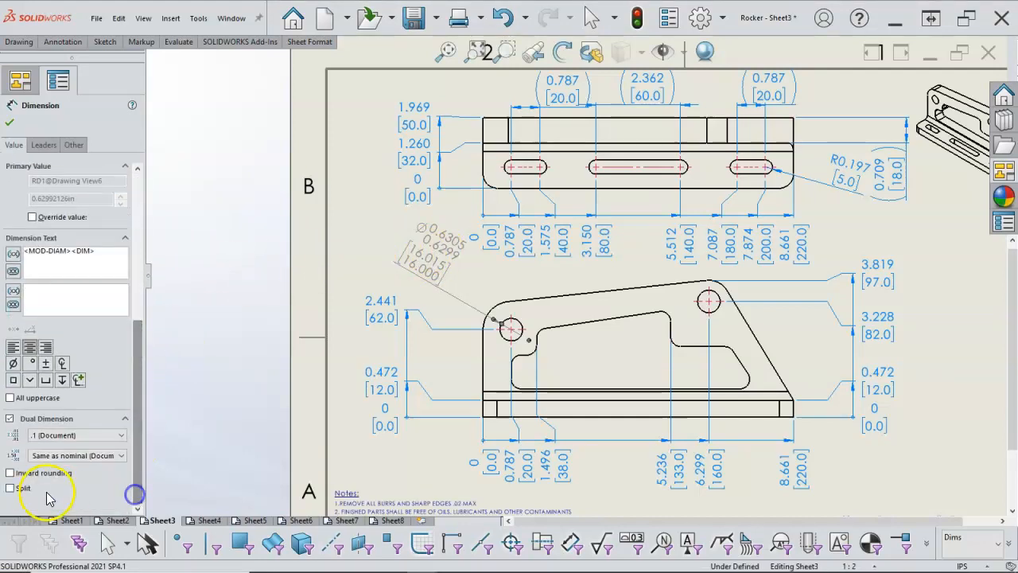
{"action": "left_click", "coordinate": [11, 487]}
{"action": "mouse_move", "coordinate": [422, 248]}
{"action": "left_mouse_down"}
{"action": "mouse_move", "coordinate": [427, 240]}
{"action": "mouse_move", "coordinate": [436, 247]}
{"action": "left_mouse_up"}
{"action": "left_click", "coordinate": [387, 227]}
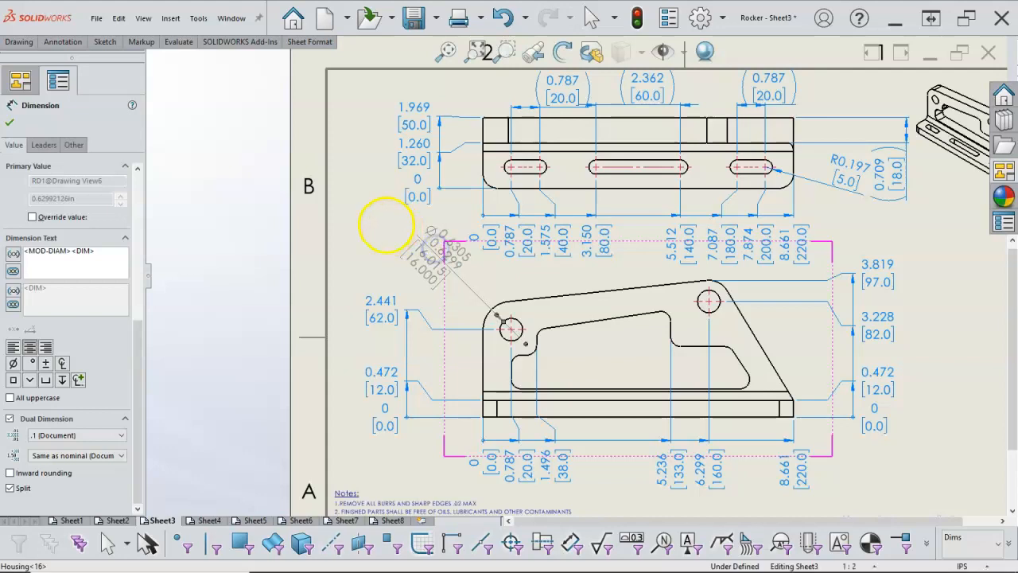
{"action": "scroll", "coordinate": [397, 226], "scroll_direction": "up", "scroll_amount": 3}
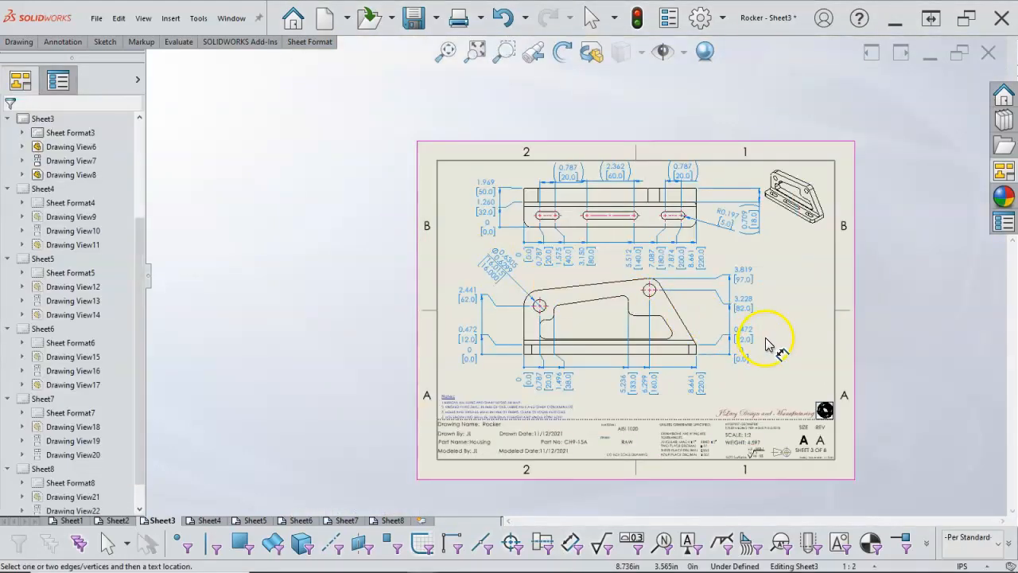
Reposition the zero ordinate text beside the right end of the Housing's front view and leave the dimension command
{"action": "left_click_drag", "start_coordinate": [740, 358], "coordinate": [728, 358]}
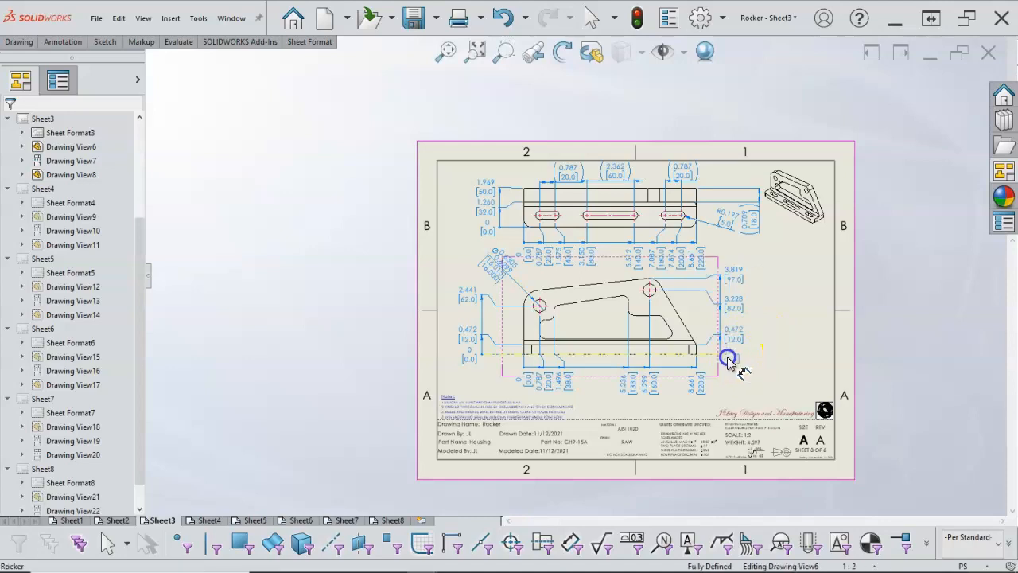
{"action": "left_click", "coordinate": [769, 367]}
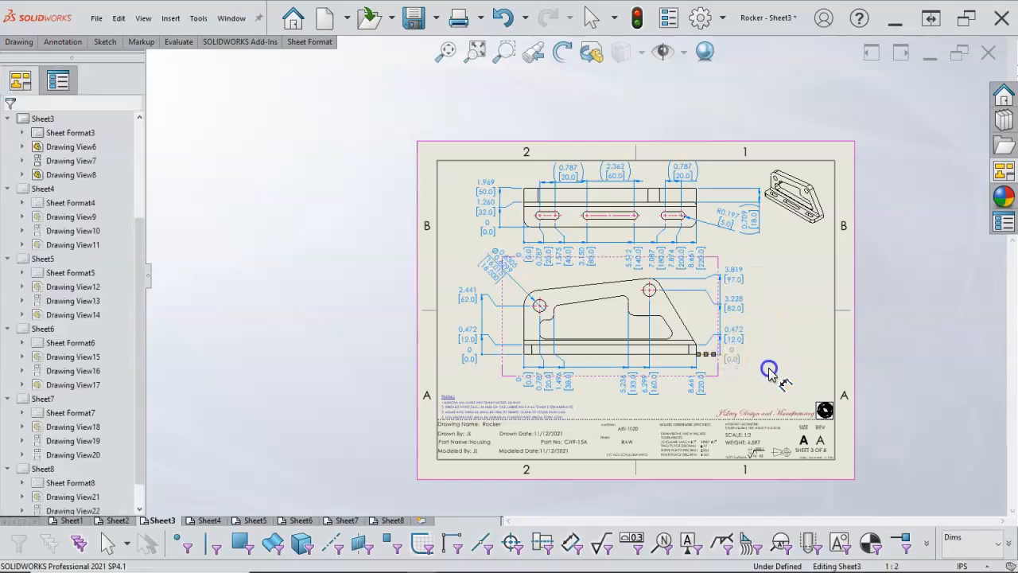
{"action": "right_click", "coordinate": [788, 316]}
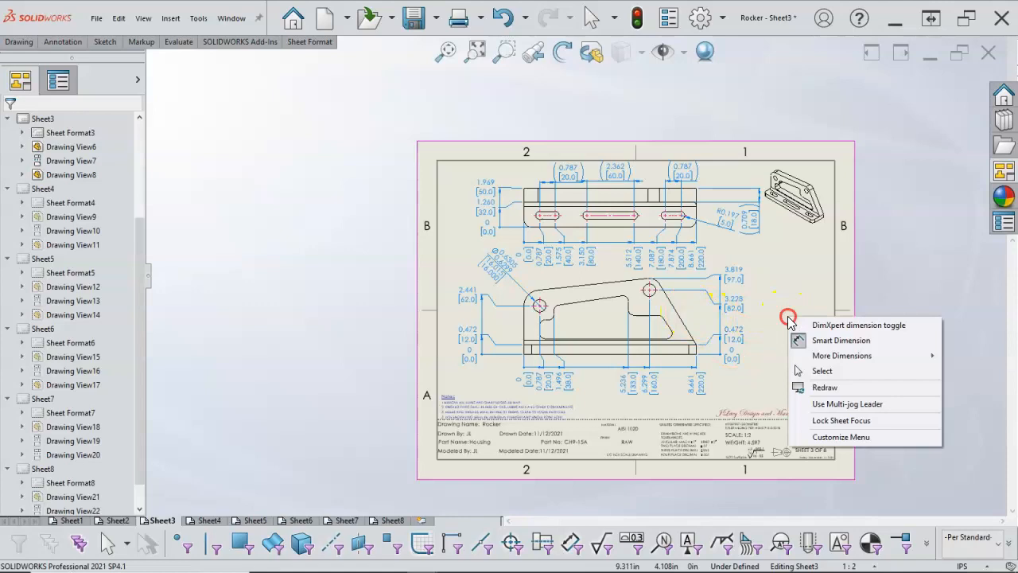
{"action": "left_click", "coordinate": [822, 371]}
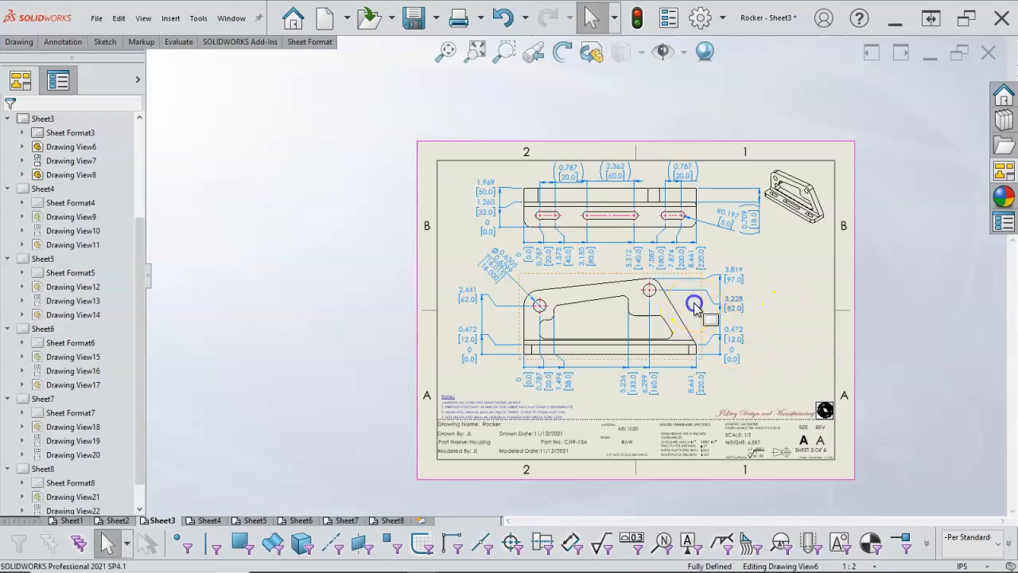
Add a projected side view to the right of the Housing's front view
{"action": "left_click", "coordinate": [694, 347]}
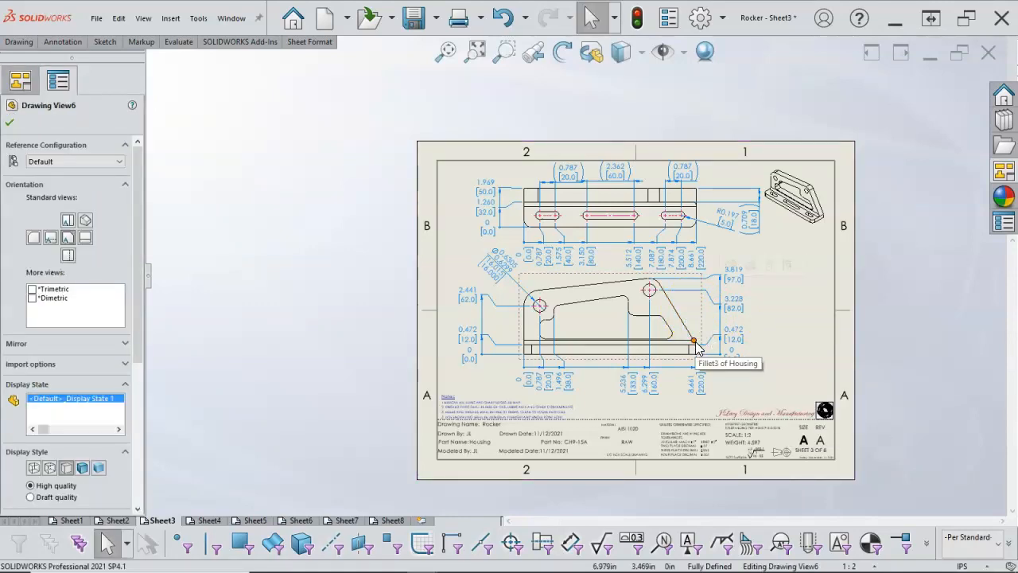
{"action": "left_click", "coordinate": [685, 315]}
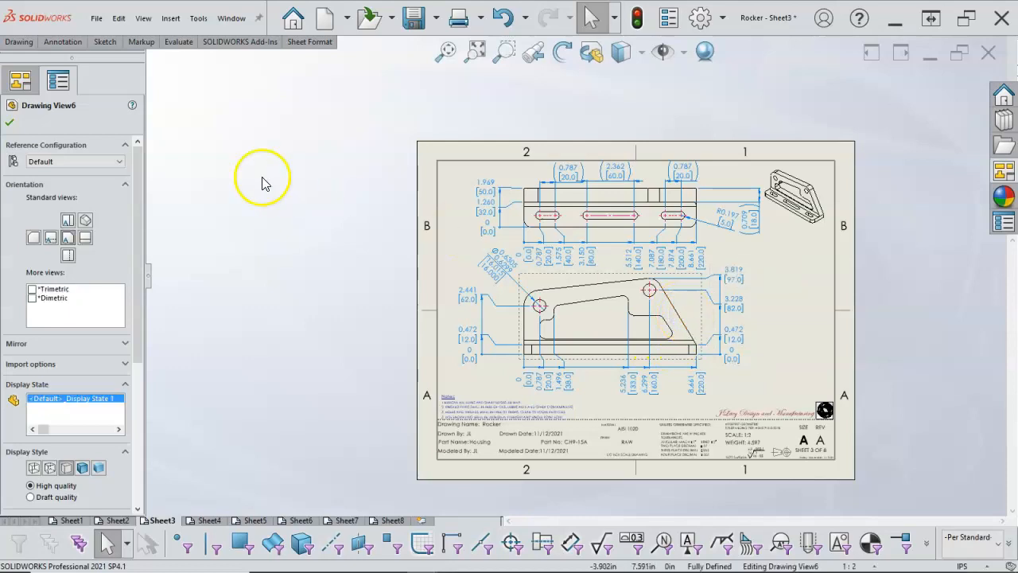
{"action": "key", "text": "s"}
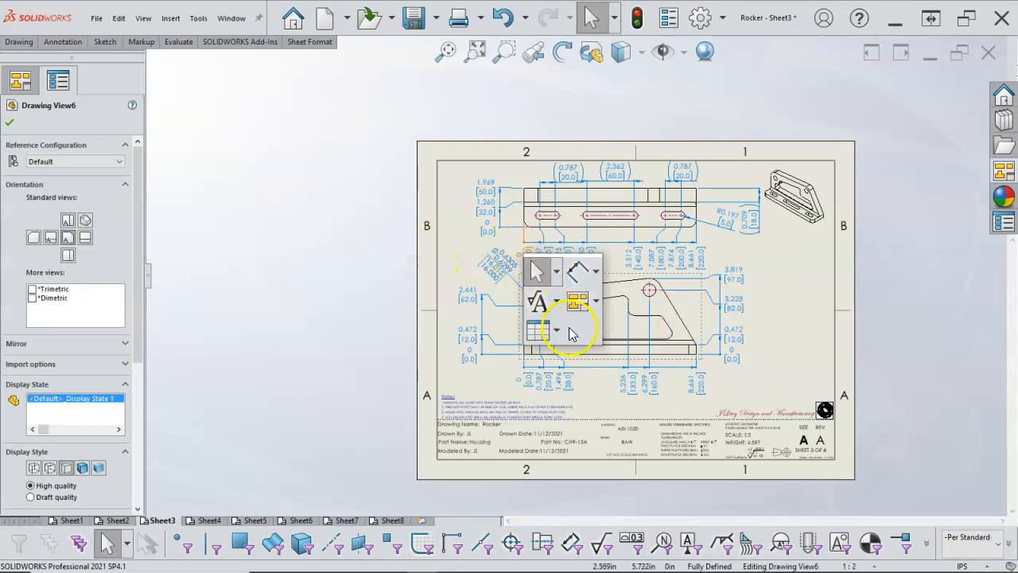
{"action": "left_click", "coordinate": [596, 305]}
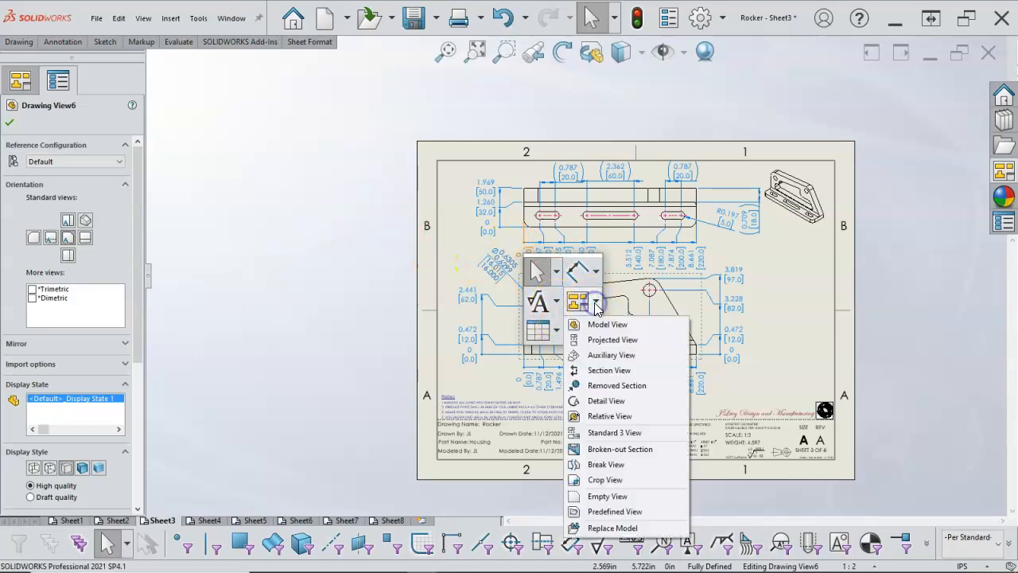
{"action": "left_click", "coordinate": [597, 338]}
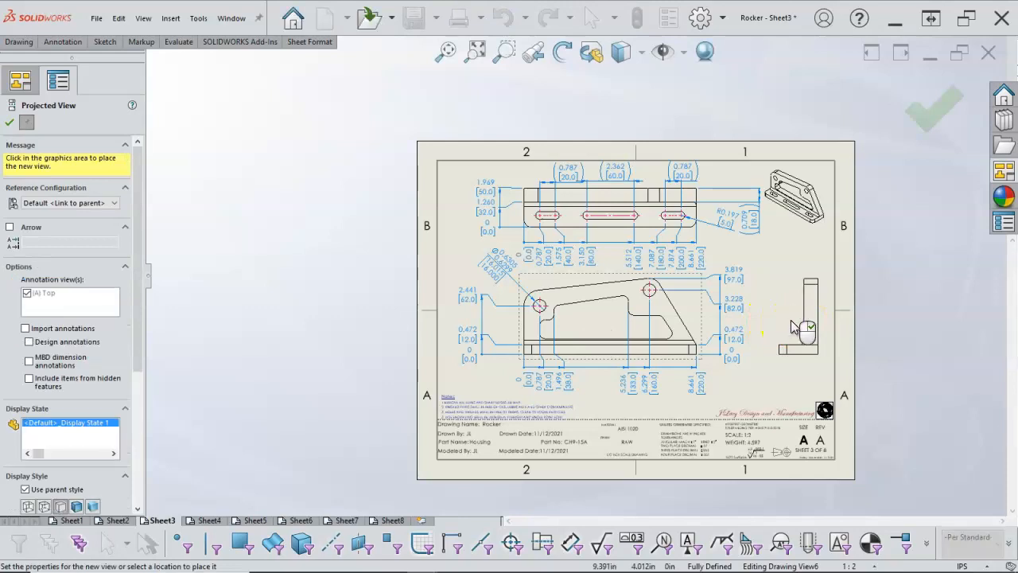
{"action": "scroll", "coordinate": [807, 358], "scroll_direction": "down", "scroll_amount": 6}
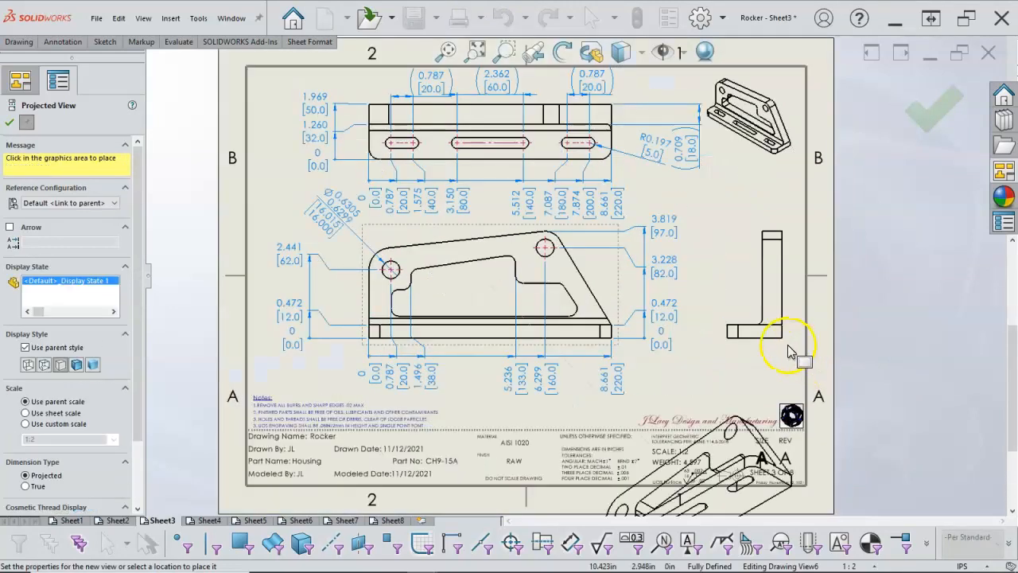
{"action": "left_click", "coordinate": [725, 334]}
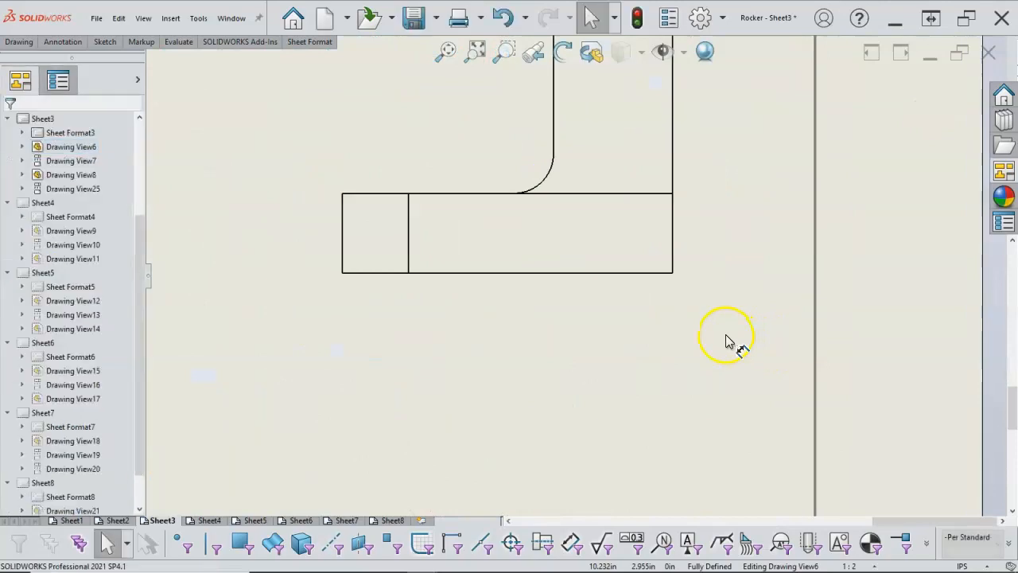
Add a radius dimension to the fillet between the upright and the base in the side view, placed above and left of the fillet
{"action": "right_click", "coordinate": [713, 324]}
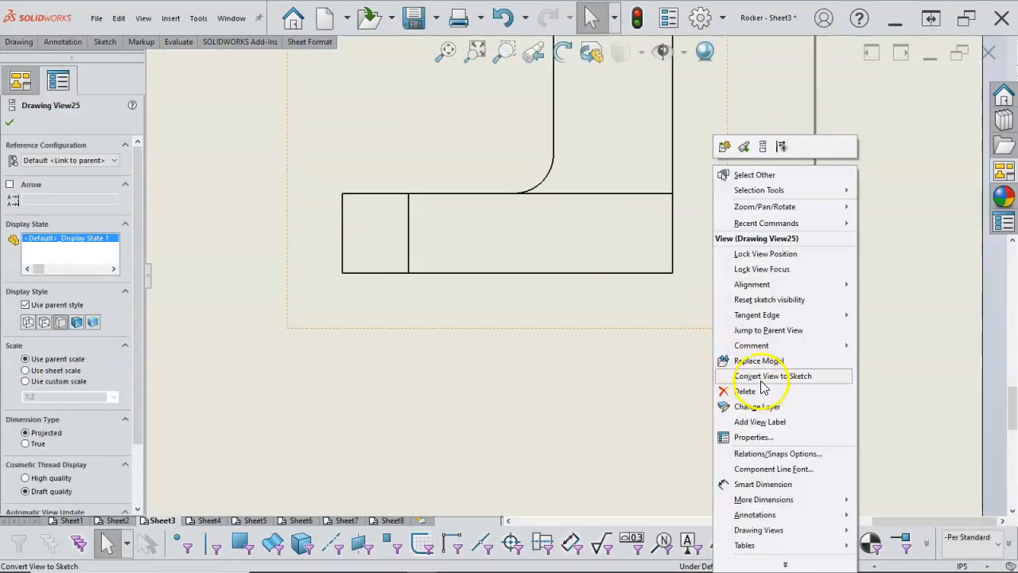
{"action": "left_click", "coordinate": [748, 484]}
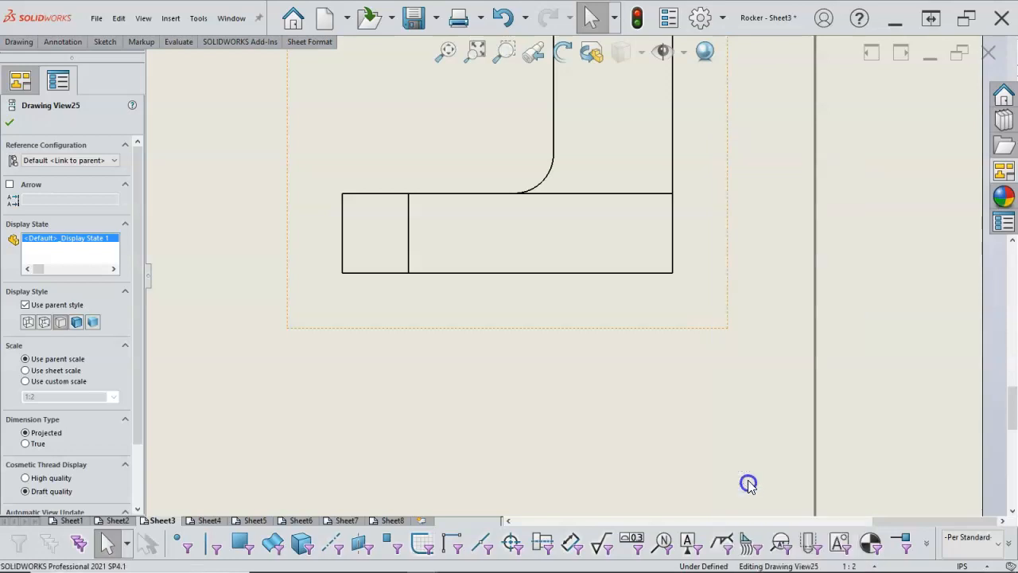
{"action": "left_click", "coordinate": [547, 183]}
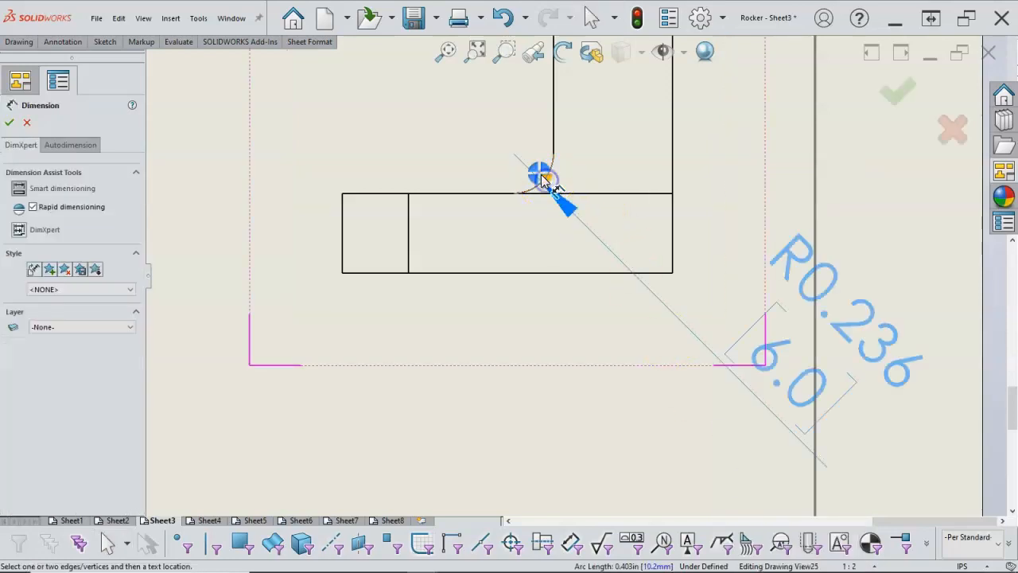
{"action": "scroll", "coordinate": [546, 193], "scroll_direction": "up", "scroll_amount": 3}
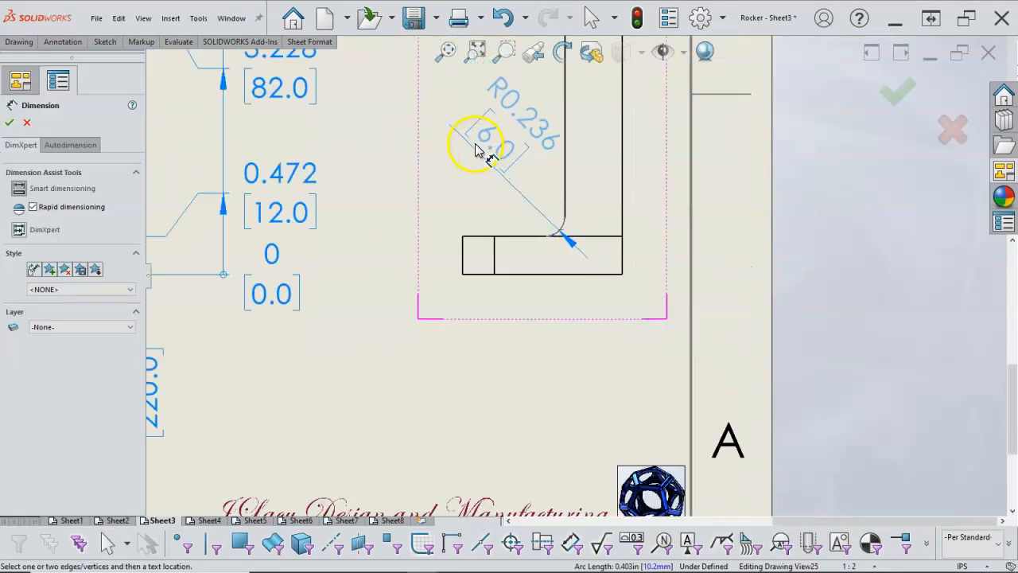
{"action": "left_click", "coordinate": [474, 148]}
{"action": "scroll", "coordinate": [512, 182], "scroll_direction": "up", "scroll_amount": 3}
{"action": "scroll", "coordinate": [519, 195], "scroll_direction": "down", "scroll_amount": 3}
{"action": "scroll", "coordinate": [525, 208], "scroll_direction": "up", "scroll_amount": 3}
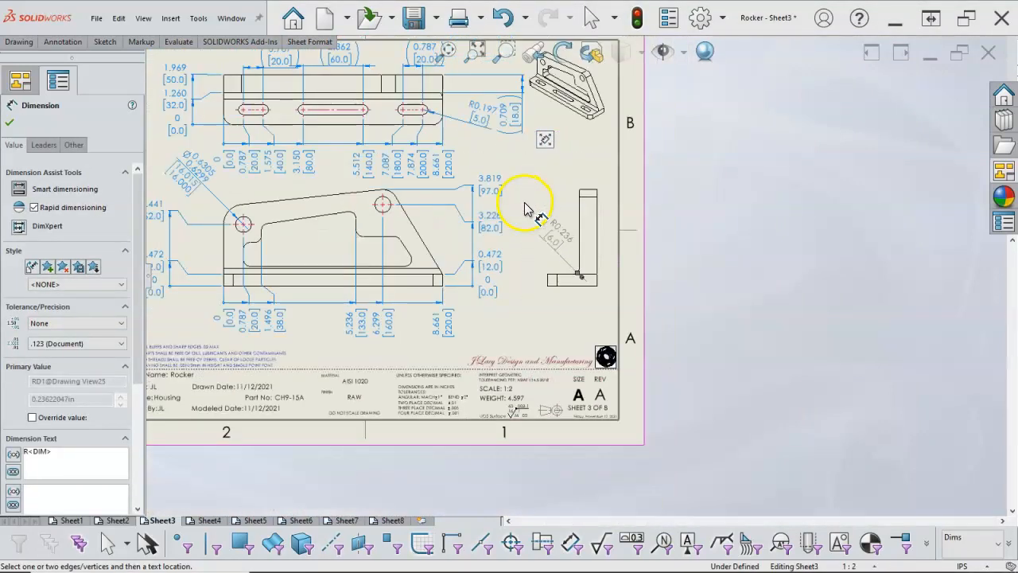
{"action": "scroll", "coordinate": [525, 213], "scroll_direction": "down", "scroll_amount": 2}
{"action": "scroll", "coordinate": [525, 214], "scroll_direction": "down", "scroll_amount": 2}
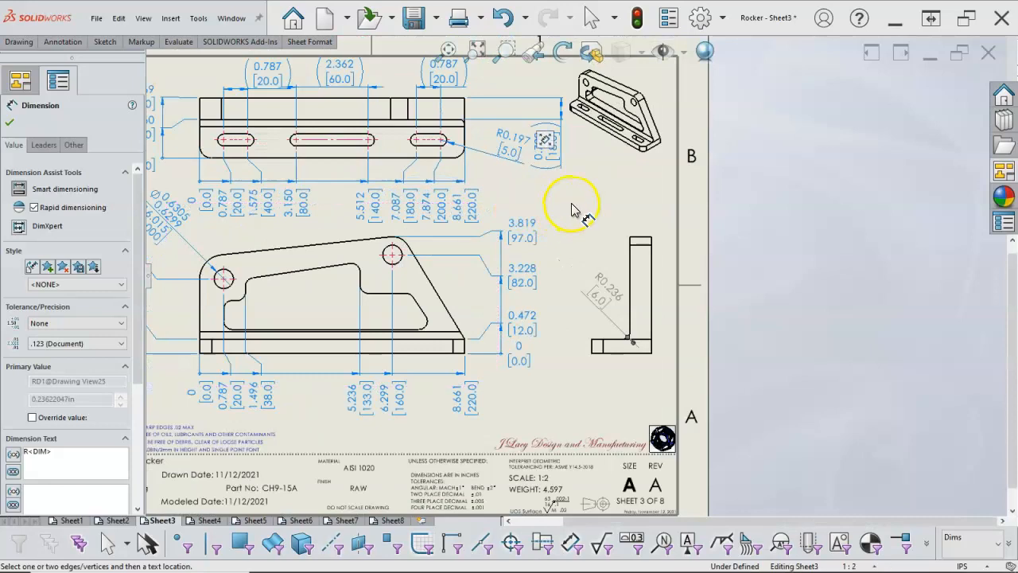
{"action": "right_click", "coordinate": [571, 203]}
{"action": "left_click", "coordinate": [606, 259]}
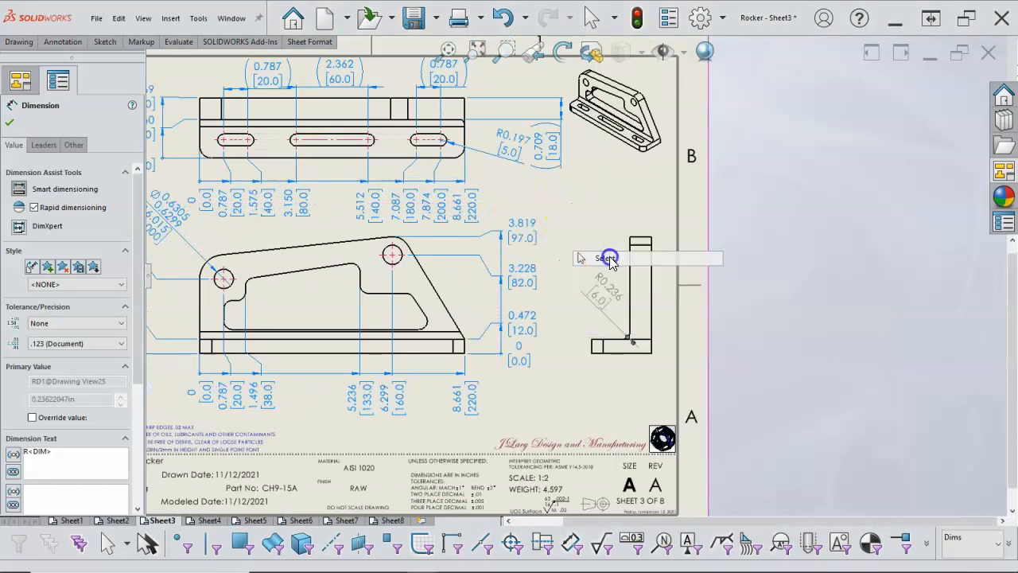
Reposition the slot radius and 0.709 reference texts beside the top view, and move the isometric view slightly down and right
{"action": "left_click", "coordinate": [507, 173]}
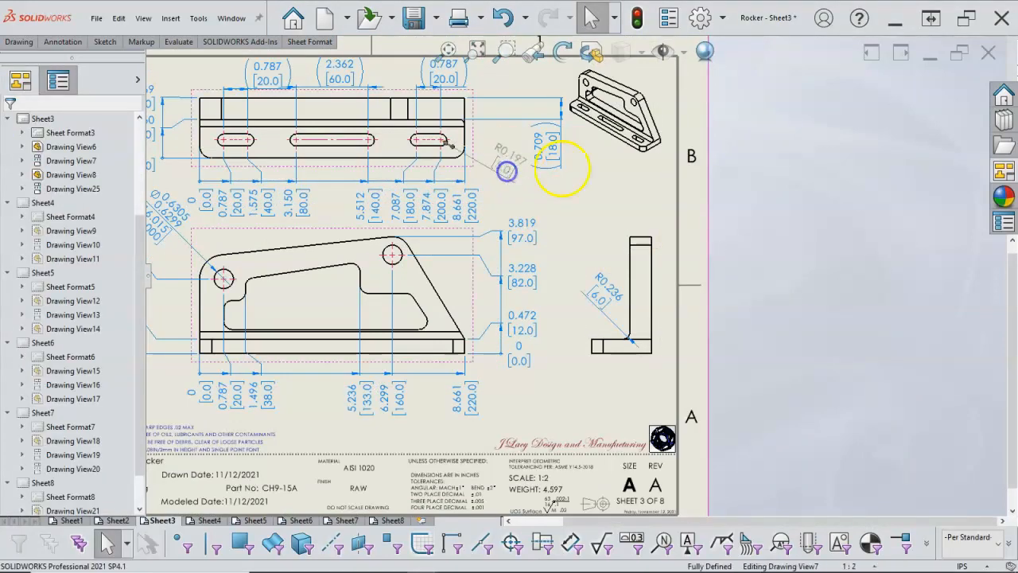
{"action": "left_click", "coordinate": [557, 154]}
{"action": "left_click", "coordinate": [581, 181]}
{"action": "left_click_drag", "start_coordinate": [595, 159], "coordinate": [607, 183]}
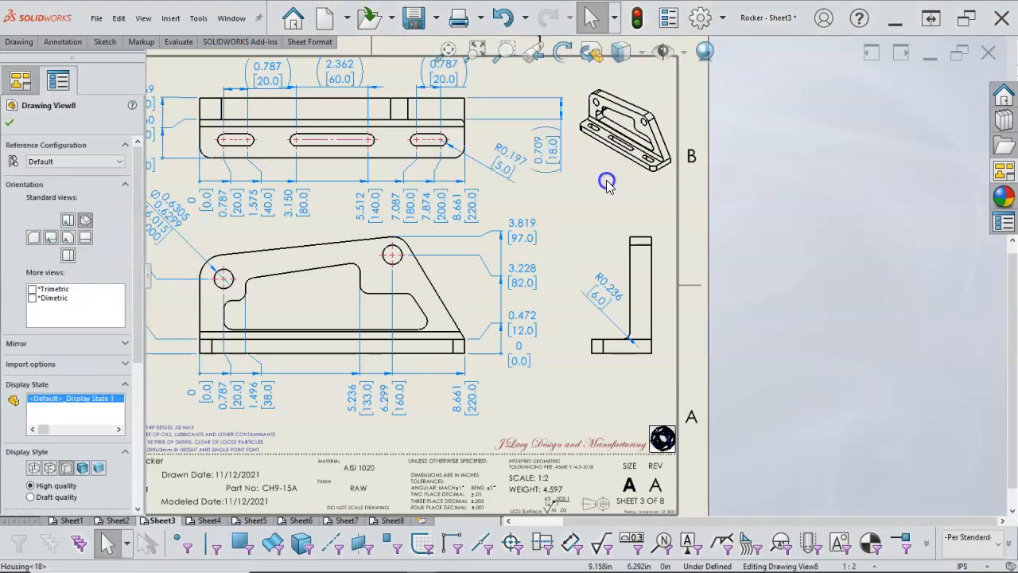
Move the Housing's front view slightly down and to the left to open space around its dimensions
{"action": "scroll", "coordinate": [611, 186], "scroll_direction": "up", "scroll_amount": 2}
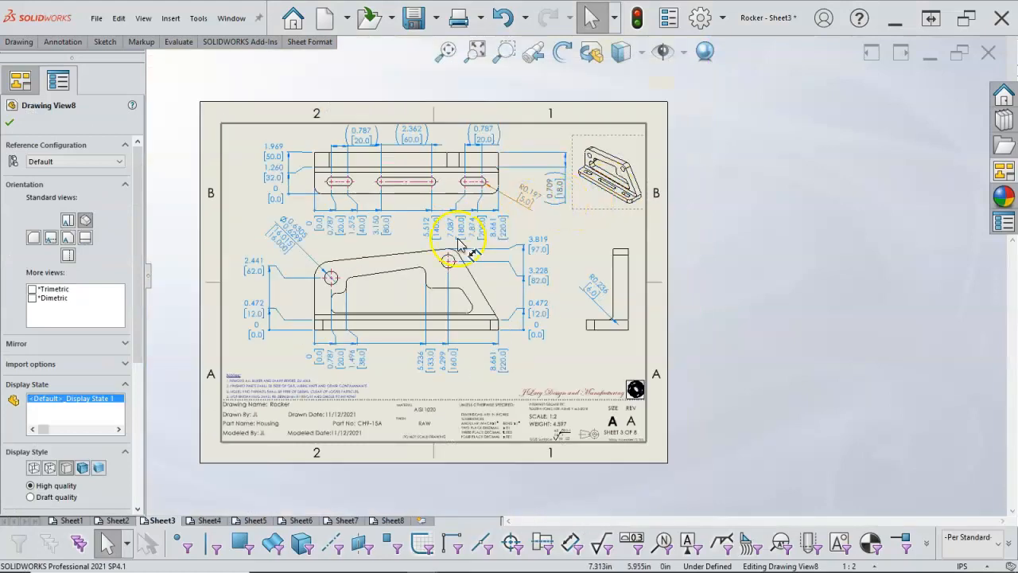
{"action": "scroll", "coordinate": [290, 332], "scroll_direction": "down", "scroll_amount": 2}
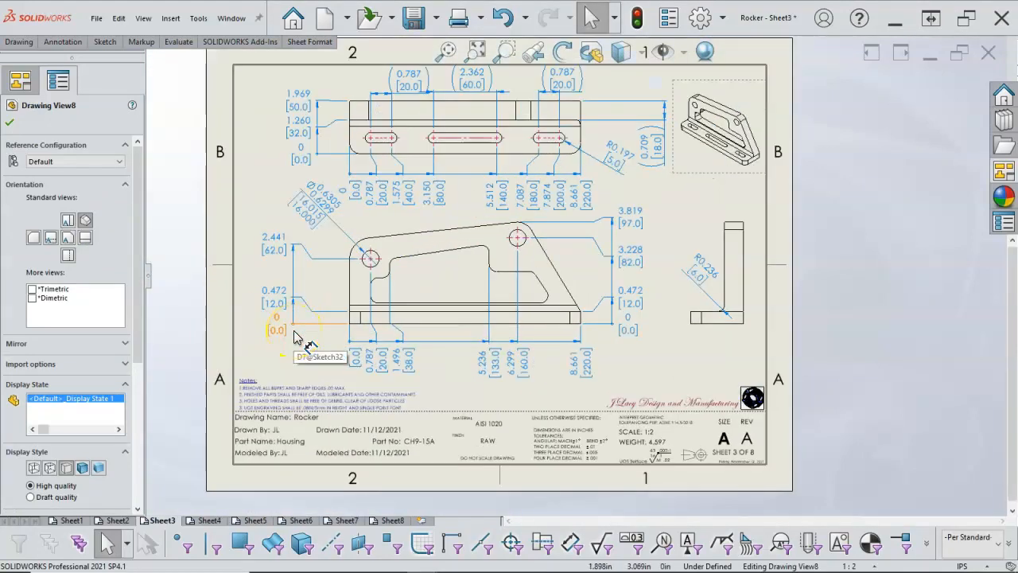
{"action": "left_click", "coordinate": [389, 235]}
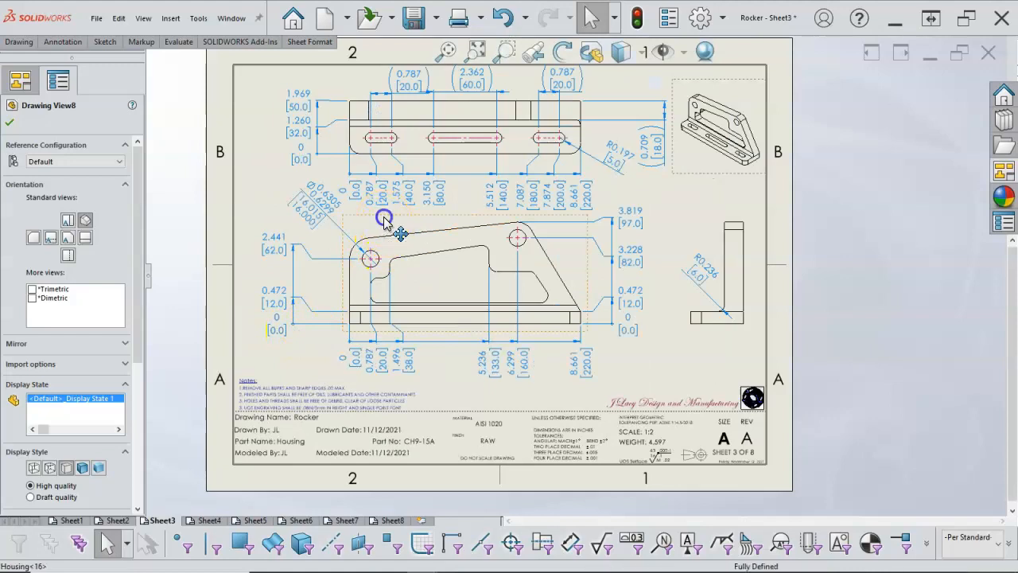
{"action": "left_click_drag", "start_coordinate": [384, 225], "coordinate": [377, 226]}
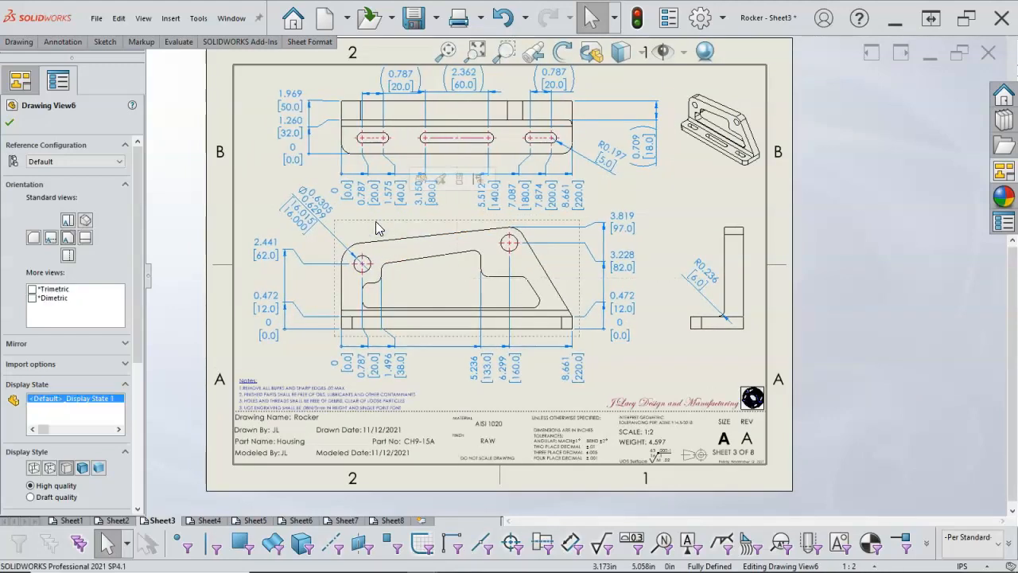
Lower the left hole's ordinate text and add a radius dimension above it to the front view's upper-left rounded corner
{"action": "left_click", "coordinate": [263, 262]}
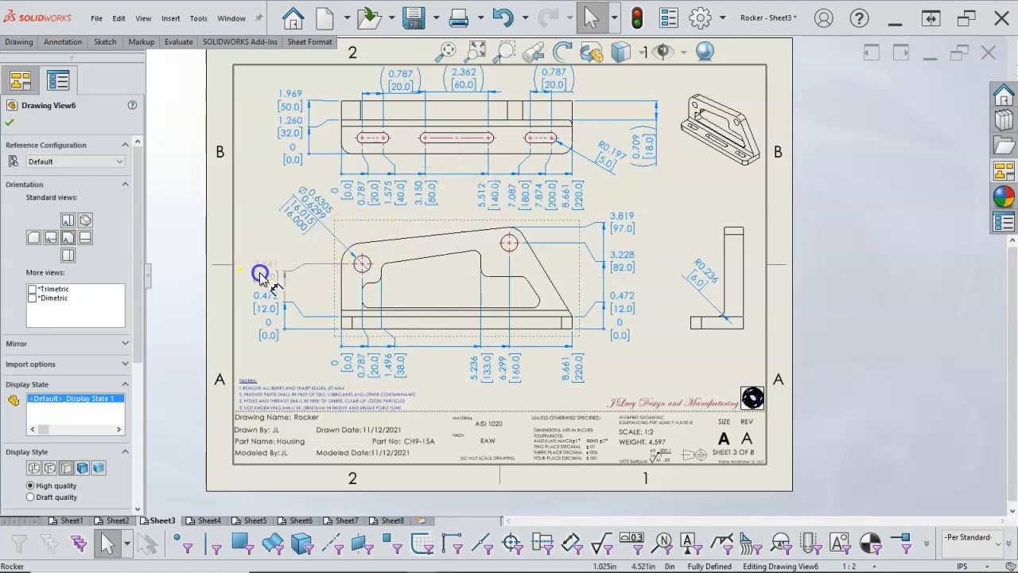
{"action": "right_click", "coordinate": [270, 238]}
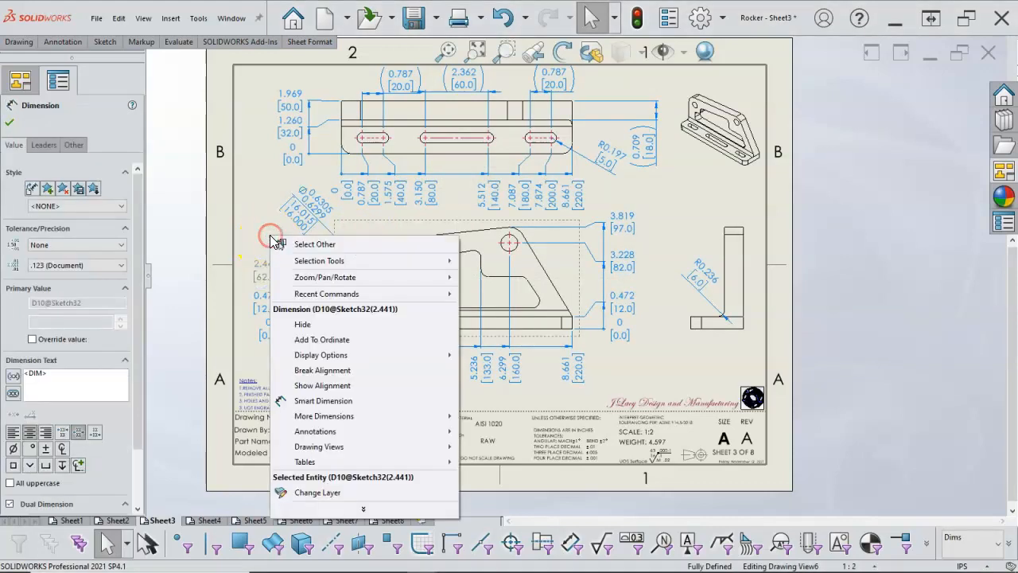
{"action": "left_click", "coordinate": [346, 400]}
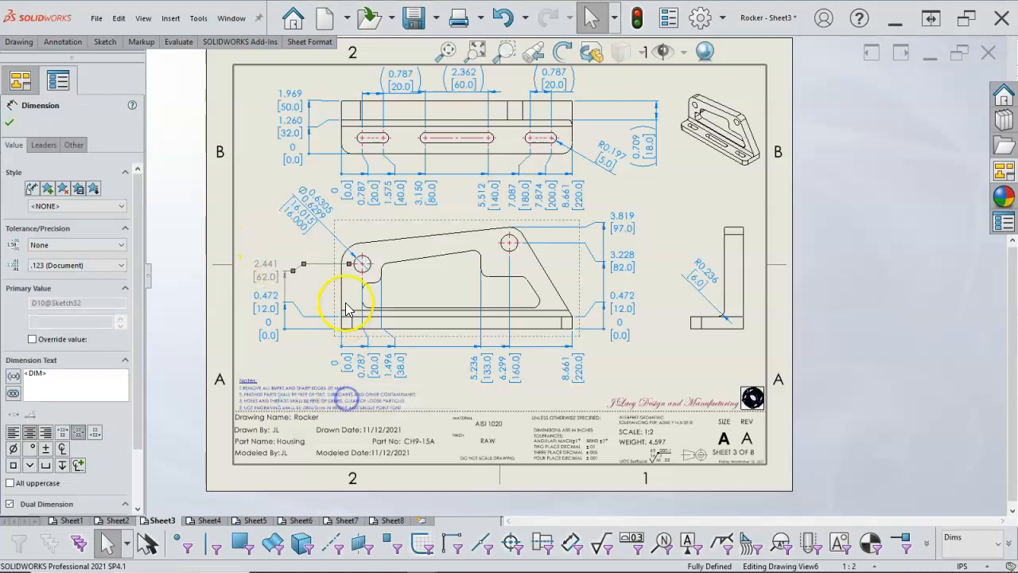
{"action": "left_click", "coordinate": [350, 259]}
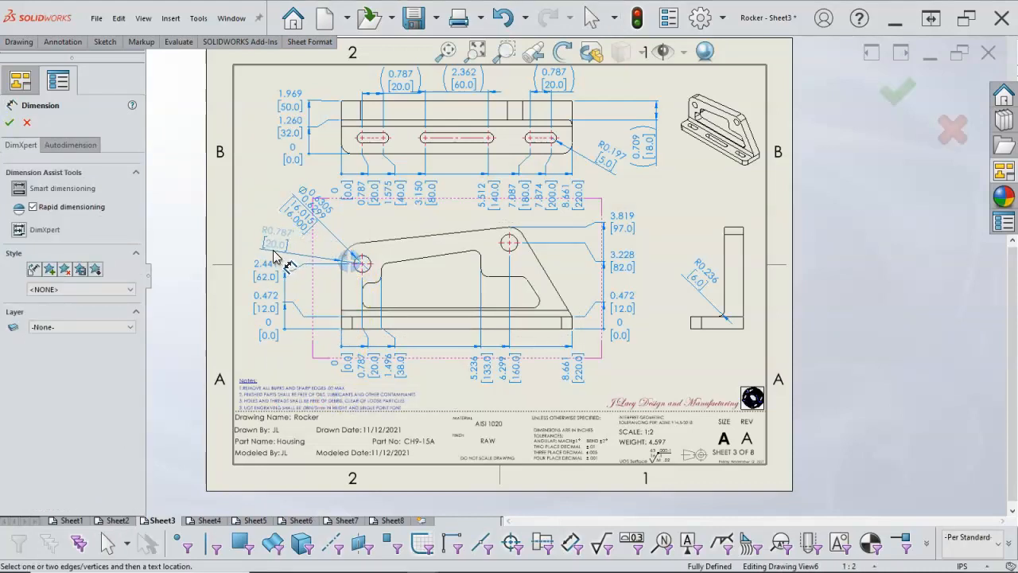
{"action": "left_click", "coordinate": [269, 253]}
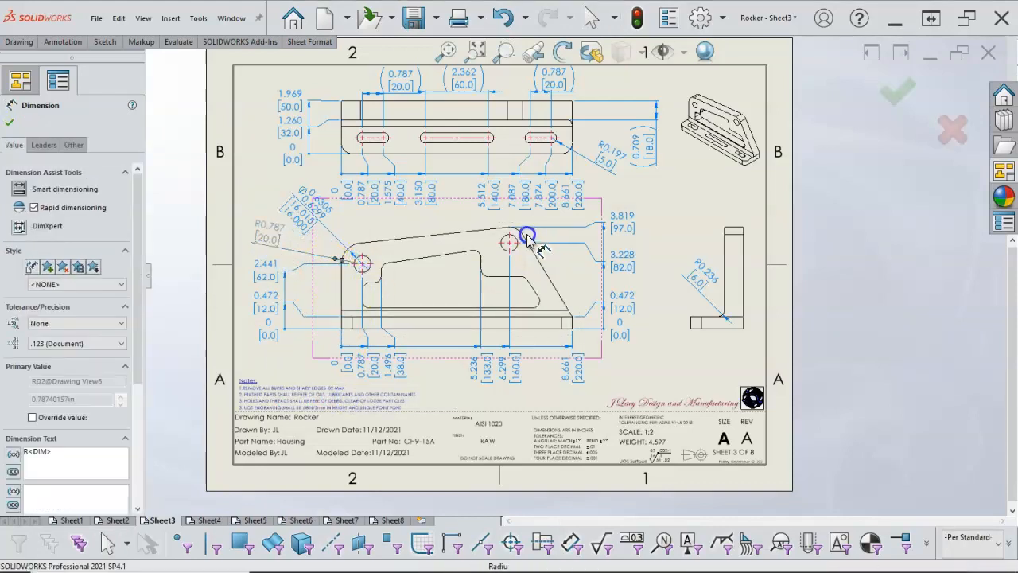
Add a radius dimension to the front view's upper-right rounded corner and lower the overall height ordinate text to make room
{"action": "left_click", "coordinate": [525, 237]}
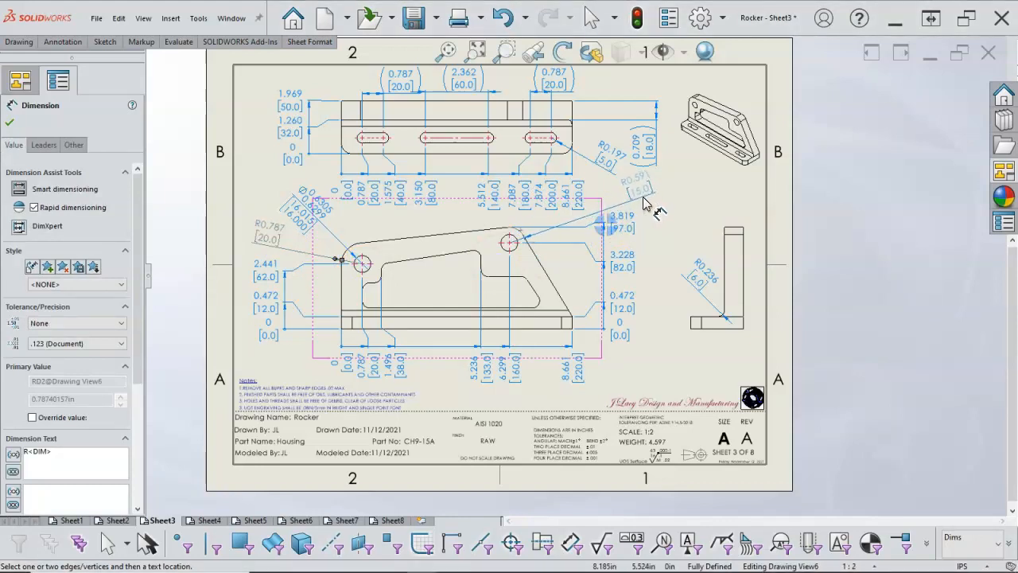
{"action": "left_click", "coordinate": [642, 199]}
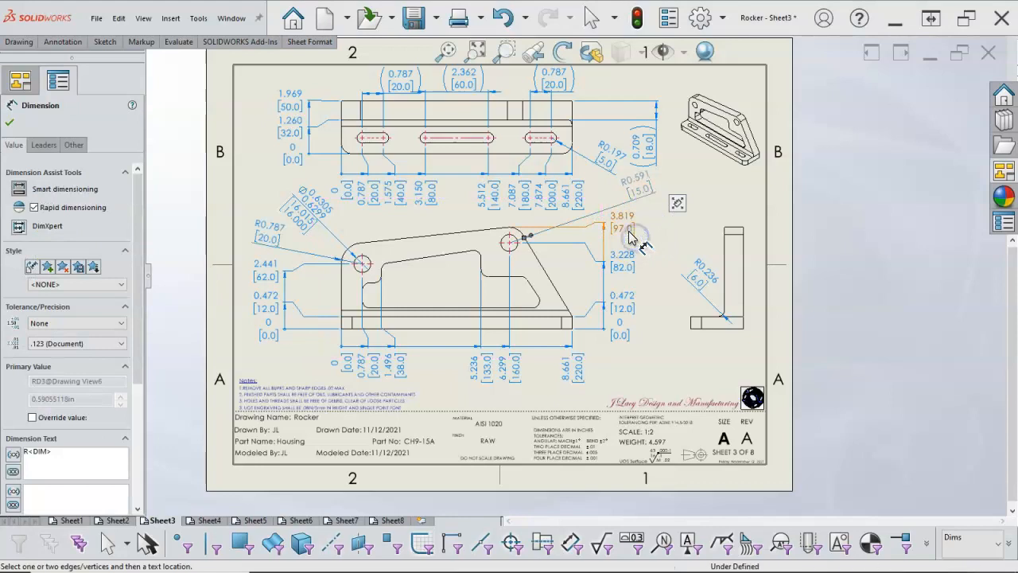
{"action": "left_click", "coordinate": [629, 241]}
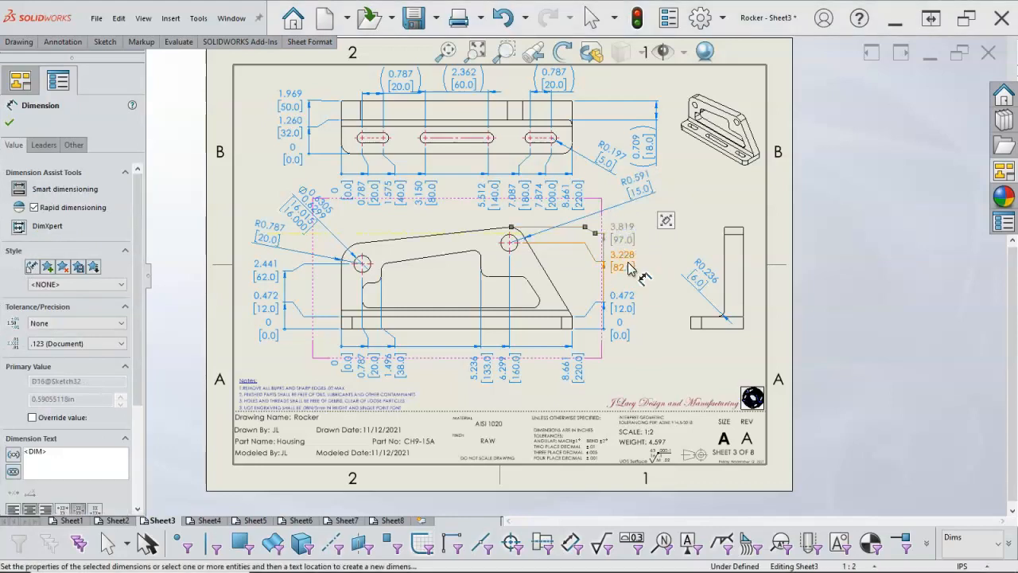
{"action": "mouse_move", "coordinate": [628, 273]}
{"action": "left_mouse_down"}
{"action": "mouse_move", "coordinate": [627, 281]}
{"action": "mouse_move", "coordinate": [628, 256]}
{"action": "left_mouse_up"}
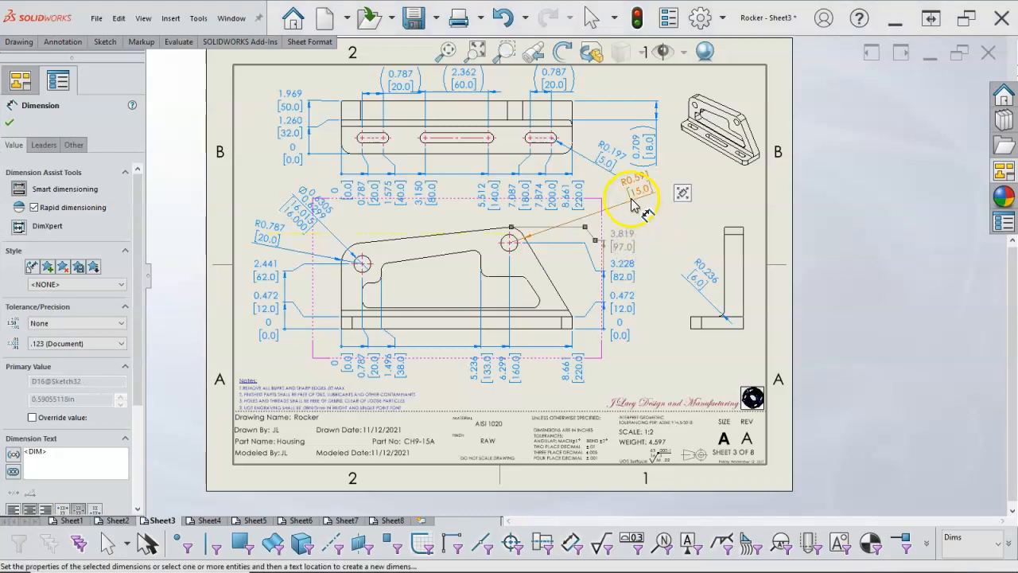
{"action": "left_click_drag", "start_coordinate": [635, 198], "coordinate": [632, 201]}
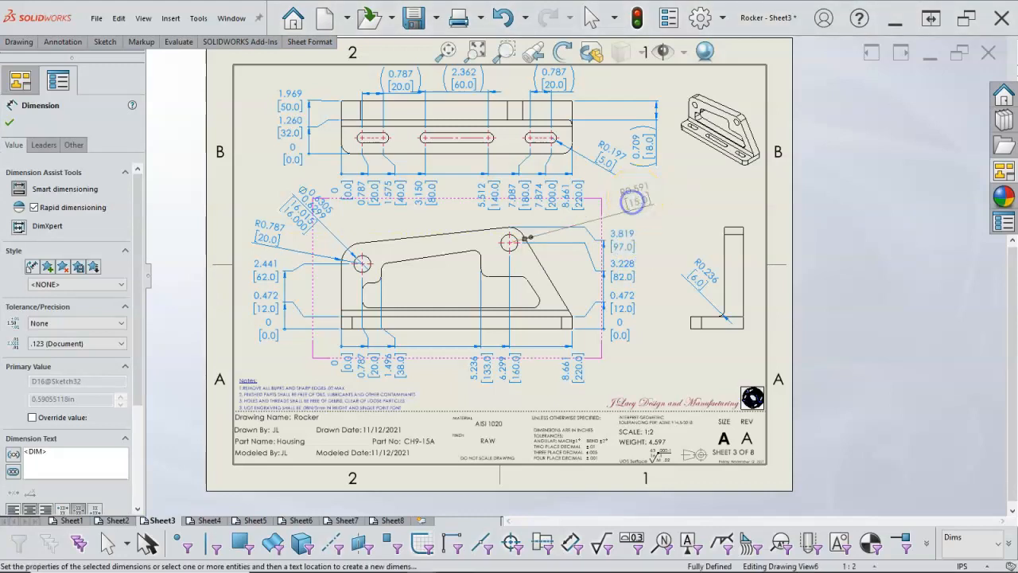
{"action": "right_click", "coordinate": [688, 221]}
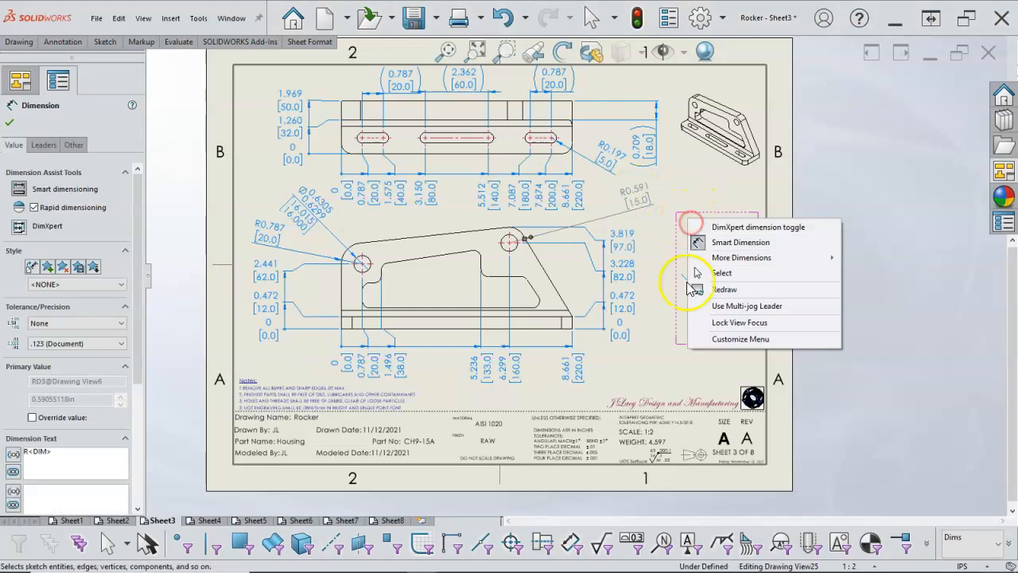
Finish dimensioning and delete the 1.496 and 5.236 ordinate dimensions of the cutout below the Housing's front view
{"action": "left_click", "coordinate": [721, 273]}
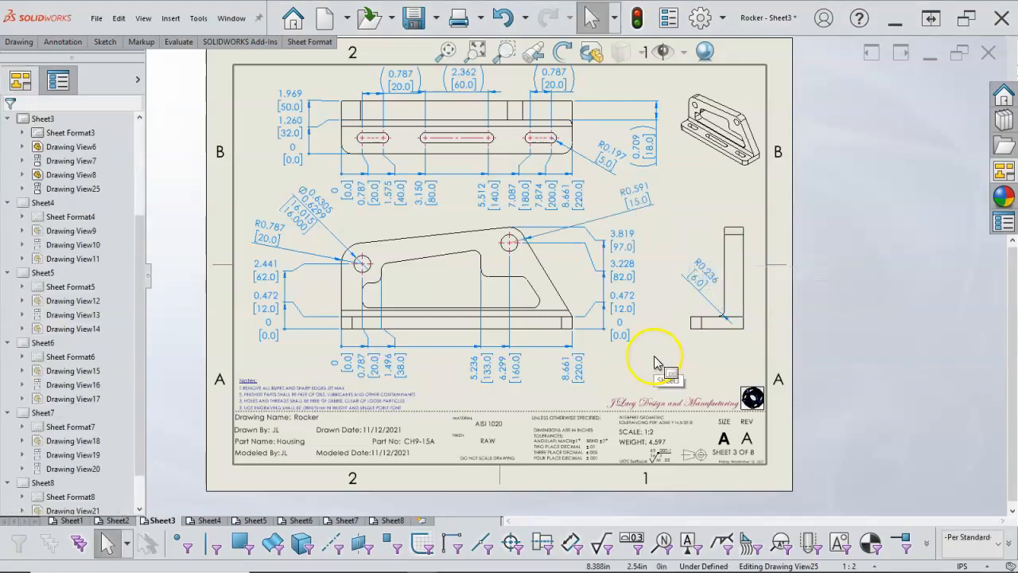
{"action": "left_click", "coordinate": [654, 362]}
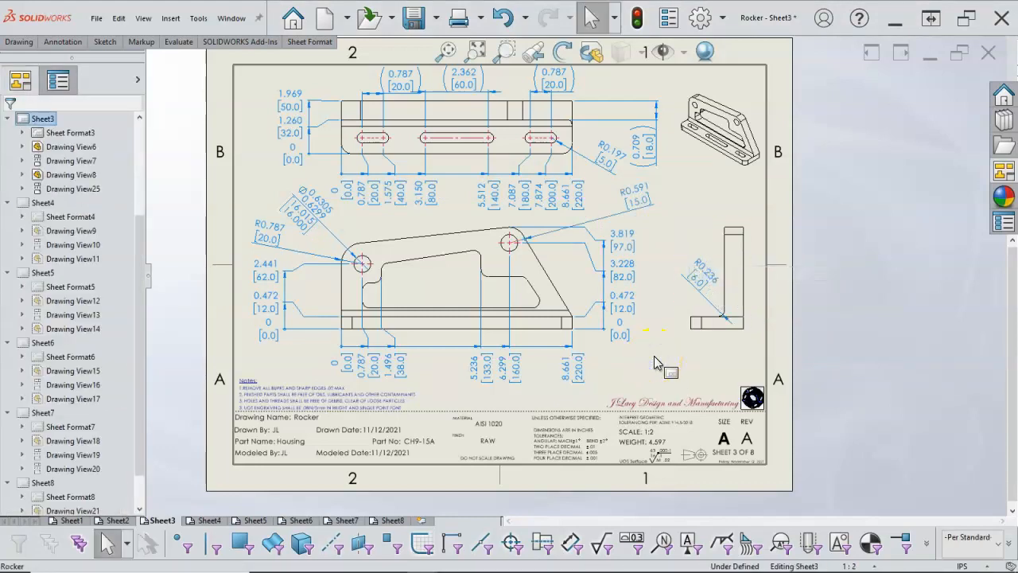
{"action": "left_click", "coordinate": [399, 364]}
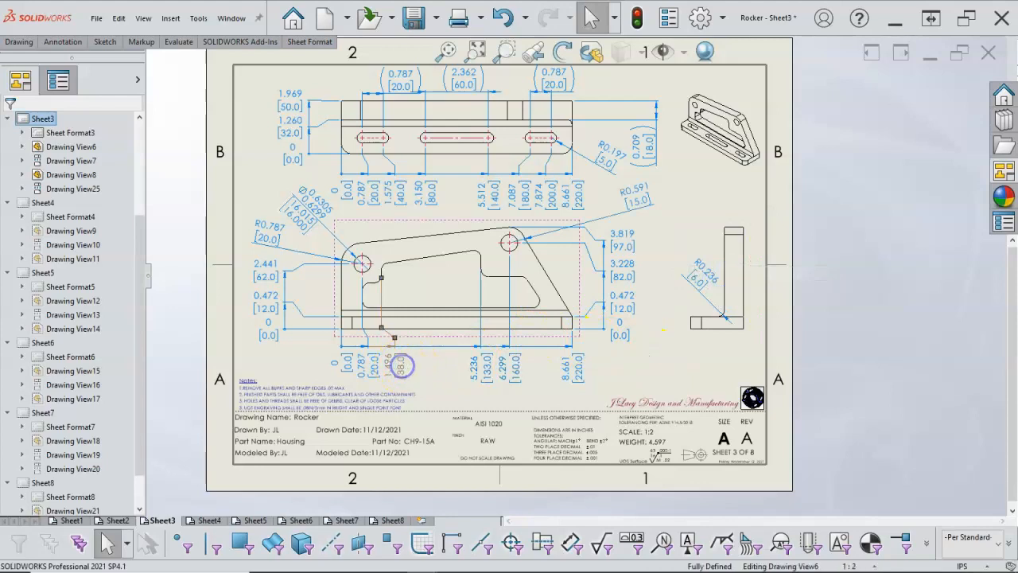
{"action": "left_click_drag", "start_coordinate": [402, 366], "coordinate": [480, 364]}
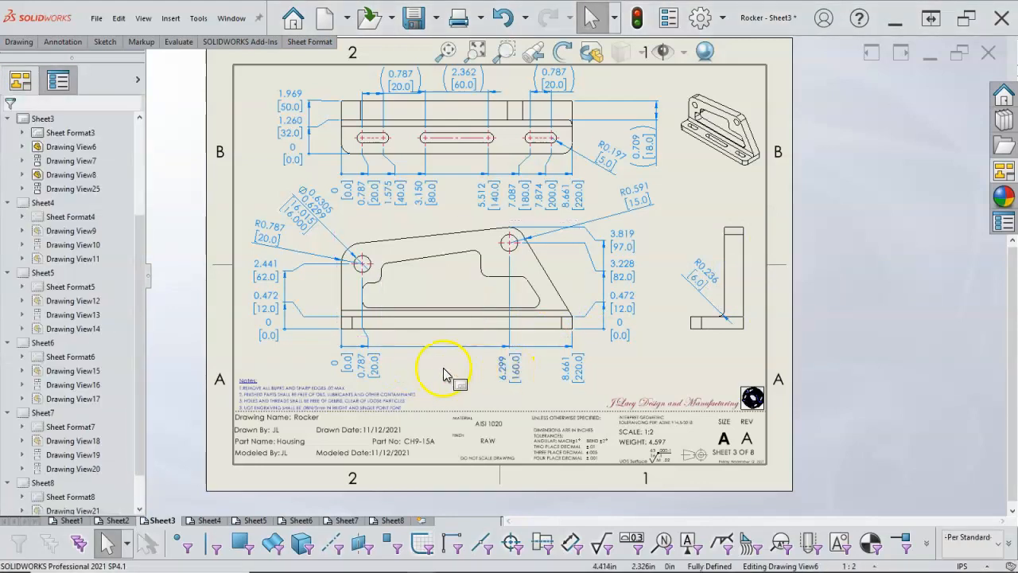
Adjust the 0.787 and 0 ordinate texts below the front view and move the view slightly down
{"action": "left_click_drag", "start_coordinate": [372, 364], "coordinate": [382, 367]}
{"action": "left_click", "coordinate": [416, 366]}
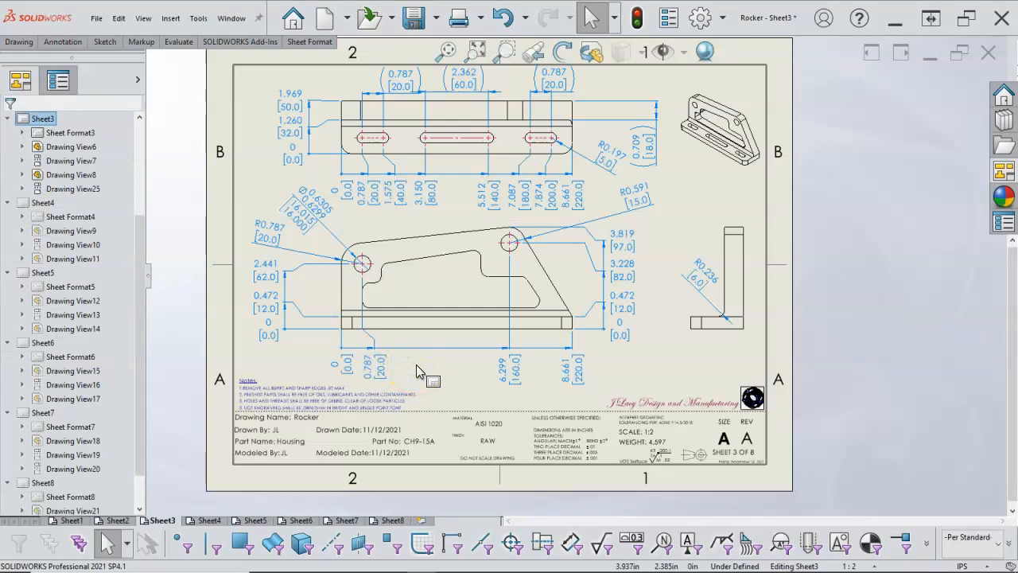
{"action": "left_click", "coordinate": [340, 358]}
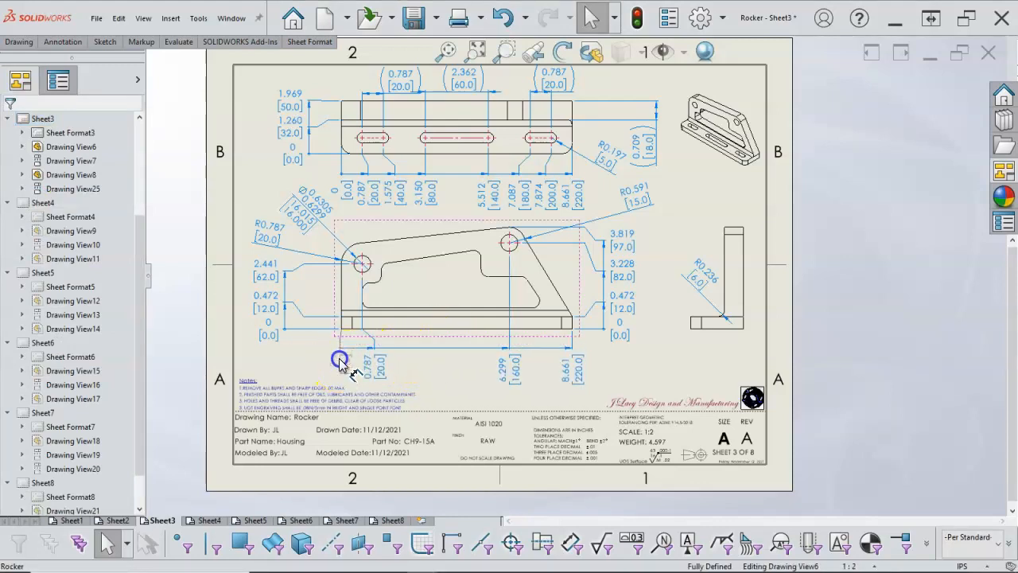
{"action": "left_click", "coordinate": [451, 358]}
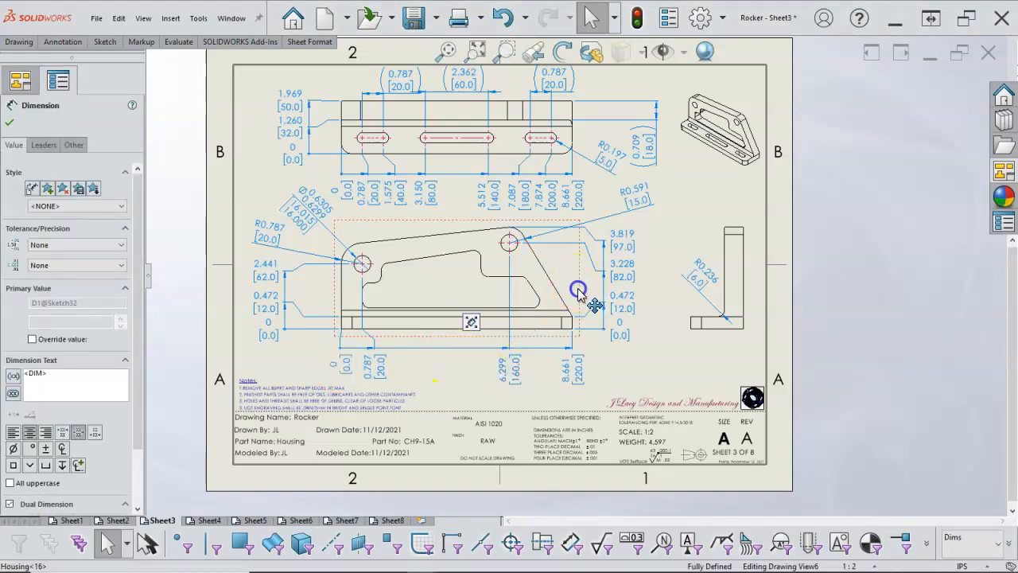
{"action": "left_click_drag", "start_coordinate": [579, 289], "coordinate": [579, 294]}
{"action": "left_click", "coordinate": [722, 332]}
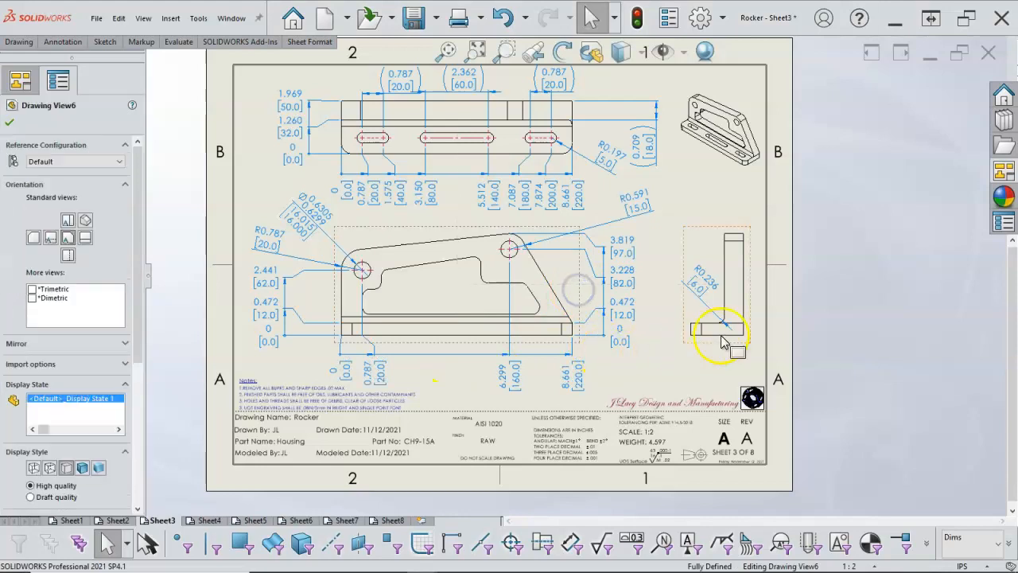
{"action": "left_click", "coordinate": [681, 362]}
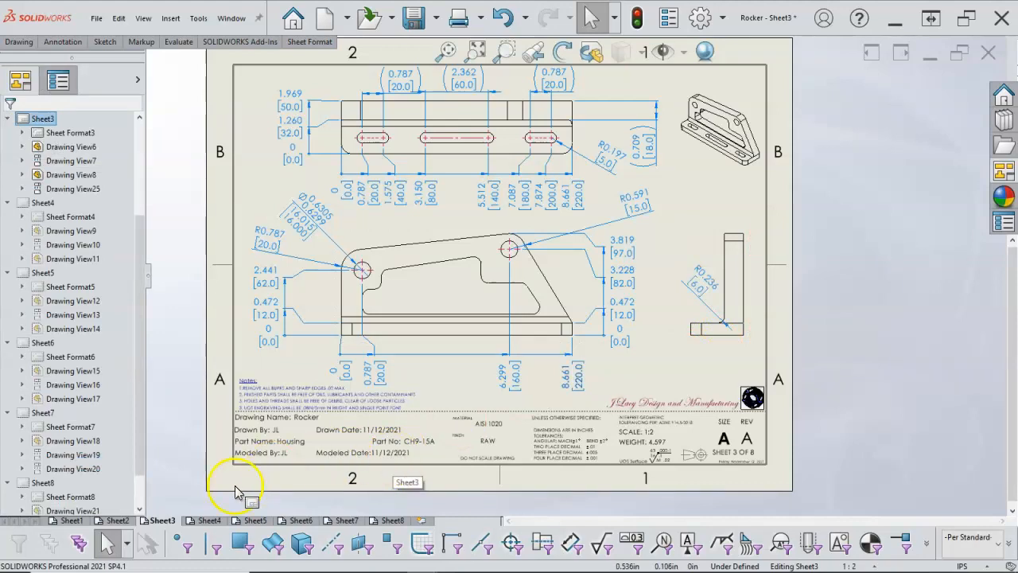
Add a new blank sheet to the drawing and select it
{"action": "right_click", "coordinate": [162, 522]}
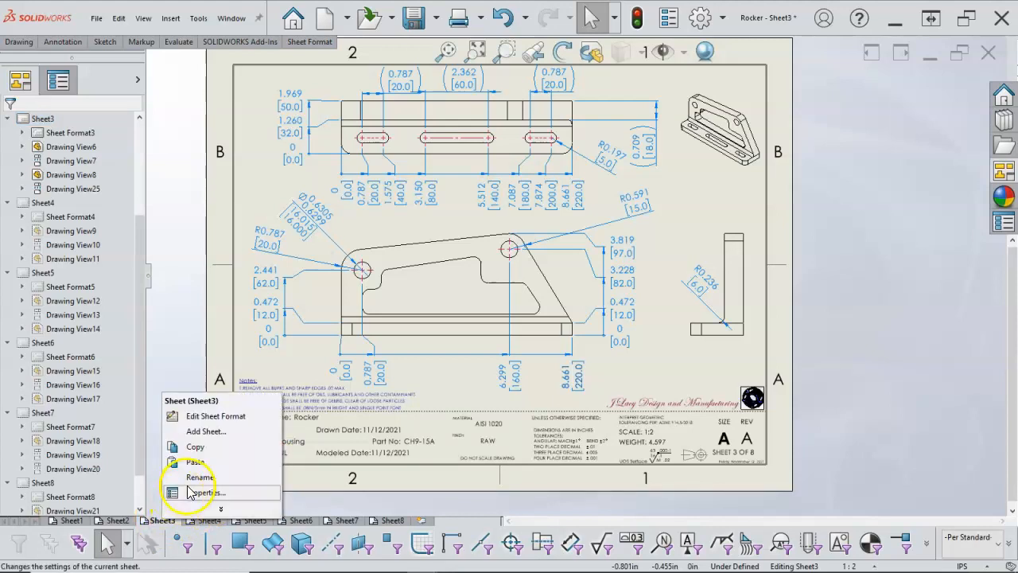
{"action": "left_click", "coordinate": [206, 434]}
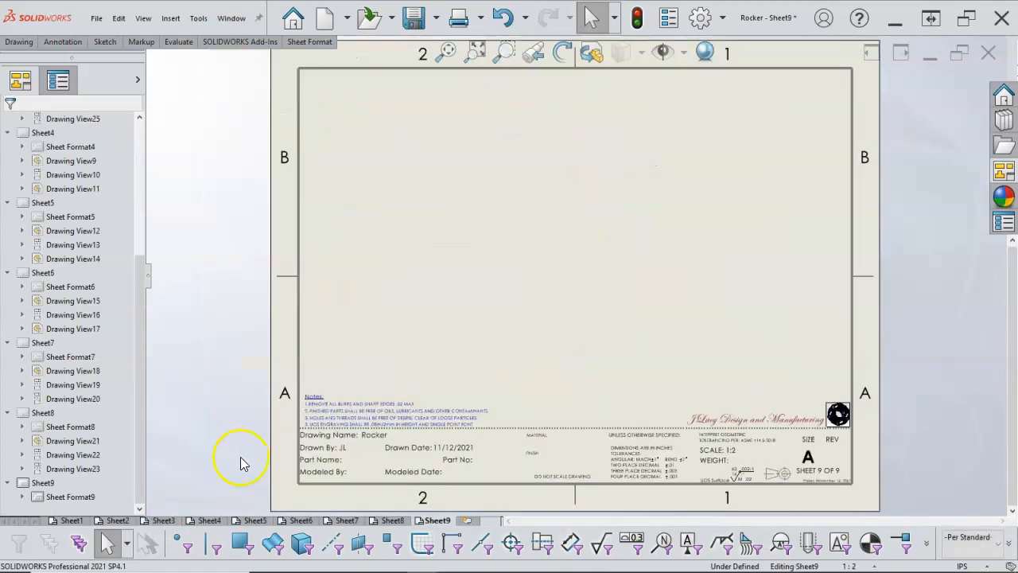
{"action": "left_click", "coordinate": [437, 522]}
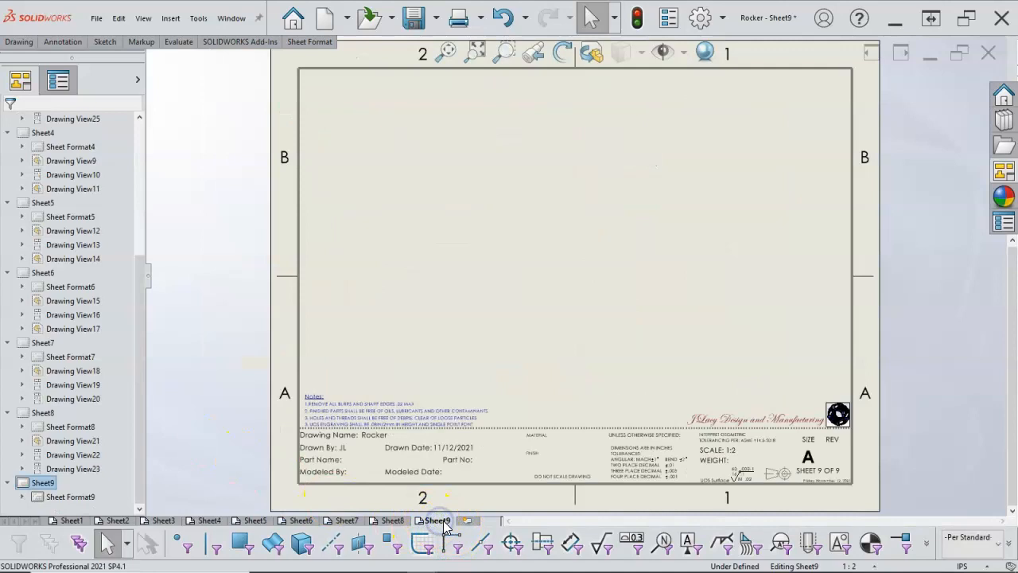
Rename the new sheet as Sheet3b and move it directly after Sheet3
{"action": "right_click", "coordinate": [443, 522]}
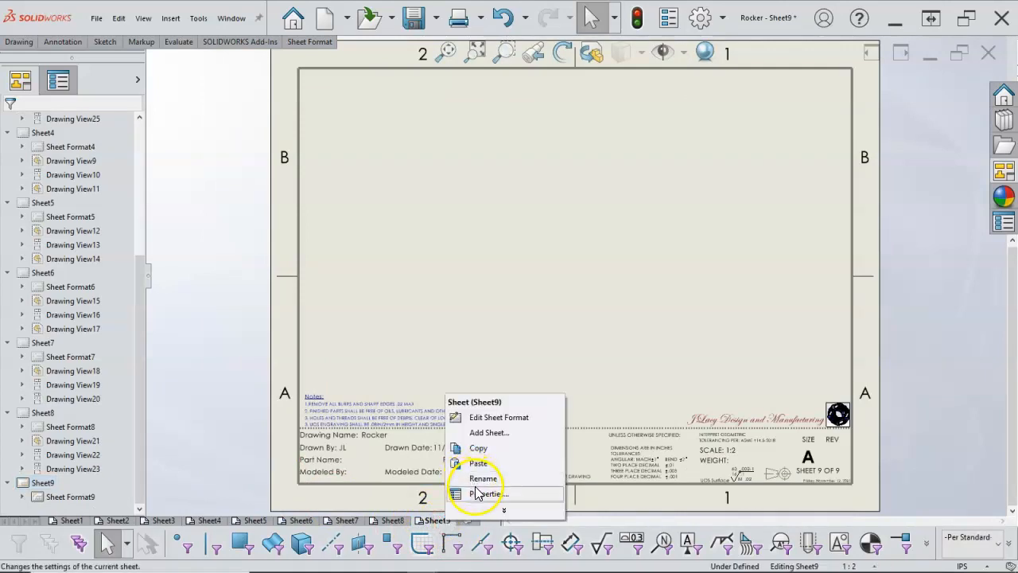
{"action": "left_click", "coordinate": [476, 493]}
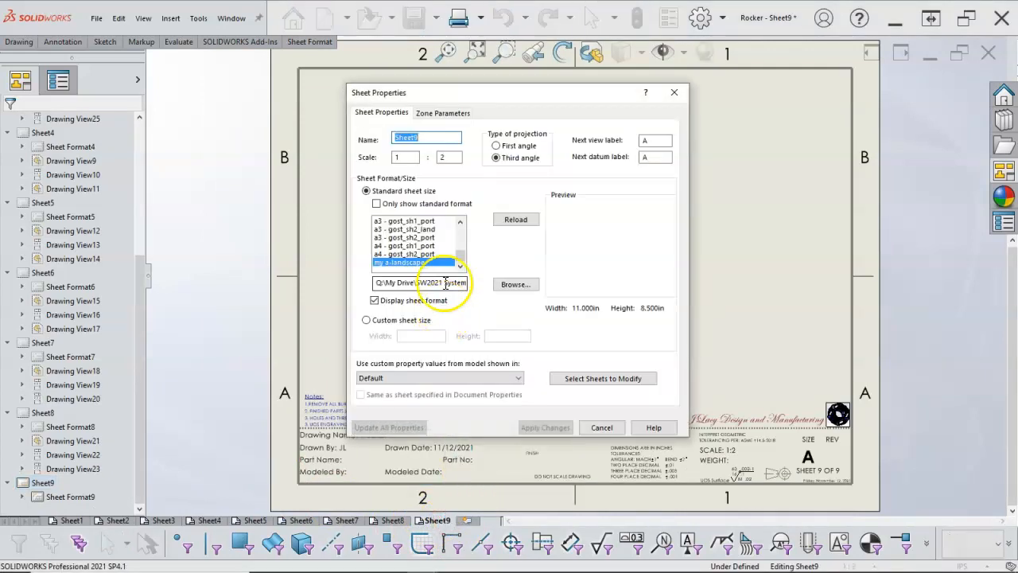
{"action": "left_click", "coordinate": [418, 140]}
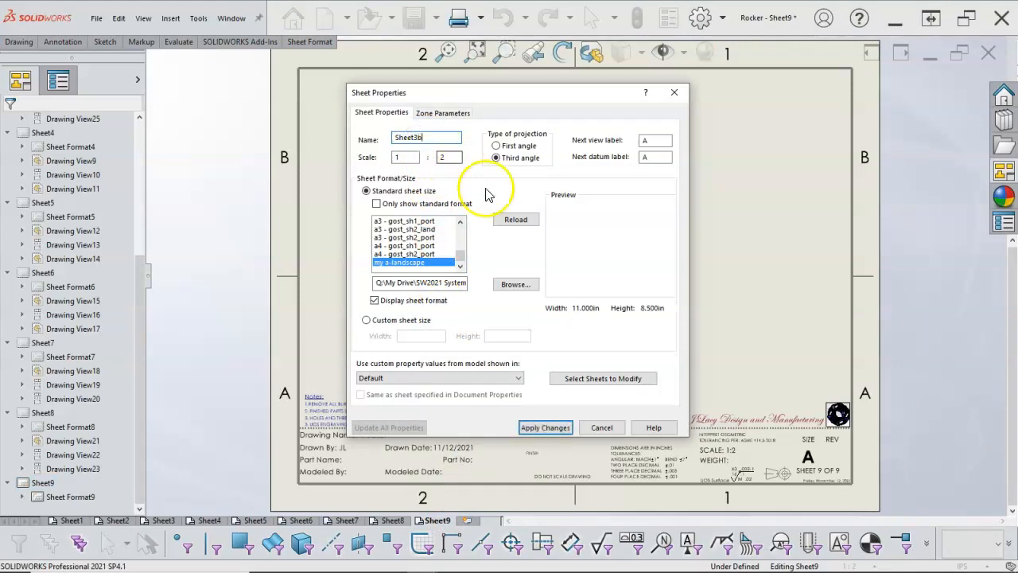
{"action": "left_click", "coordinate": [548, 427]}
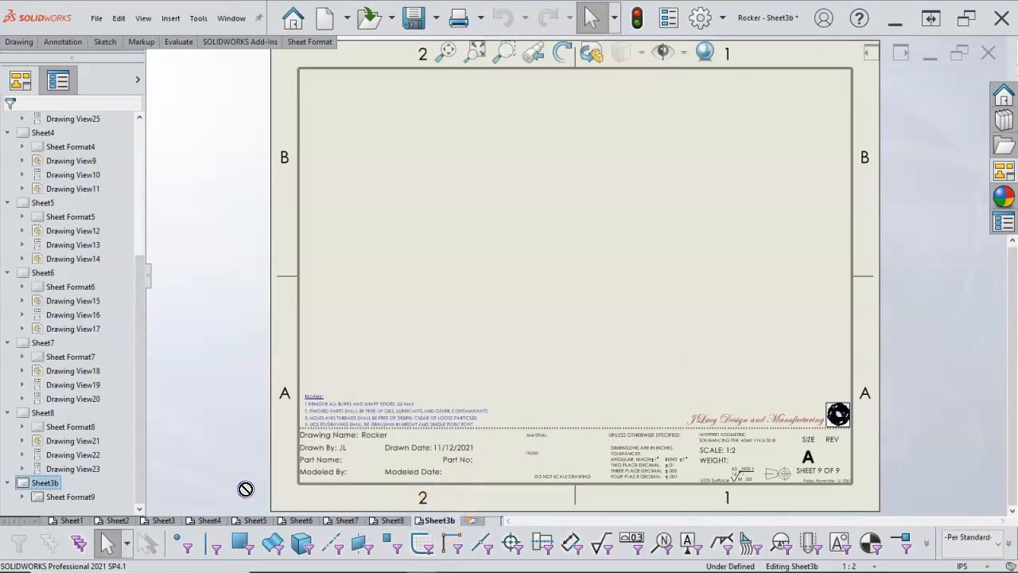
{"action": "left_click_drag", "start_coordinate": [187, 525], "coordinate": [186, 525]}
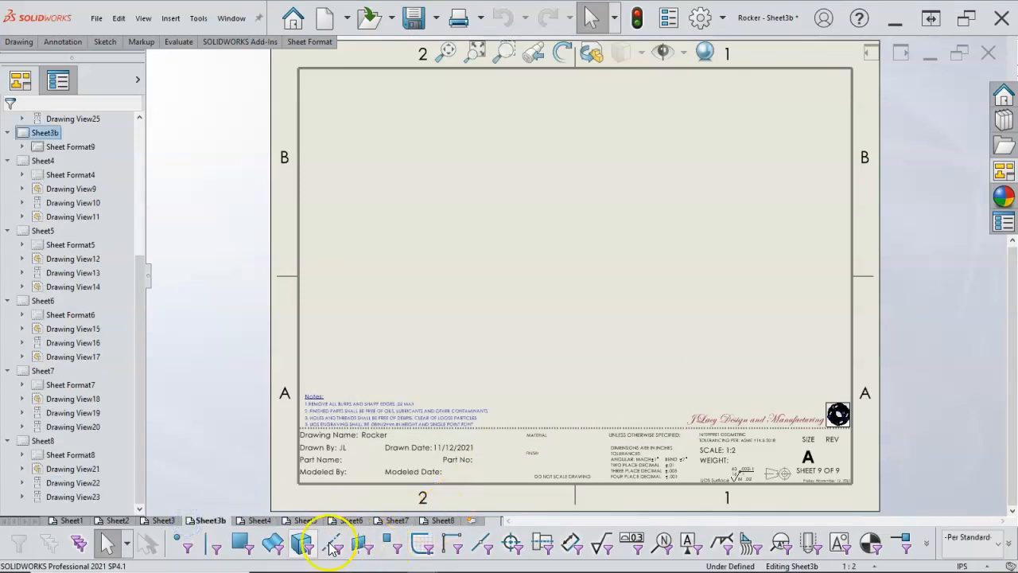
Rename Sheet3 as Sheet3a and return to Sheet3b
{"action": "left_click", "coordinate": [167, 522]}
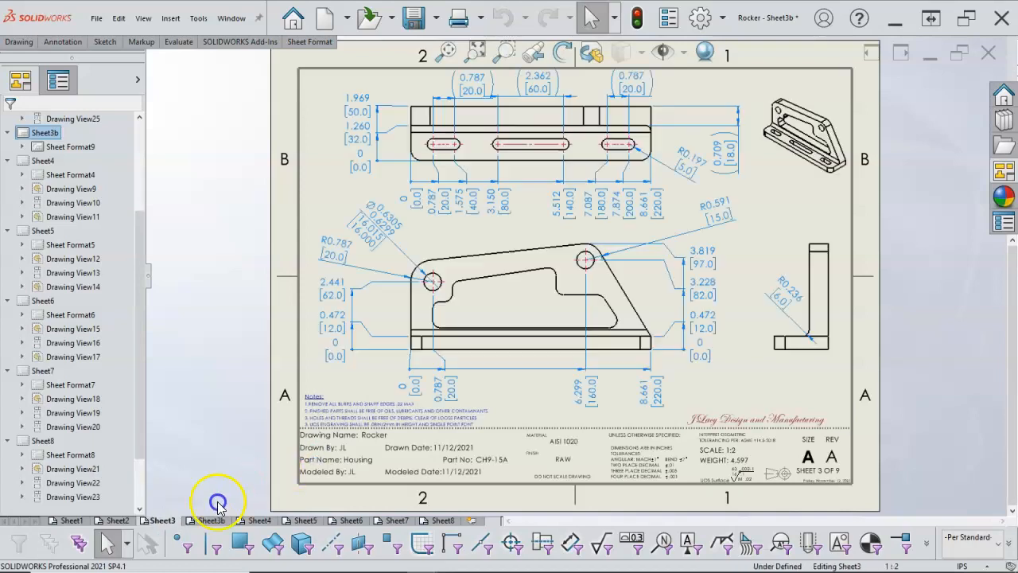
{"action": "right_click", "coordinate": [173, 521]}
{"action": "left_click", "coordinate": [199, 492]}
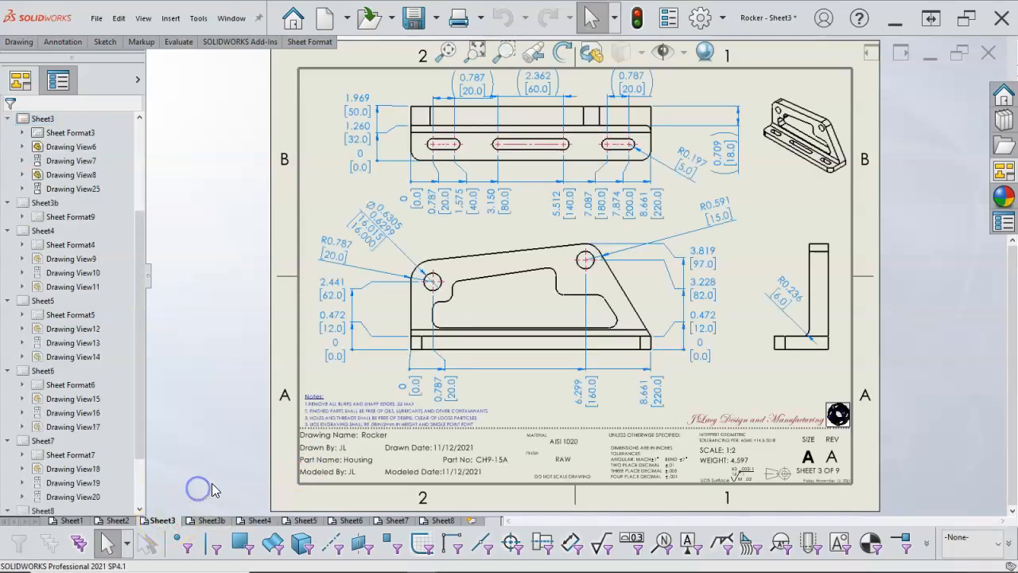
{"action": "left_click", "coordinate": [441, 138]}
{"action": "type", "text": "a"}
{"action": "left_click", "coordinate": [534, 426]}
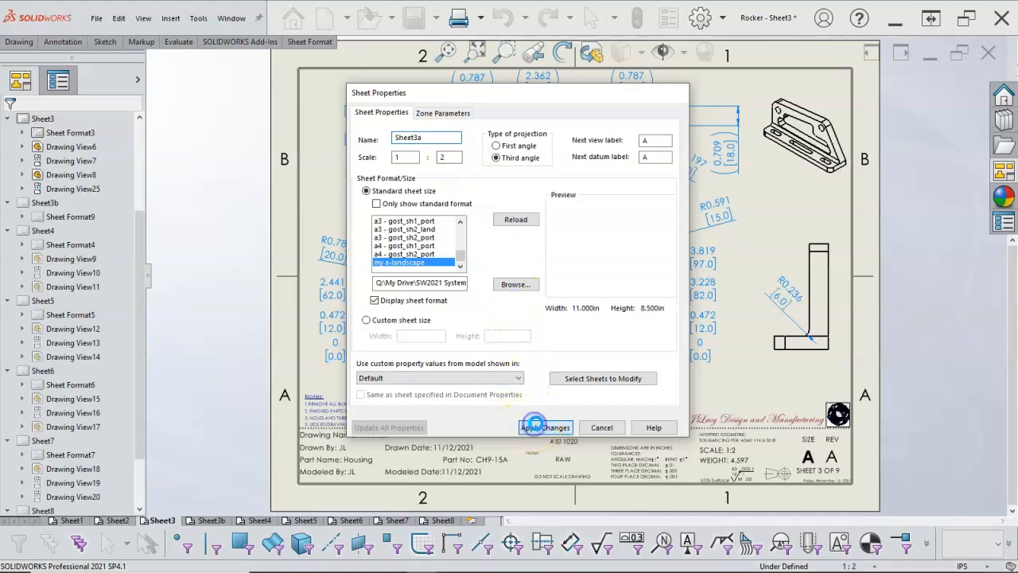
{"action": "left_click", "coordinate": [215, 520]}
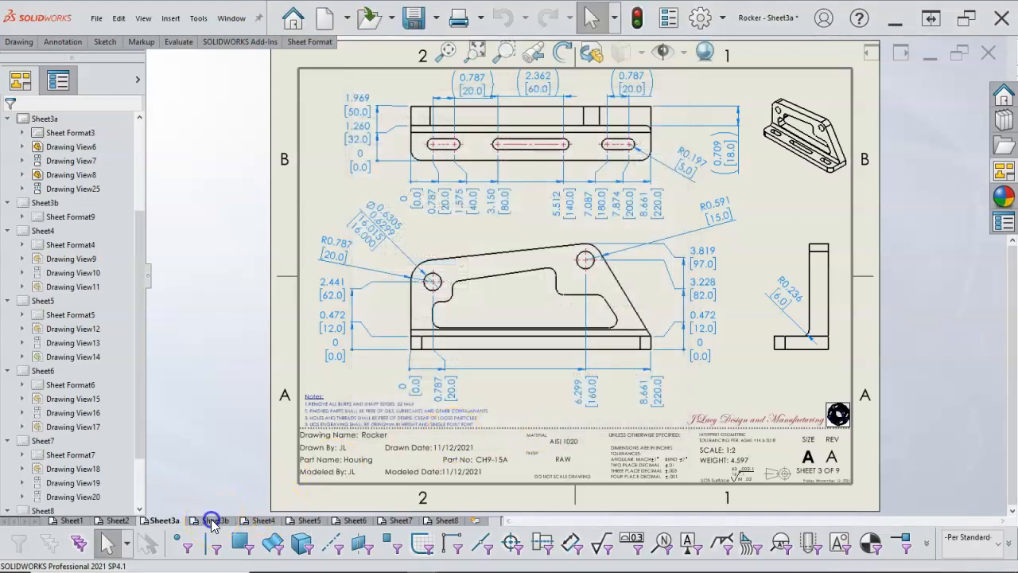
{"action": "left_click", "coordinate": [1003, 170]}
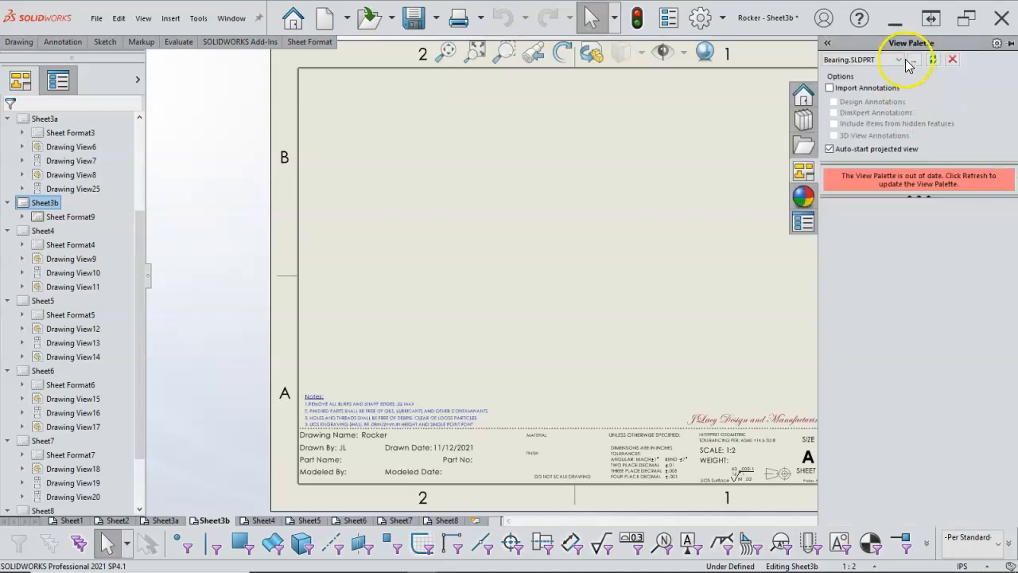
{"action": "left_click", "coordinate": [900, 61]}
{"action": "left_click", "coordinate": [901, 63]}
{"action": "left_click", "coordinate": [883, 113]}
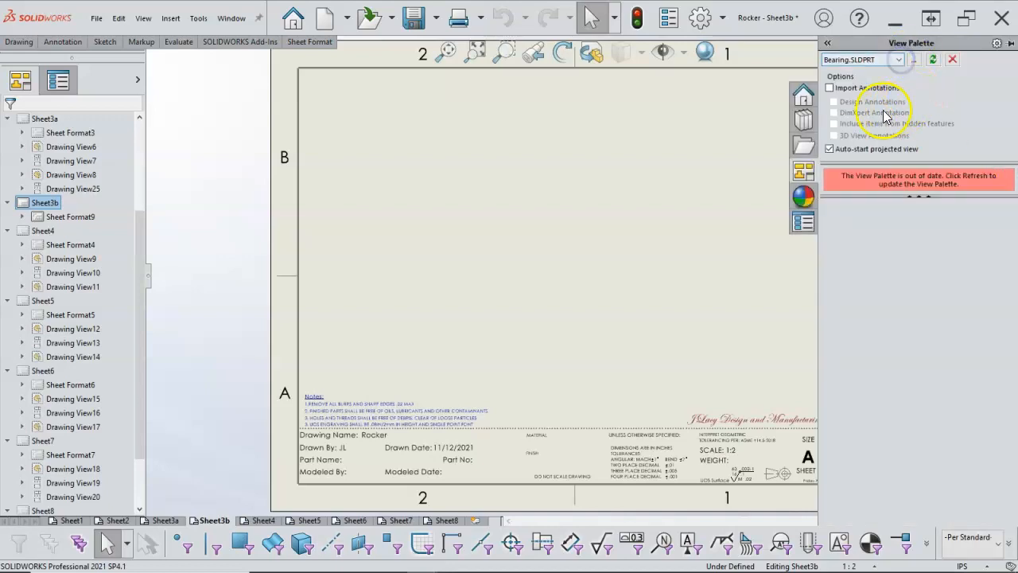
Insert the front view of the open part Housing.SLDPRT on Sheet3b and shift it slightly to the right
{"action": "left_click", "coordinate": [802, 145]}
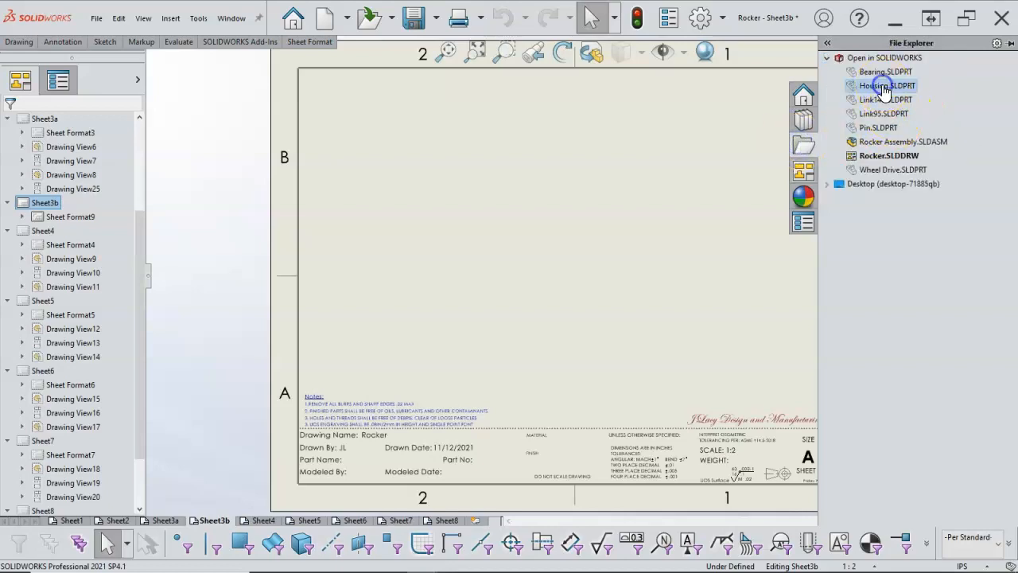
{"action": "mouse_move", "coordinate": [895, 92]}
{"action": "left_click_drag", "start_coordinate": [881, 92], "coordinate": [538, 214]}
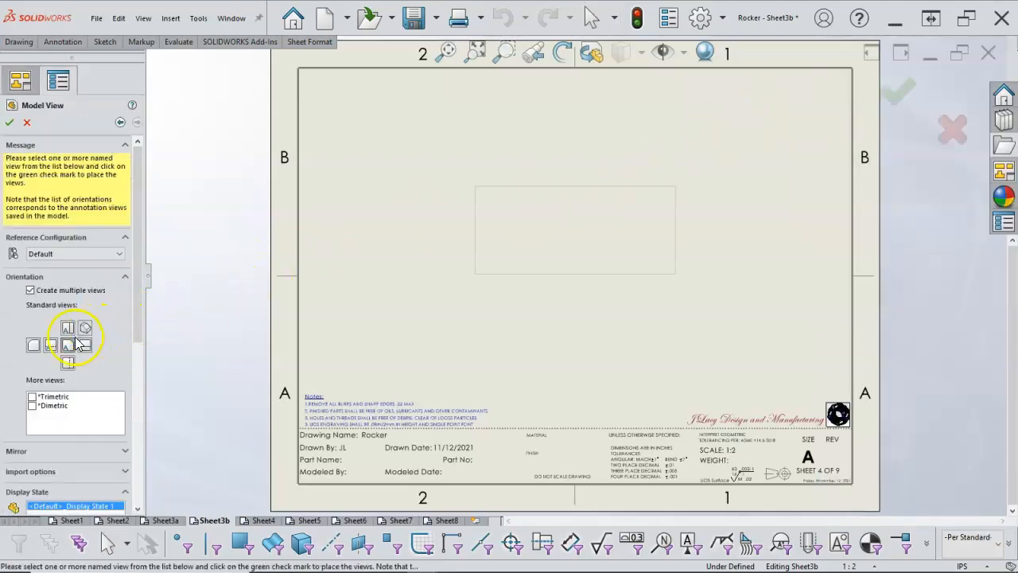
{"action": "left_click", "coordinate": [13, 123]}
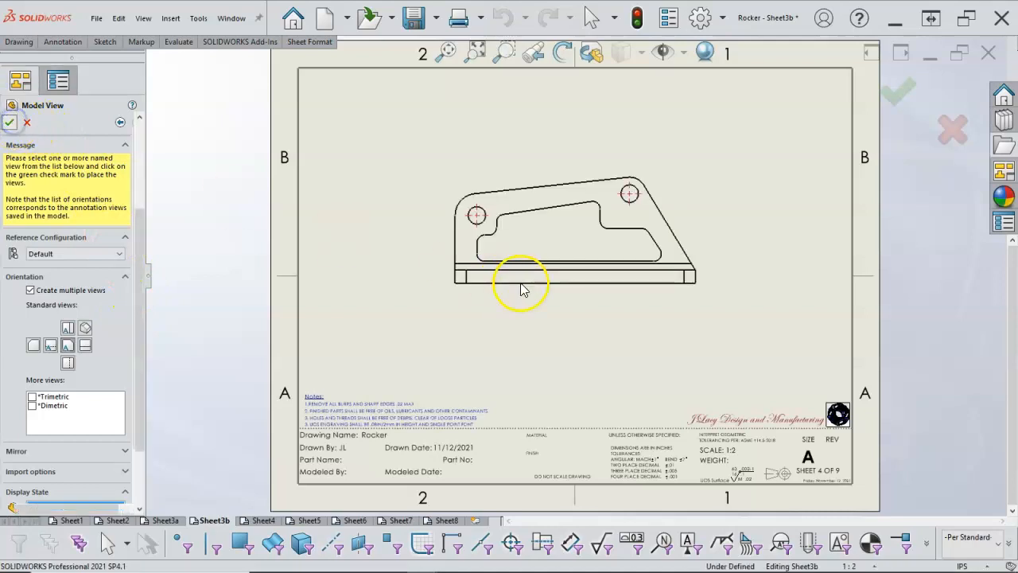
{"action": "left_click", "coordinate": [523, 290]}
{"action": "left_click", "coordinate": [521, 291]}
{"action": "mouse_move", "coordinate": [520, 291]}
{"action": "left_mouse_down"}
{"action": "mouse_move", "coordinate": [496, 302]}
{"action": "mouse_move", "coordinate": [535, 290]}
{"action": "left_mouse_up"}
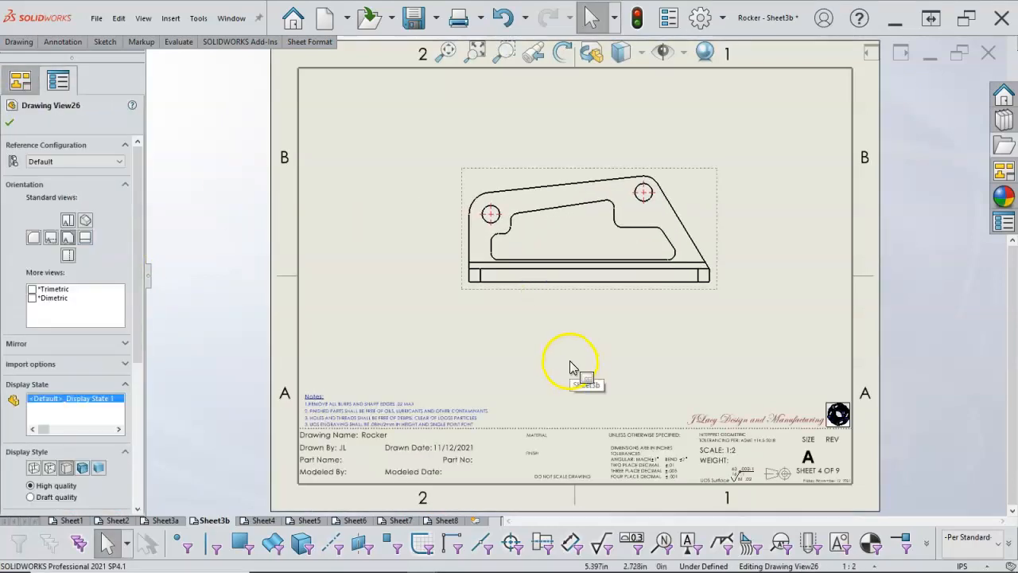
{"action": "left_click", "coordinate": [570, 366]}
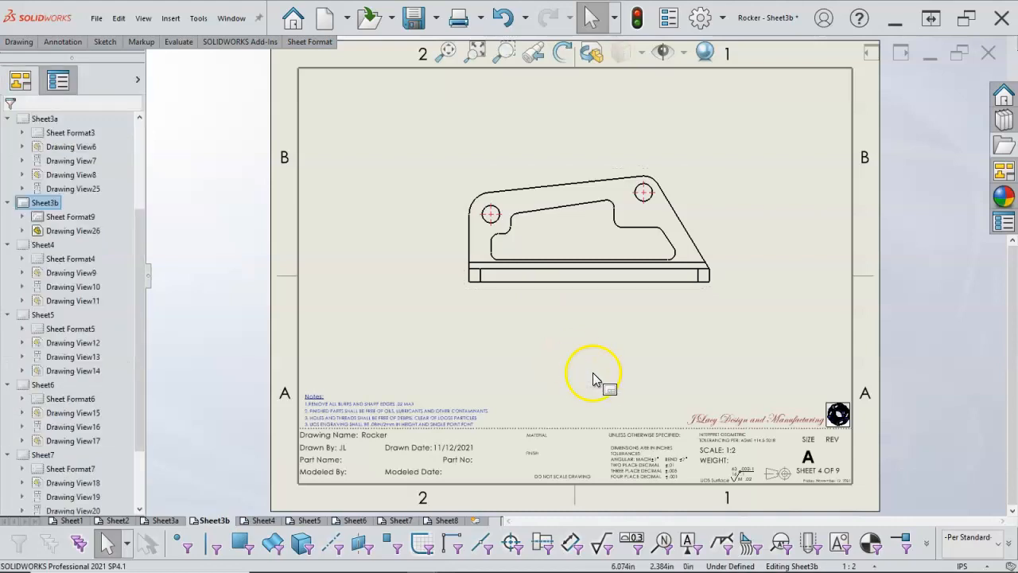
Try the Housing view at a 1:1 sheet scale and restore the scale to 1:2
{"action": "left_click", "coordinate": [874, 566]}
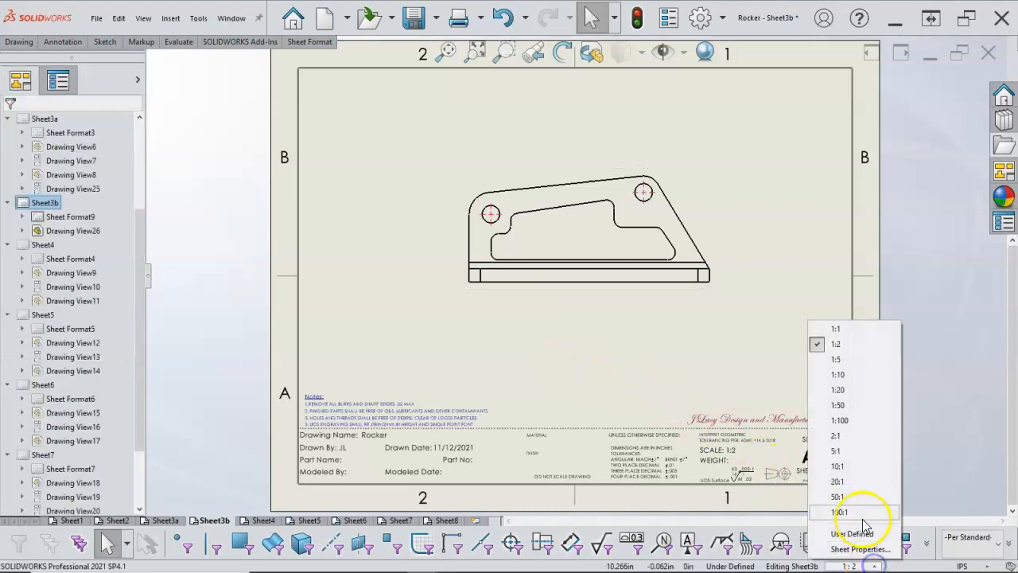
{"action": "left_click", "coordinate": [835, 334]}
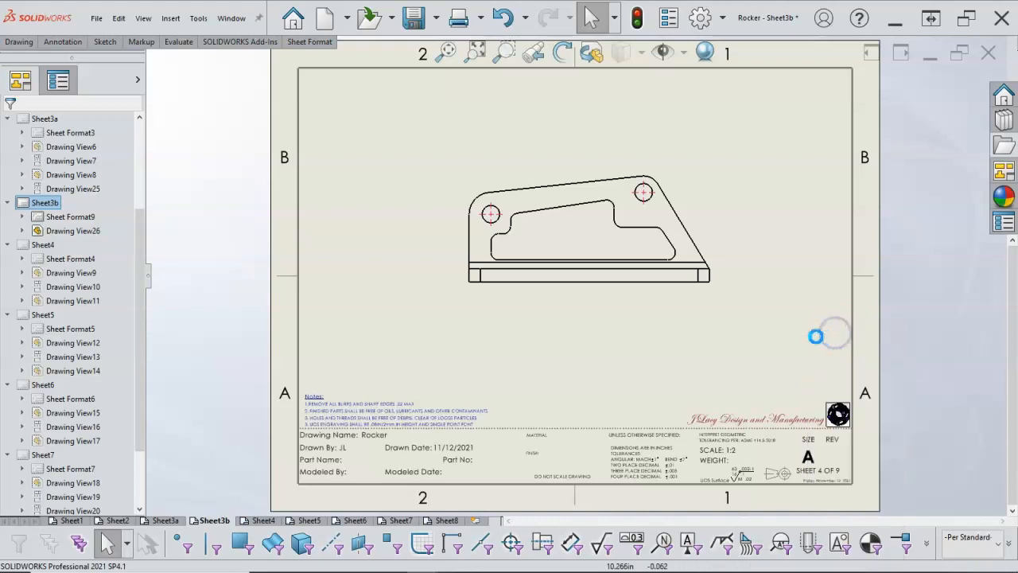
{"action": "left_click_drag", "start_coordinate": [562, 350], "coordinate": [557, 326]}
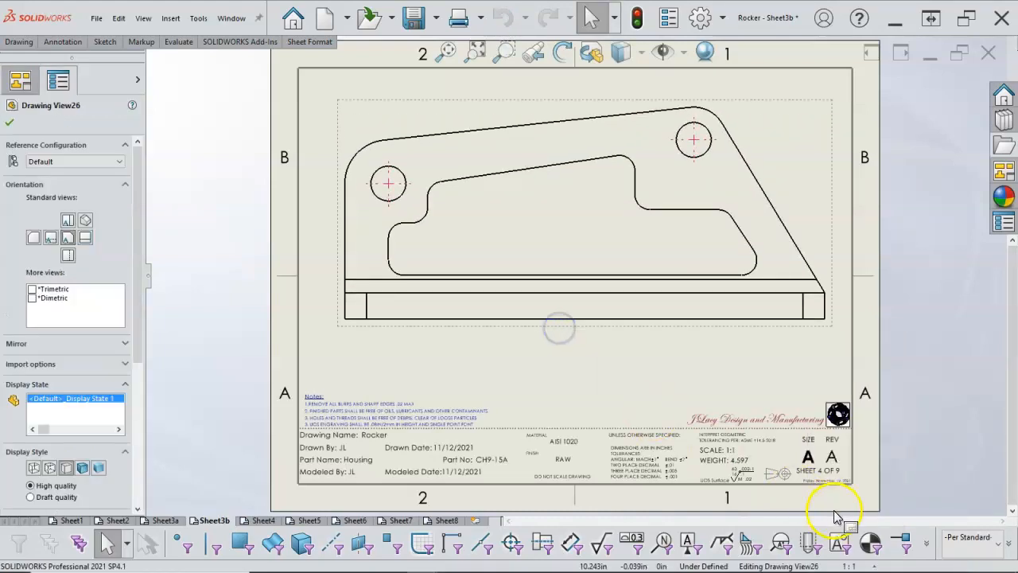
{"action": "left_click", "coordinate": [875, 565]}
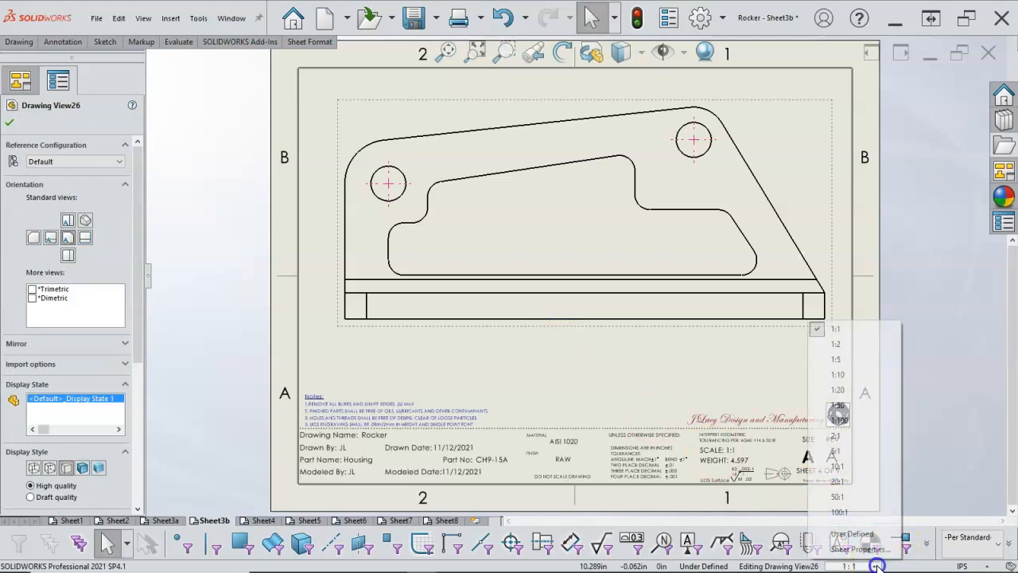
{"action": "left_click", "coordinate": [835, 344]}
{"action": "left_click", "coordinate": [674, 373]}
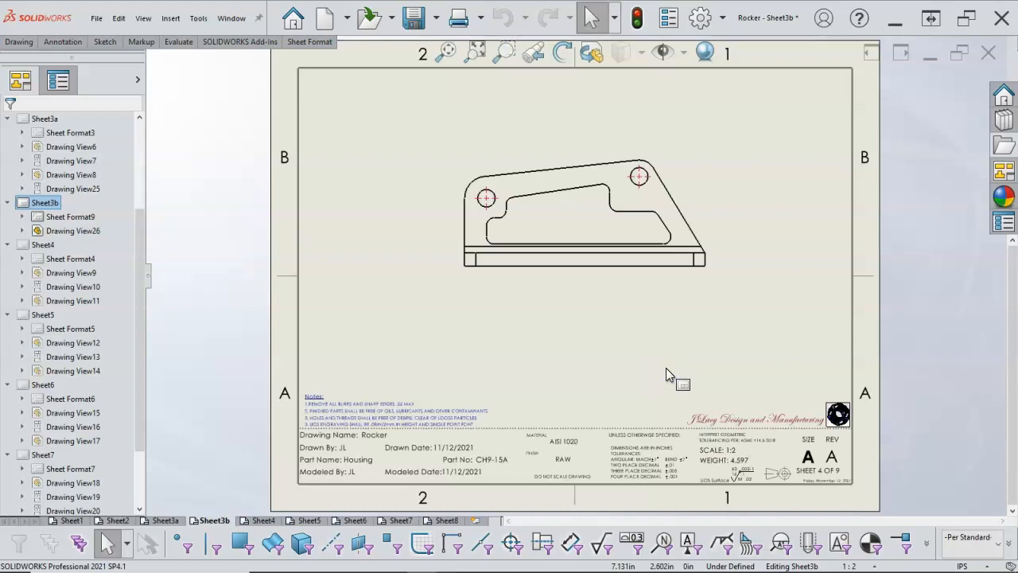
Add the note "INTERIOR DETAIL OF HOUSING" above and to the right of the Housing view on Sheet3b
{"action": "key", "text": "s"}
{"action": "left_click", "coordinate": [703, 419]}
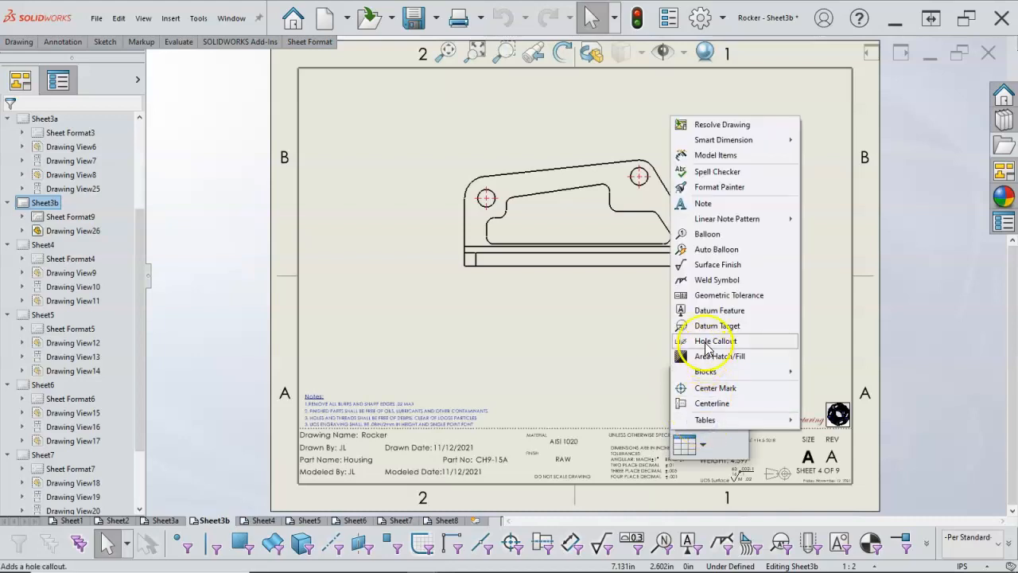
{"action": "left_click", "coordinate": [707, 203]}
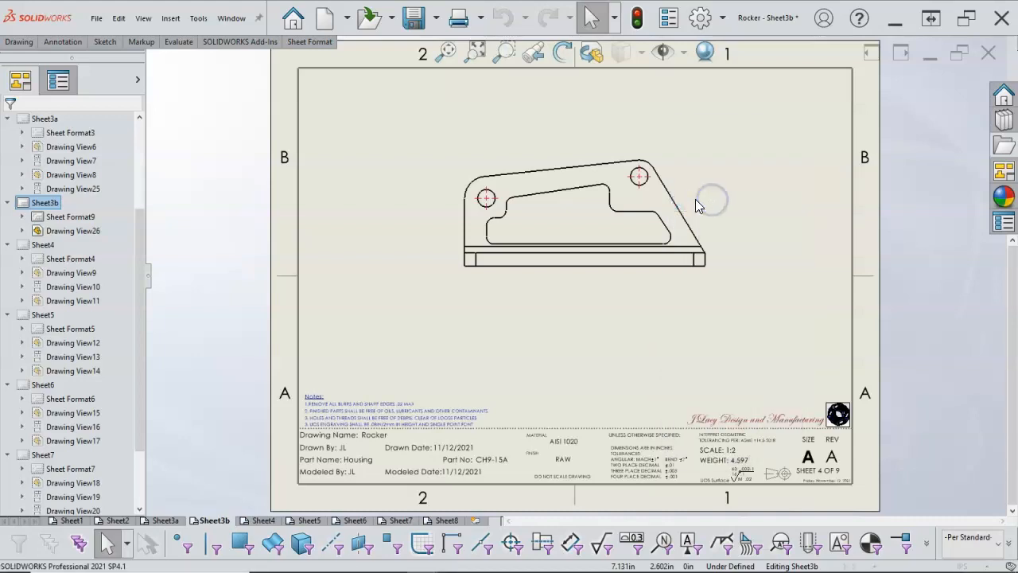
{"action": "left_click", "coordinate": [698, 89]}
{"action": "type", "text": "INTERIOR DETAL OF HOUSING"}
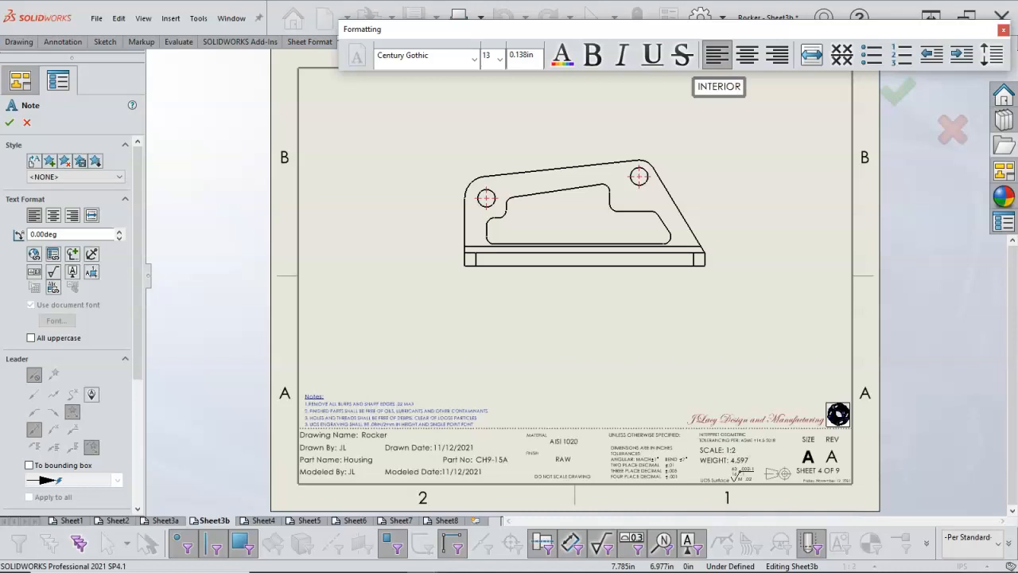
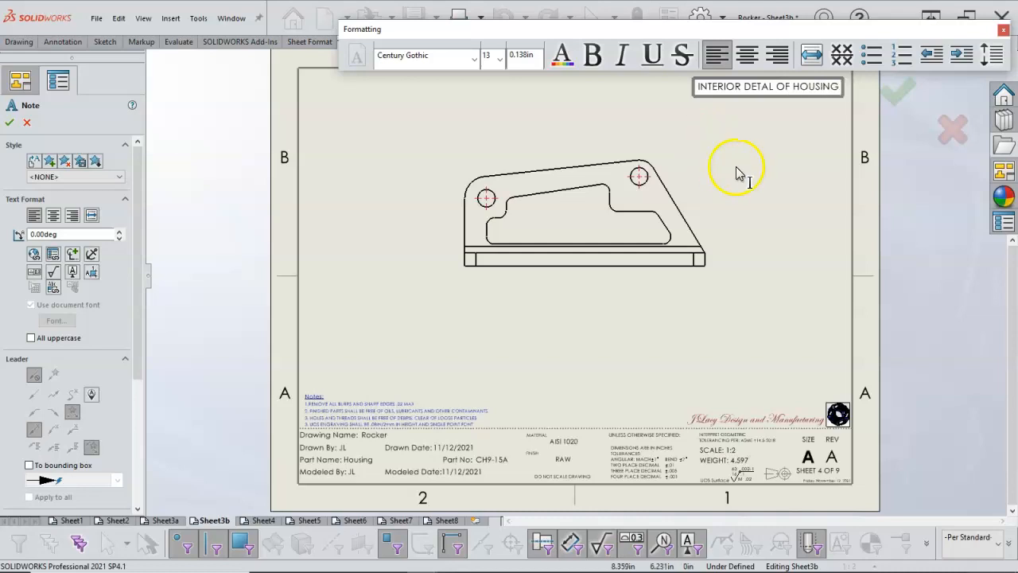
{"action": "left_click", "coordinate": [791, 201]}
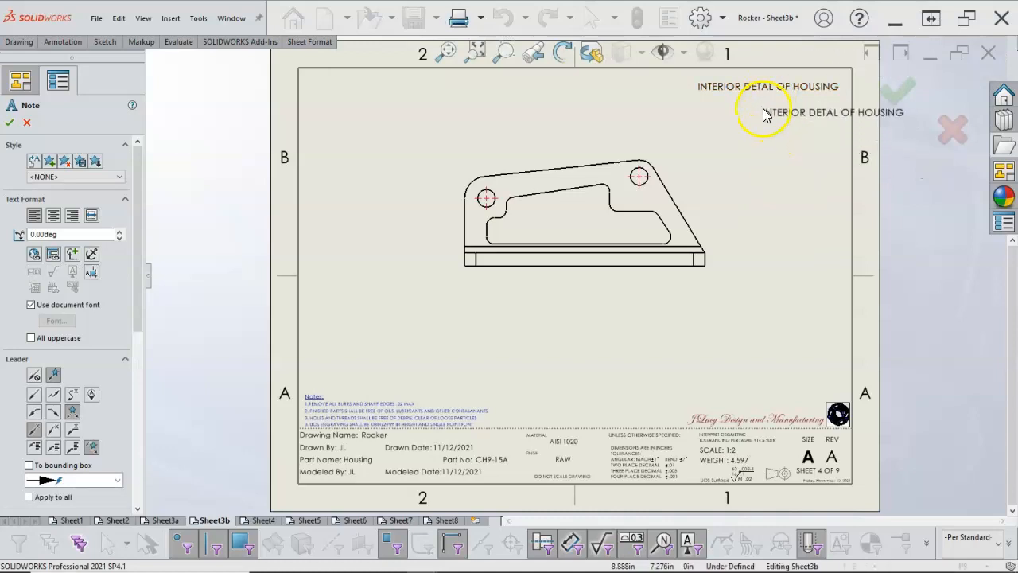
{"action": "key", "text": "Escape"}
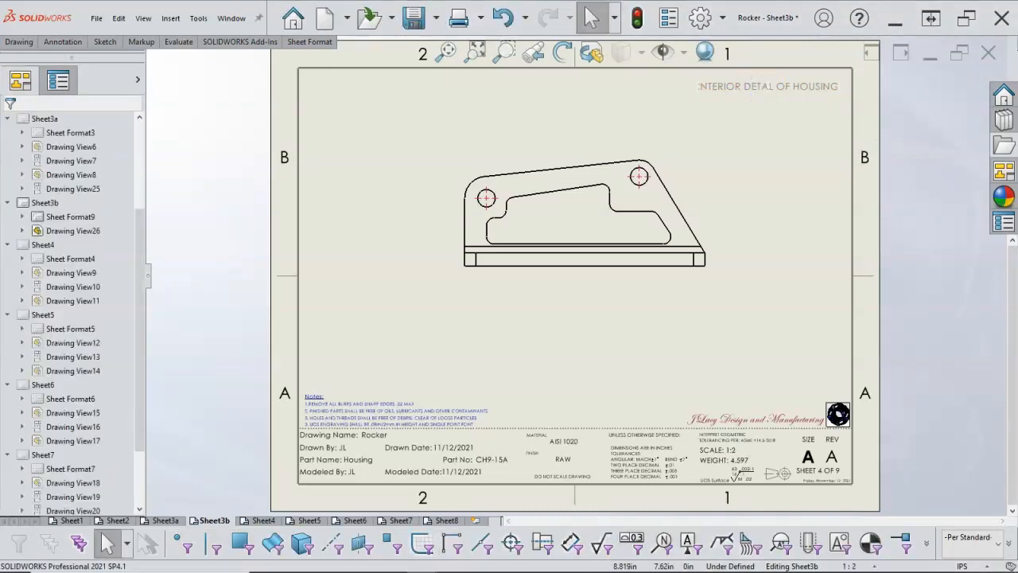
{"action": "double_click", "coordinate": [761, 89]}
{"action": "left_click", "coordinate": [767, 87]}
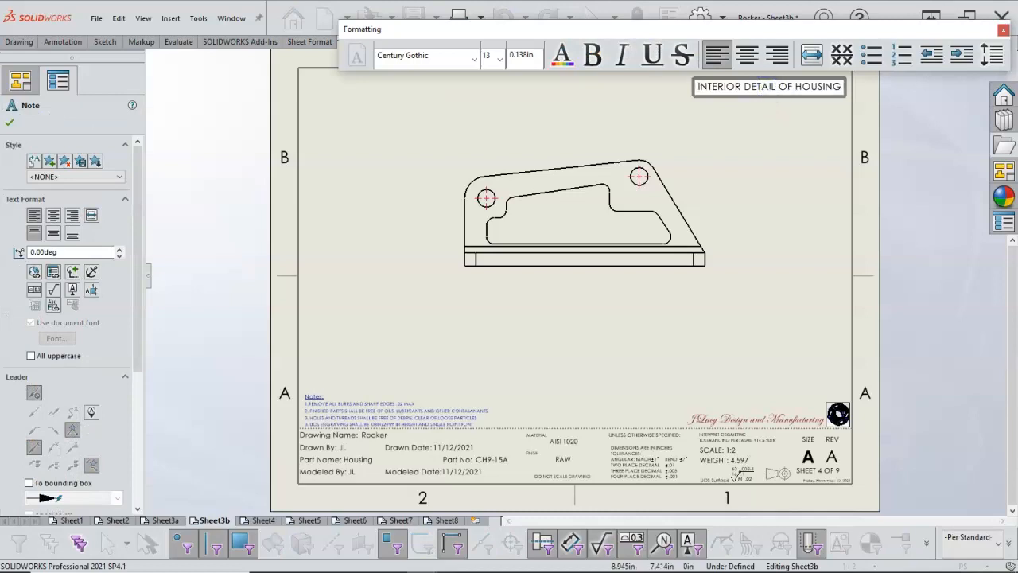
{"action": "left_click", "coordinate": [788, 166]}
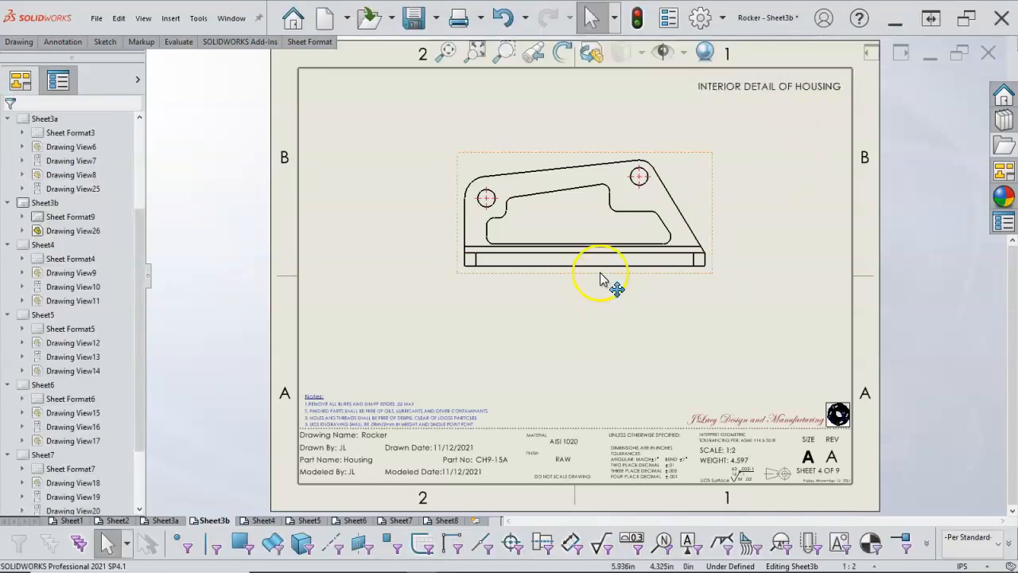
Move the Housing view slightly down and to the left, and dimension the radius of the cutout's lower-right corner
{"action": "left_click_drag", "start_coordinate": [600, 274], "coordinate": [577, 283]}
{"action": "left_click", "coordinate": [540, 305]}
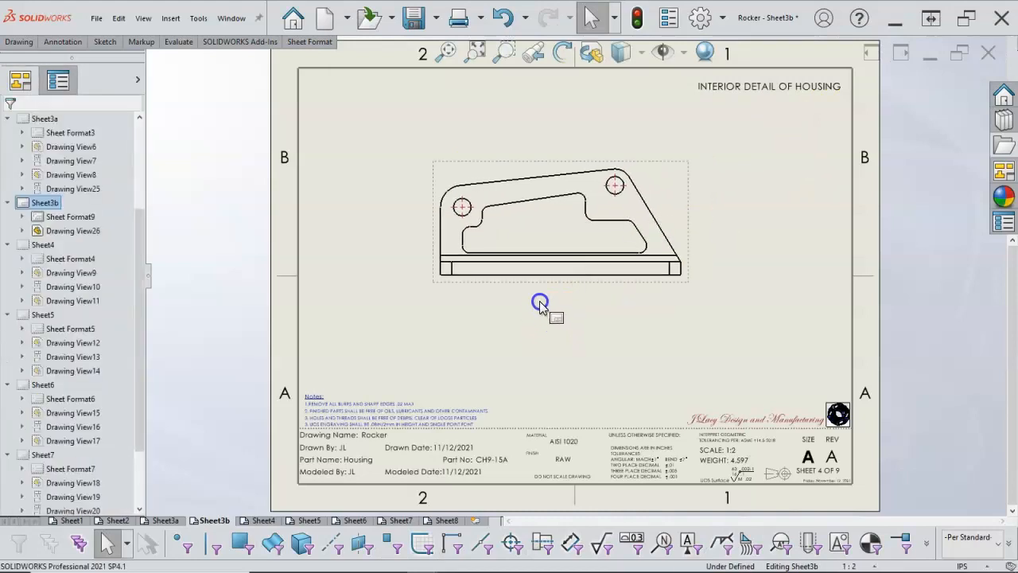
{"action": "scroll", "coordinate": [510, 300], "scroll_direction": "down", "scroll_amount": 4}
{"action": "right_click", "coordinate": [525, 317]}
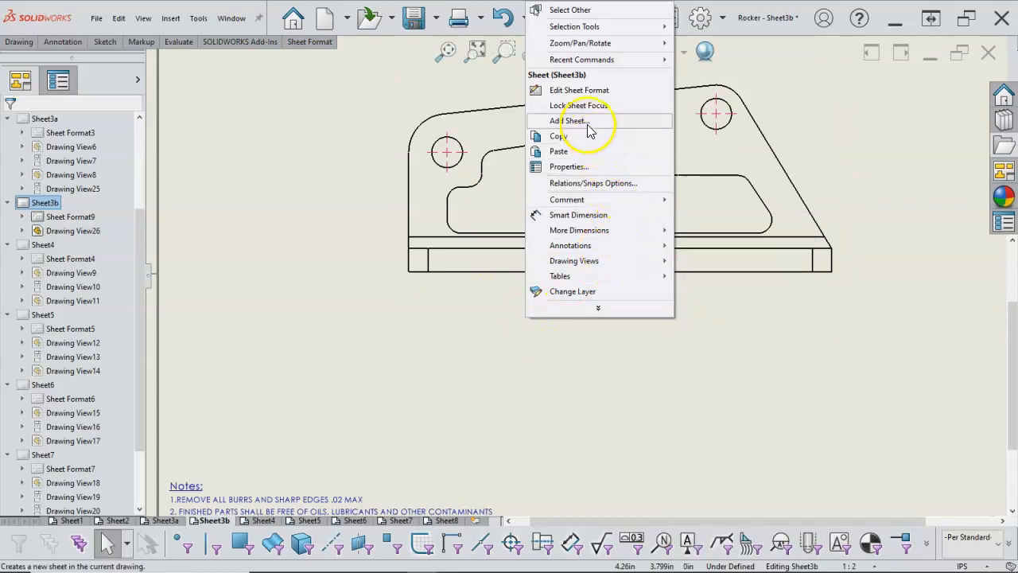
{"action": "left_click", "coordinate": [579, 213]}
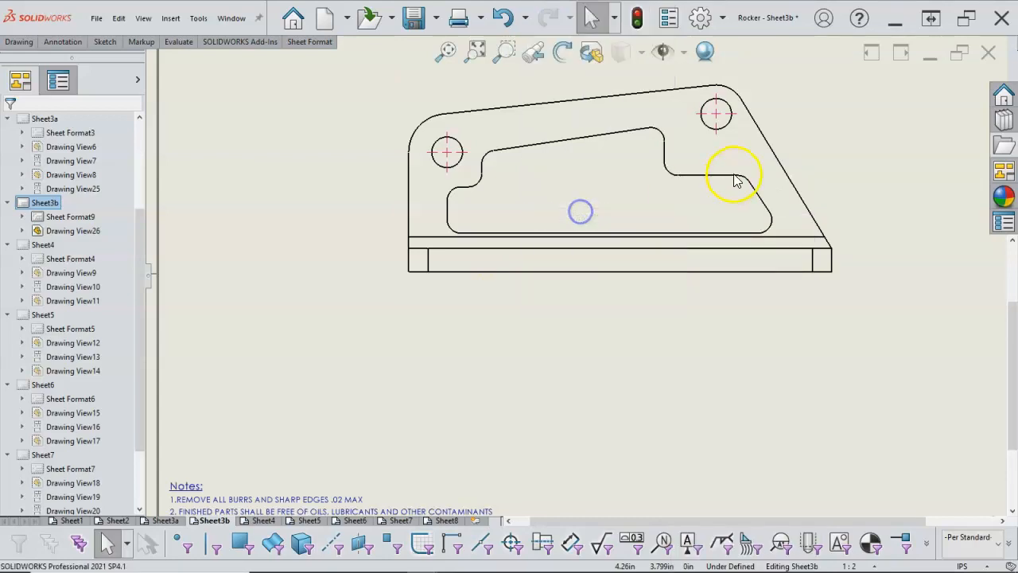
{"action": "left_click", "coordinate": [772, 222]}
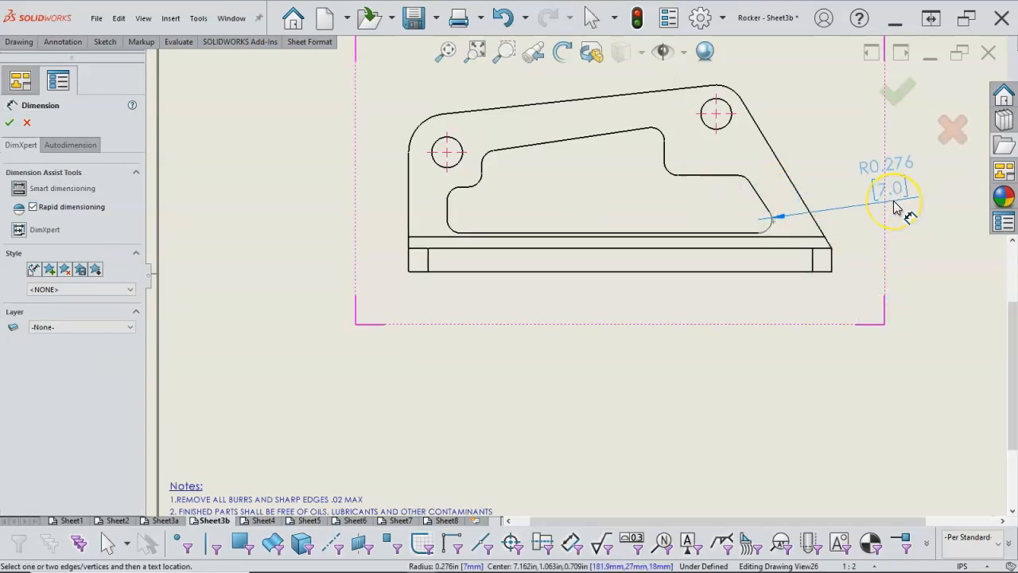
{"action": "left_click", "coordinate": [896, 206]}
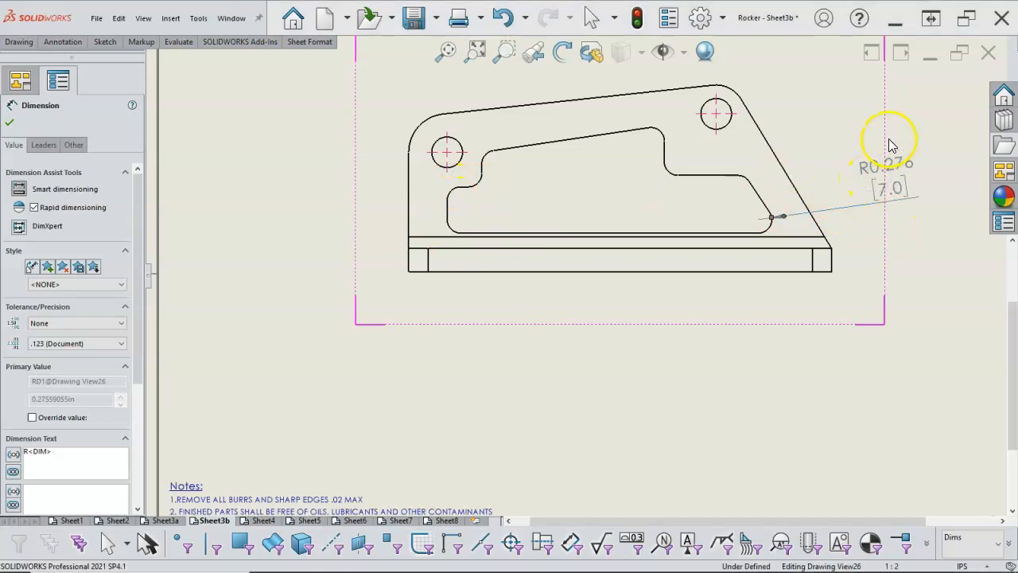
Add the prefix 8X to the cutout's corner radius dimension and leave the dimension tool
{"action": "mouse_move", "coordinate": [889, 143]}
{"action": "left_click", "coordinate": [898, 109]}
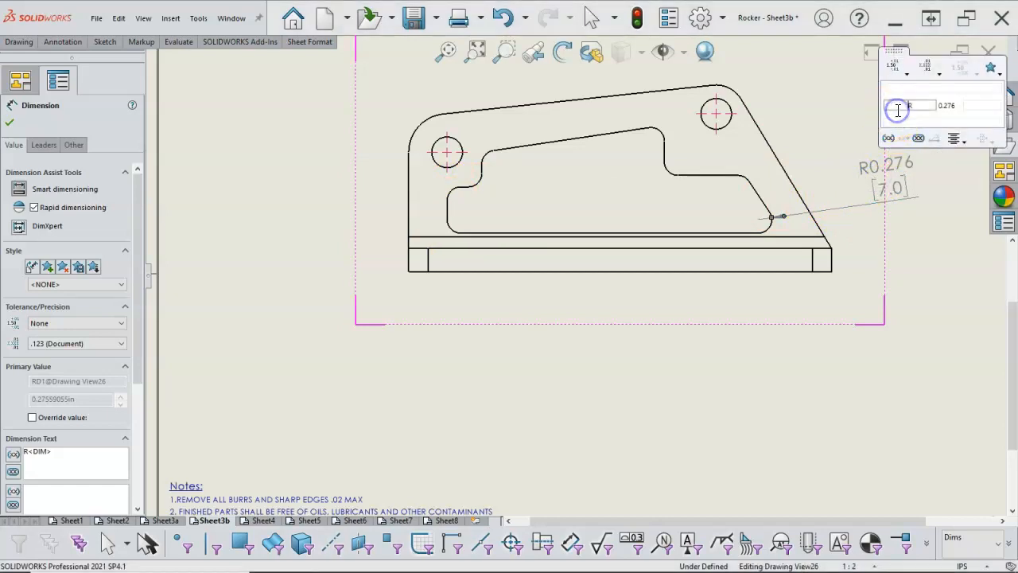
{"action": "type", "text": "*X"}
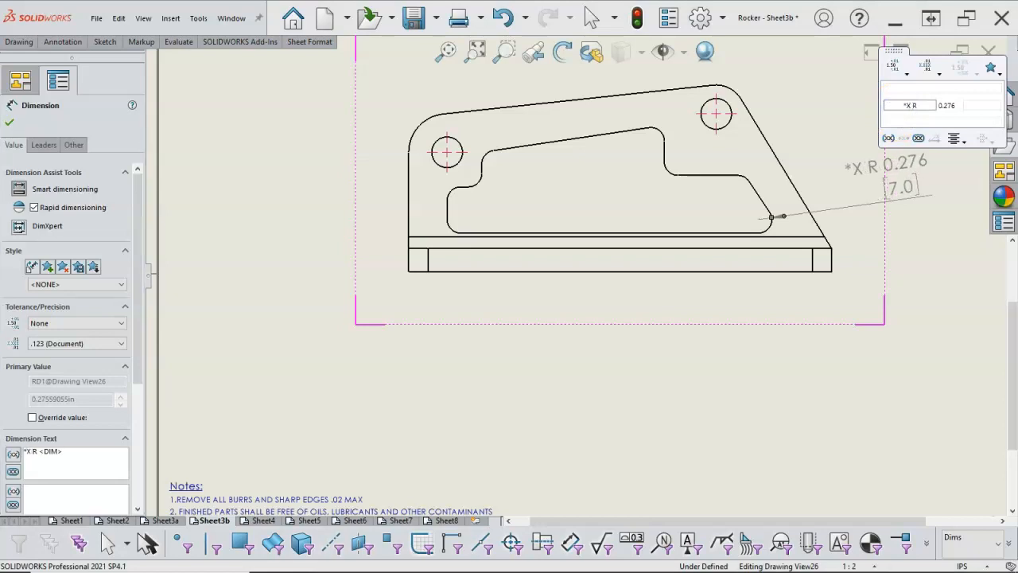
{"action": "key", "text": "BackSpace"}
{"action": "type", "text": "8"}
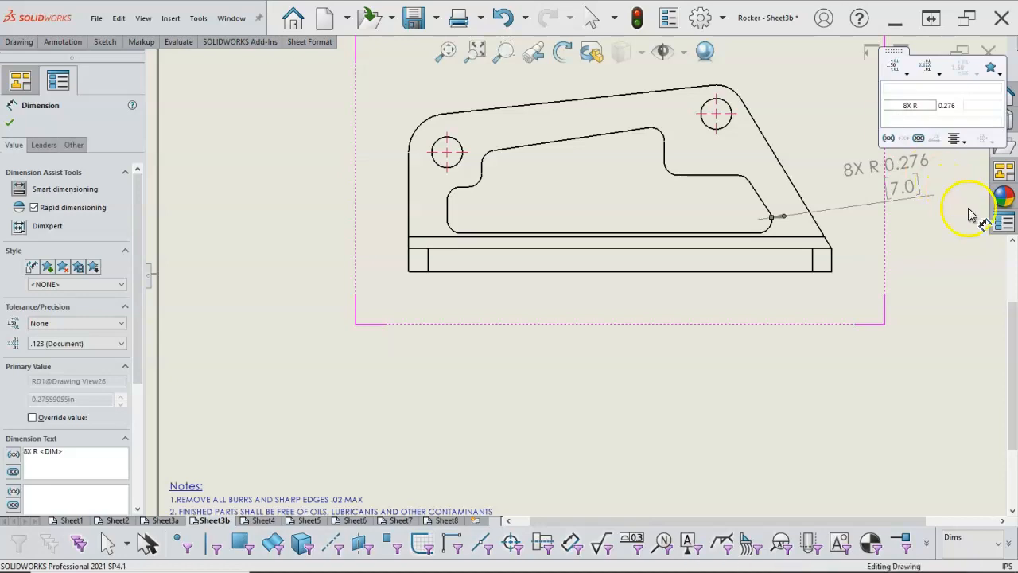
{"action": "left_click", "coordinate": [932, 239]}
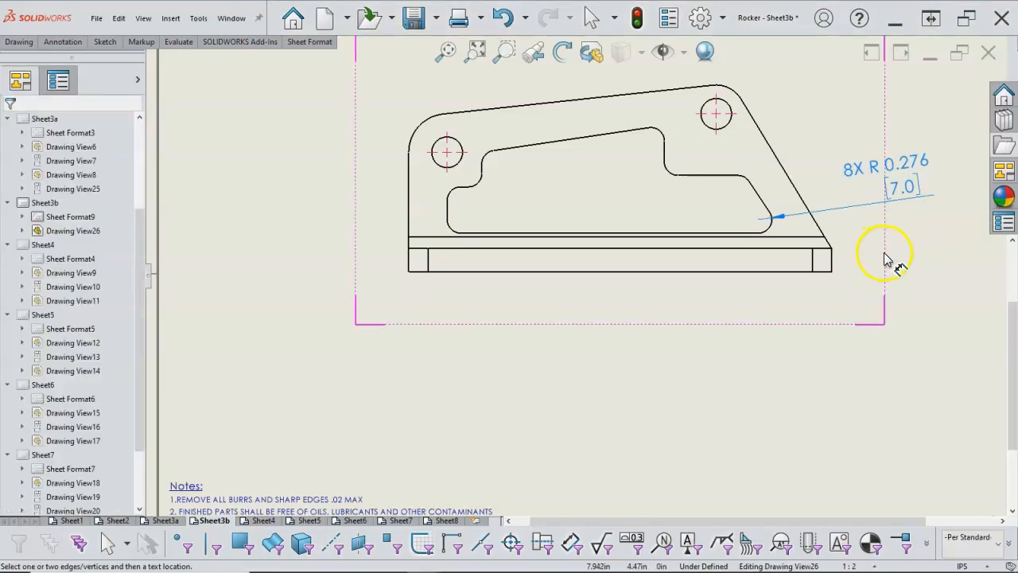
{"action": "left_click", "coordinate": [328, 189]}
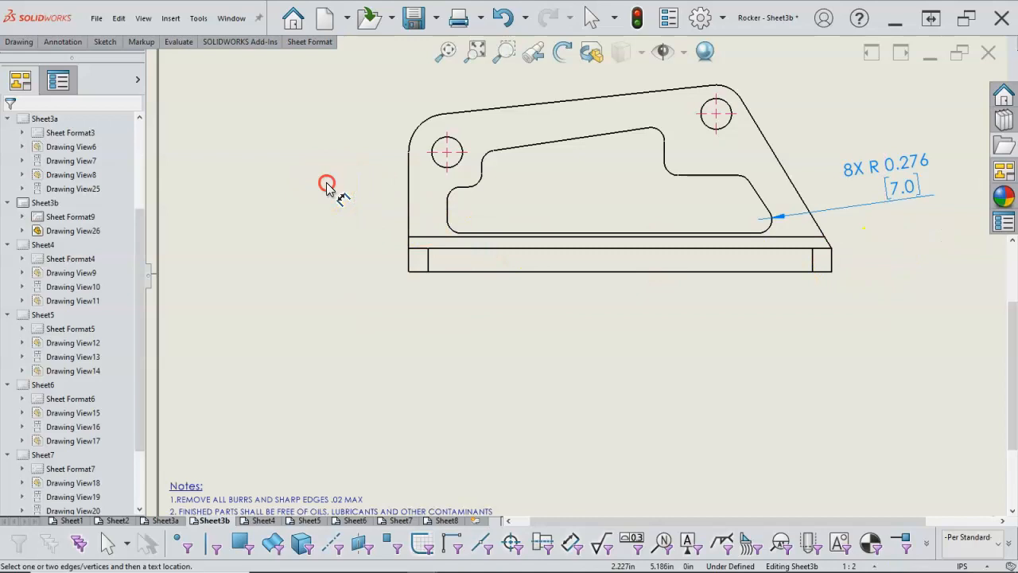
{"action": "right_click", "coordinate": [327, 187]}
{"action": "key", "text": "Escape"}
{"action": "right_click", "coordinate": [326, 188]}
{"action": "key", "text": "Escape"}
{"action": "right_click", "coordinate": [326, 183]}
{"action": "left_click", "coordinate": [307, 176]}
Customize the drawing shortcut bar by adding the sketch Point tool
{"action": "key", "text": "s"}
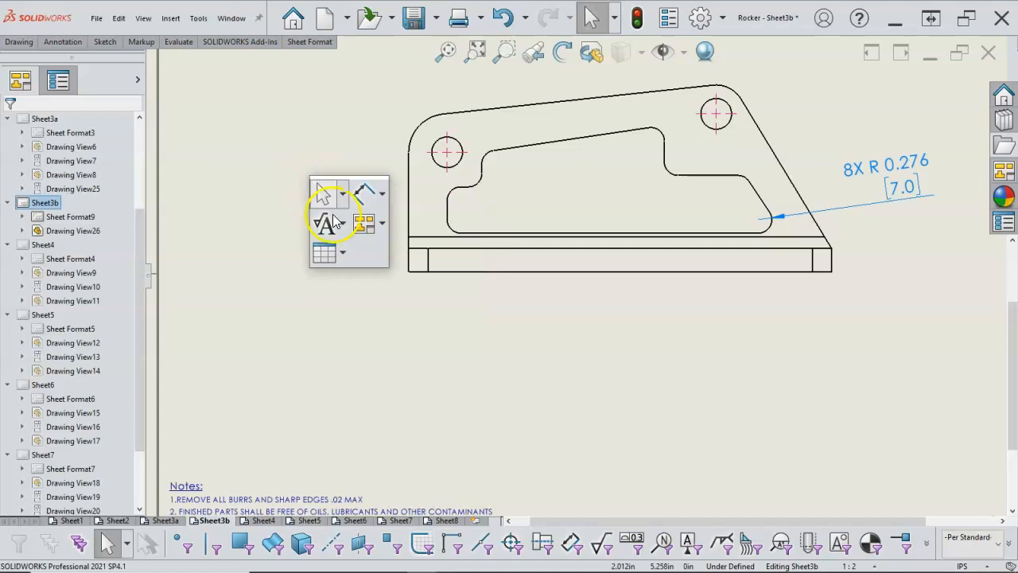
{"action": "right_click", "coordinate": [371, 255]}
{"action": "left_click", "coordinate": [406, 262]}
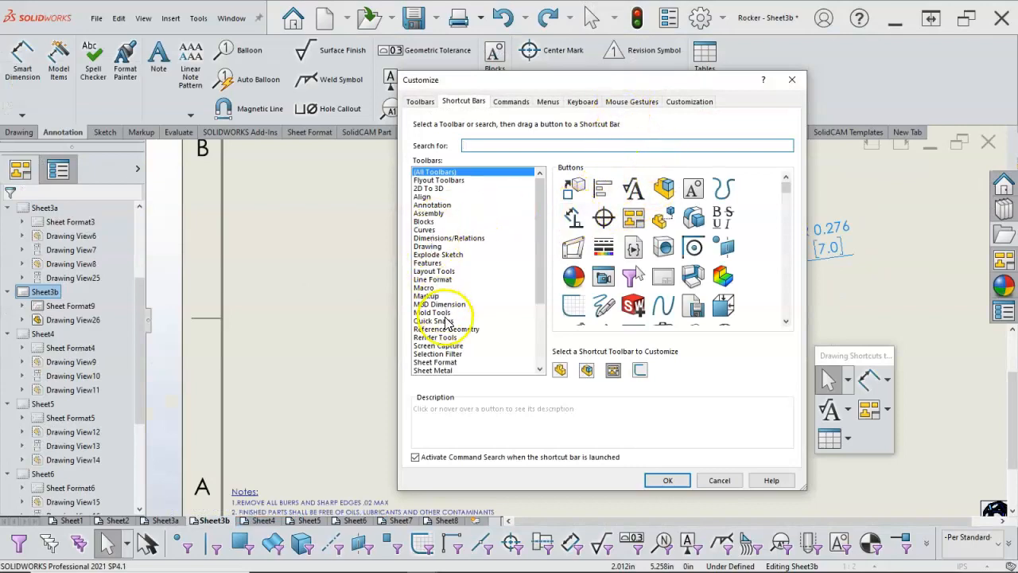
{"action": "left_click_drag", "start_coordinate": [540, 274], "coordinate": [539, 338]}
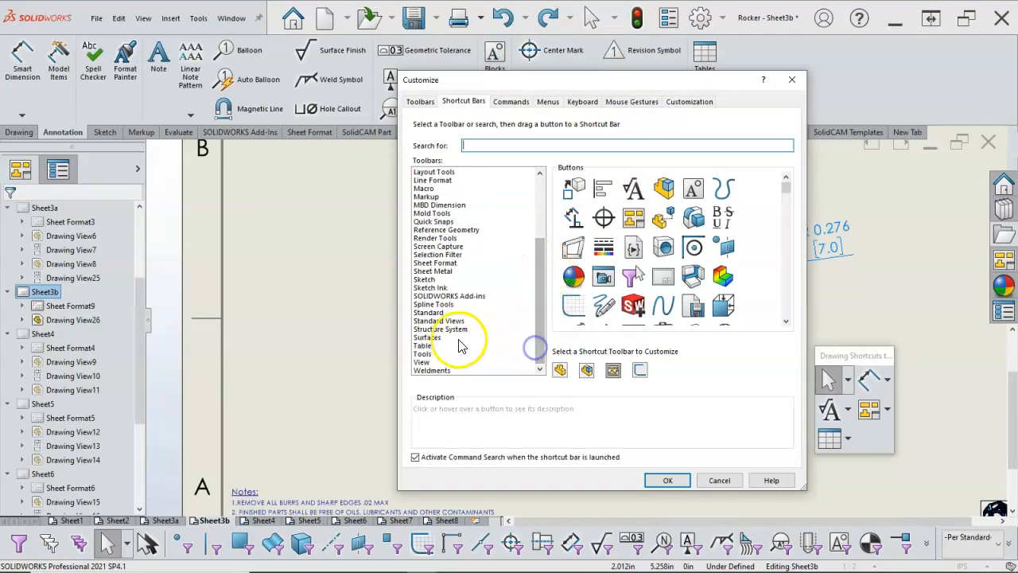
{"action": "left_click", "coordinate": [427, 280]}
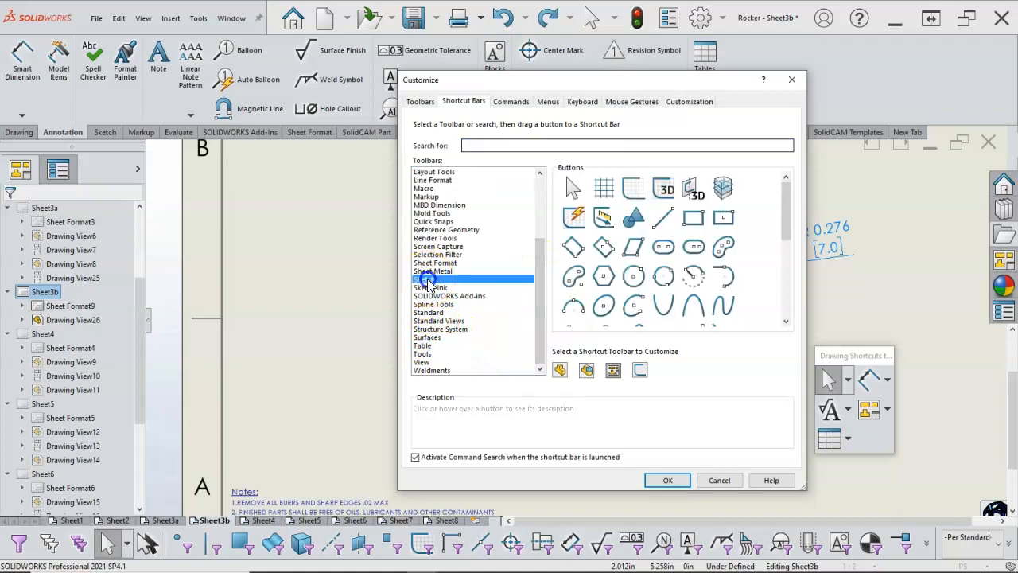
{"action": "mouse_move", "coordinate": [786, 225]}
{"action": "left_mouse_down"}
{"action": "mouse_move", "coordinate": [781, 310]}
{"action": "mouse_move", "coordinate": [780, 265]}
{"action": "left_mouse_up"}
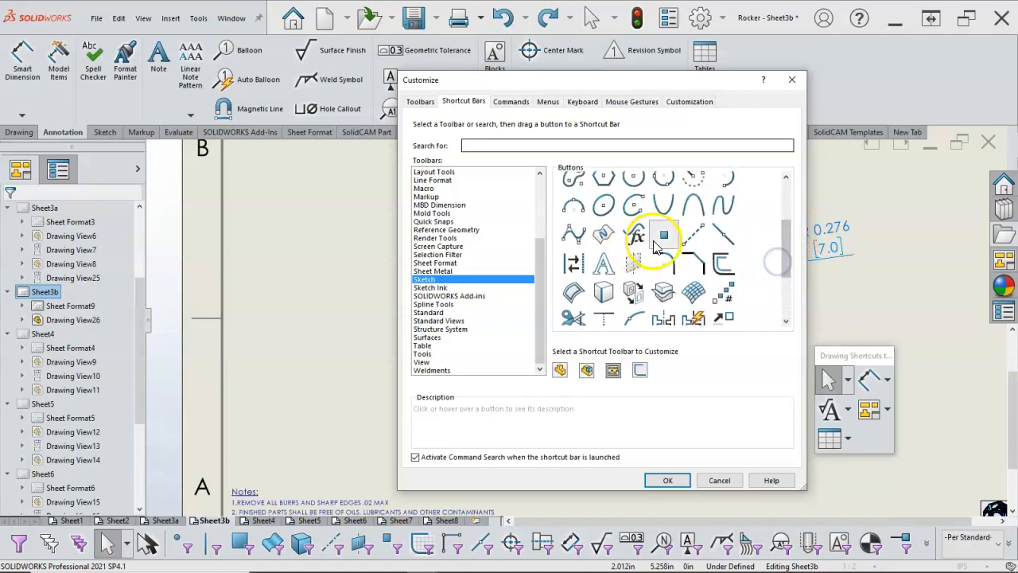
{"action": "left_click_drag", "start_coordinate": [664, 235], "coordinate": [873, 440]}
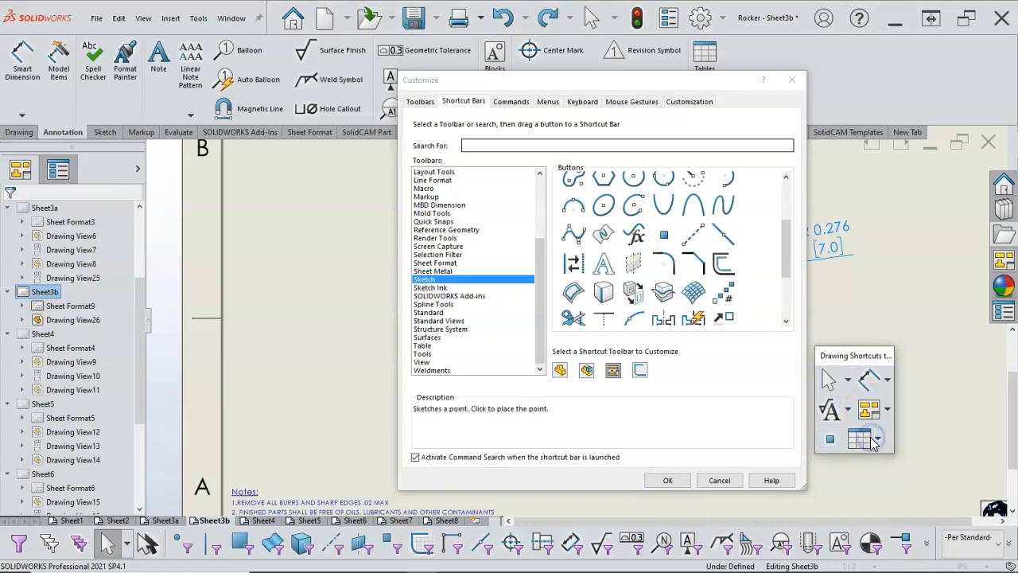
{"action": "left_click", "coordinate": [670, 480]}
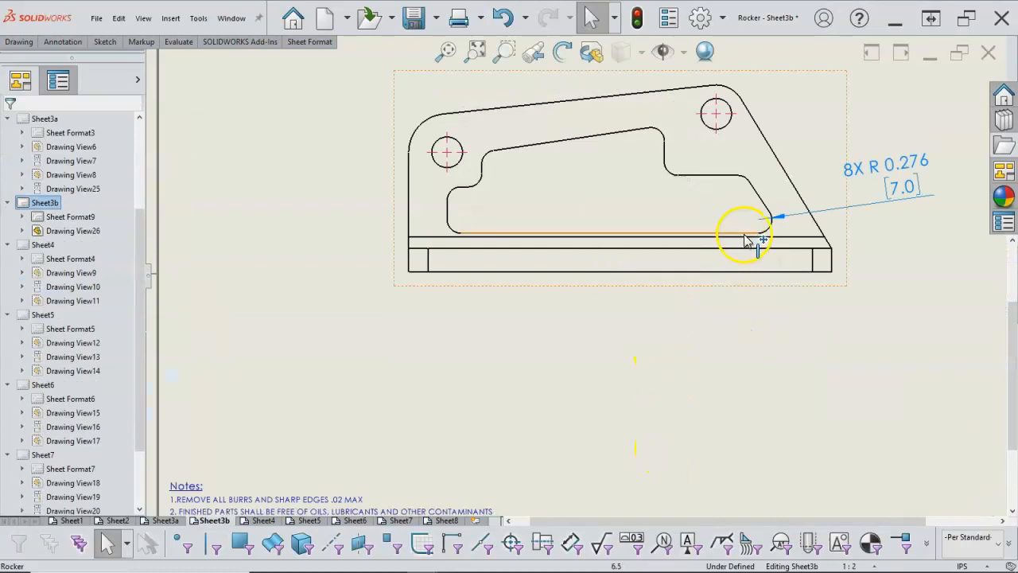
Create a virtual sharp where the cutout's bottom edge and slanted right edge meet, using the sketch Point tool
{"action": "scroll", "coordinate": [724, 241], "scroll_direction": "down", "scroll_amount": 3}
{"action": "left_click", "coordinate": [689, 239]}
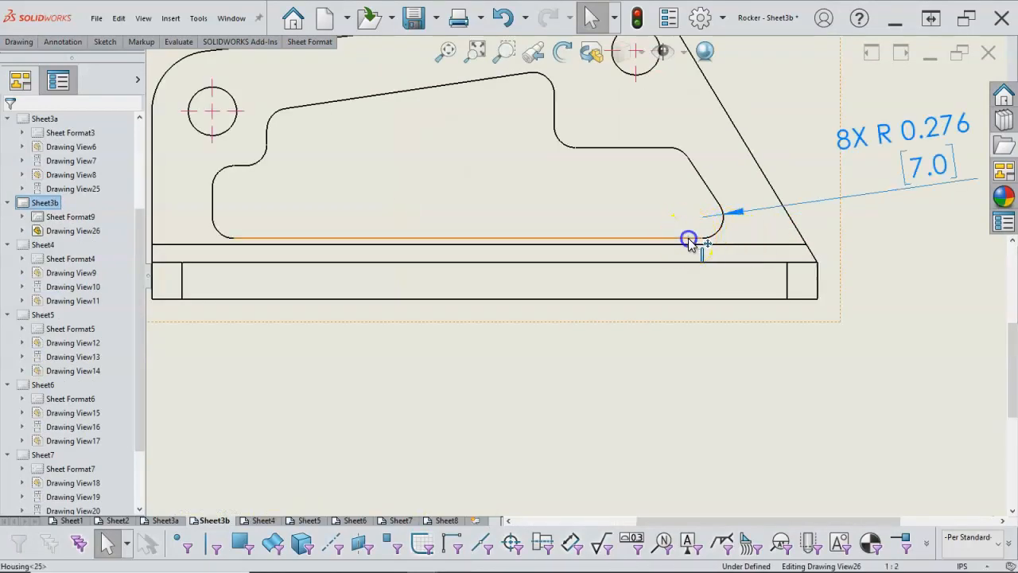
{"action": "left_click", "coordinate": [715, 196]}
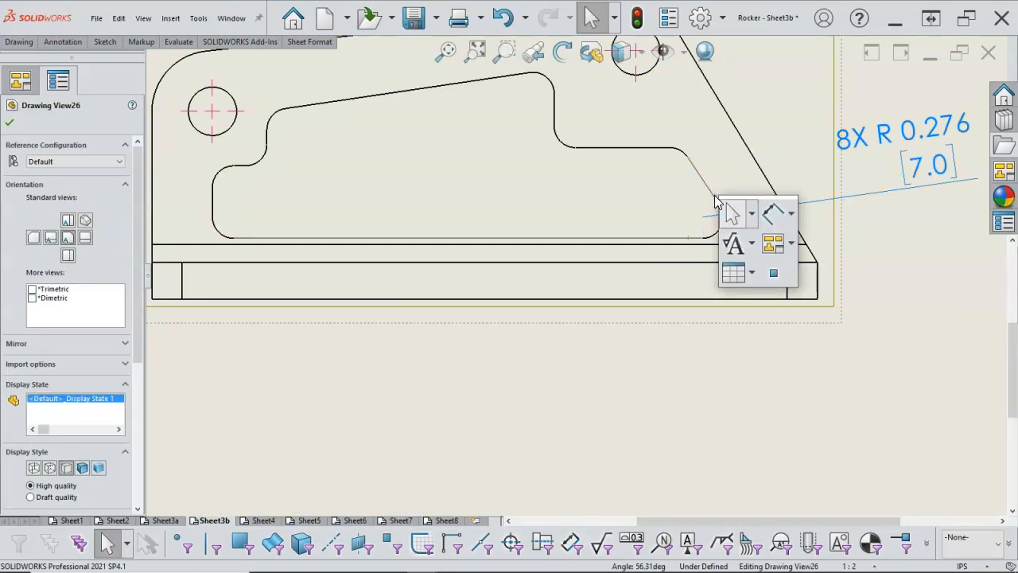
{"action": "left_click", "coordinate": [773, 268]}
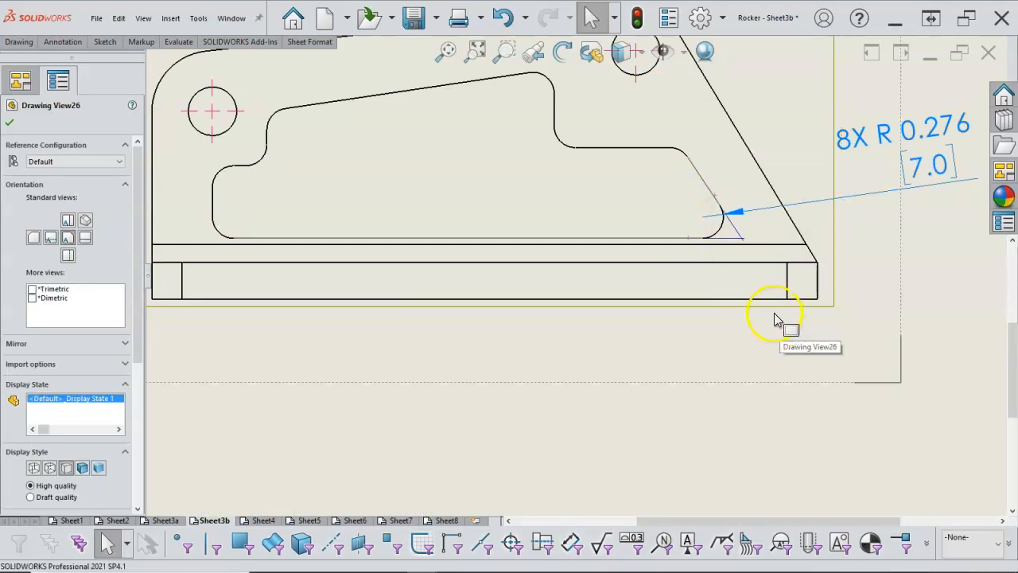
{"action": "scroll", "coordinate": [318, 257], "scroll_direction": "up", "scroll_amount": 2}
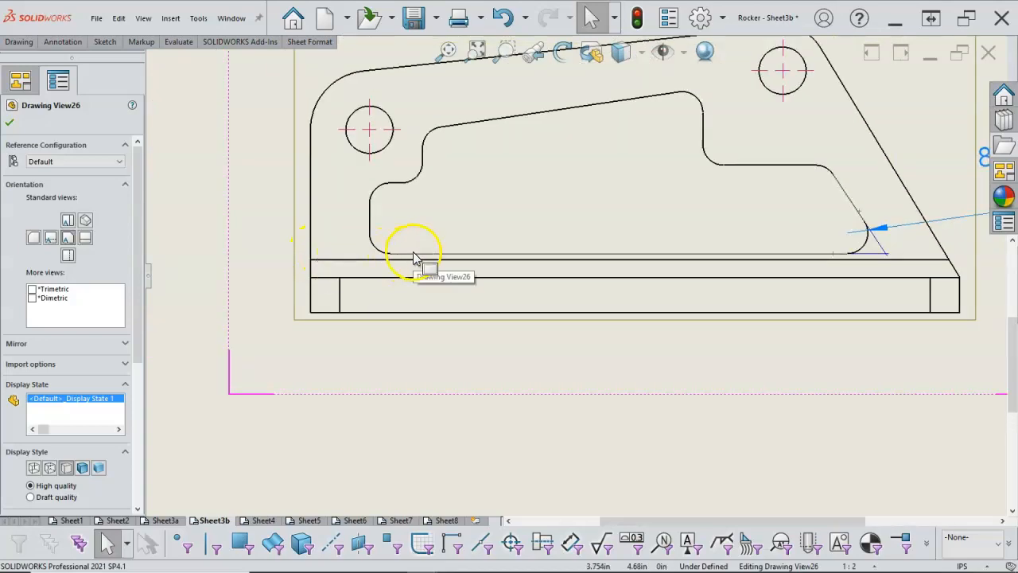
{"action": "left_click", "coordinate": [999, 546]}
{"action": "left_click", "coordinate": [961, 463]}
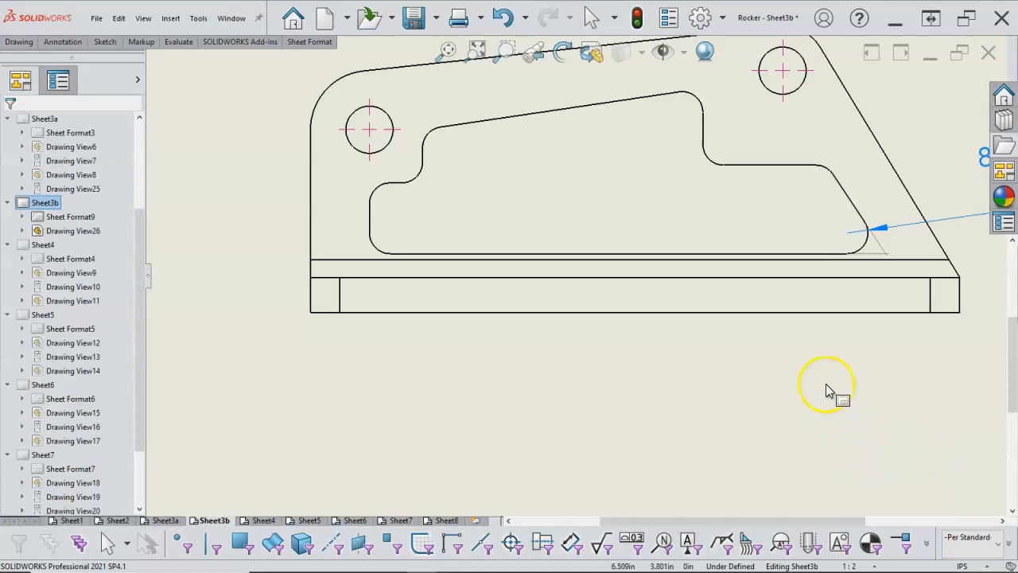
{"action": "left_click", "coordinate": [872, 253]}
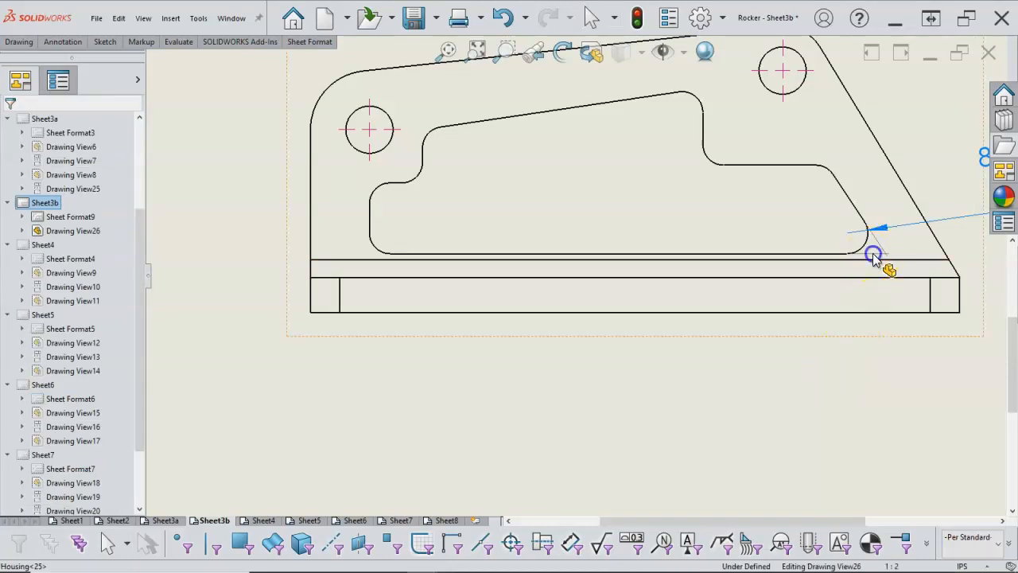
{"action": "left_click", "coordinate": [870, 360]}
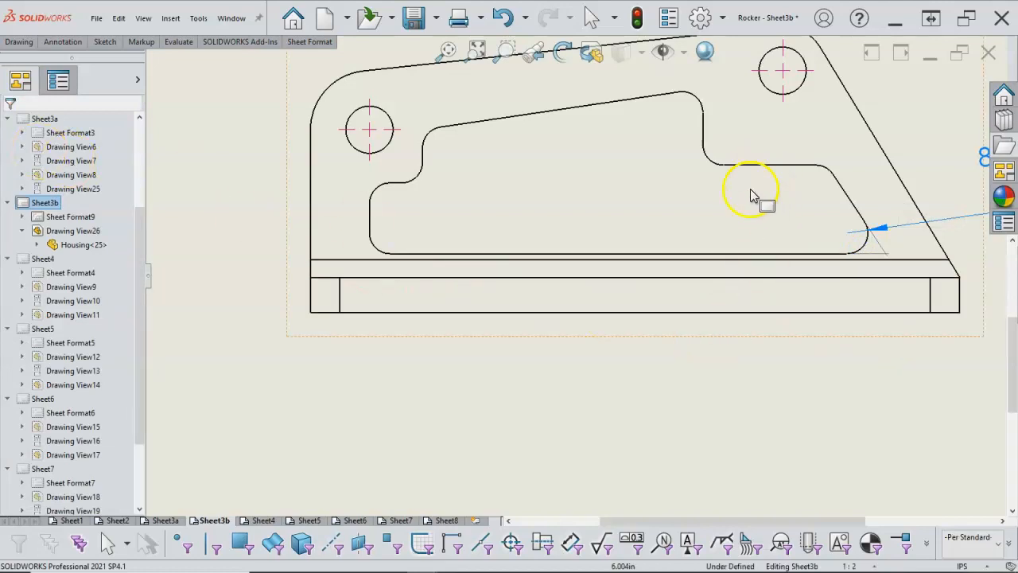
{"action": "key", "text": "z"}
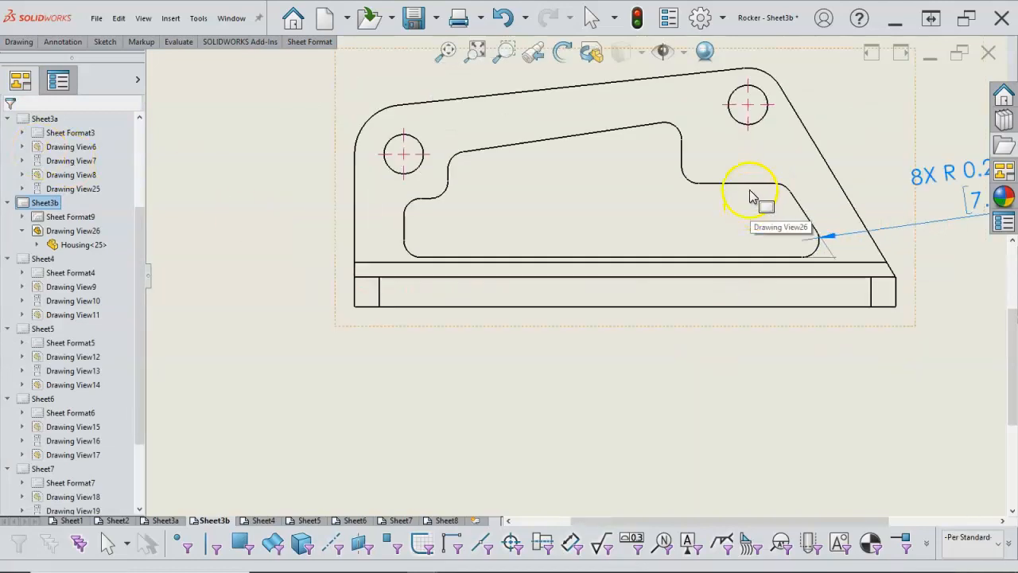
Open the document properties and examine the virtual sharp display styles under the drafting standard
{"action": "left_click", "coordinate": [713, 24]}
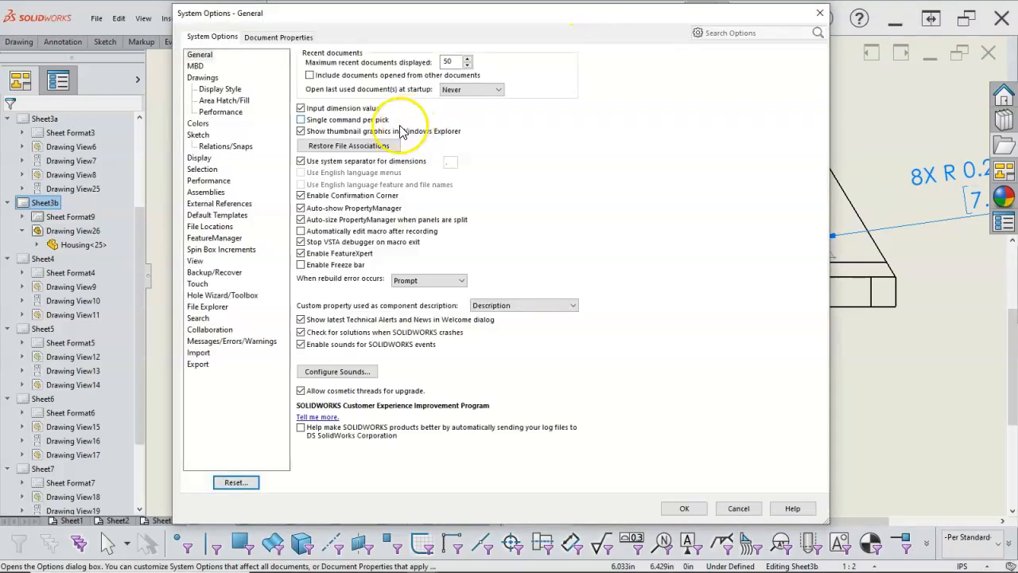
{"action": "left_click", "coordinate": [278, 37]}
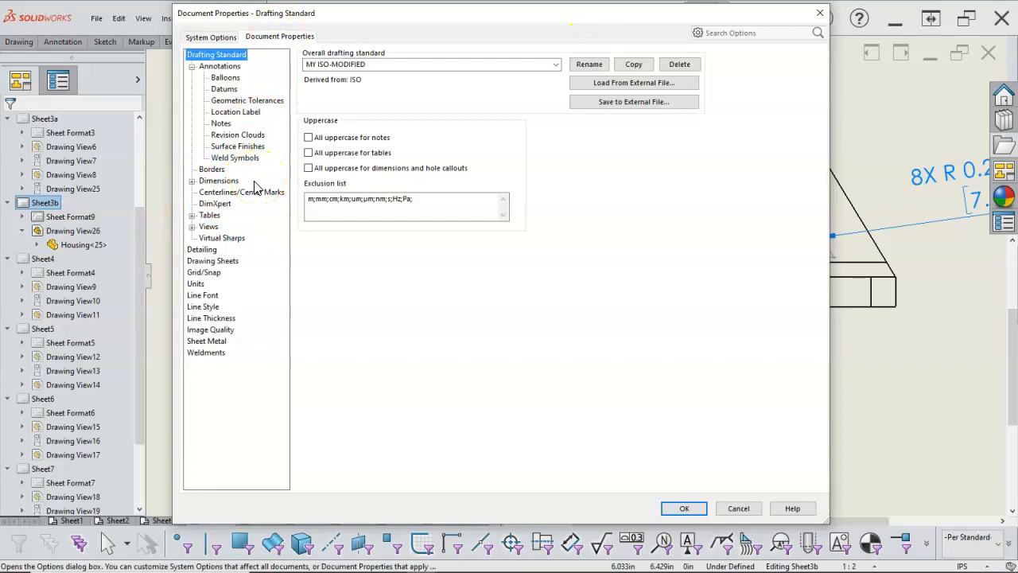
{"action": "left_click", "coordinate": [208, 237]}
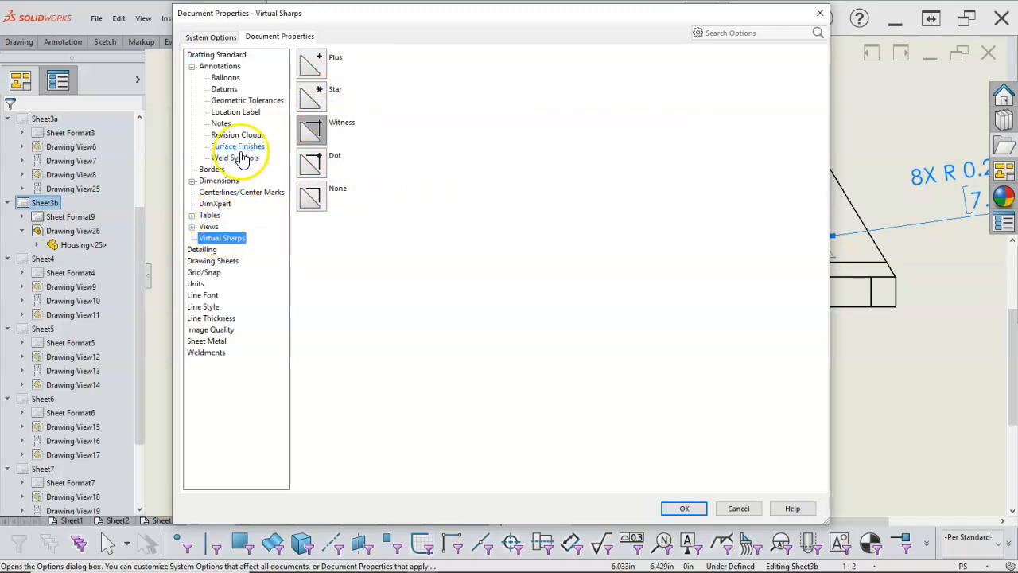
Search the options for "virt" to find the Virtual Sharps settings, review the display styles and close the options
{"action": "left_click", "coordinate": [224, 67]}
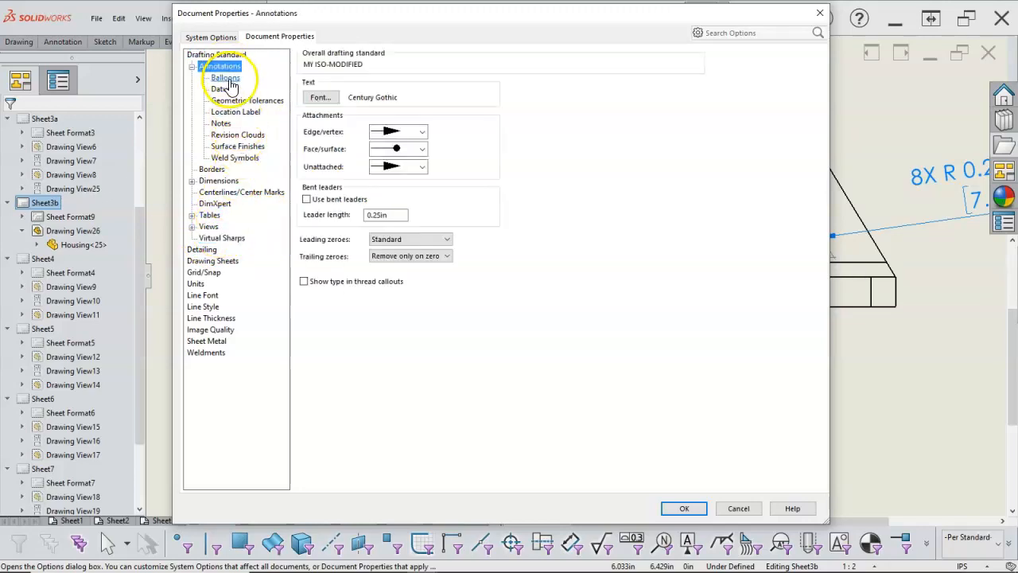
{"action": "left_click", "coordinate": [226, 80]}
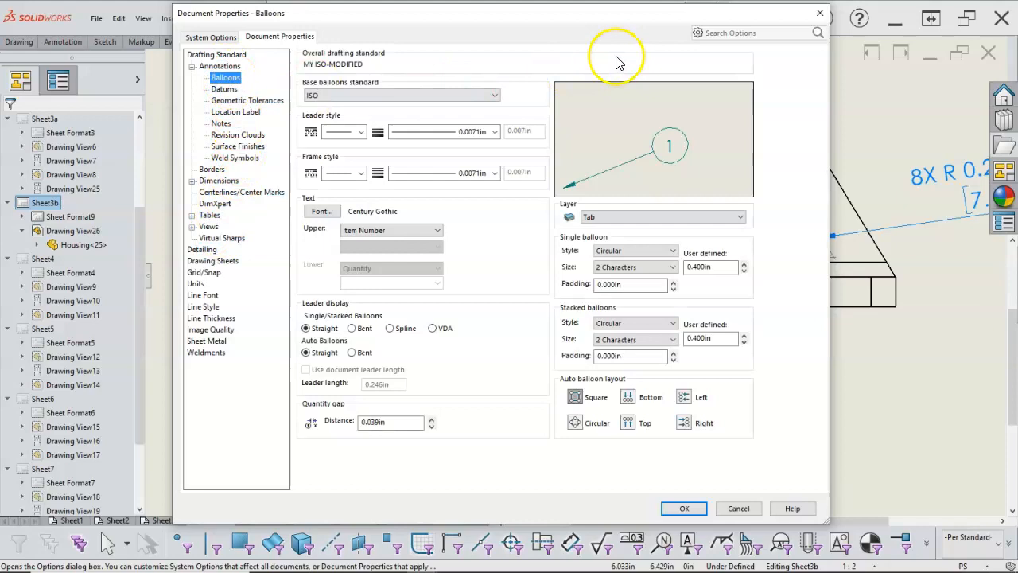
{"action": "left_click", "coordinate": [710, 34]}
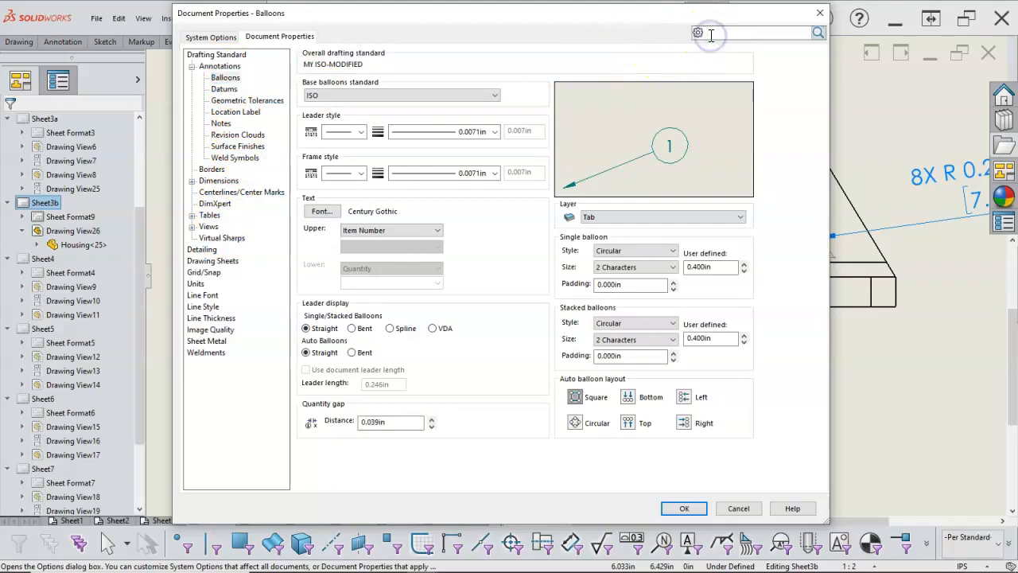
{"action": "type", "text": "virt"}
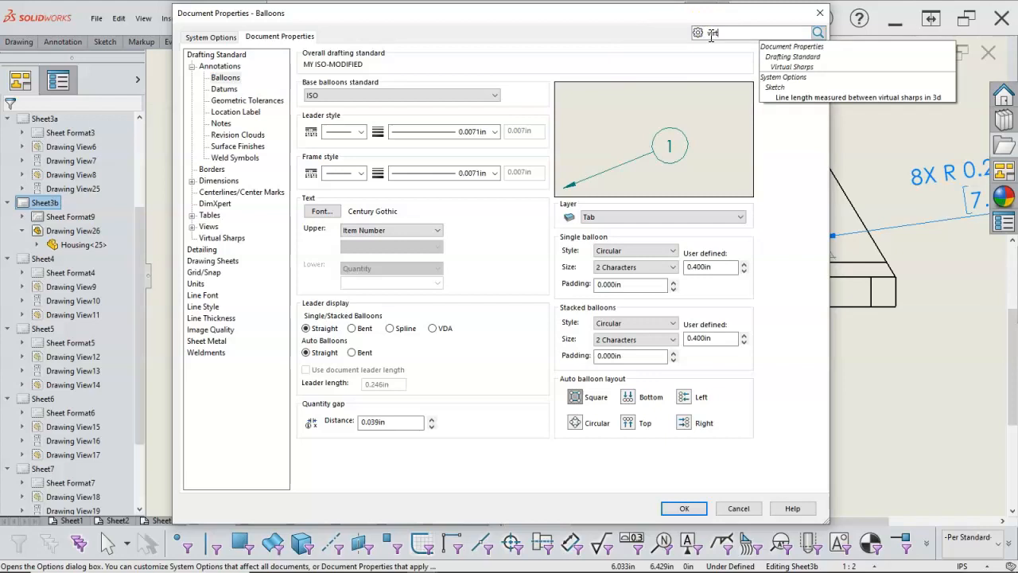
{"action": "left_click", "coordinate": [796, 68]}
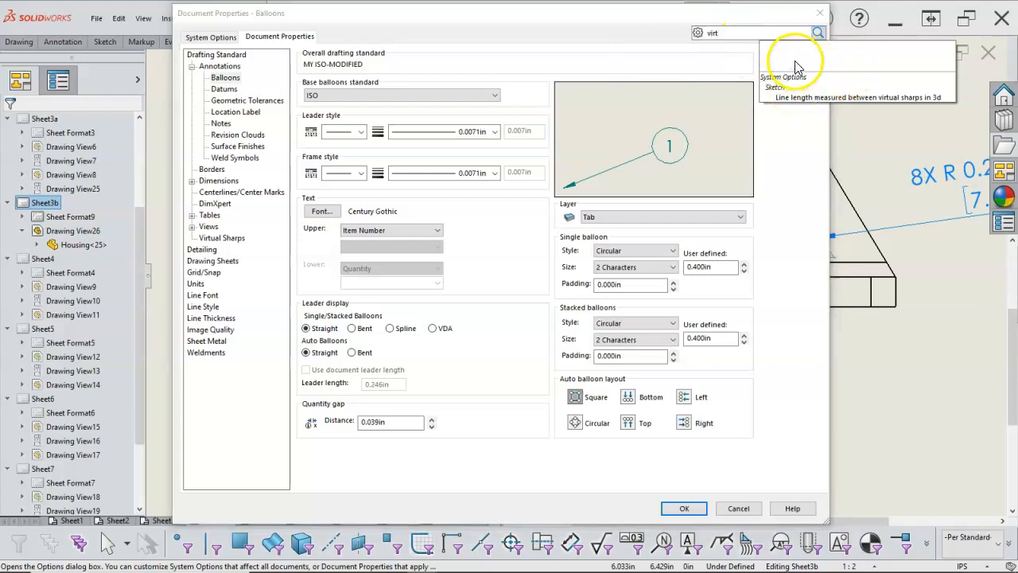
{"action": "left_click", "coordinate": [621, 148]}
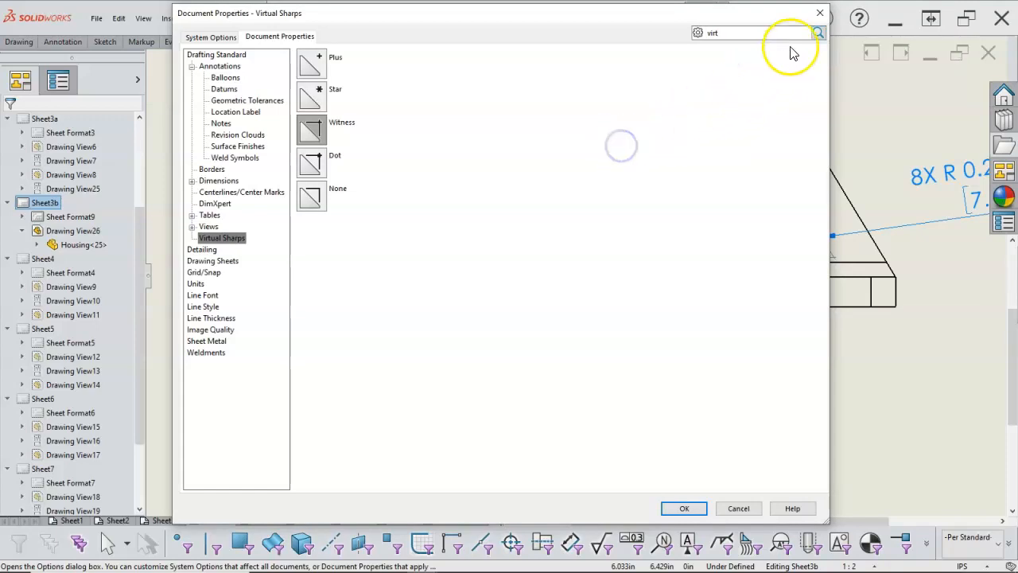
{"action": "left_click", "coordinate": [683, 507]}
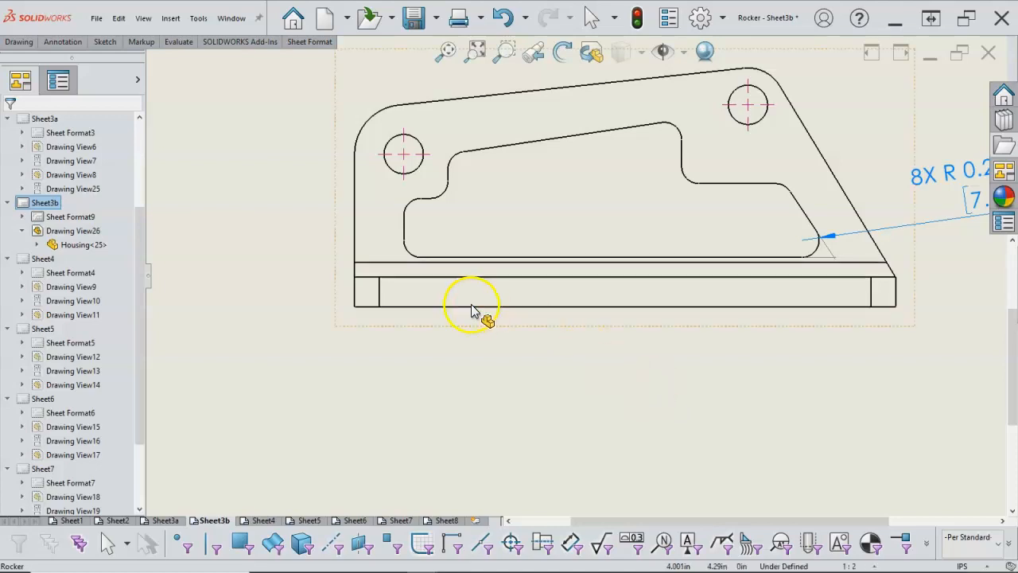
Try to create a virtual sharp at the cutout's lower-left corner, between its bottom edge and left vertical edge
{"action": "left_click", "coordinate": [455, 260]}
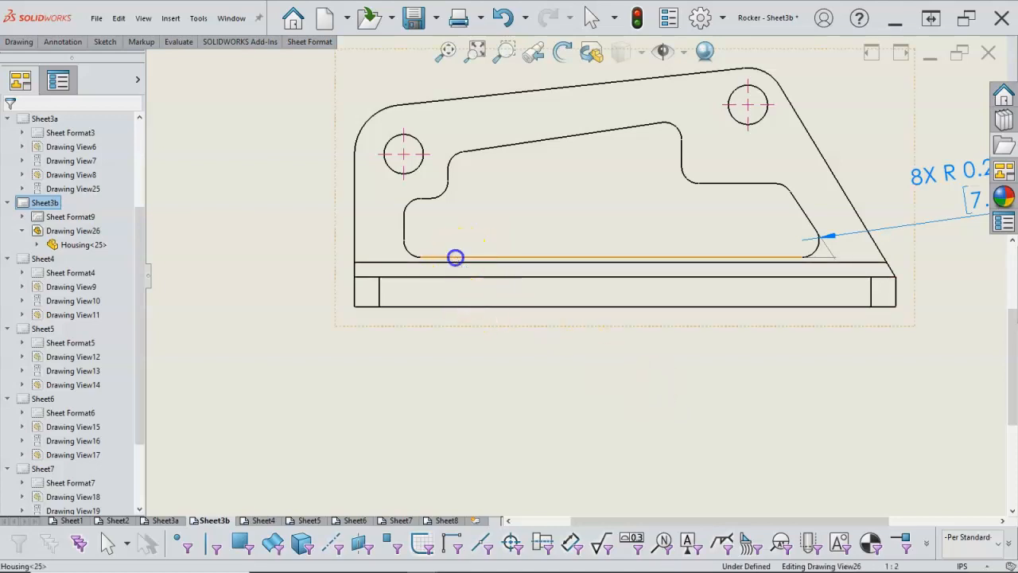
{"action": "left_click", "coordinate": [405, 228], "text": "ctrl"}
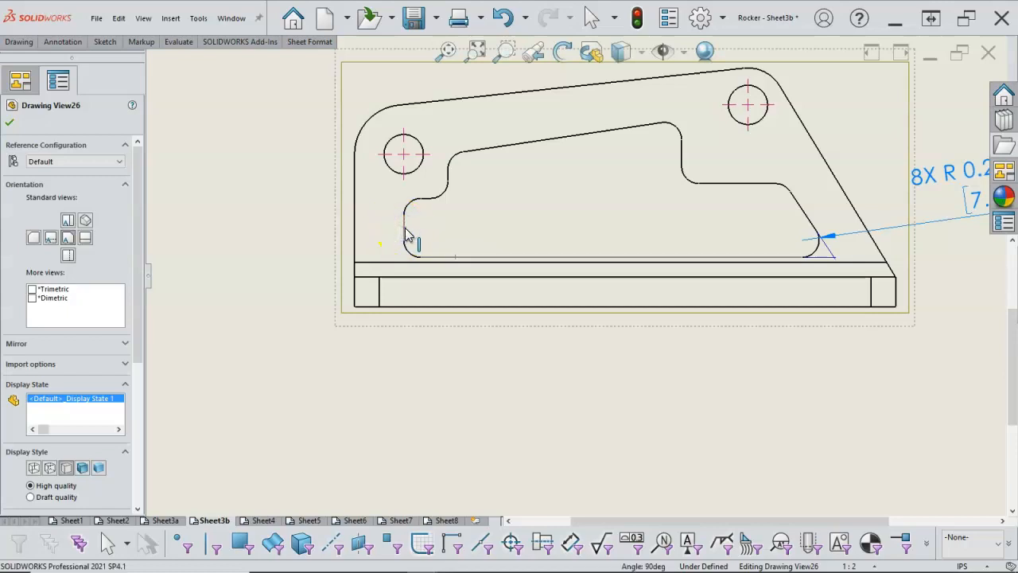
{"action": "key", "text": "s"}
{"action": "left_click", "coordinate": [462, 305]}
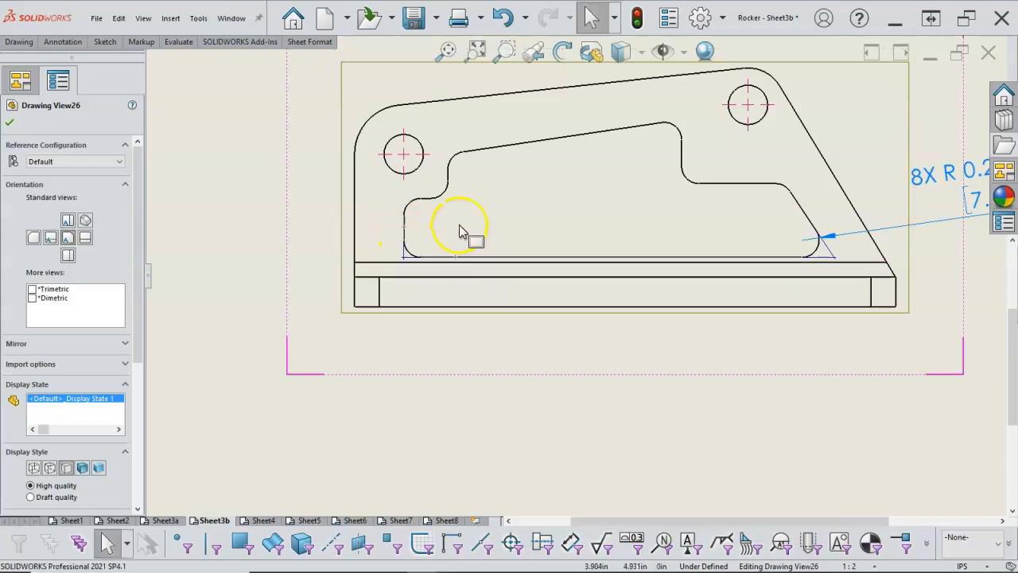
{"action": "key", "text": "Escape"}
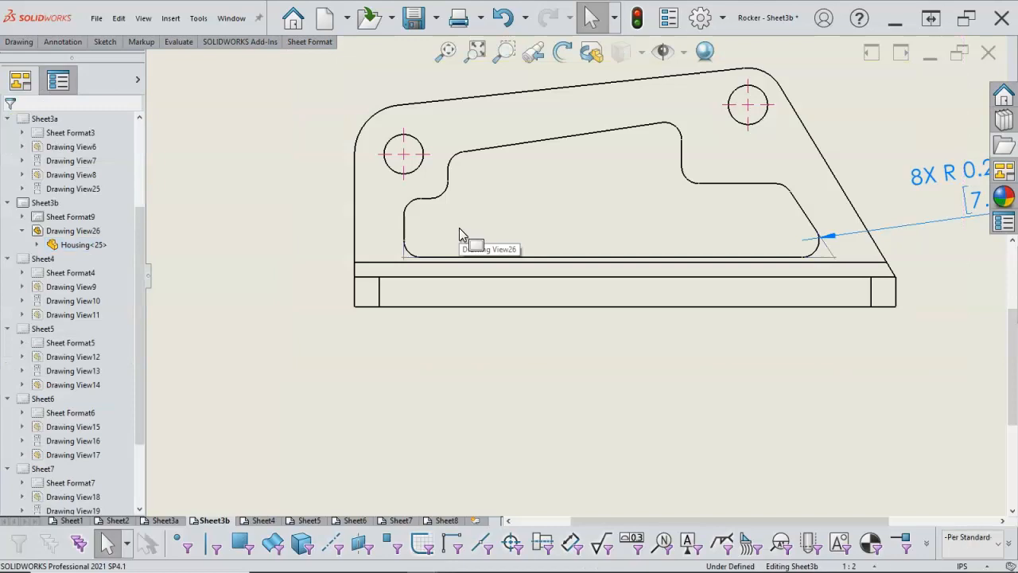
{"action": "left_click", "coordinate": [469, 248]}
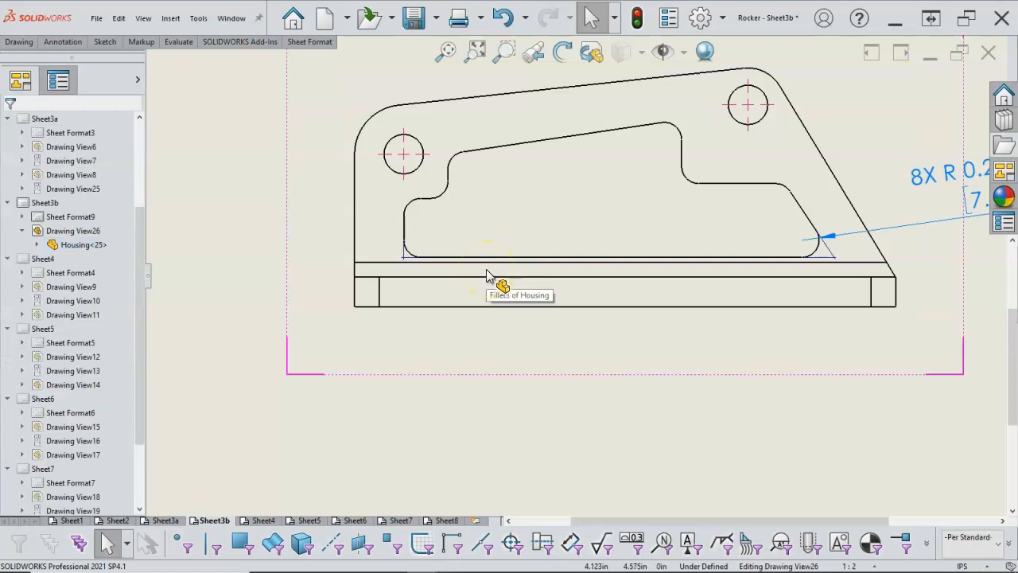
{"action": "left_click", "coordinate": [484, 282]}
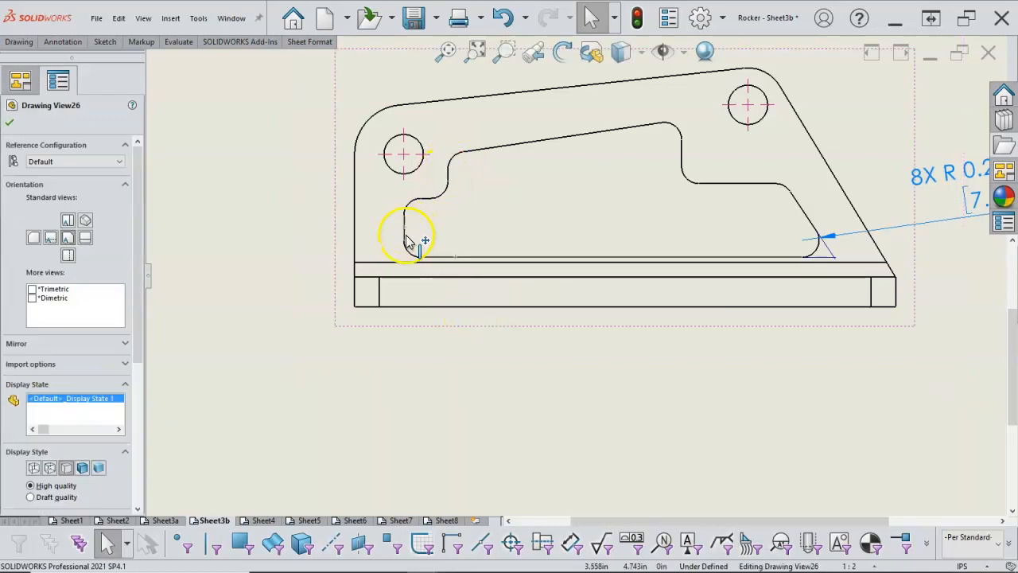
Create a virtual sharp at the cutout's upper-left corner, between the short vertical edge and the sloped top edge
{"action": "left_click", "coordinate": [449, 174]}
{"action": "left_click", "coordinate": [477, 155]}
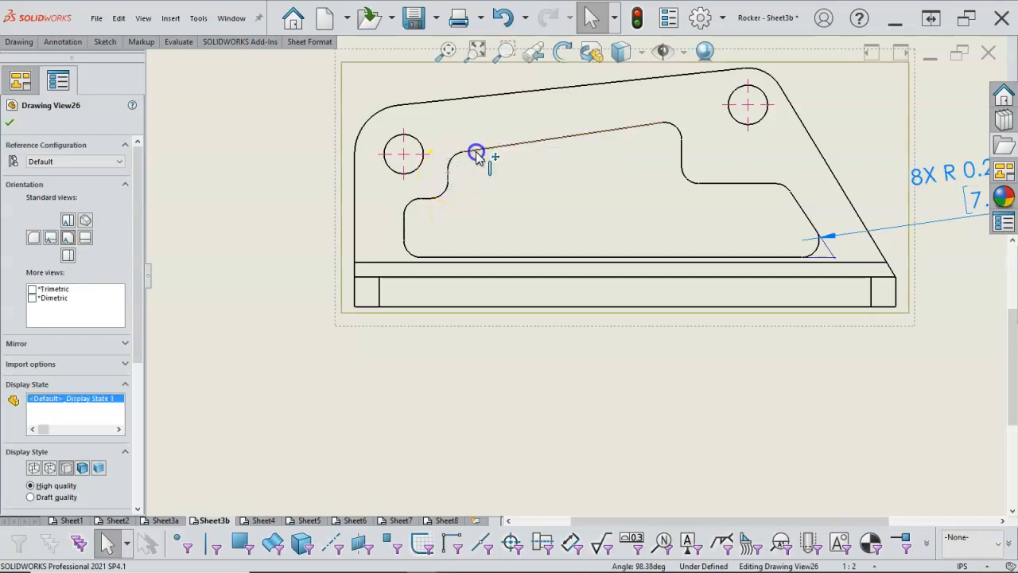
{"action": "key", "text": "s"}
{"action": "left_click", "coordinate": [534, 230]}
{"action": "left_click", "coordinate": [480, 223]}
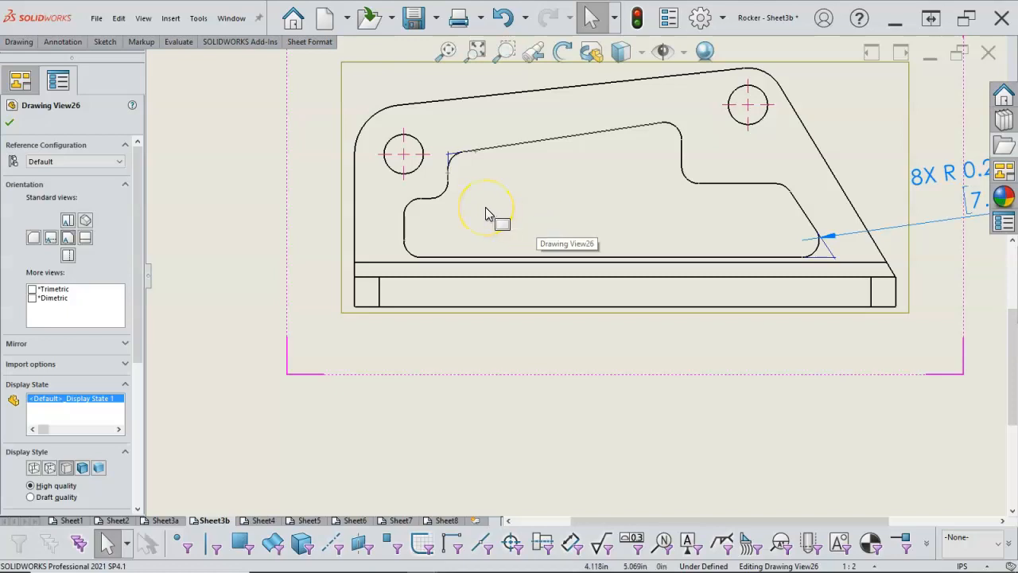
Try to create a virtual sharp at the inner corner of the cutout's left step
{"action": "left_click", "coordinate": [426, 200]}
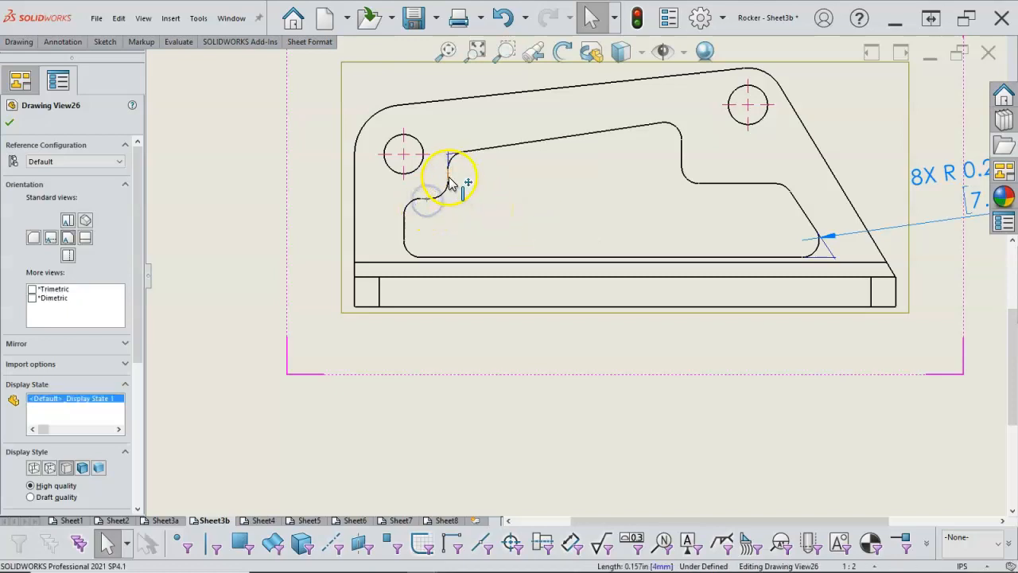
{"action": "key", "text": "s"}
{"action": "left_click", "coordinate": [504, 254]}
{"action": "left_click", "coordinate": [619, 201]}
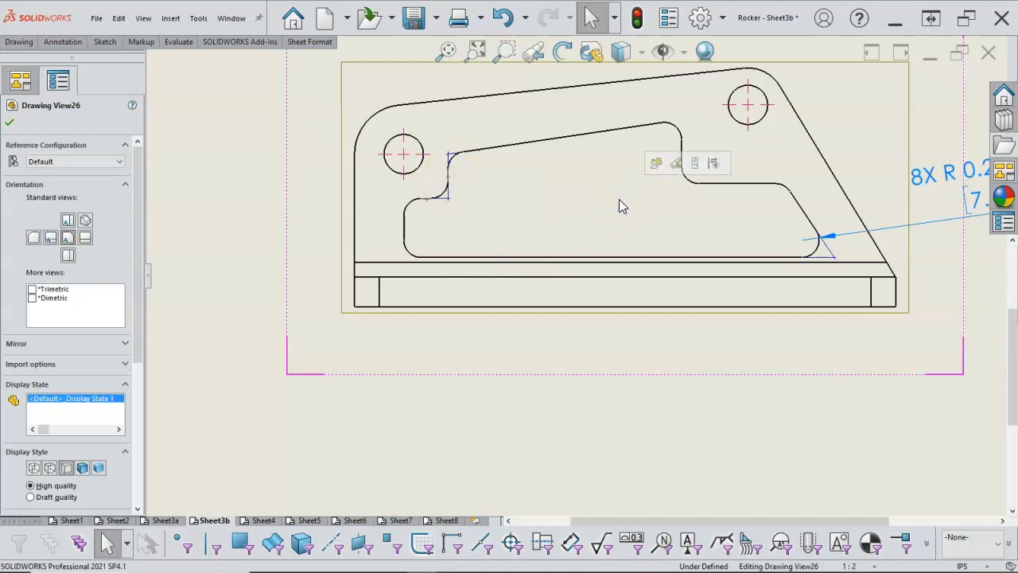
{"action": "left_click", "coordinate": [618, 202]}
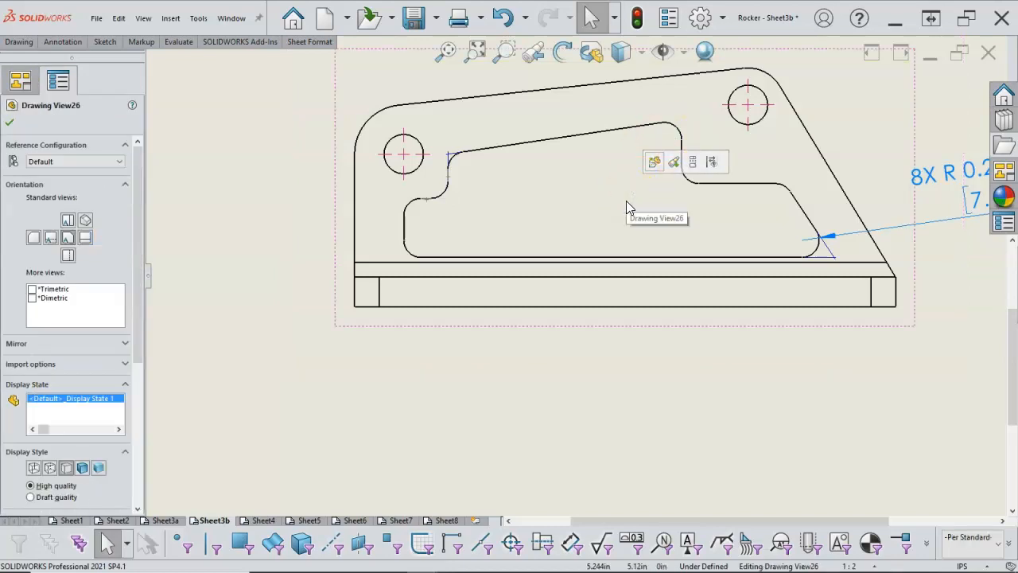
Create a virtual sharp where the cutout's sloped top edge meets the vertical edge at its upper-right corner
{"action": "left_click", "coordinate": [646, 128]}
{"action": "left_click", "coordinate": [684, 159], "text": "ctrl"}
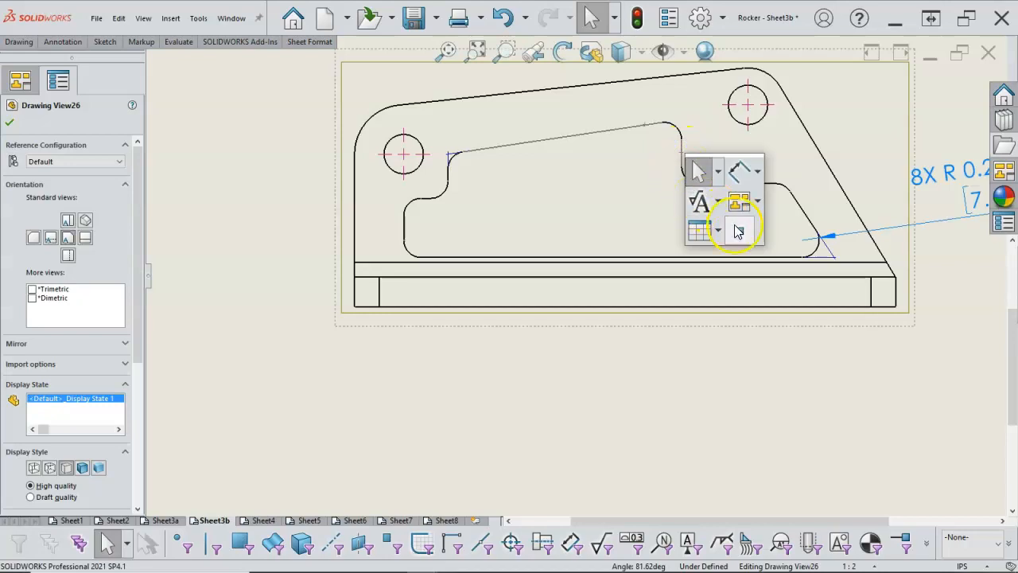
{"action": "left_click", "coordinate": [738, 232]}
{"action": "left_click", "coordinate": [625, 346]}
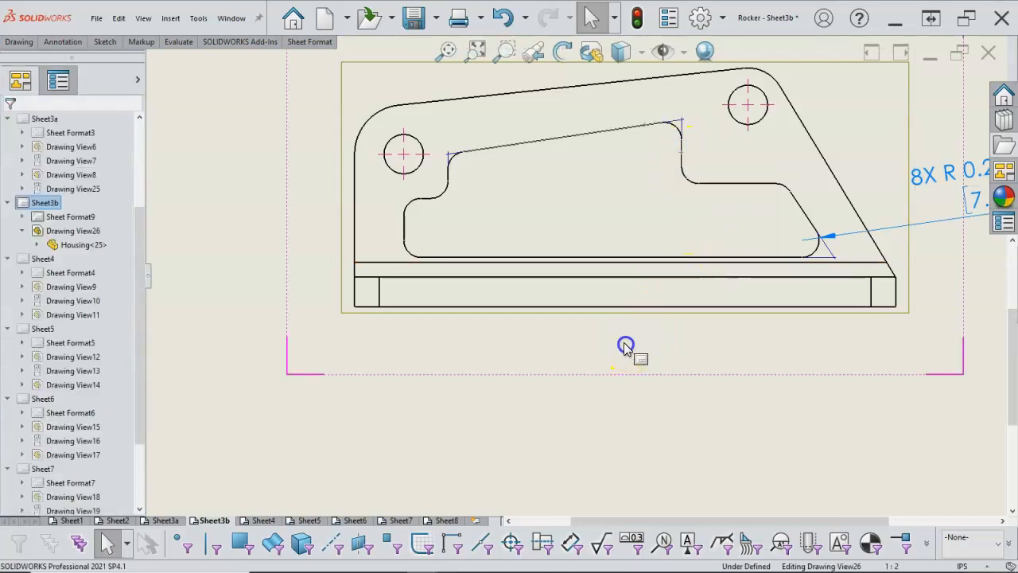
{"action": "right_click", "coordinate": [619, 345]}
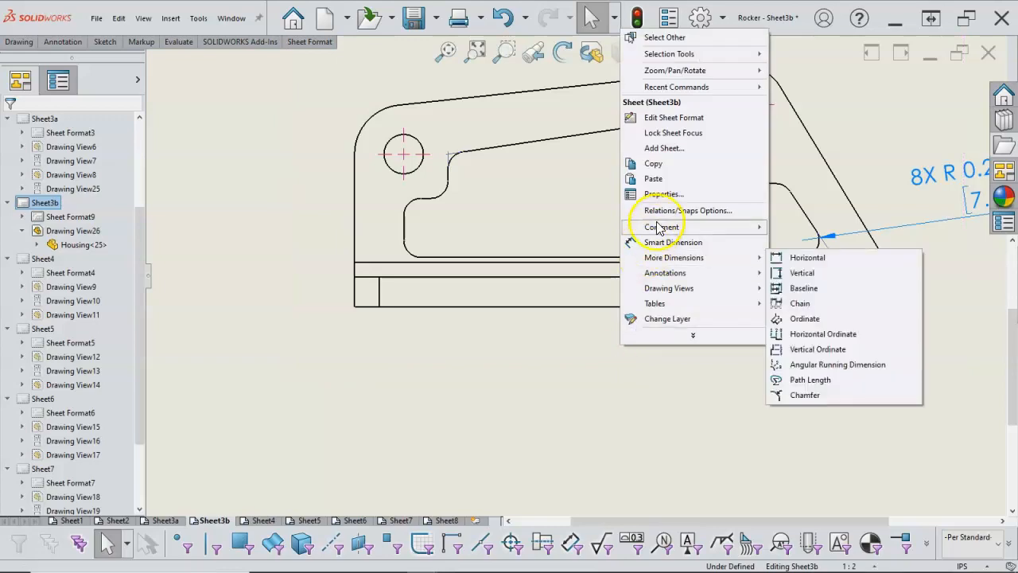
{"action": "left_click", "coordinate": [674, 243]}
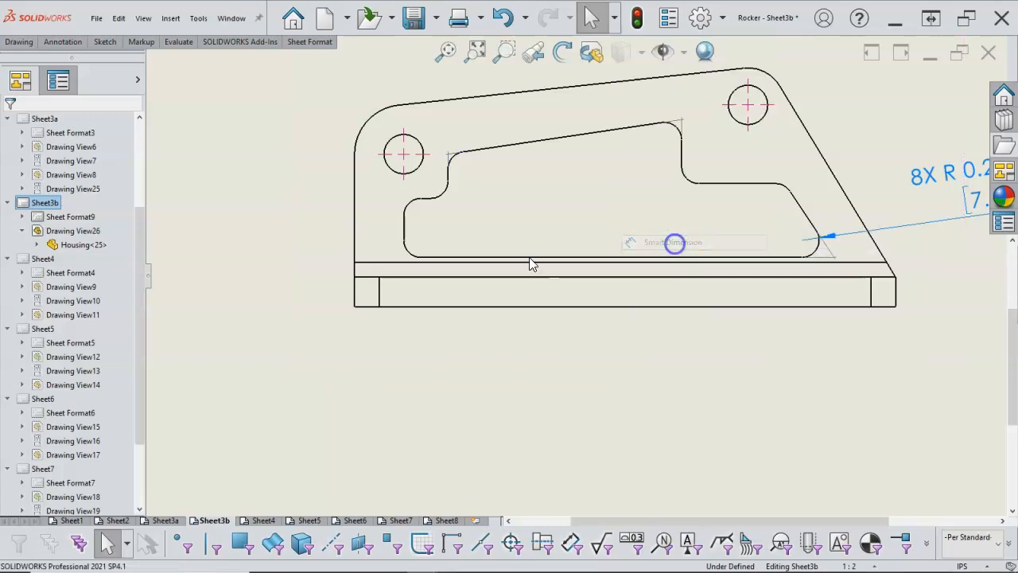
{"action": "left_click", "coordinate": [330, 269]}
{"action": "key", "text": "Escape"}
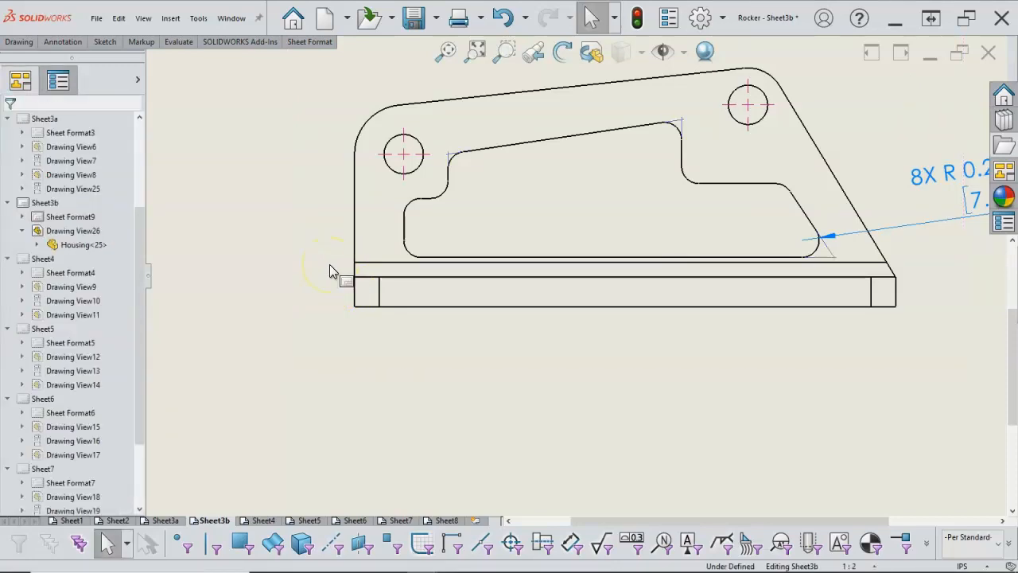
Start a vertical ordinate dimension set with its zero on the Housing's bottom edge, placed to the left of the view
{"action": "right_click", "coordinate": [330, 265]}
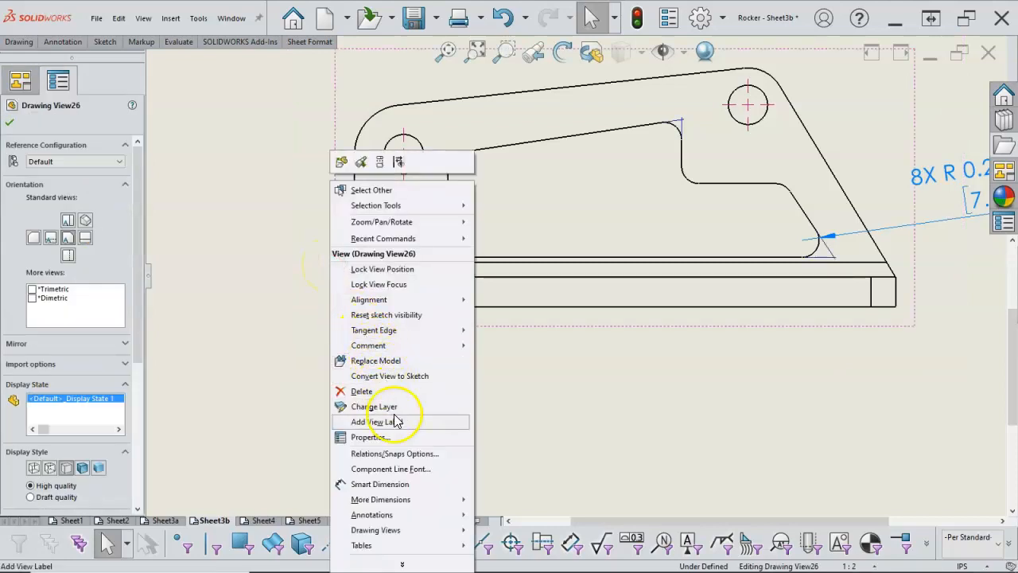
{"action": "mouse_move", "coordinate": [455, 499]}
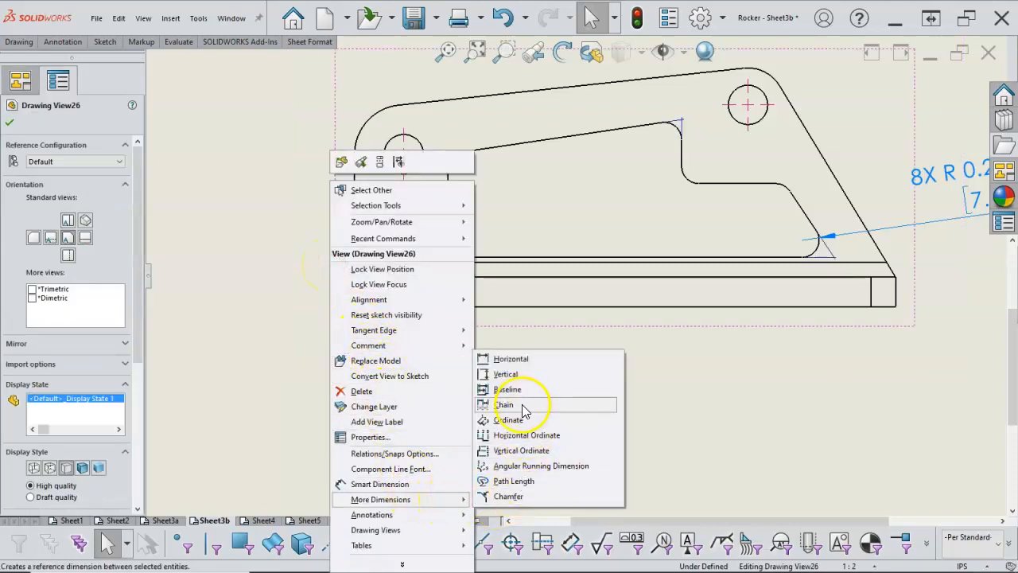
{"action": "left_click", "coordinate": [524, 404]}
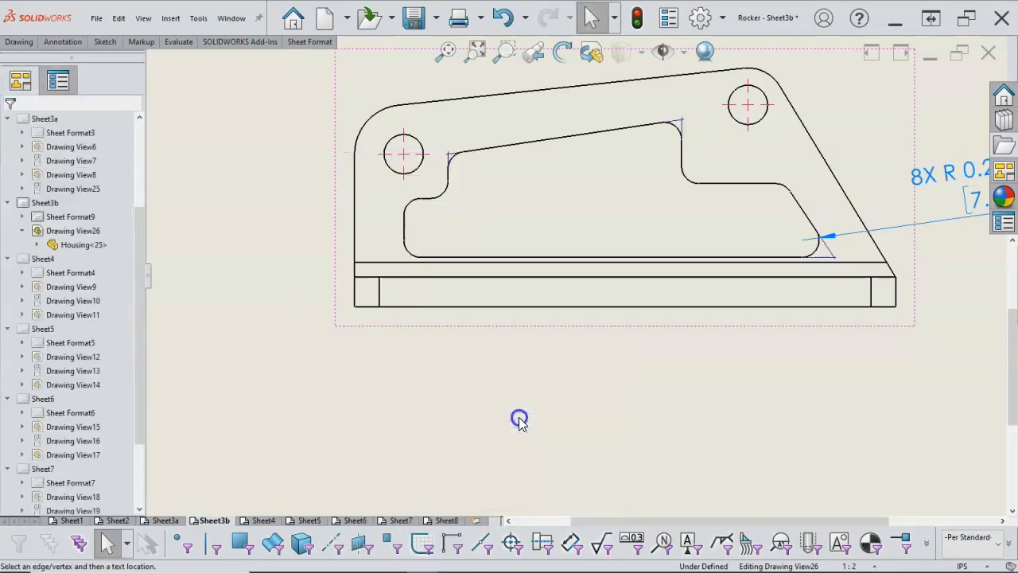
{"action": "left_click", "coordinate": [368, 310]}
{"action": "left_click", "coordinate": [302, 316]}
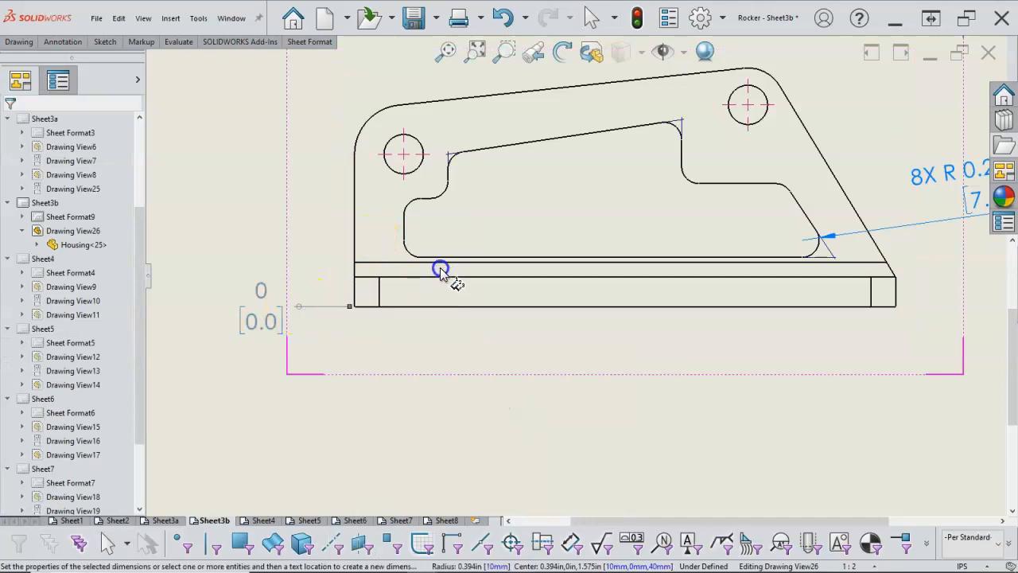
Add vertical ordinate dimensions for the cutout's bottom edge, its left step edge and the two virtual sharps on the sloped top edge
{"action": "left_click", "coordinate": [442, 263]}
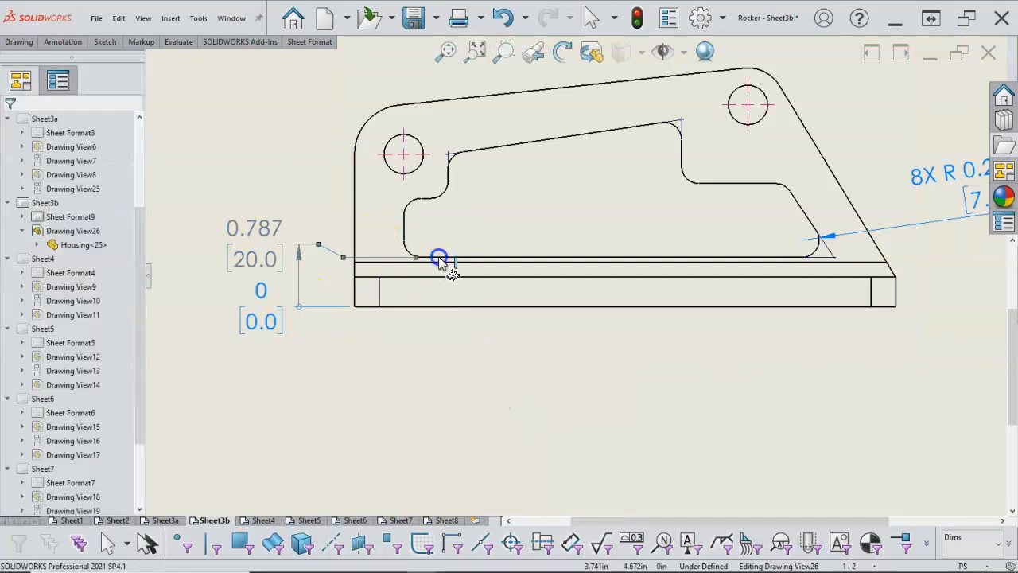
{"action": "left_click", "coordinate": [431, 203]}
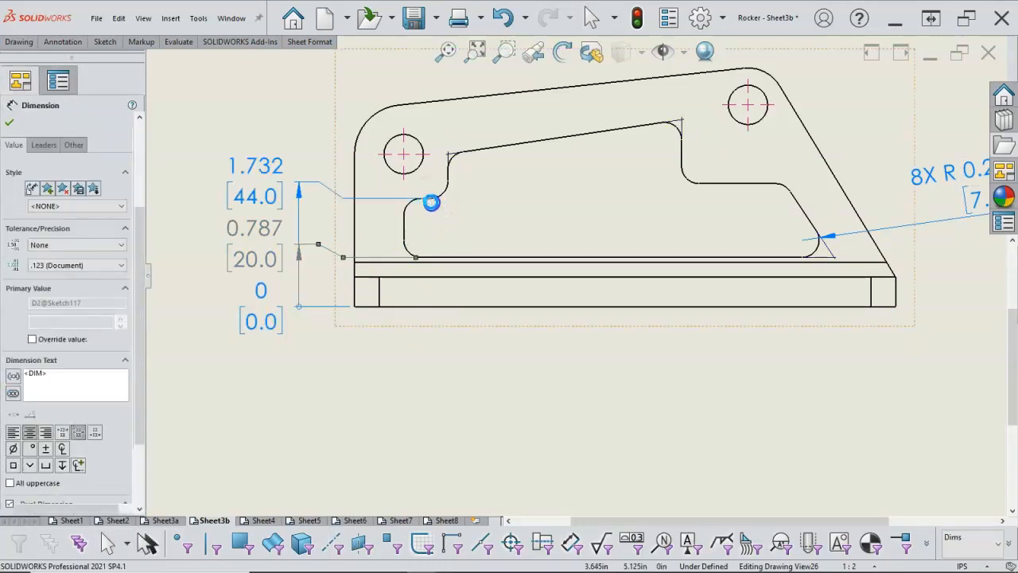
{"action": "left_click", "coordinate": [457, 162]}
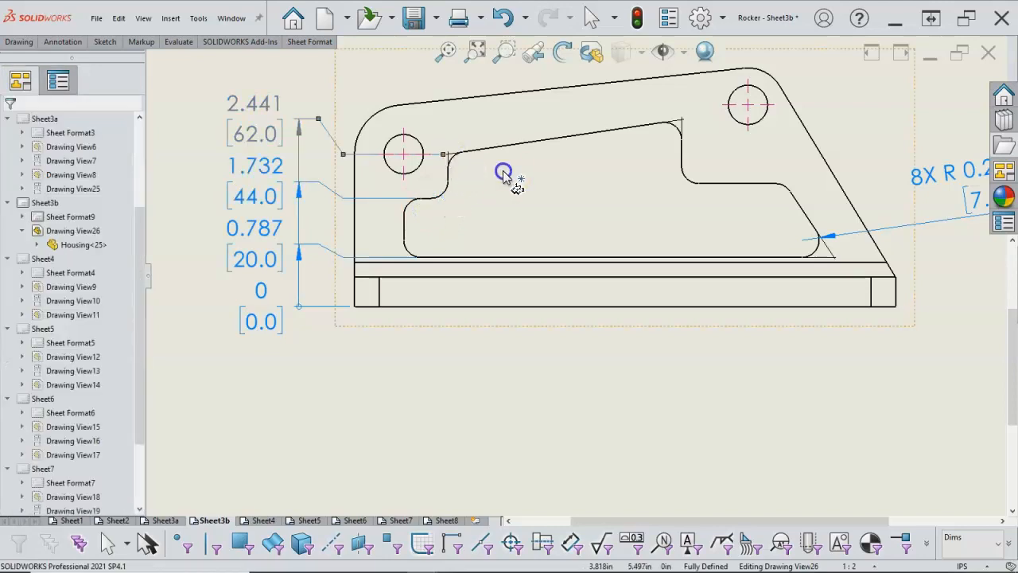
{"action": "left_click", "coordinate": [682, 123]}
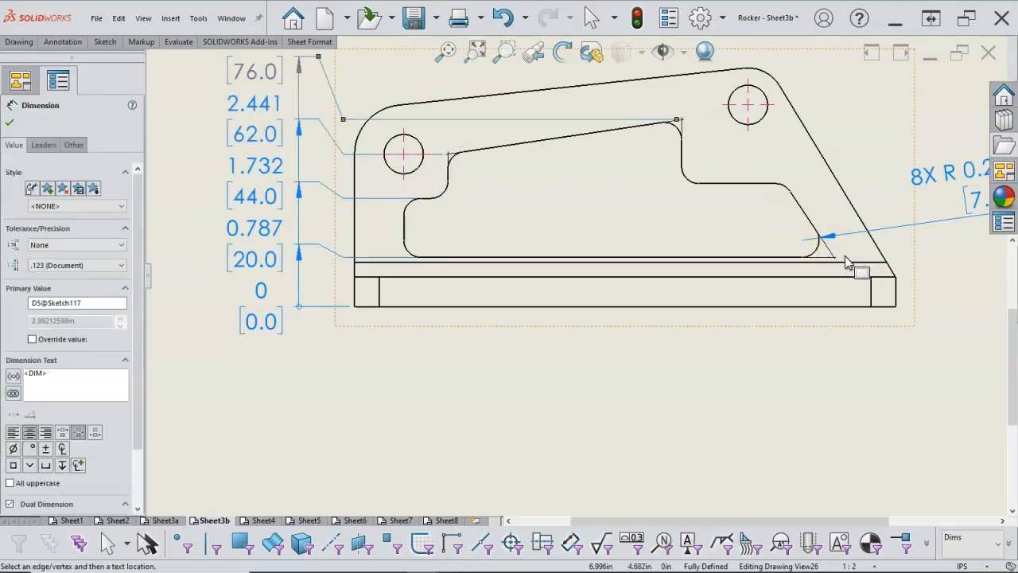
{"action": "right_click", "coordinate": [664, 350]}
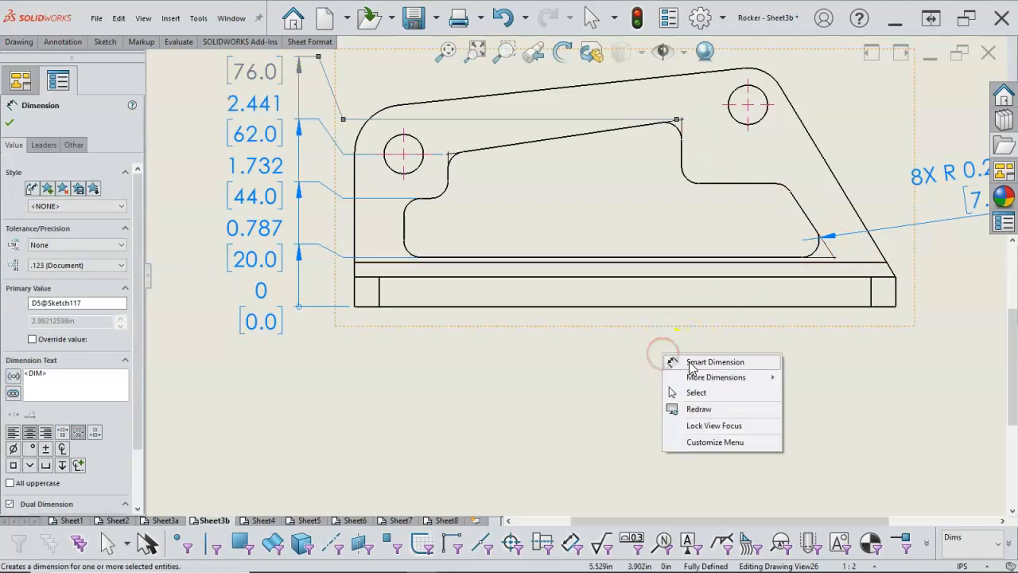
Start a horizontal ordinate dimension set with its zero on the Housing's left vertical edge, placed below the view
{"action": "left_click", "coordinate": [698, 392]}
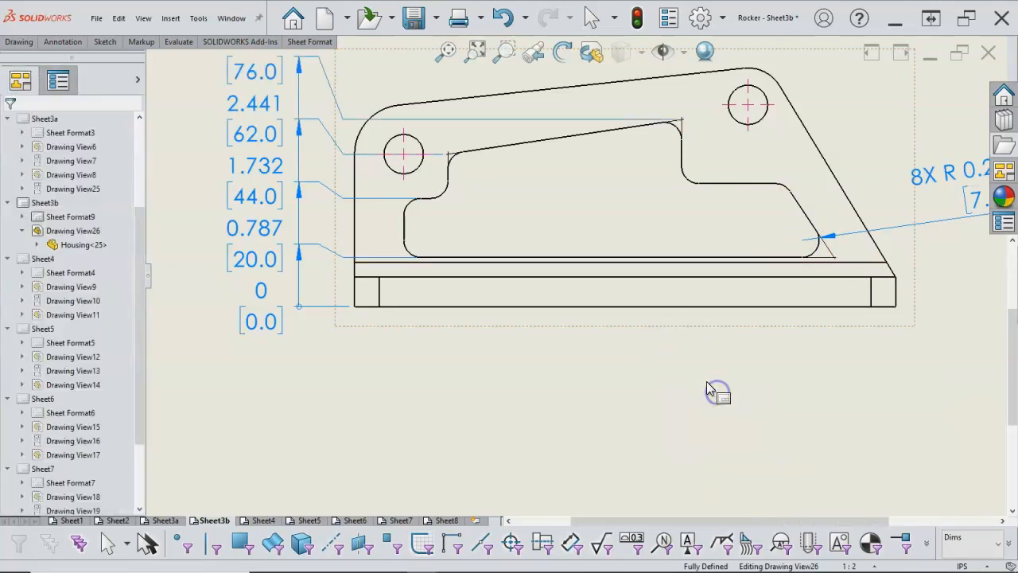
{"action": "right_click", "coordinate": [705, 383]}
{"action": "mouse_move", "coordinate": [847, 296]}
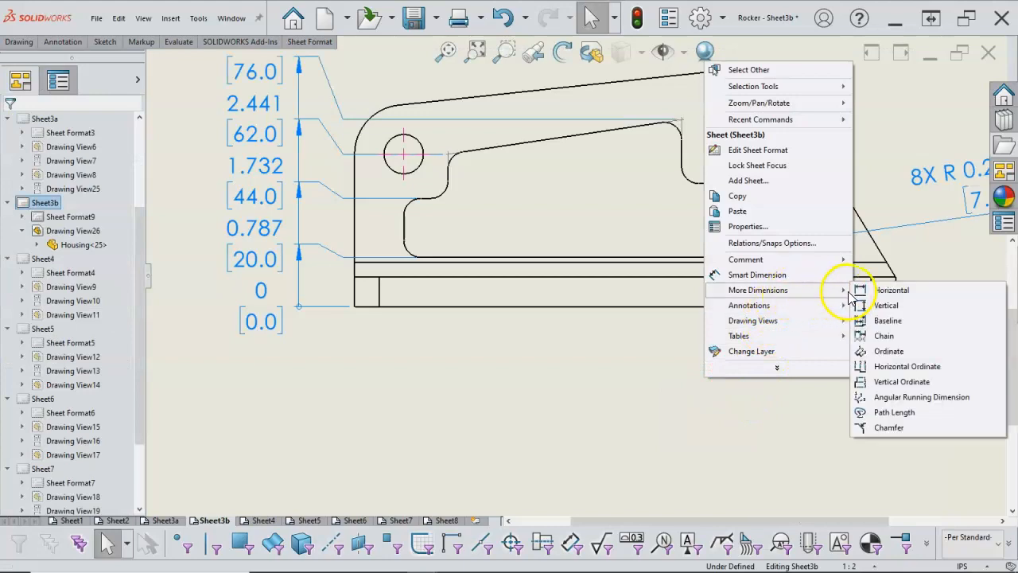
{"action": "left_click", "coordinate": [874, 335]}
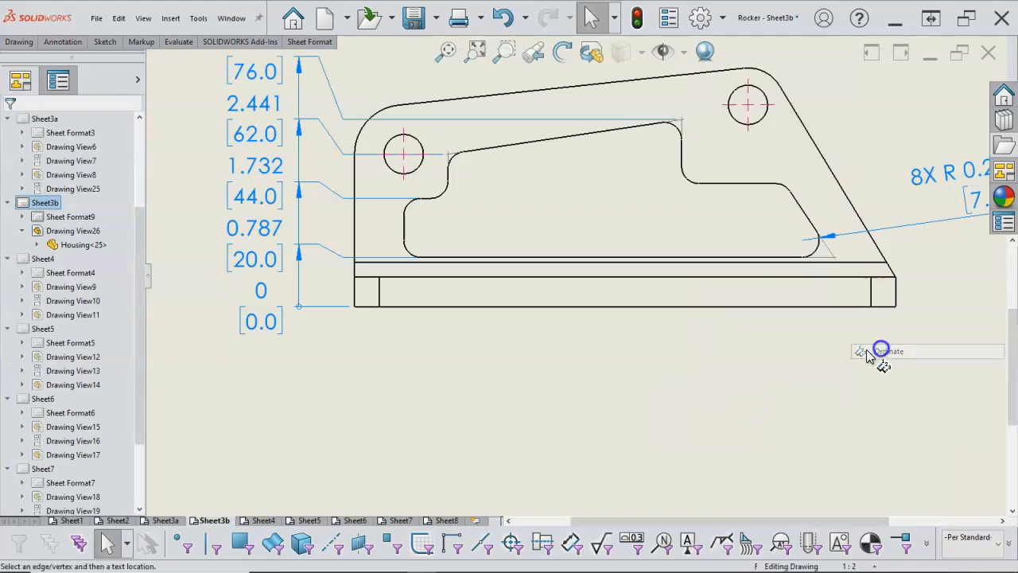
{"action": "left_click", "coordinate": [354, 243]}
{"action": "left_click", "coordinate": [364, 360]}
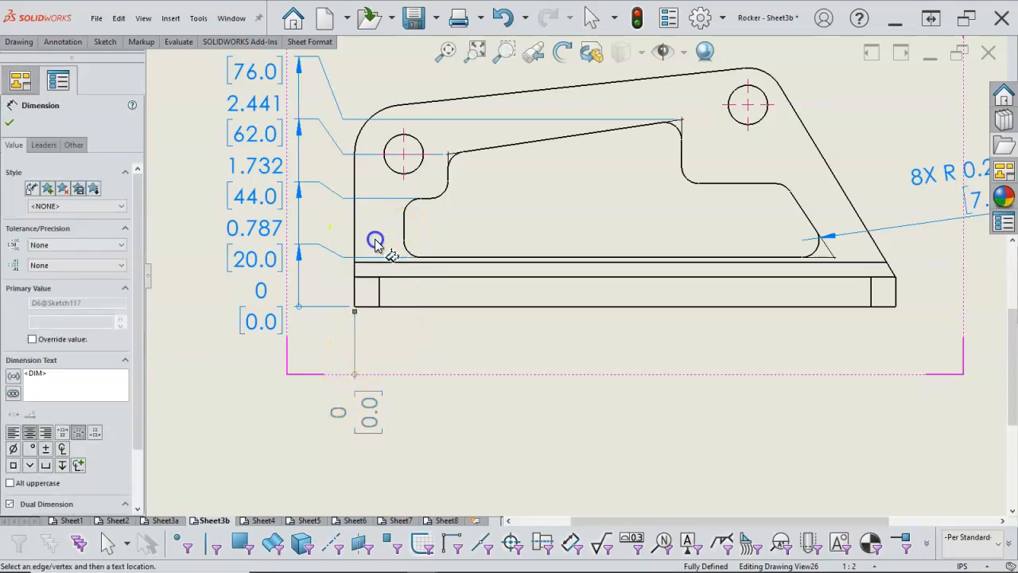
Add horizontal ordinate dimensions for the cutout's left edge, the two vertical step edges and the virtual sharp at its lower-right corner
{"action": "left_click", "coordinate": [404, 233]}
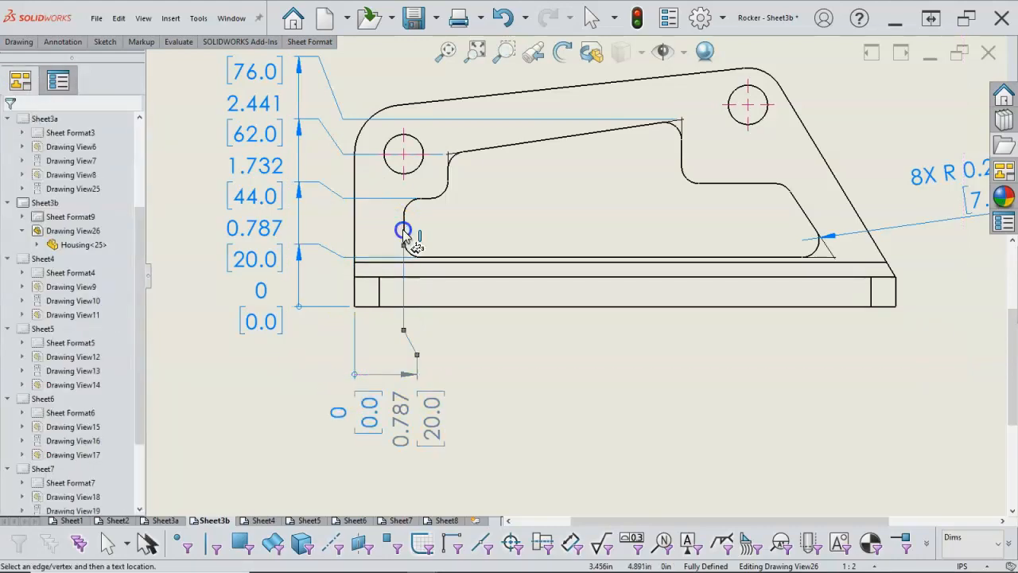
{"action": "left_click", "coordinate": [450, 175]}
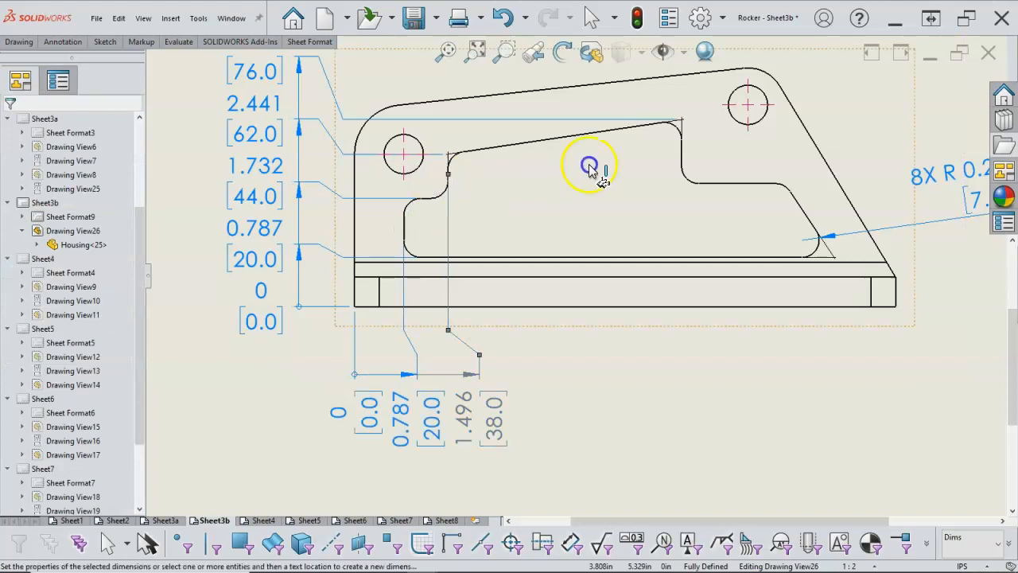
{"action": "left_click", "coordinate": [683, 154]}
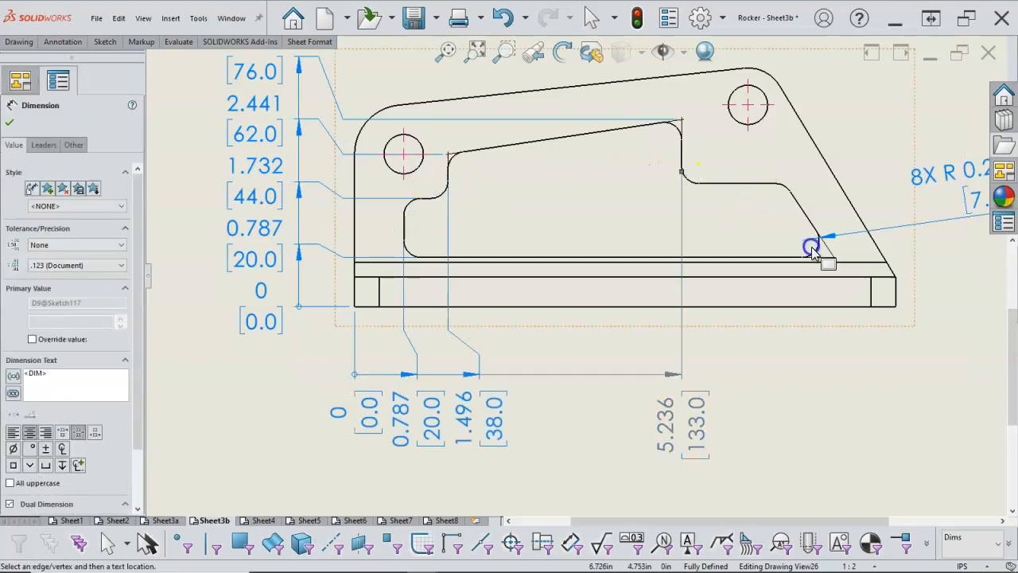
{"action": "left_click", "coordinate": [834, 263]}
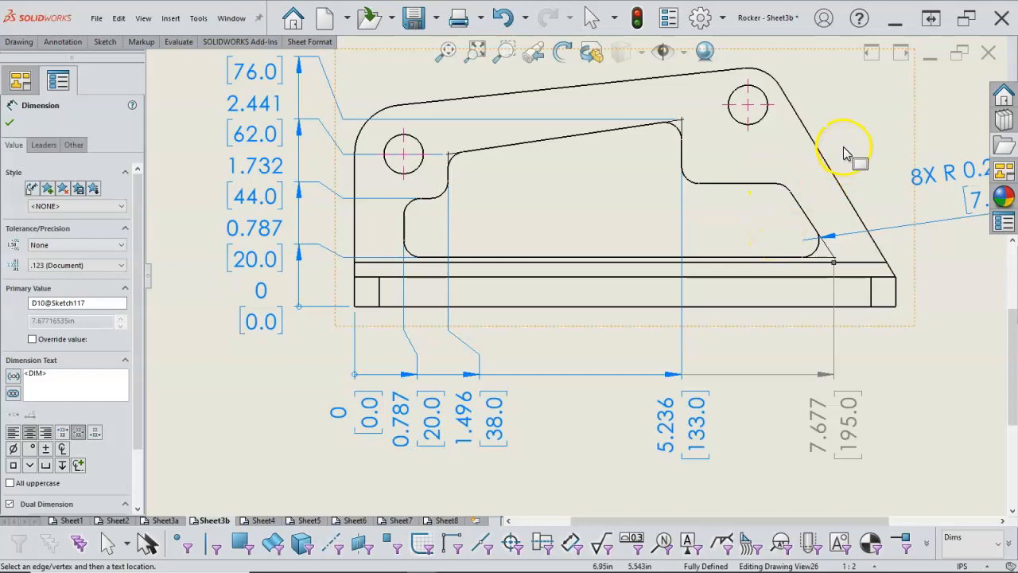
{"action": "left_click", "coordinate": [871, 134]}
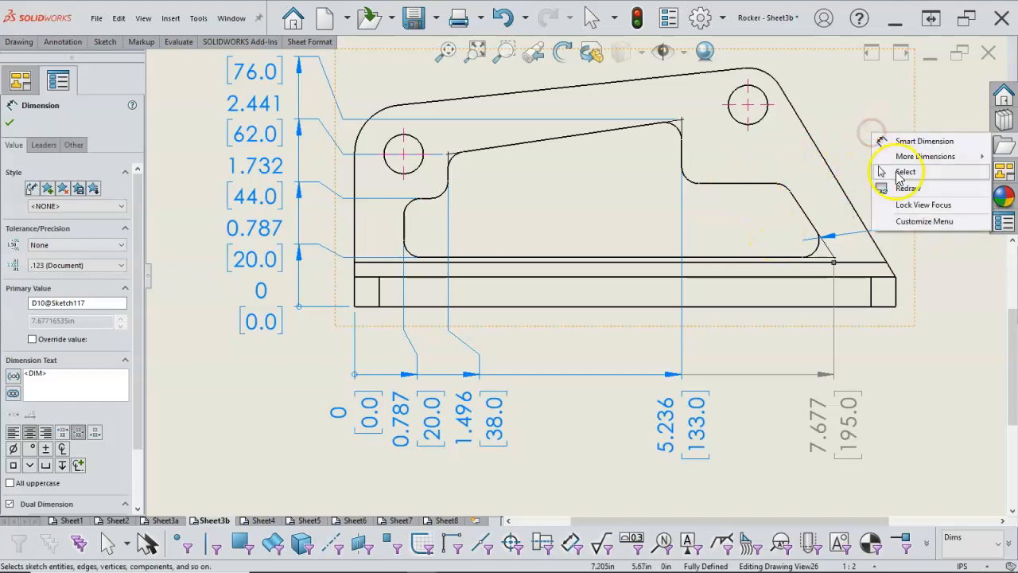
{"action": "left_click", "coordinate": [905, 171]}
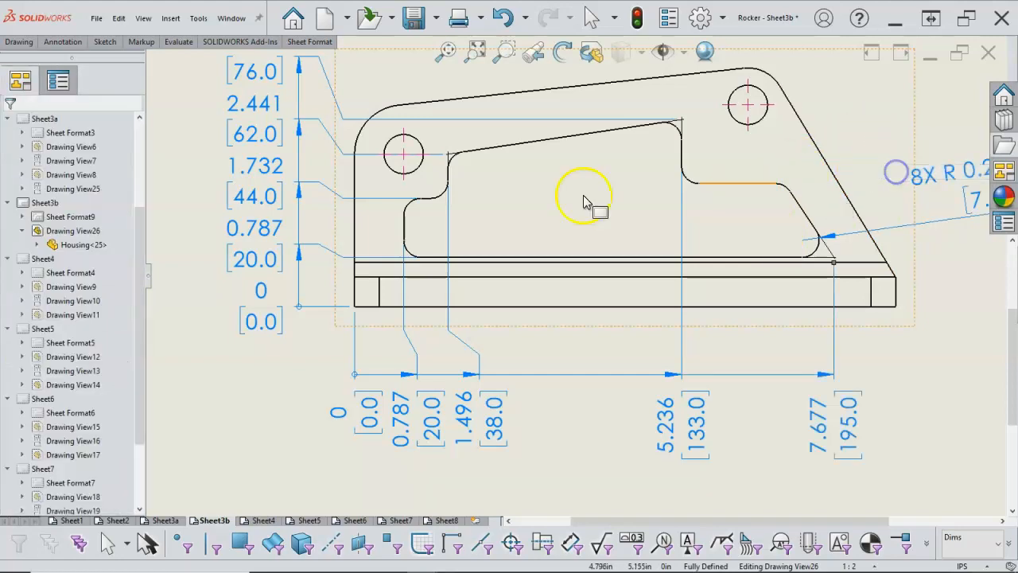
Add the horizontal edge of the cutout's right step to the existing vertical ordinate dimension set
{"action": "left_click", "coordinate": [270, 193]}
{"action": "right_click", "coordinate": [270, 191]}
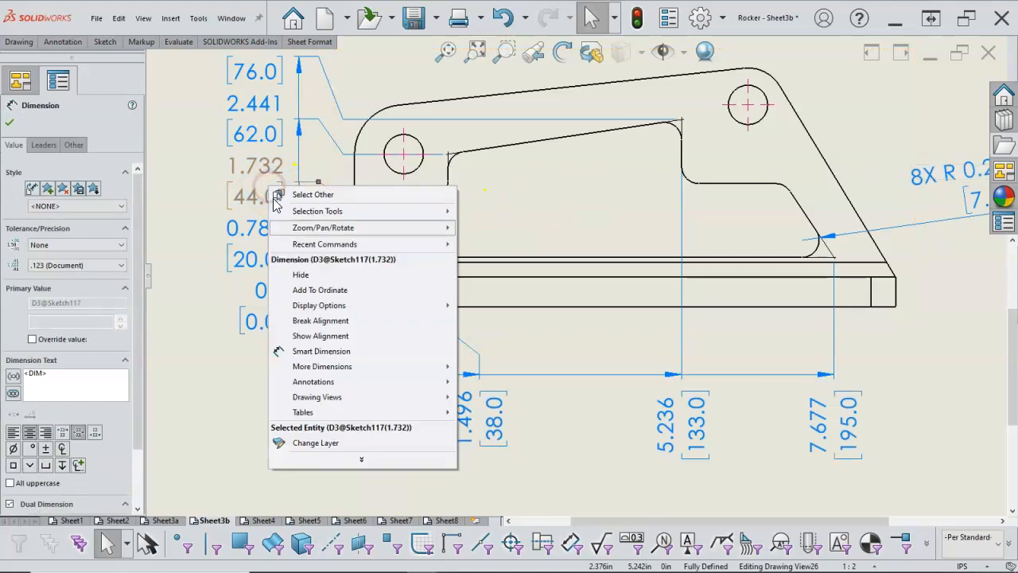
{"action": "left_click", "coordinate": [326, 289]}
{"action": "left_click", "coordinate": [728, 184]}
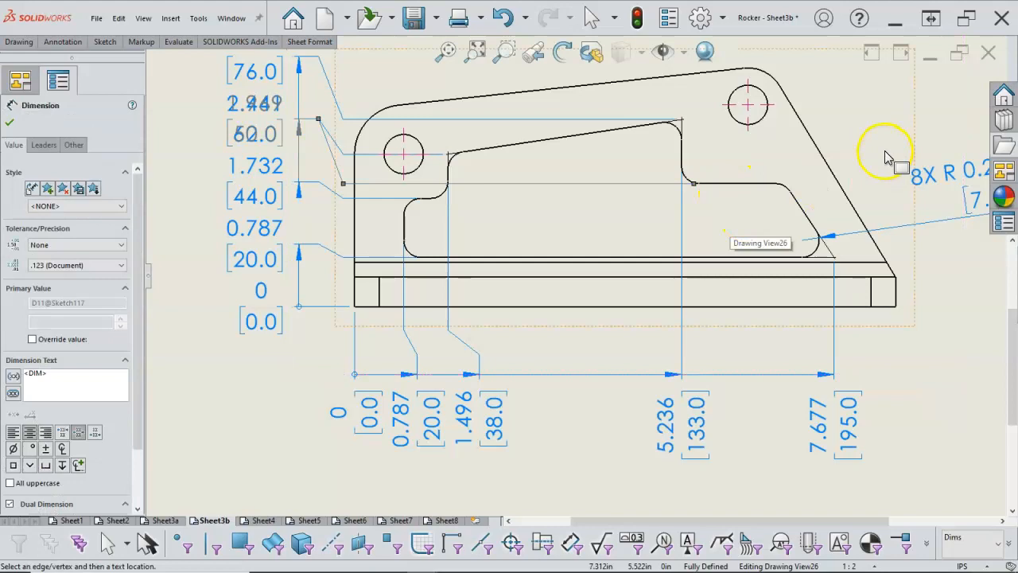
{"action": "key", "text": "Escape"}
Create a virtual sharp where the right step's horizontal edge meets the cutout's slanted right edge
{"action": "left_click", "coordinate": [758, 182]}
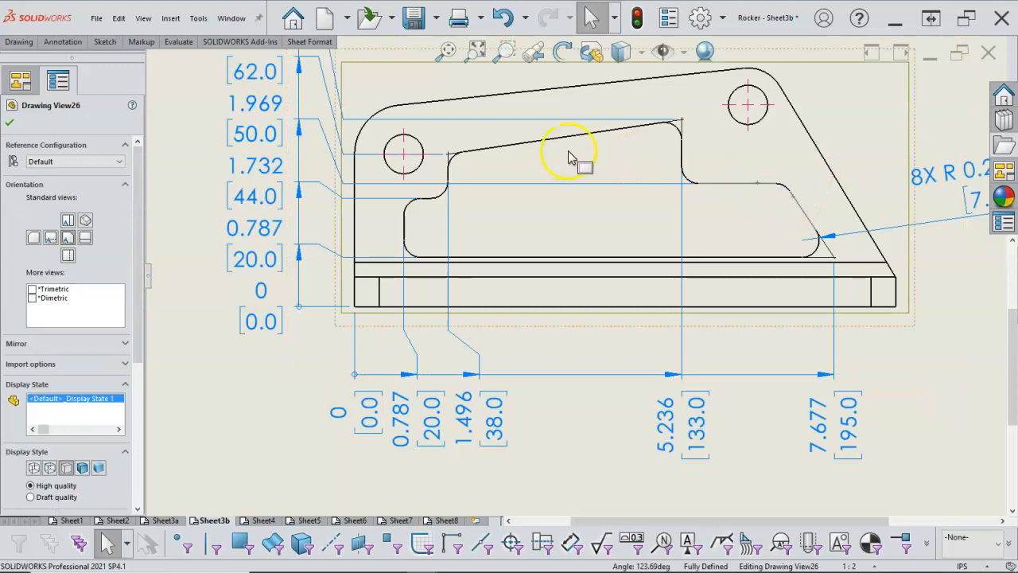
{"action": "left_click", "coordinate": [106, 42]}
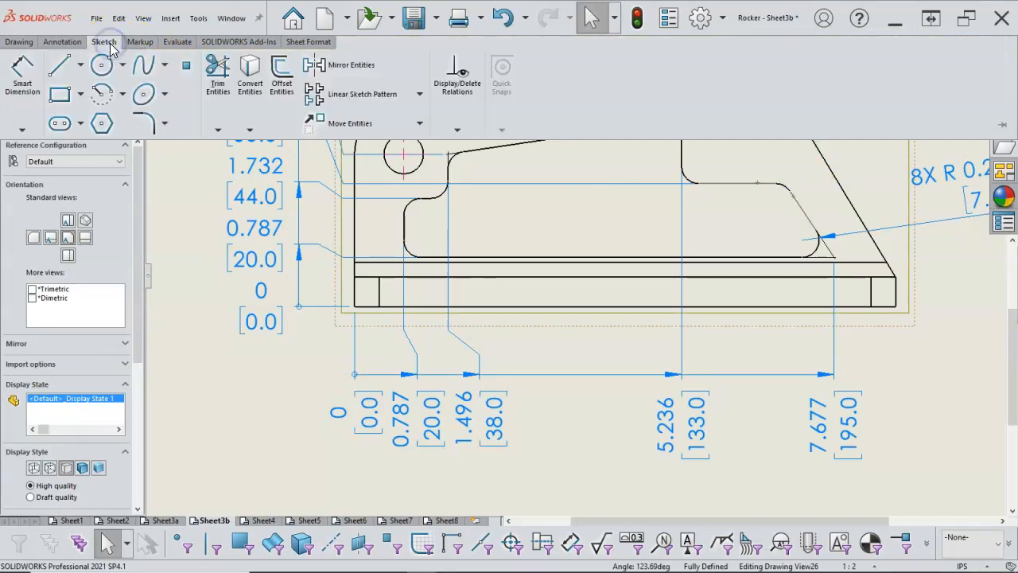
{"action": "left_click", "coordinate": [186, 70]}
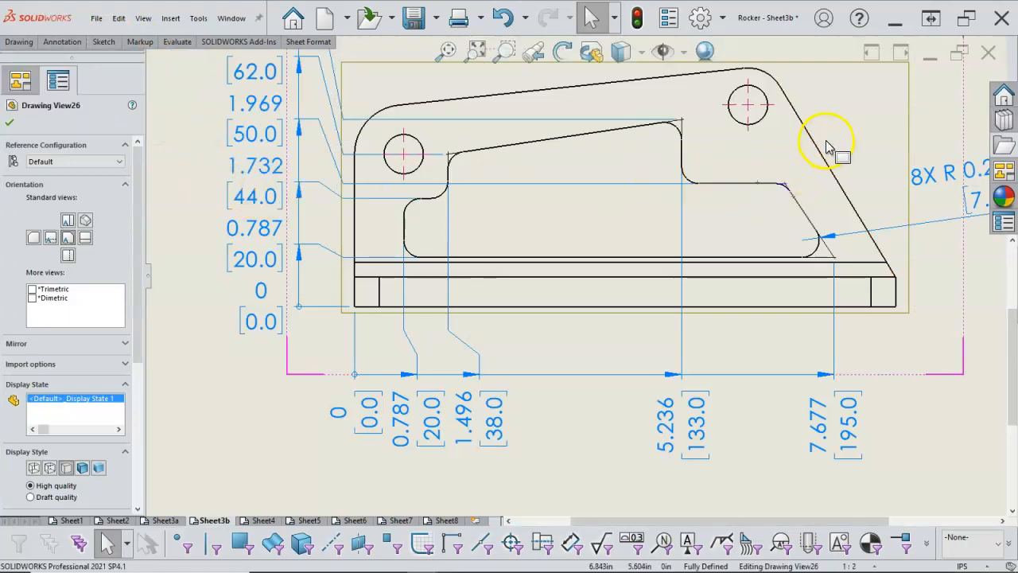
Add the virtual sharp at the right step's outer corner to the existing horizontal ordinate dimension set
{"action": "left_click", "coordinate": [839, 437]}
{"action": "right_click", "coordinate": [825, 442]}
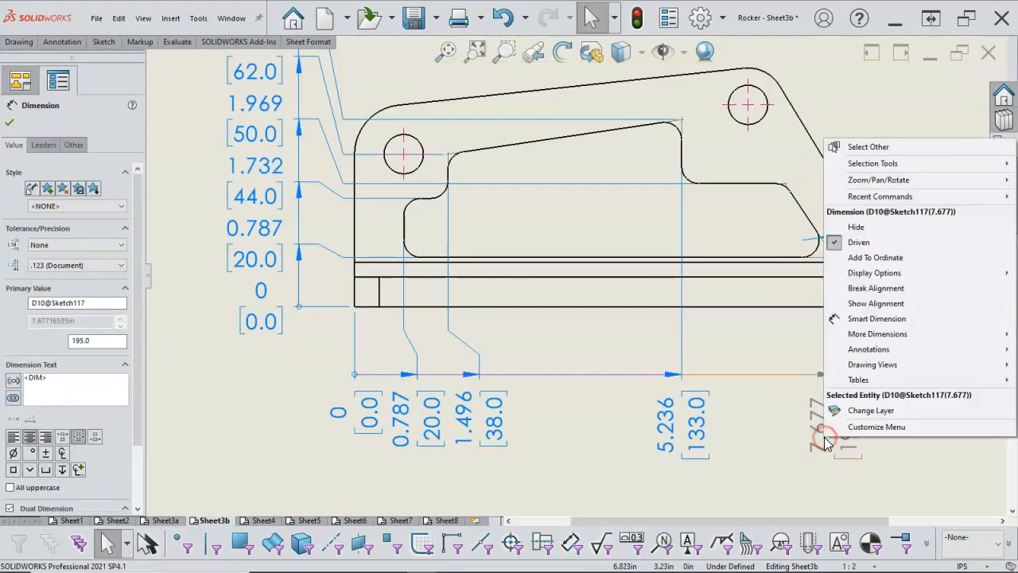
{"action": "left_click", "coordinate": [873, 257]}
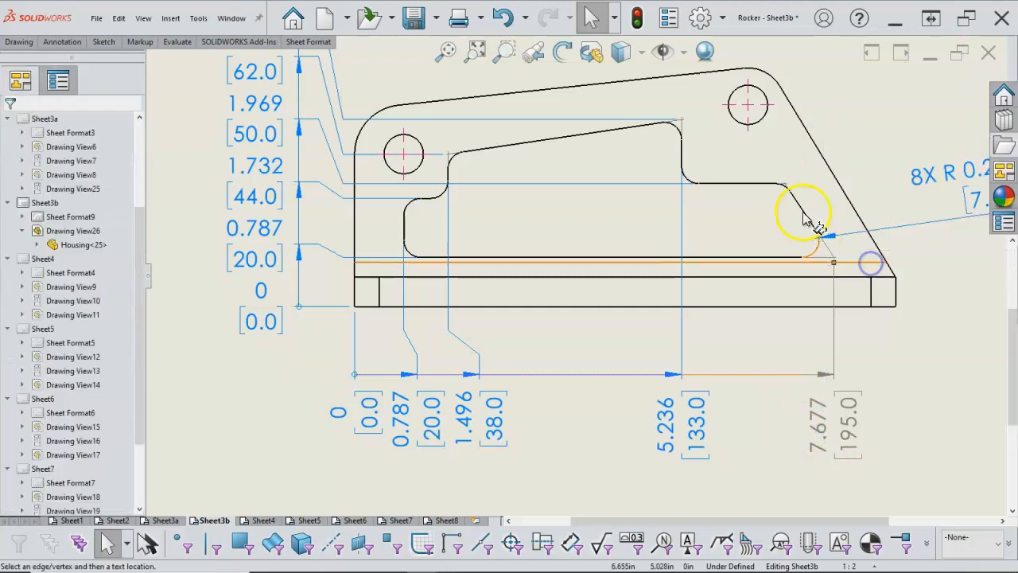
{"action": "left_click", "coordinate": [785, 188]}
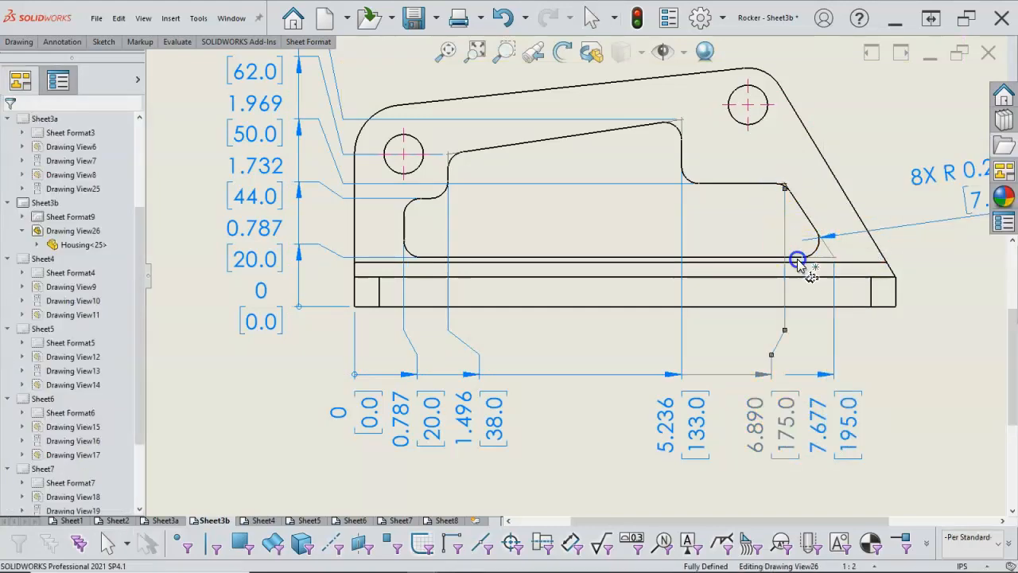
{"action": "right_click", "coordinate": [895, 327]}
{"action": "left_click", "coordinate": [911, 368]}
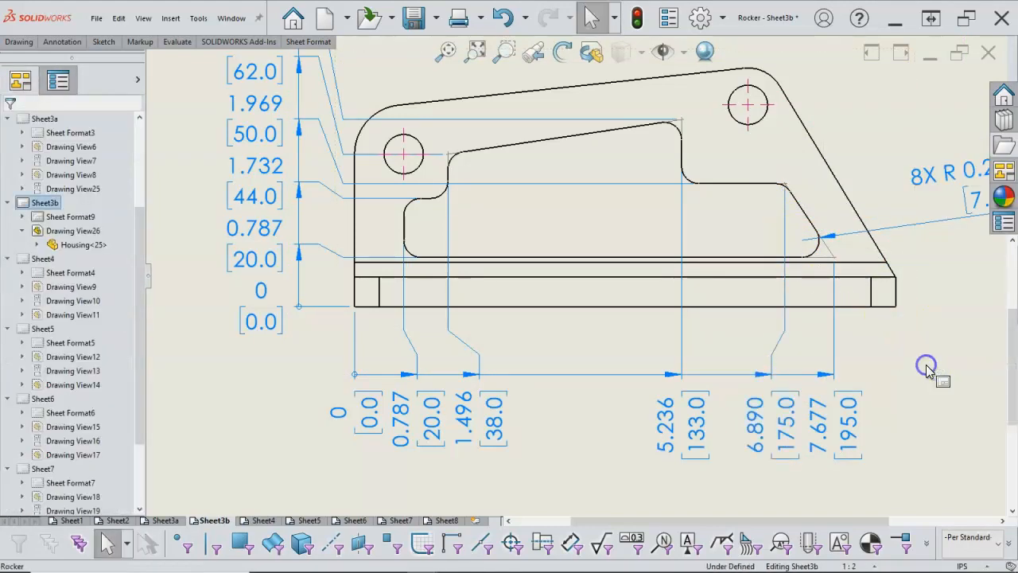
{"action": "key", "text": "z"}
{"action": "key", "text": "z"}
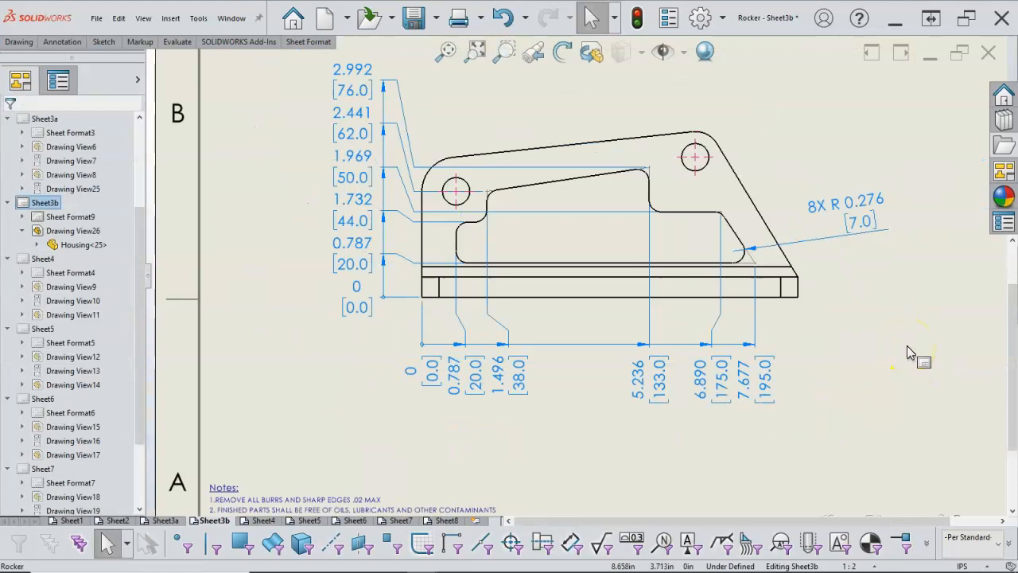
{"action": "key", "text": "z"}
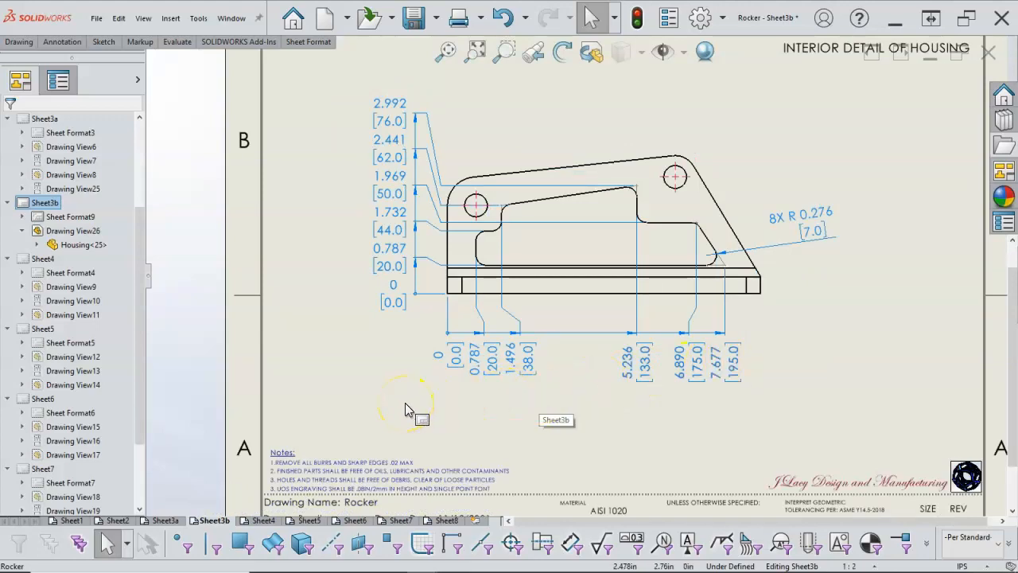
{"action": "key", "text": "f"}
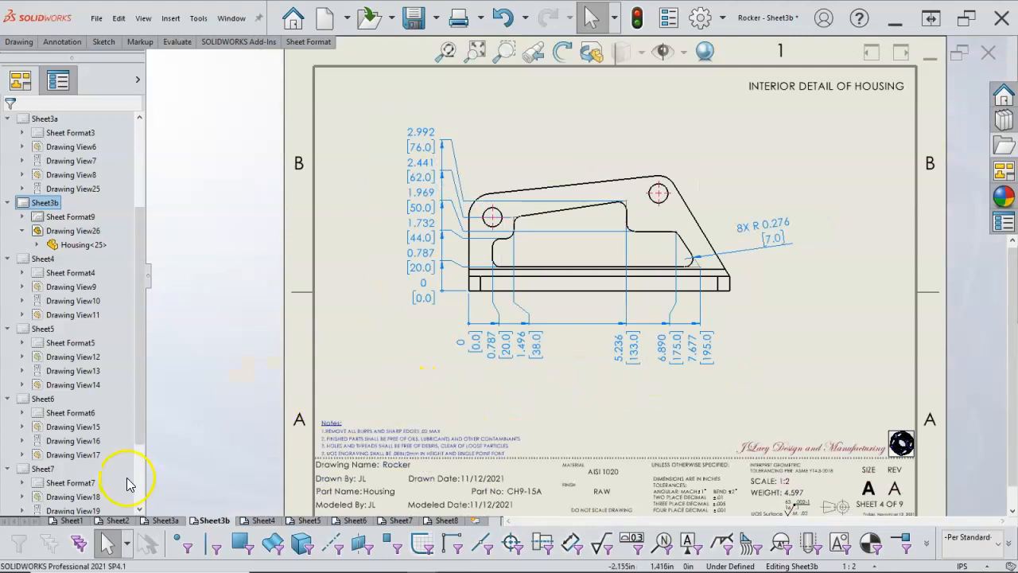